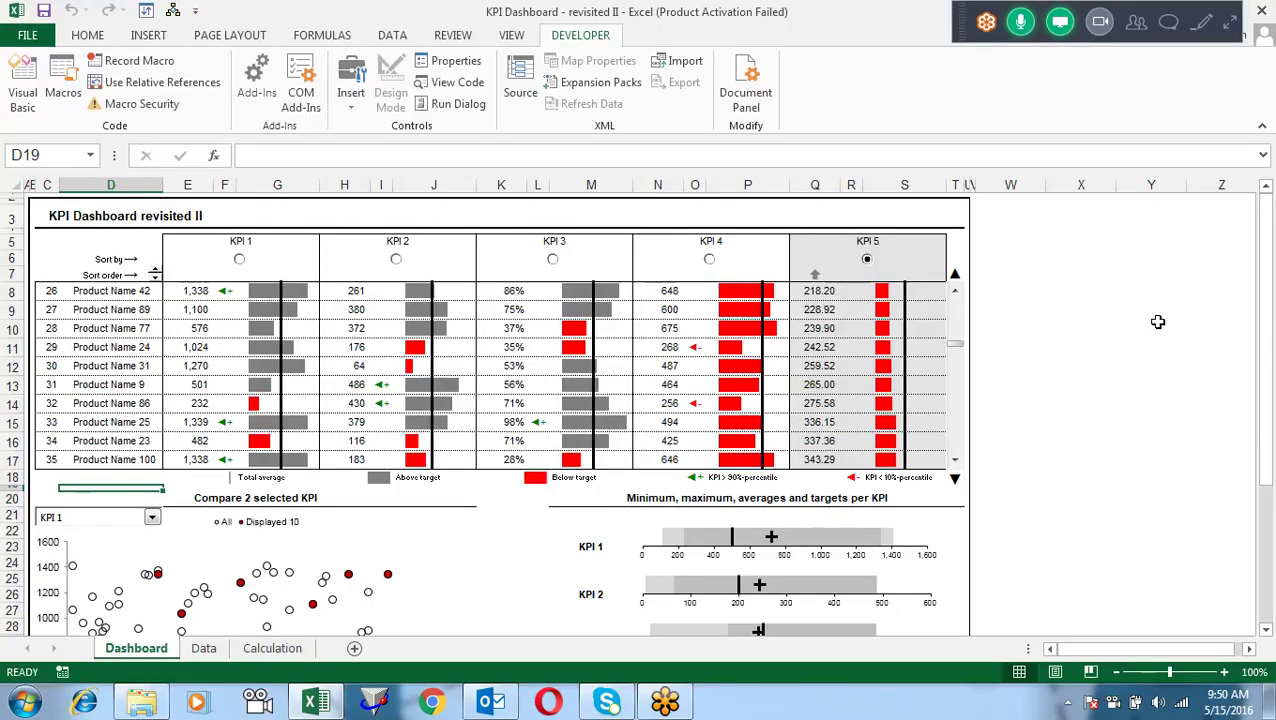
# Step: Try sorting the product table by KPI 1 and KPI 2, scrolling the table back to the top
pyautogui.click(1264, 364)
pyautogui.click(240, 261)
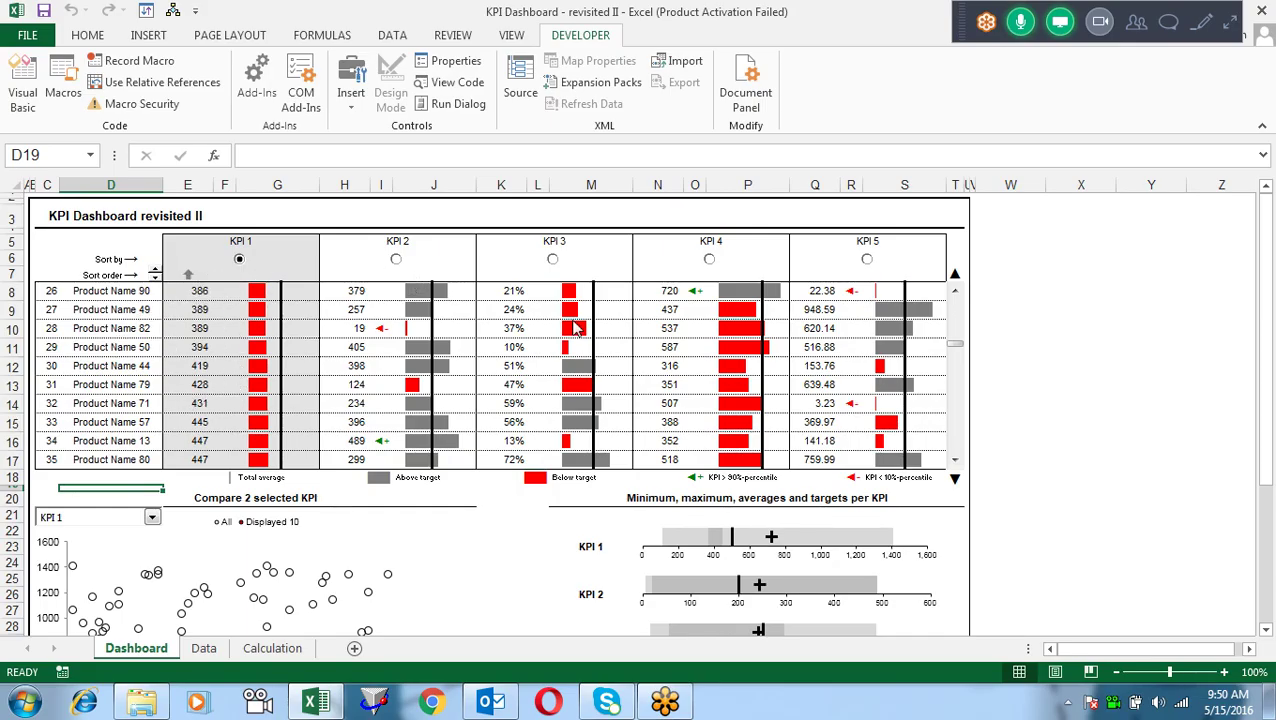
pyautogui.click(397, 261)
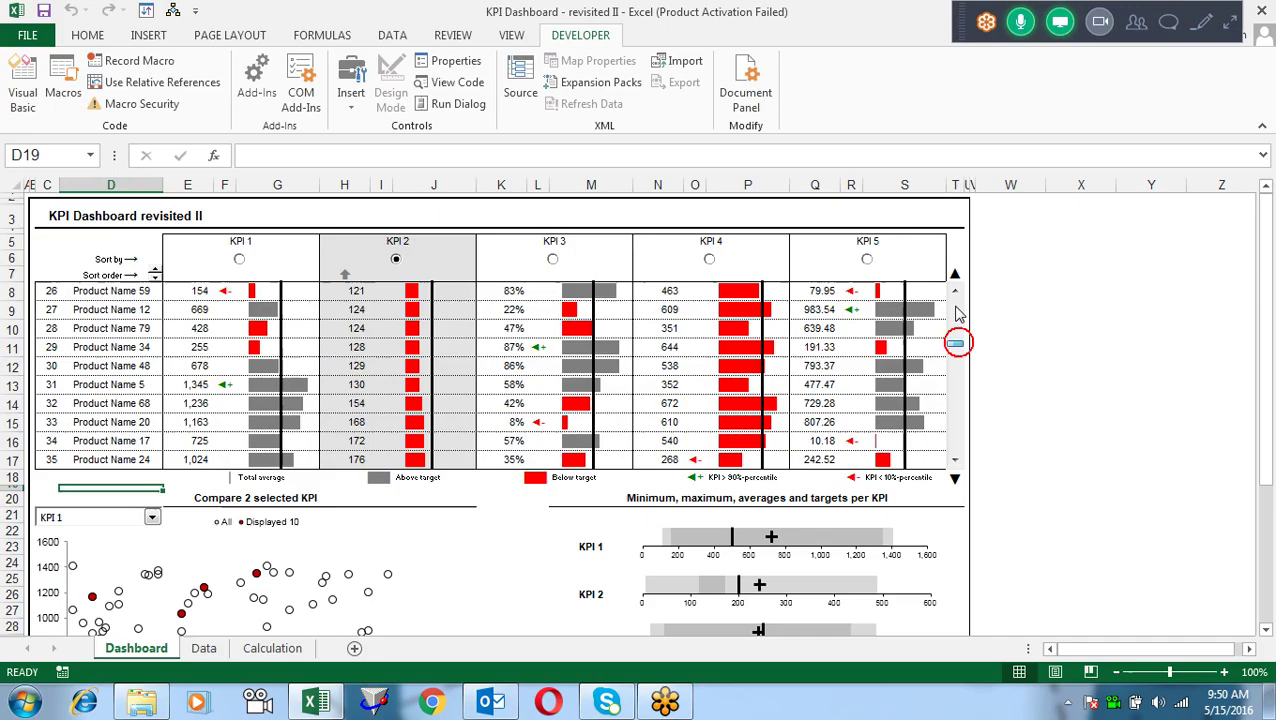
pyautogui.moveTo(962, 352); pyautogui.dragTo(960, 300)
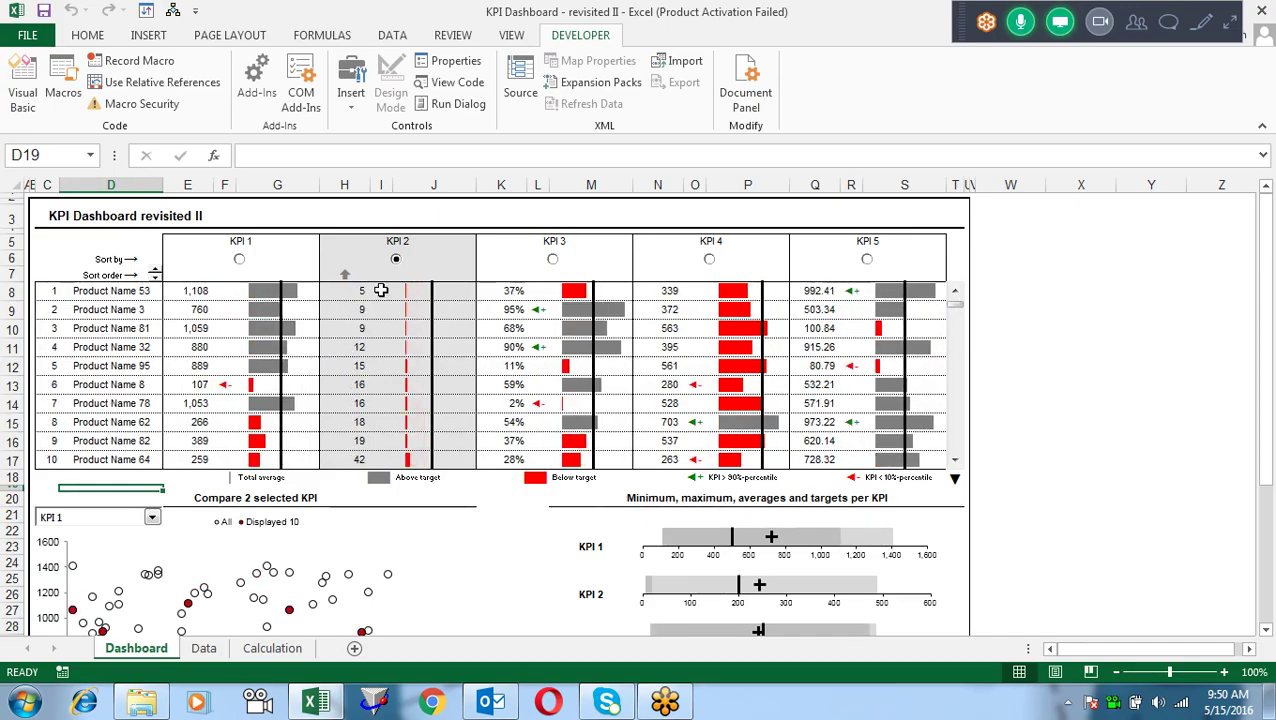
# Step: Sort the product table by KPI 1 again and switch the sort order to descending
pyautogui.click(239, 261)
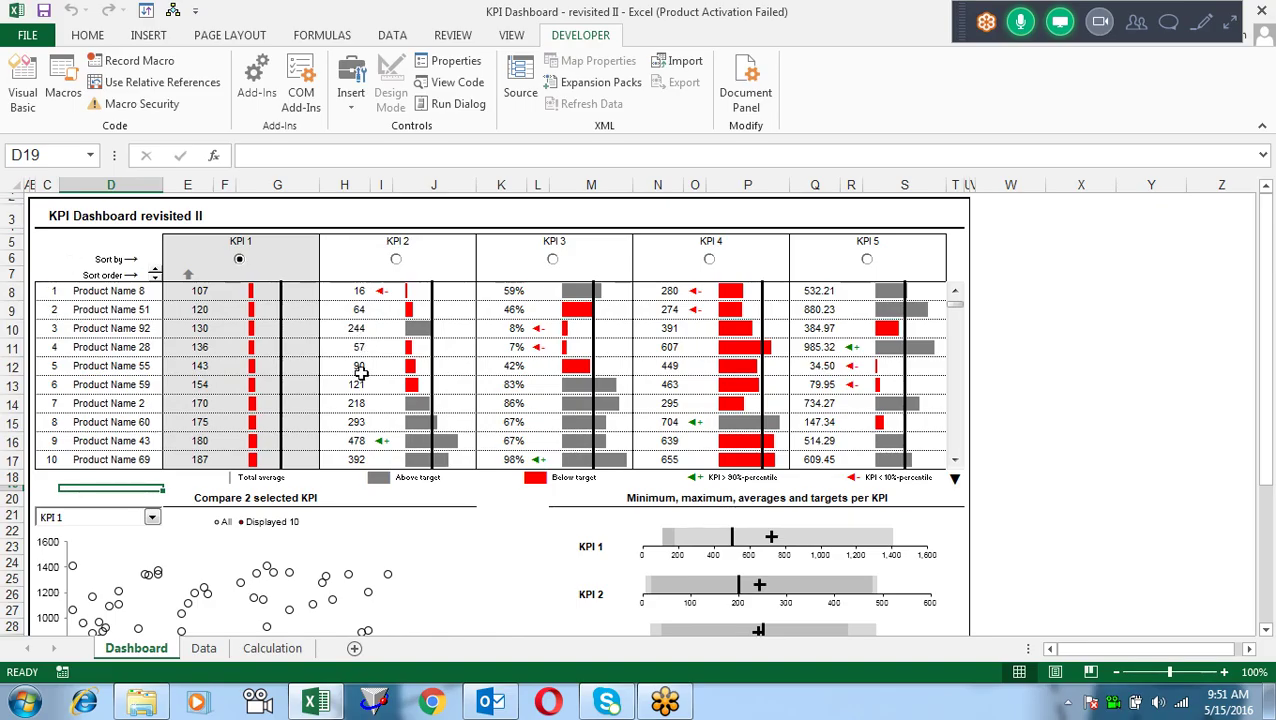
pyautogui.moveTo(606, 370)
pyautogui.click(158, 273)
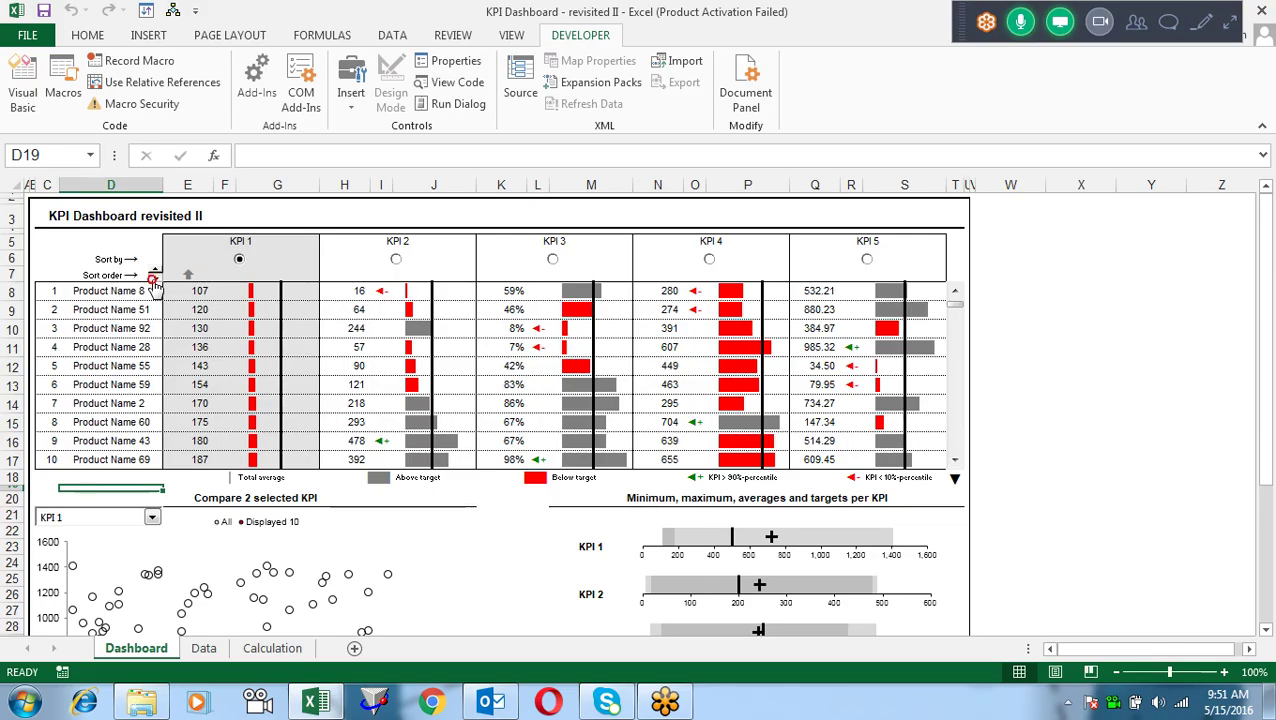
pyautogui.click(154, 280)
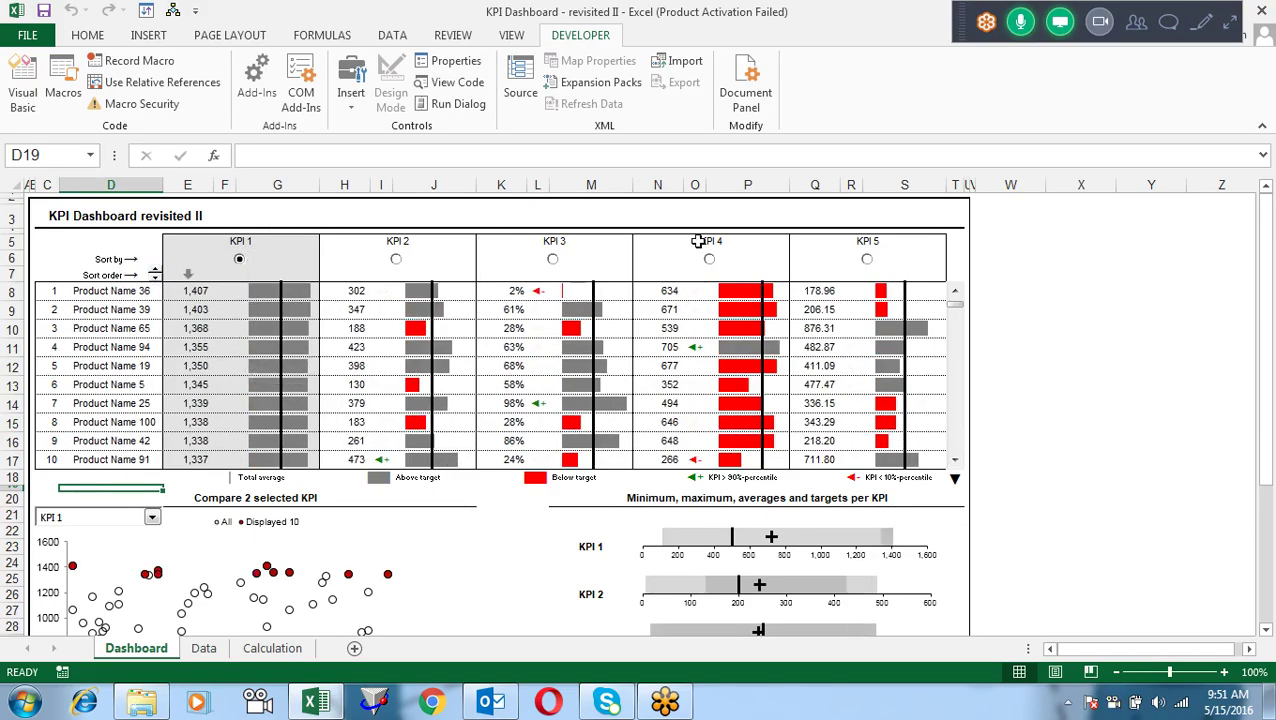
# Step: Reset KPI 1 to ascending, try KPI 2 descending and KPI 3, then sort by KPI 4
pyautogui.click(154, 272)
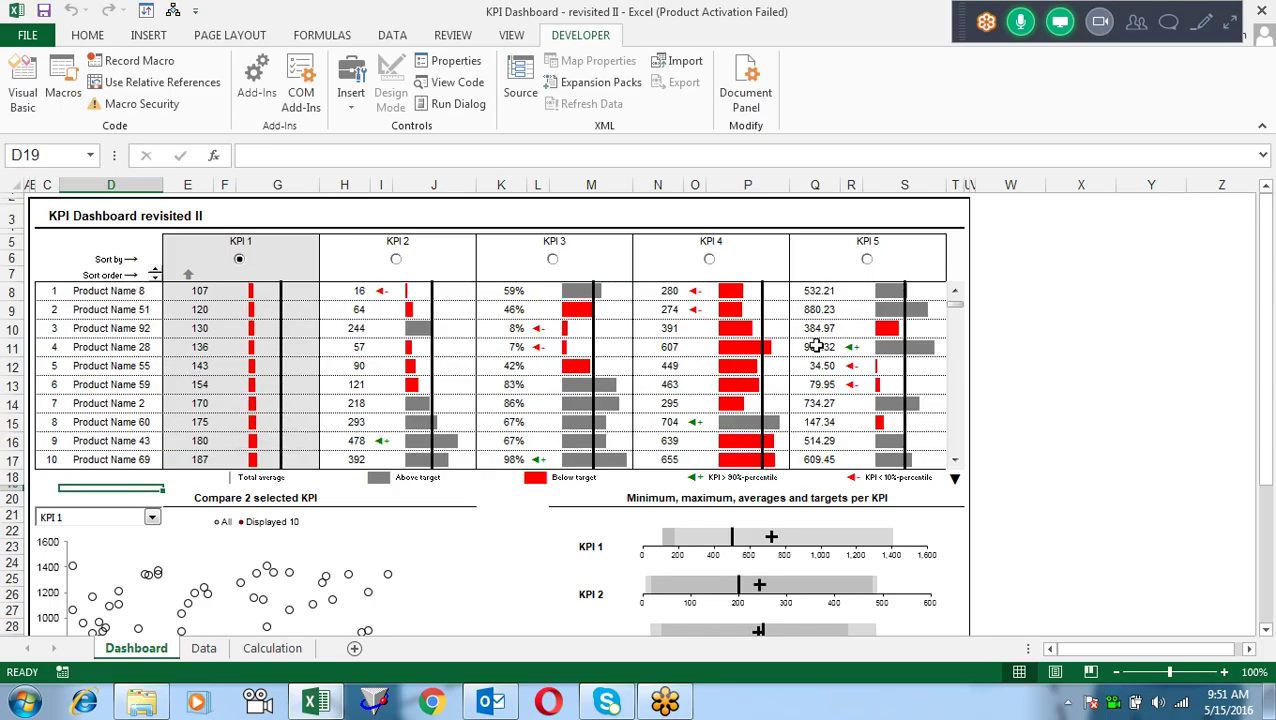
pyautogui.click(396, 259)
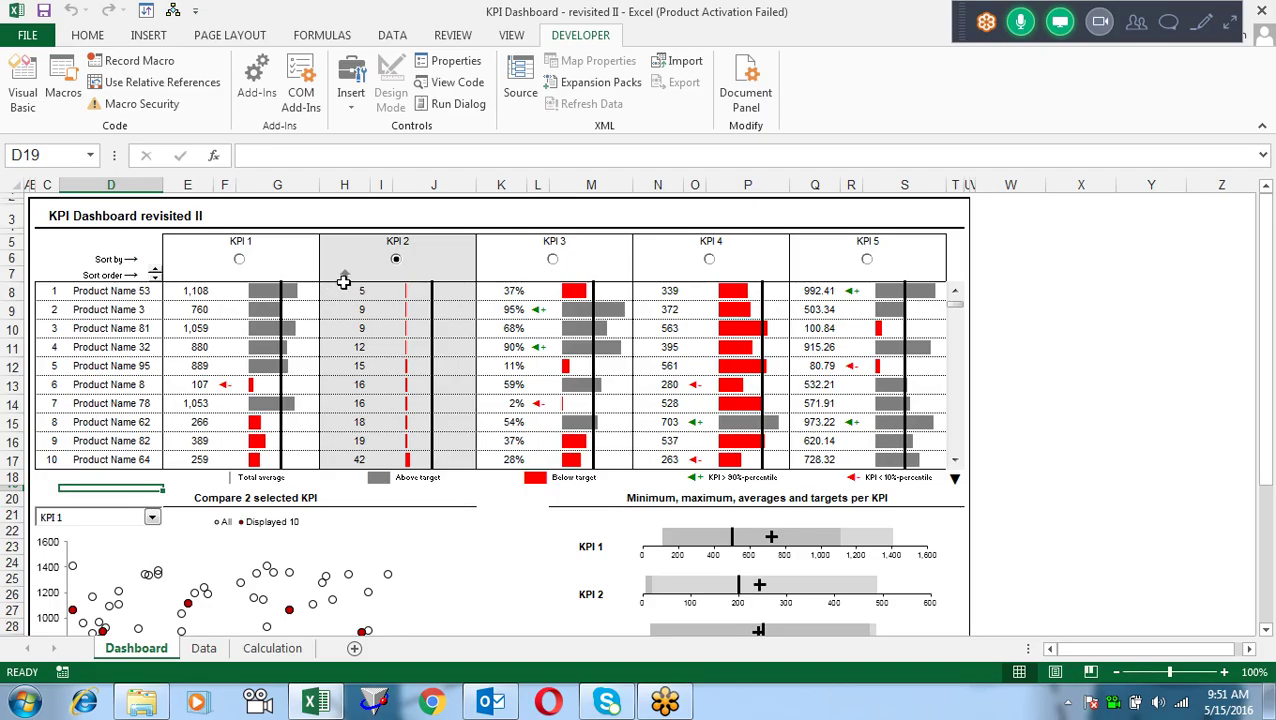
pyautogui.click(153, 277)
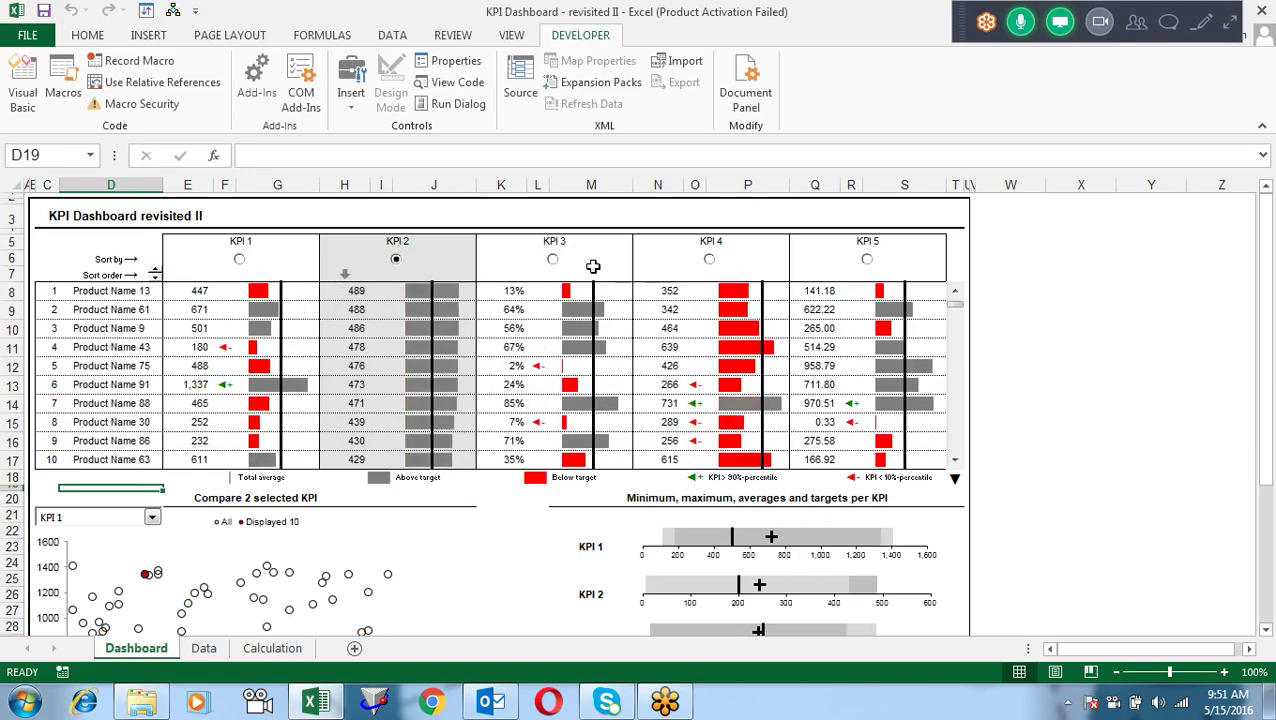
pyautogui.click(553, 260)
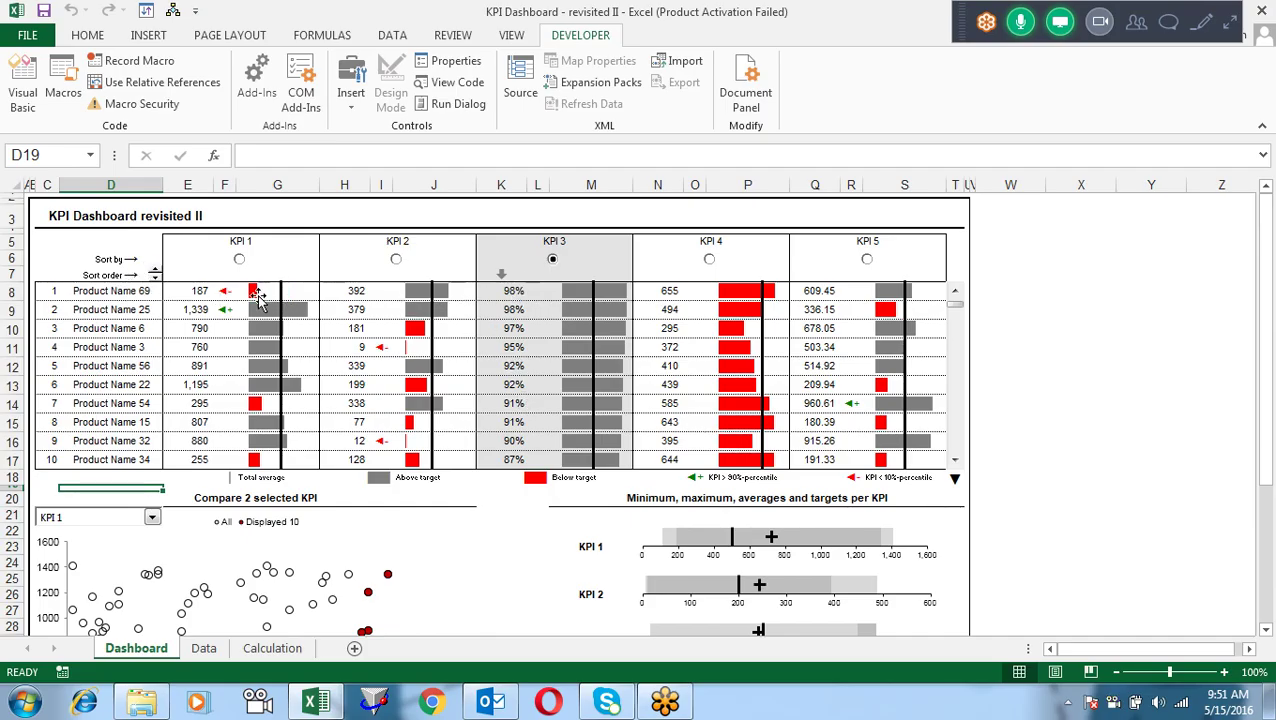
pyautogui.click(709, 261)
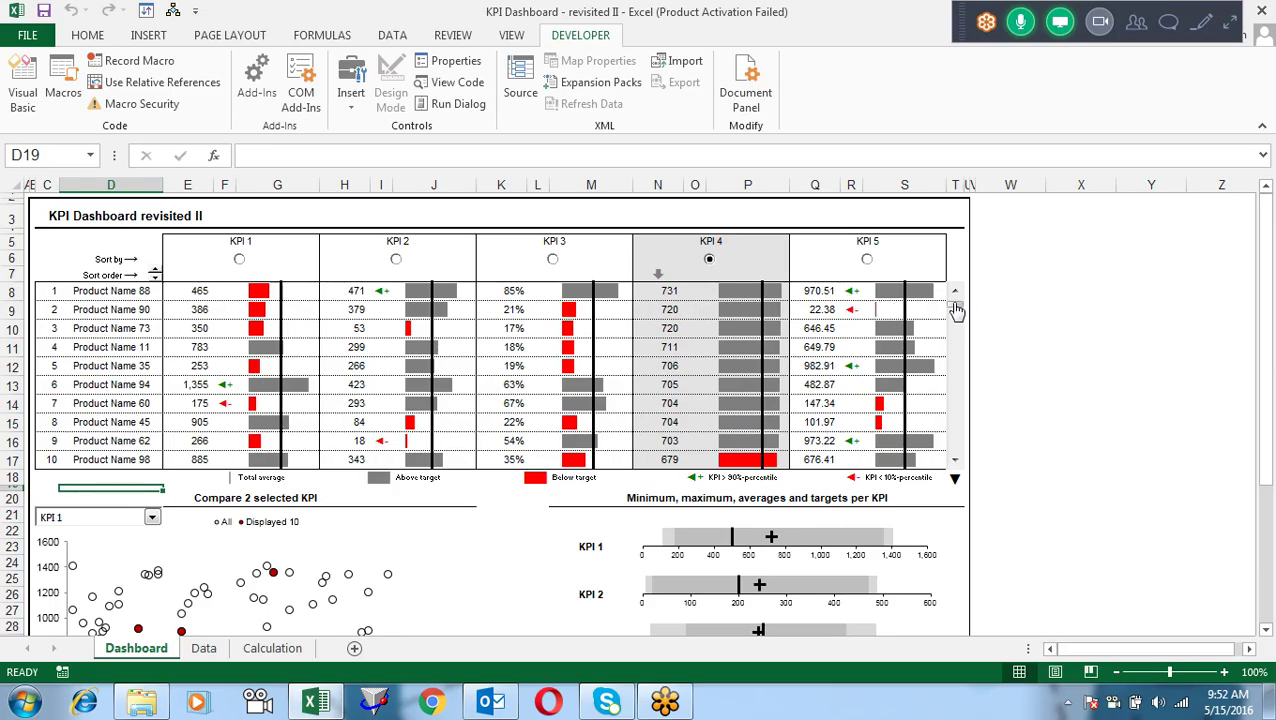
pyautogui.moveTo(956, 312); pyautogui.dragTo(957, 323)
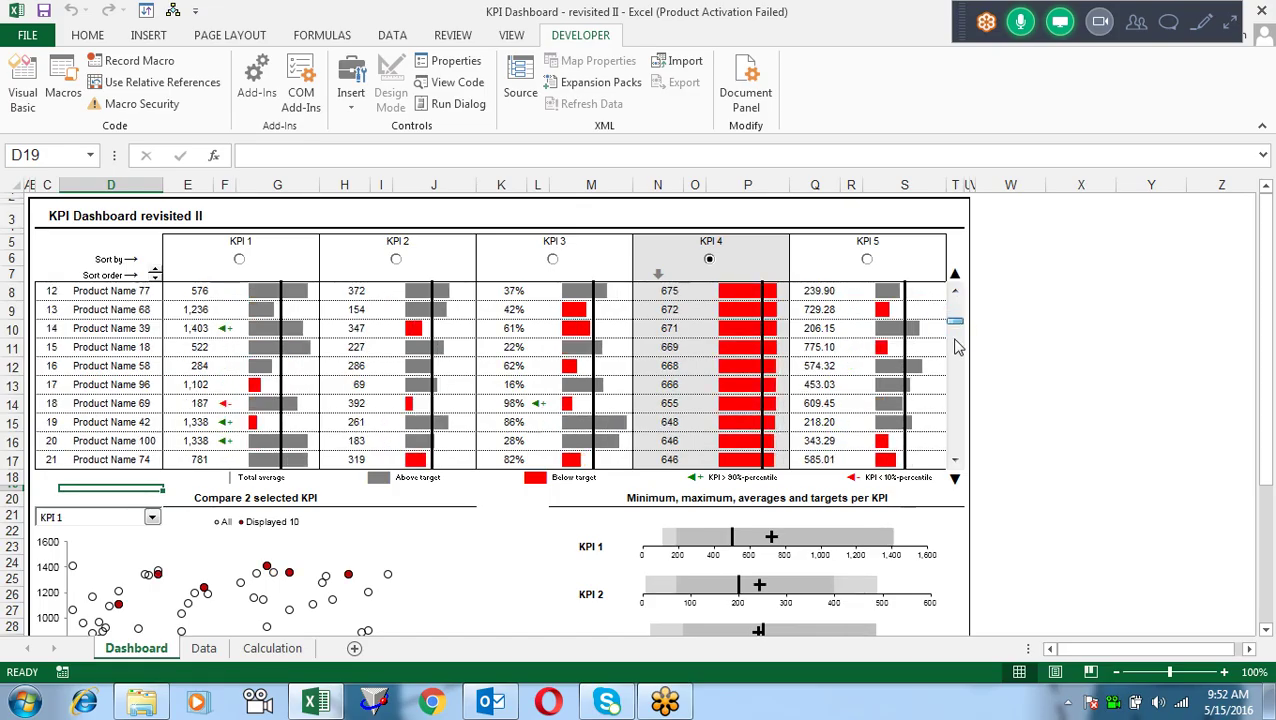
pyautogui.moveTo(957, 326); pyautogui.dragTo(957, 345)
pyautogui.click(958, 445)
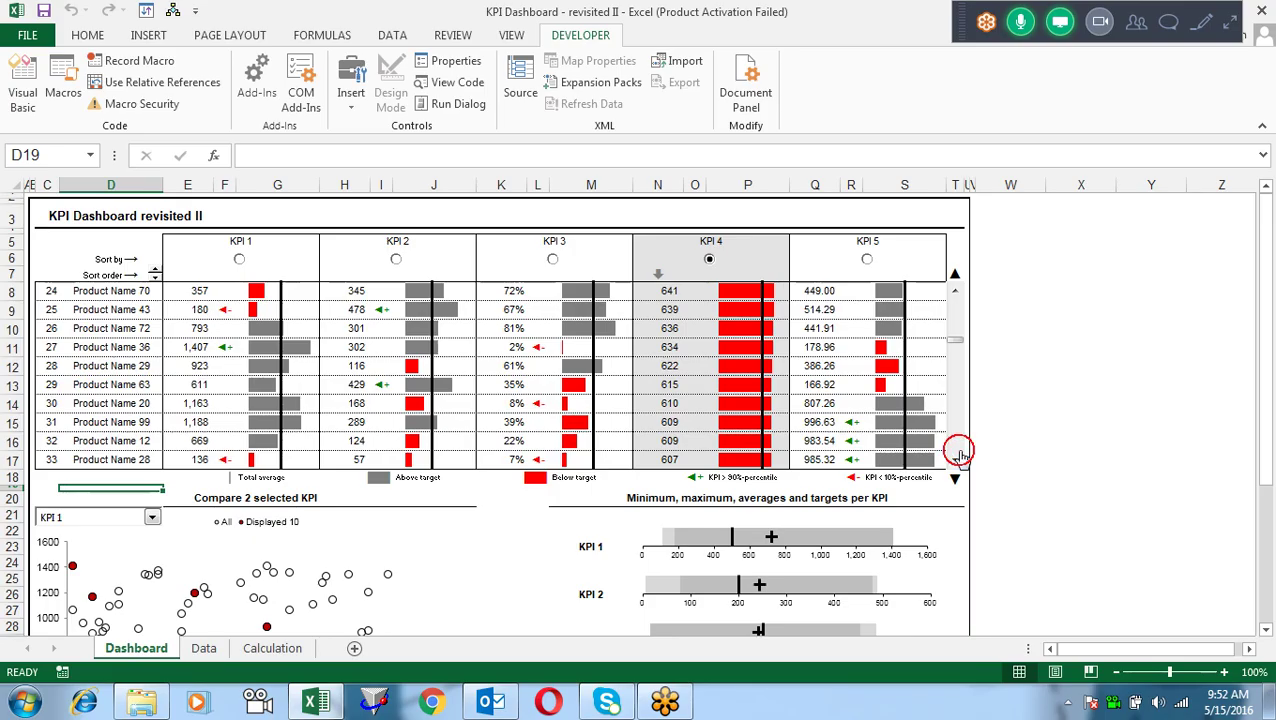
pyautogui.click(970, 422)
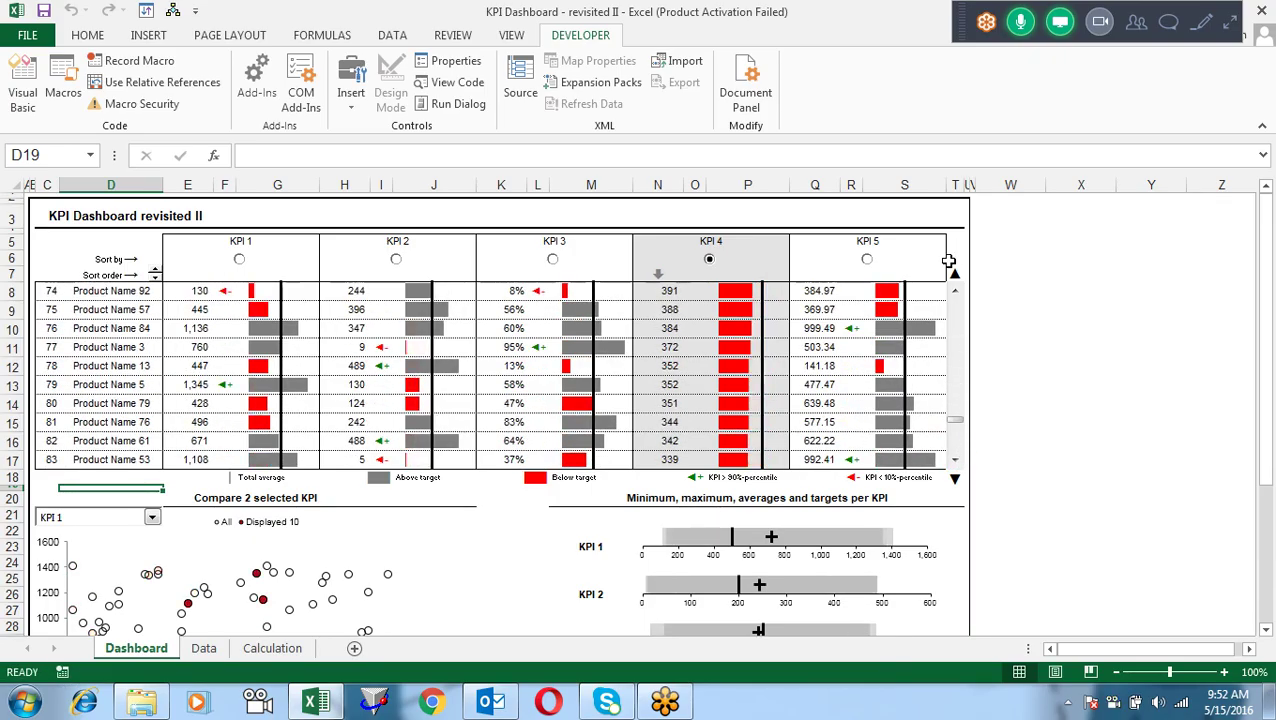
pyautogui.click(958, 443)
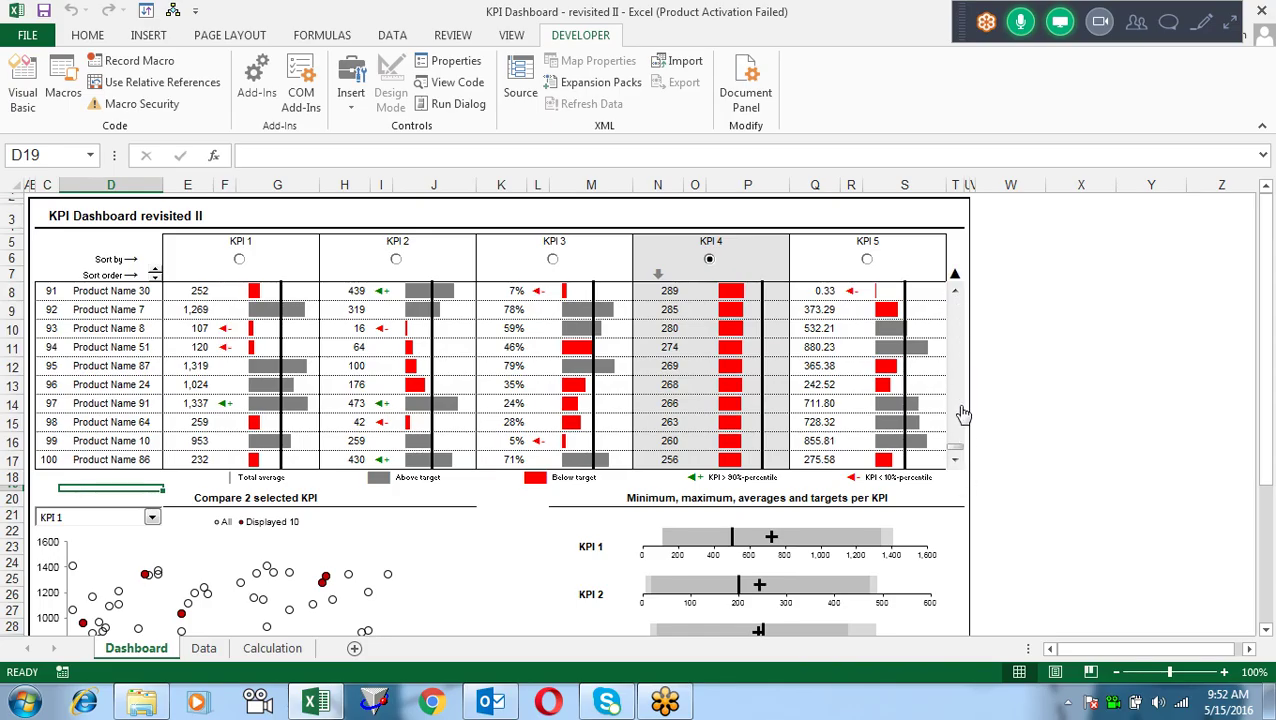
pyautogui.moveTo(956, 450); pyautogui.dragTo(962, 362)
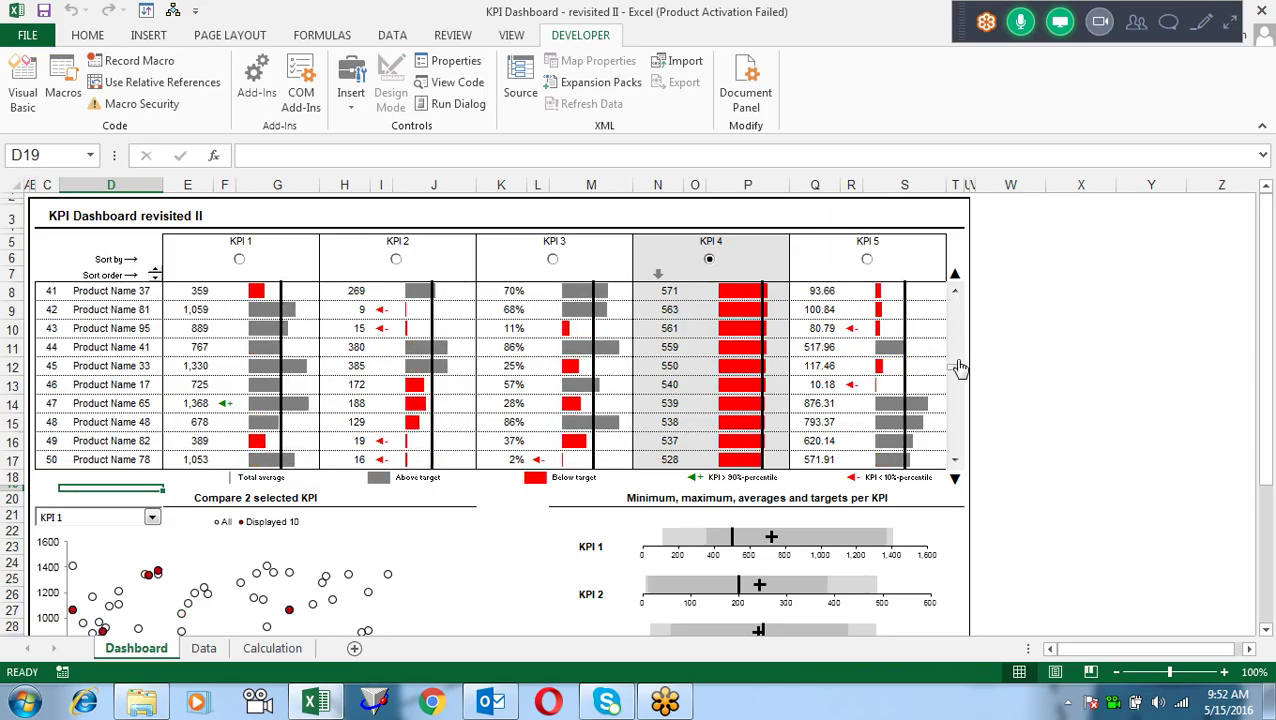
pyautogui.moveTo(957, 365); pyautogui.dragTo(951, 294)
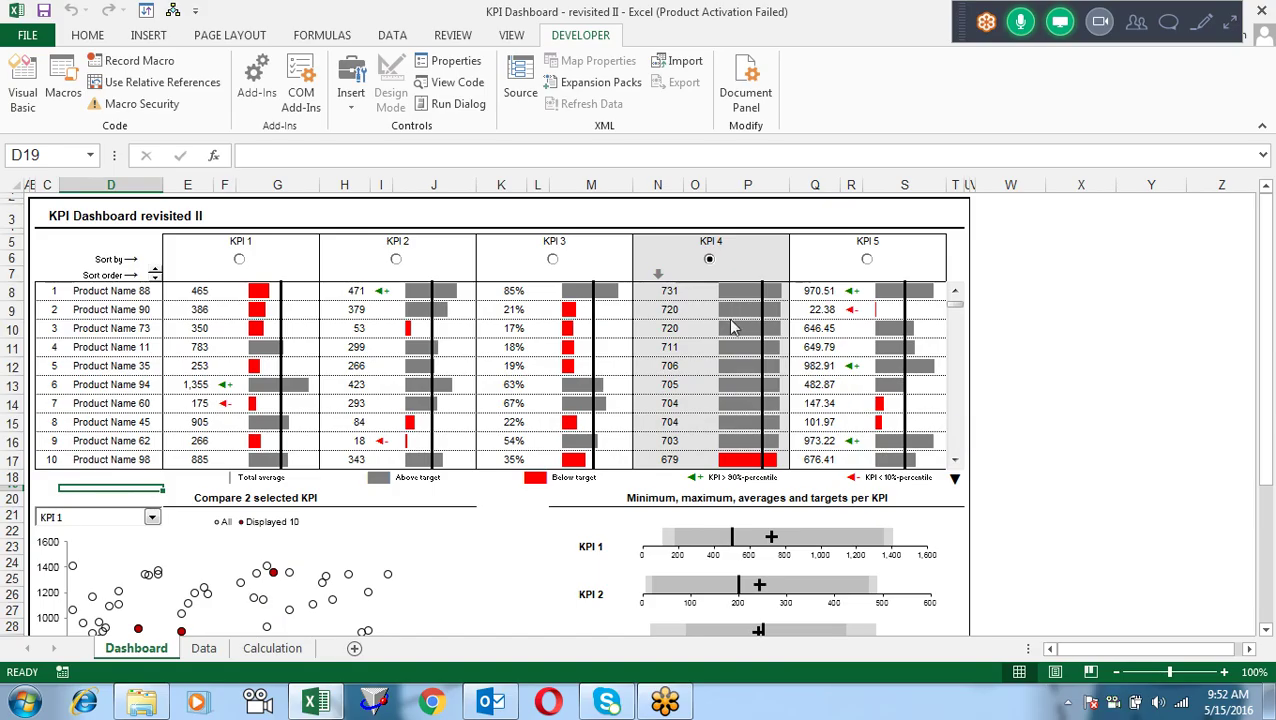
# Step: Sort the table by KPI 3, then select the KPI 1 bar chart to view its SERIES formula
pyautogui.click(552, 261)
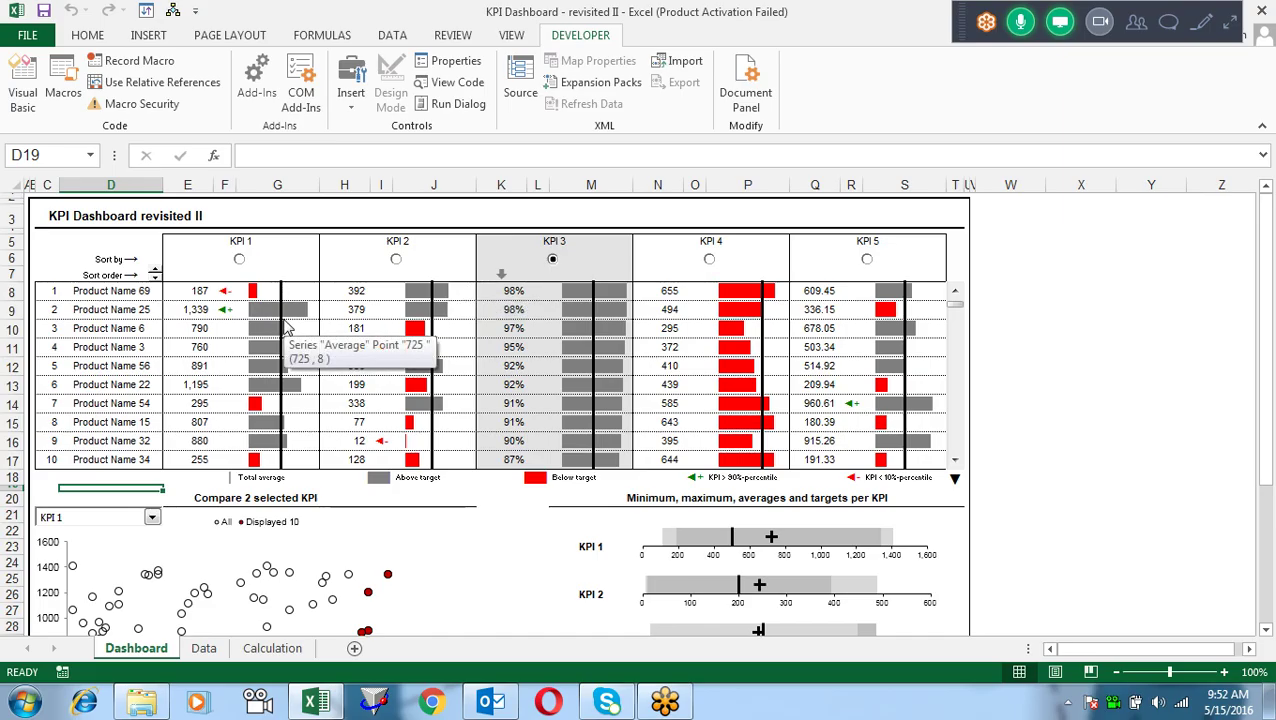
pyautogui.click(310, 305)
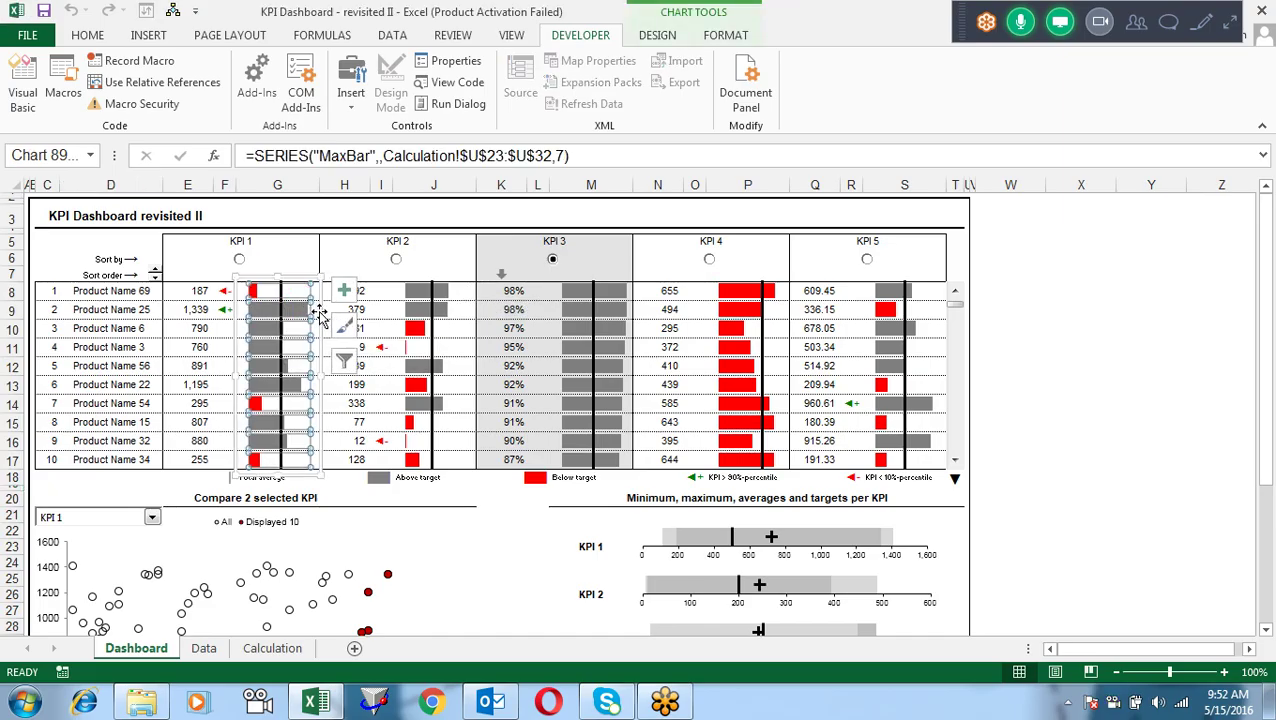
pyautogui.moveTo(440, 370)
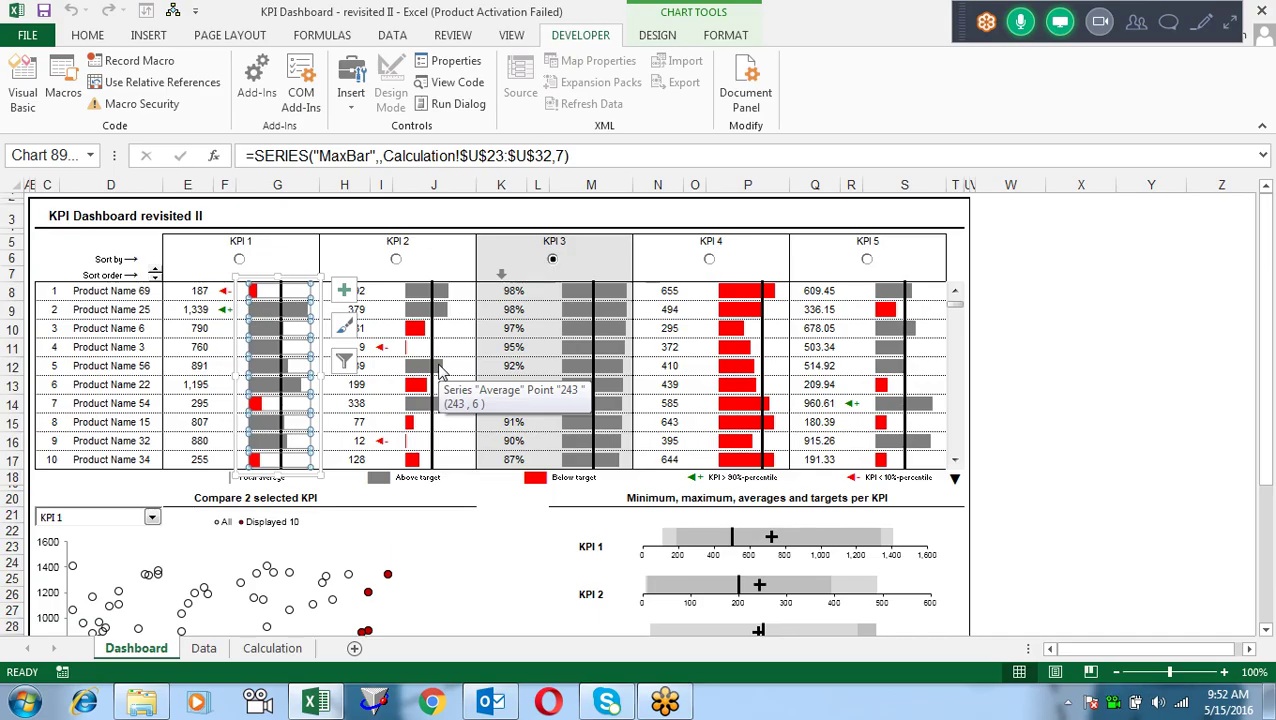
pyautogui.click(1110, 356)
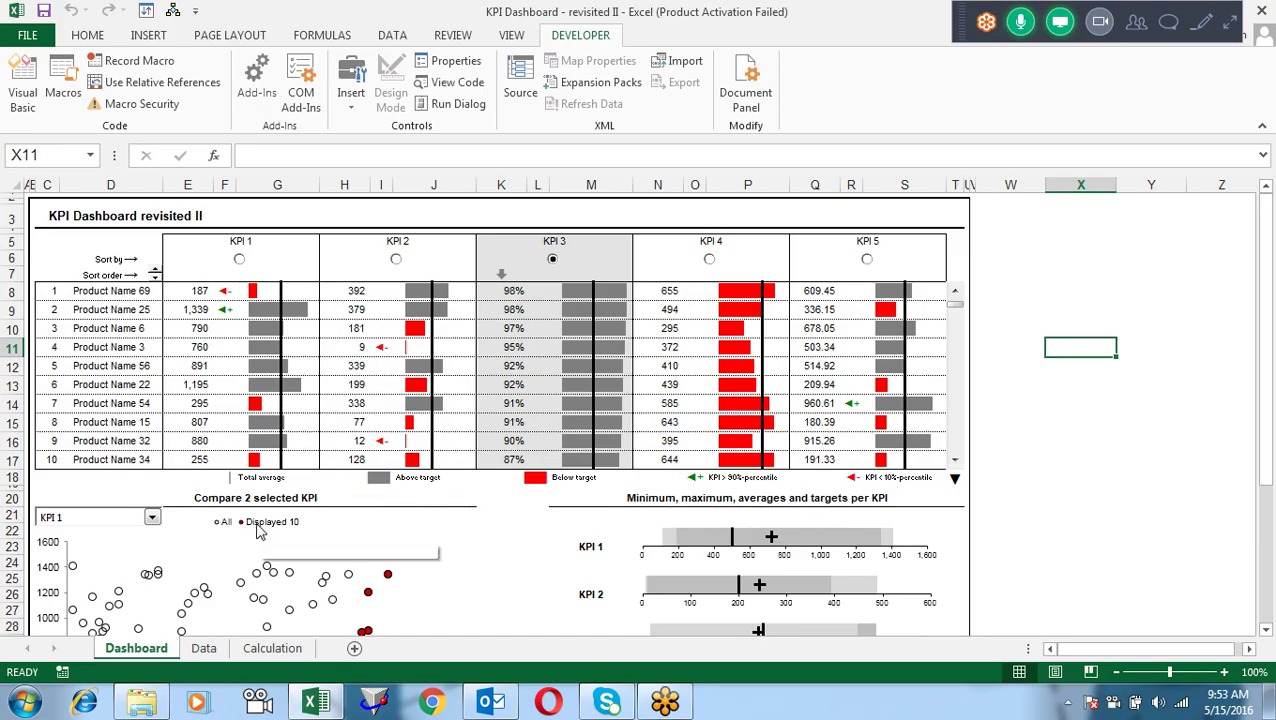
# Step: On the Data sheet, jump from Product Name 1 to the last product and back
pyautogui.click(204, 649)
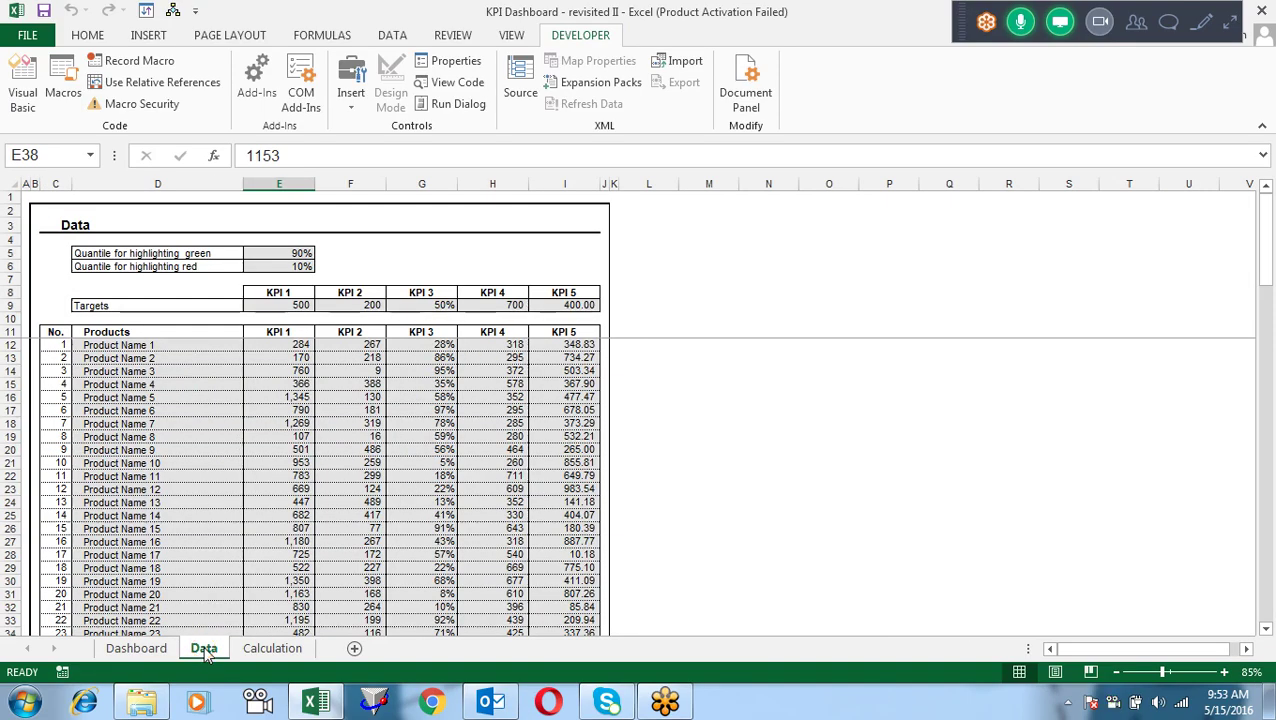
pyautogui.click(172, 349)
pyautogui.press('Down')
pyautogui.press('Down')
pyautogui.press('Down')
pyautogui.press('Down')
pyautogui.press('Down')
pyautogui.press('Down')
pyautogui.press('Down')
pyautogui.hotkey('ctrl', 'Down')
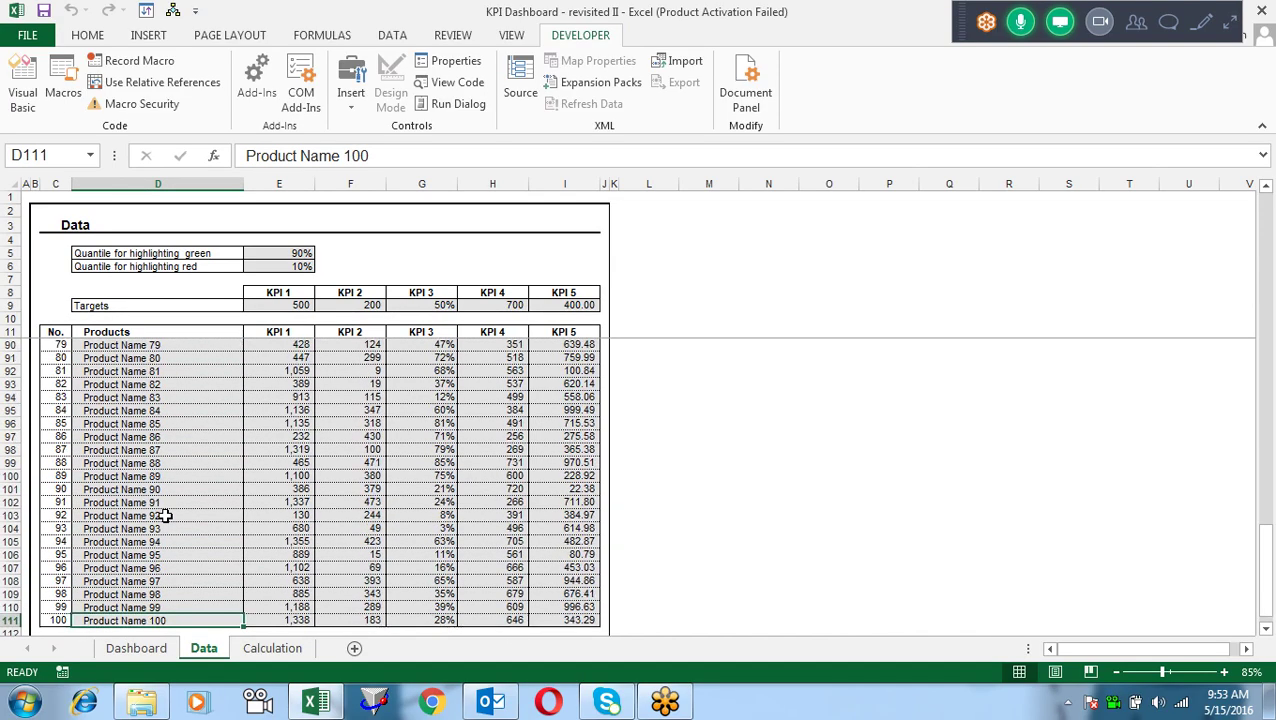
pyautogui.hotkey('ctrl', 'Up')
pyautogui.press('Down')
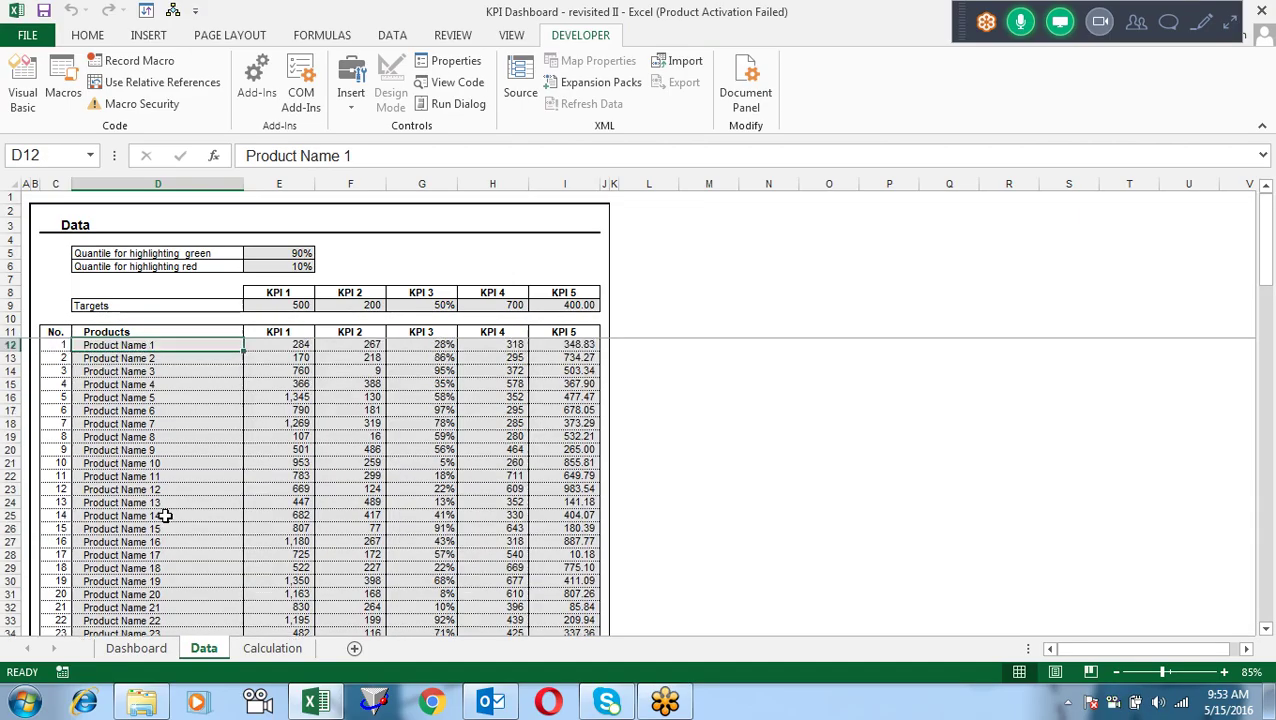
# Step: Check Product Name 1's KPI values and the targets row up to KPI 1's 500, then go to Calculation
pyautogui.press('Right')
pyautogui.press('Right')
pyautogui.press('Right')
pyautogui.press('Right')
pyautogui.press('Right')
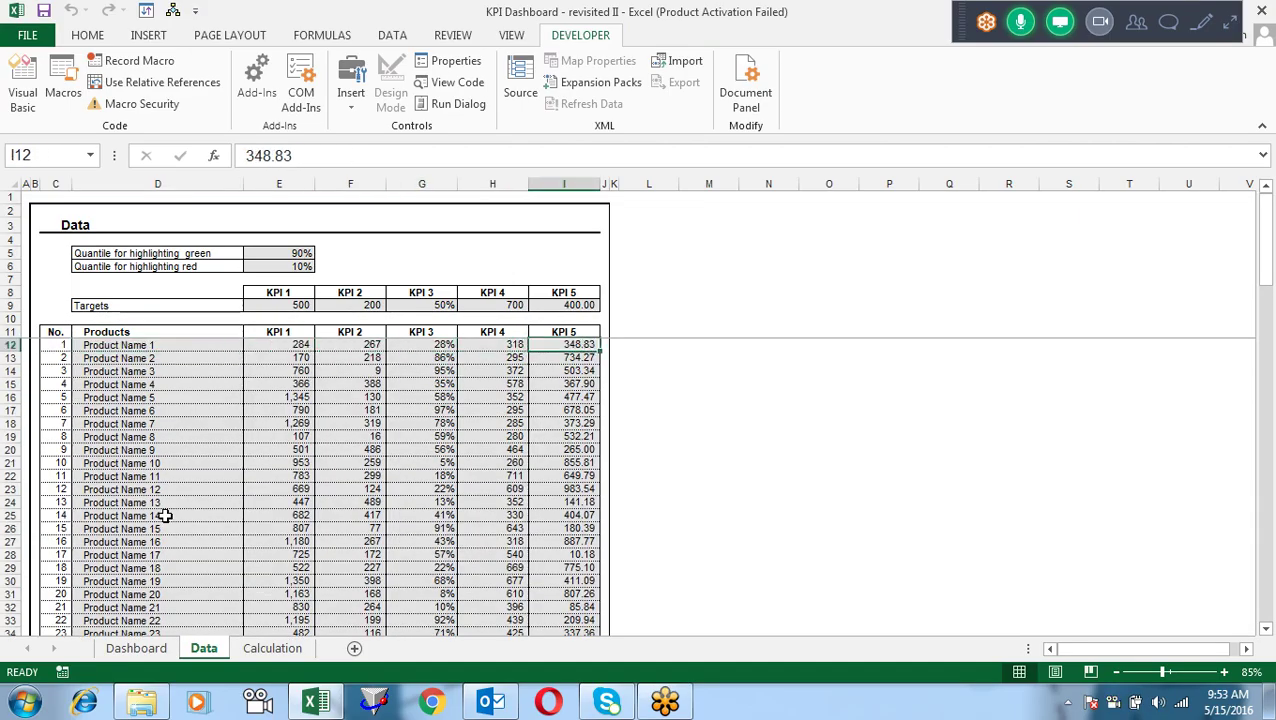
pyautogui.press('Left')
pyautogui.press('Left')
pyautogui.press('Left')
pyautogui.press('Left')
pyautogui.press('Up')
pyautogui.press('Up')
pyautogui.press('Up')
pyautogui.press('Right')
pyautogui.press('Right')
pyautogui.press('Right')
pyautogui.press('Right')
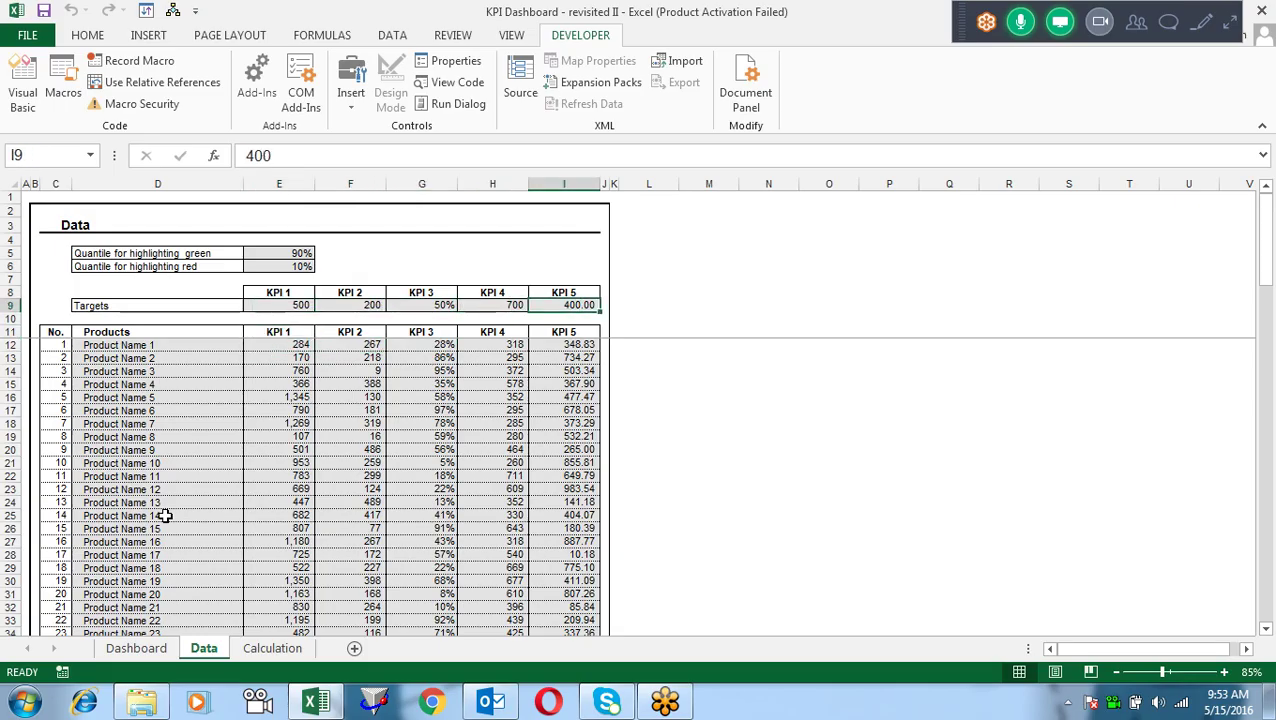
pyautogui.press('Left')
pyautogui.press('Left')
pyautogui.press('Left')
pyautogui.press('Left')
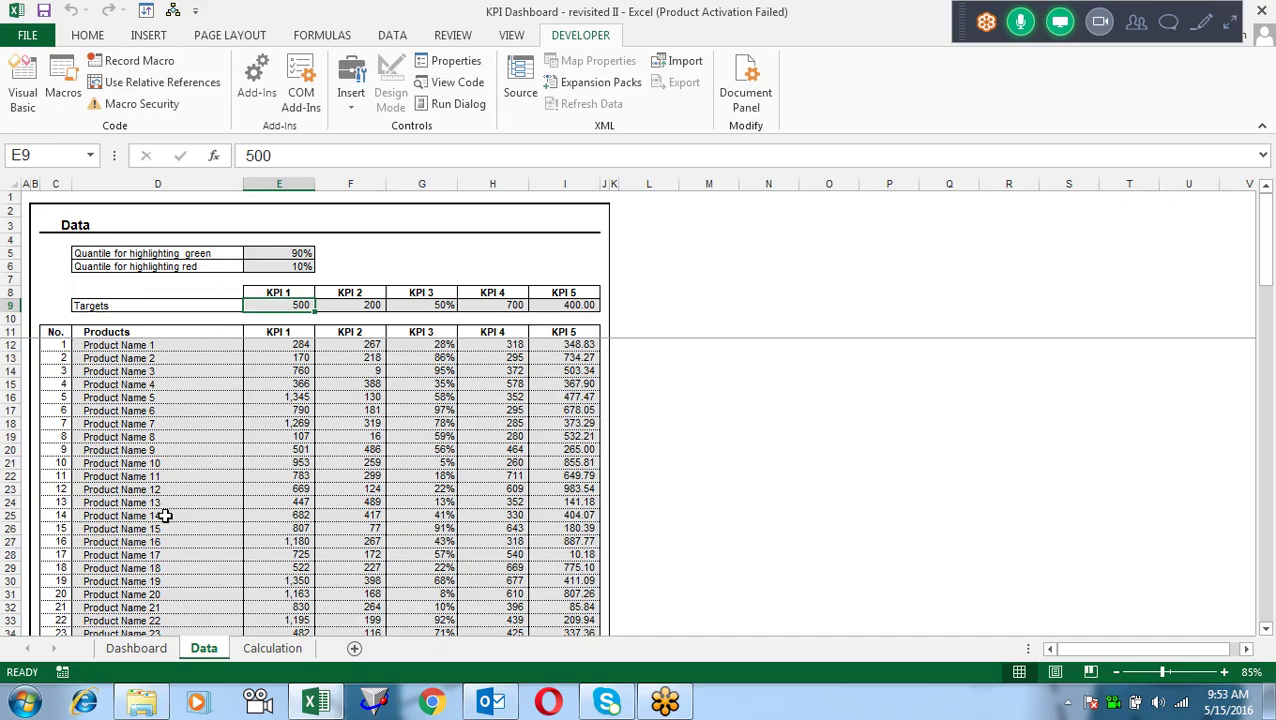
pyautogui.click(258, 652)
pyautogui.press('Left')
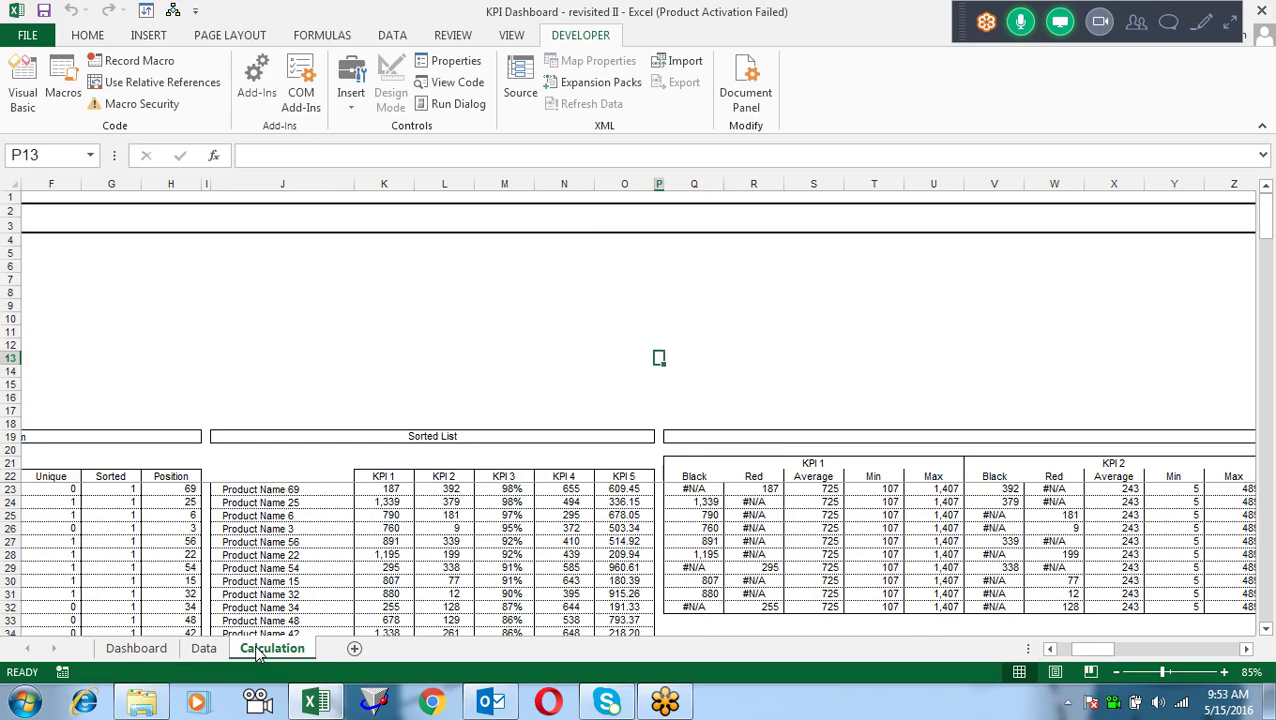
pyautogui.press('Left')
pyautogui.press('Left')
pyautogui.press('Left')
pyautogui.press('Left')
pyautogui.press('Left')
pyautogui.press('Left')
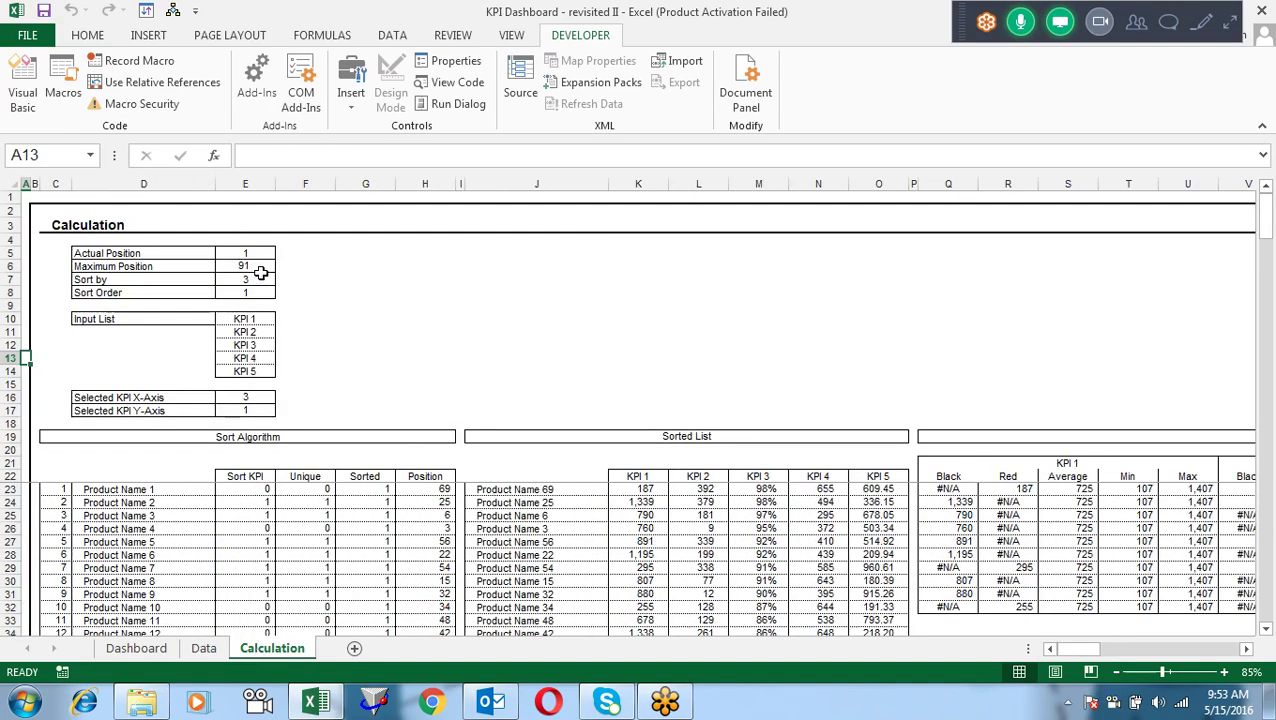
pyautogui.moveTo(262, 255); pyautogui.dragTo(262, 268)
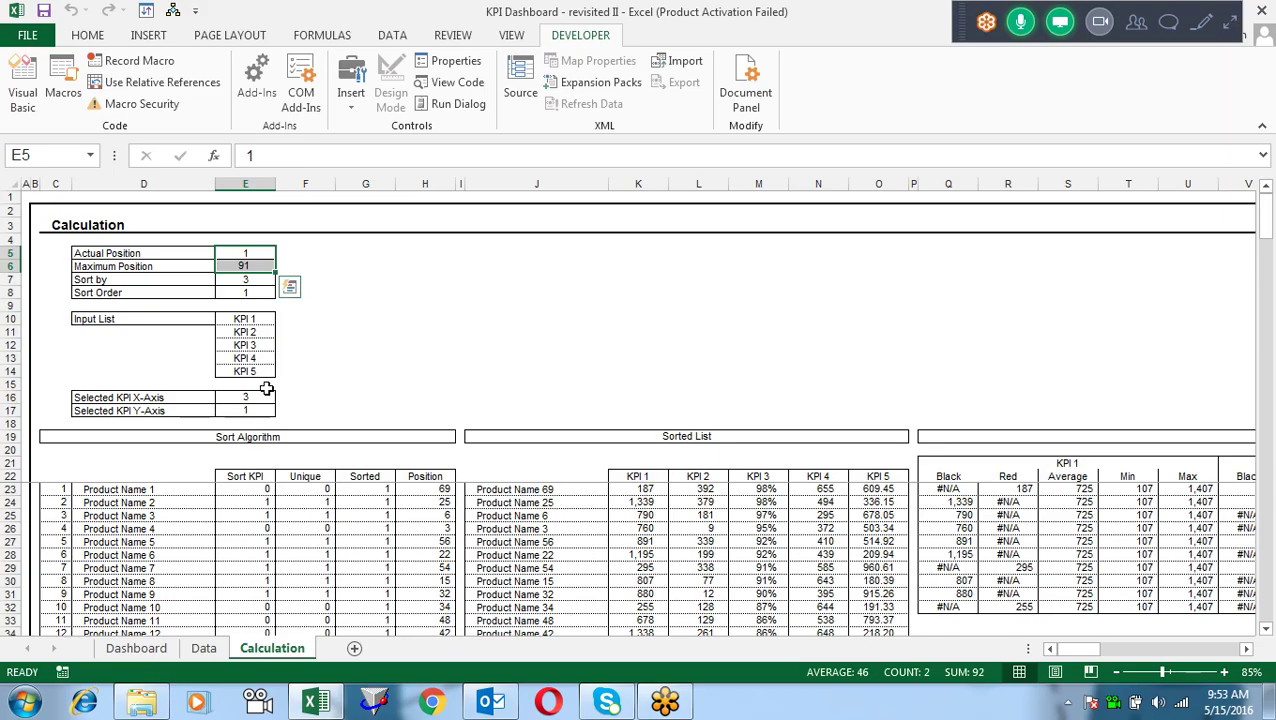
pyautogui.click(136, 650)
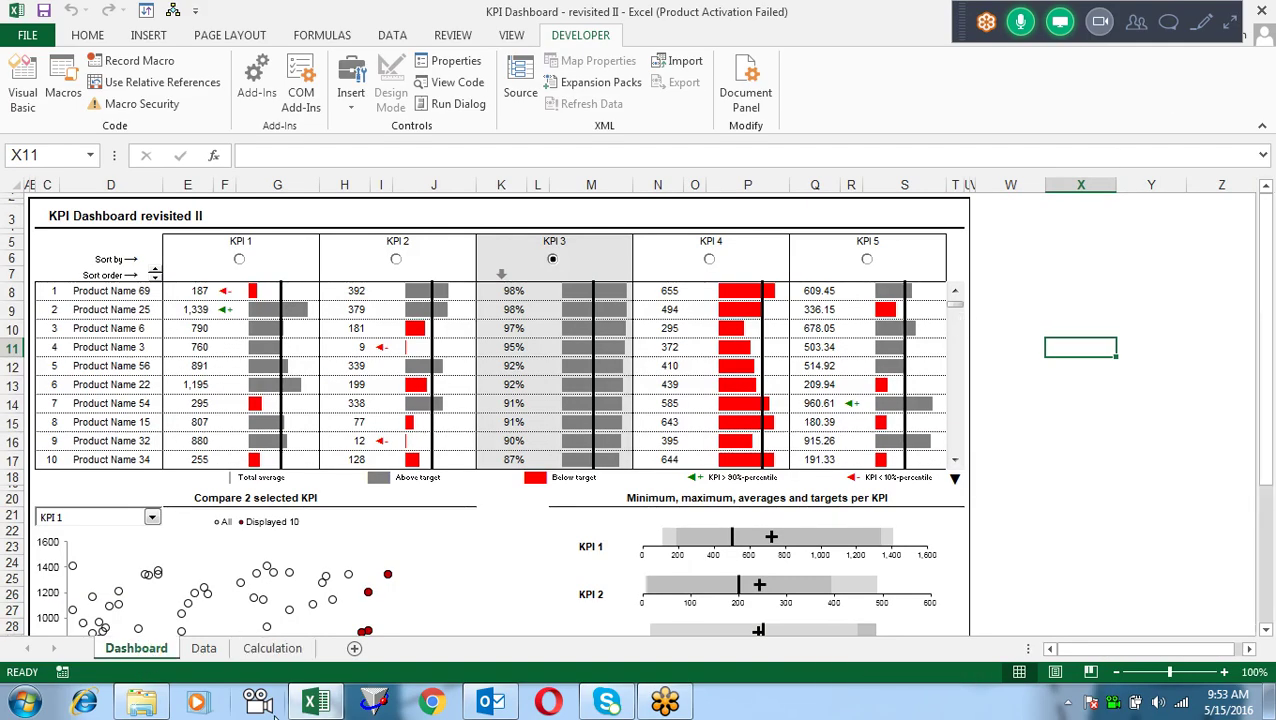
pyautogui.click(205, 648)
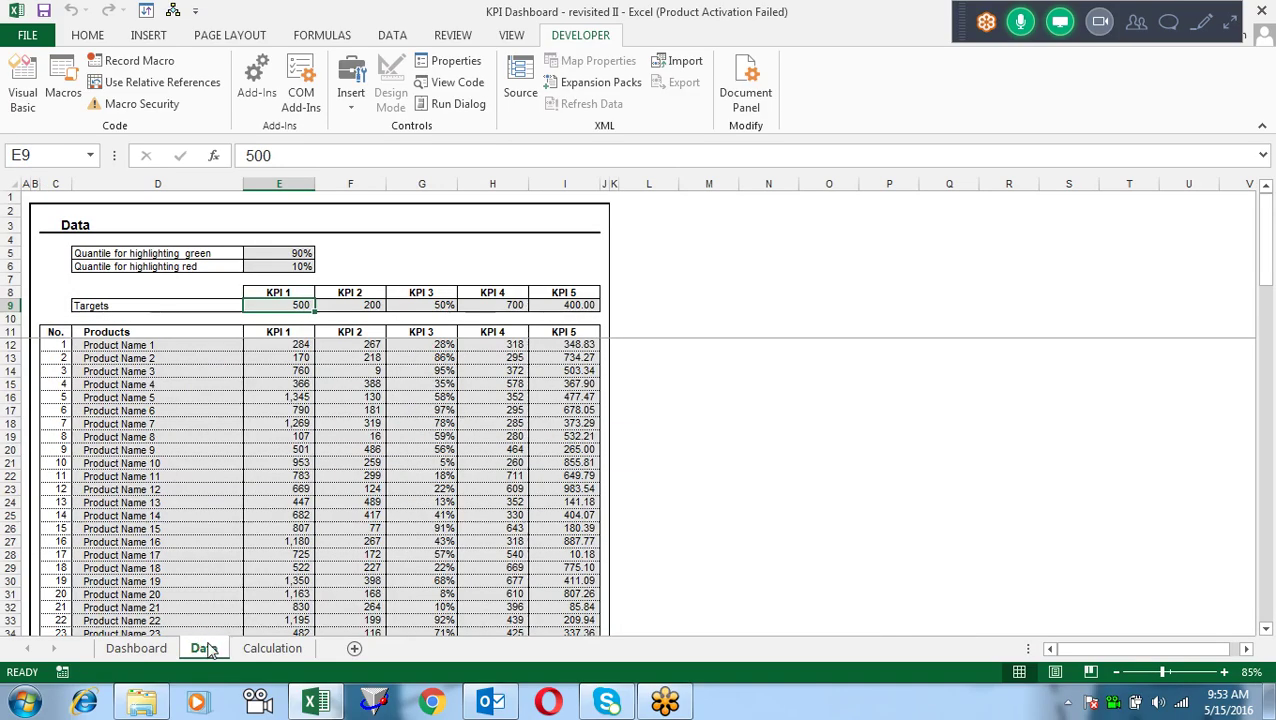
pyautogui.click(262, 649)
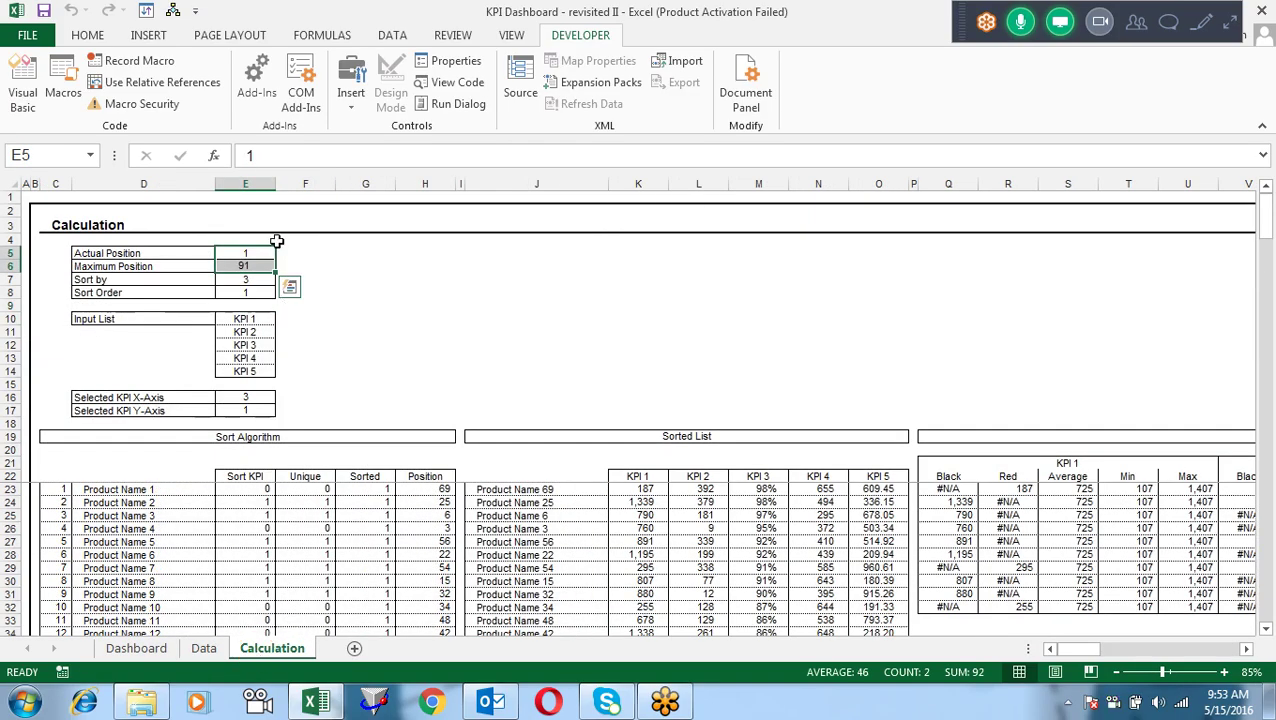
pyautogui.click(245, 282)
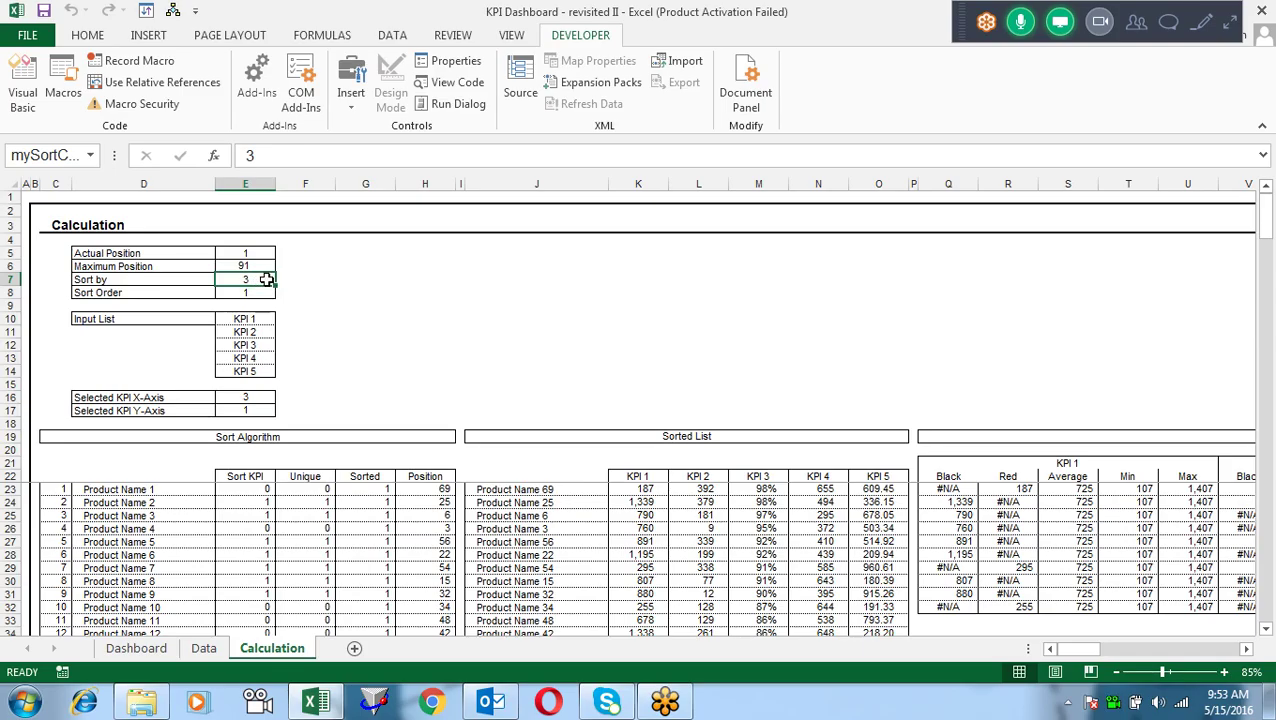
pyautogui.click(148, 650)
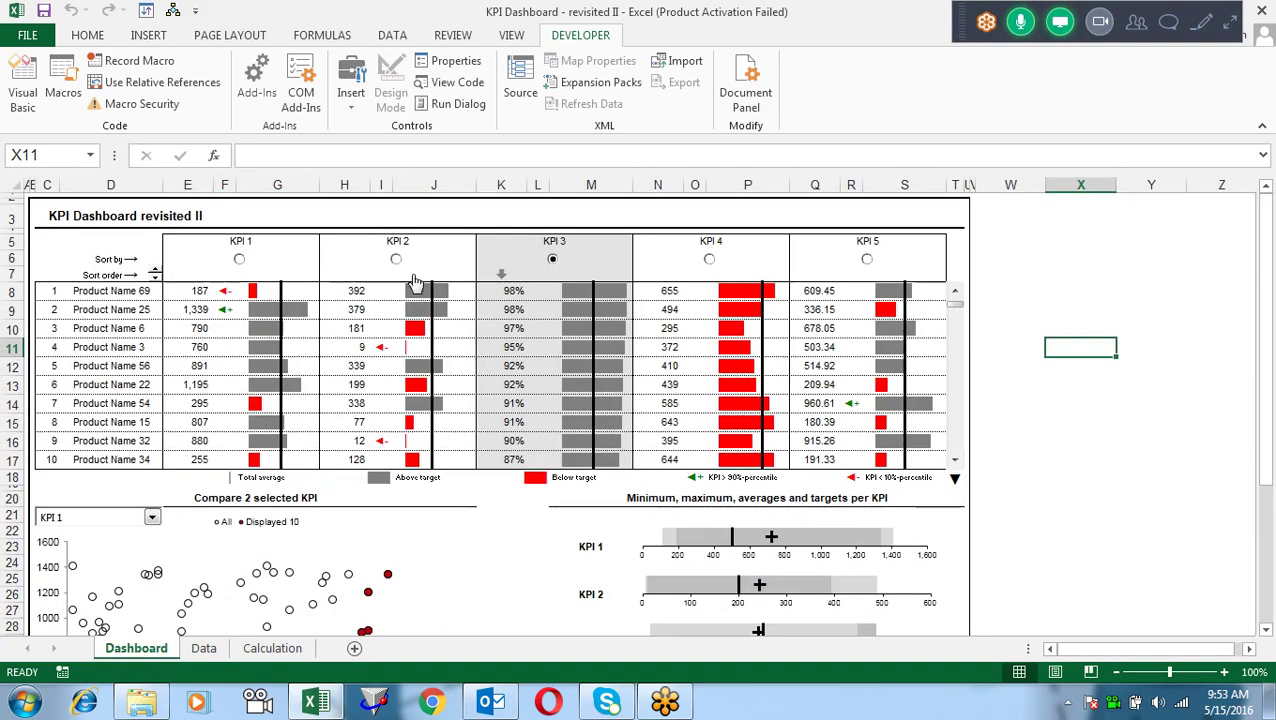
# Step: Look through the Data and Calculation sheets, checking the Sort Order setting, then return to Dashboard
pyautogui.click(204, 650)
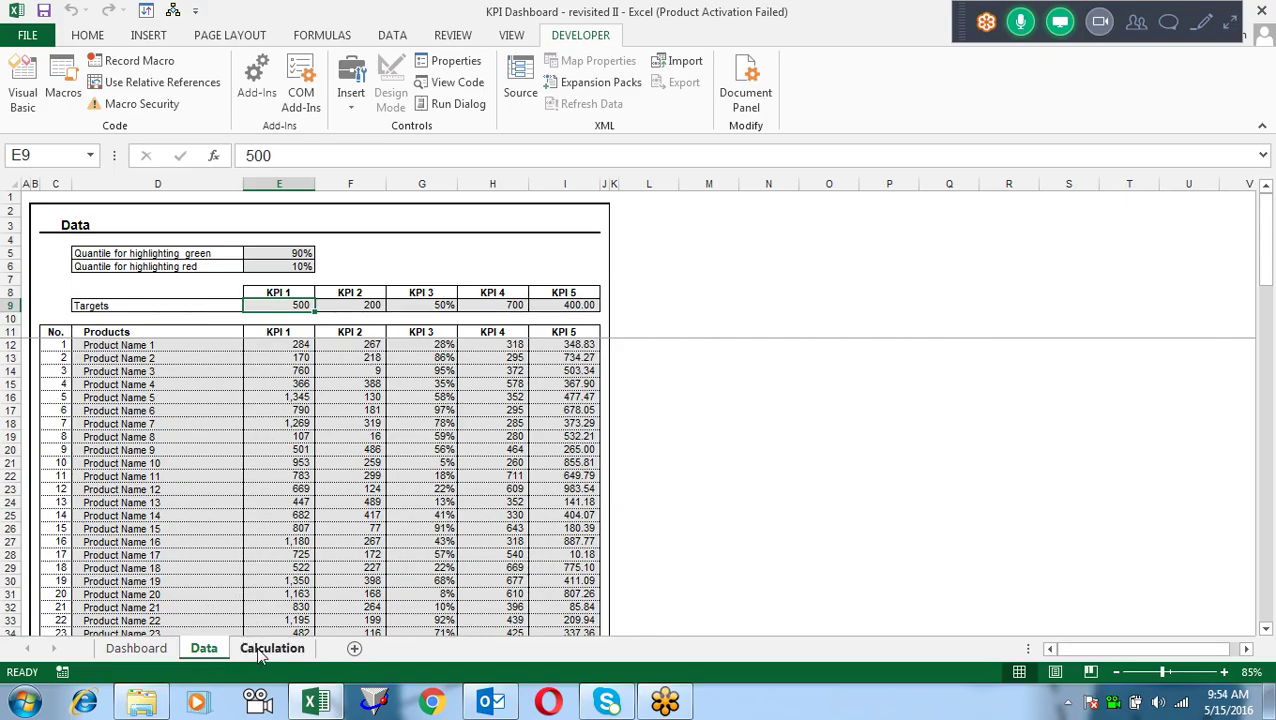
pyautogui.click(262, 650)
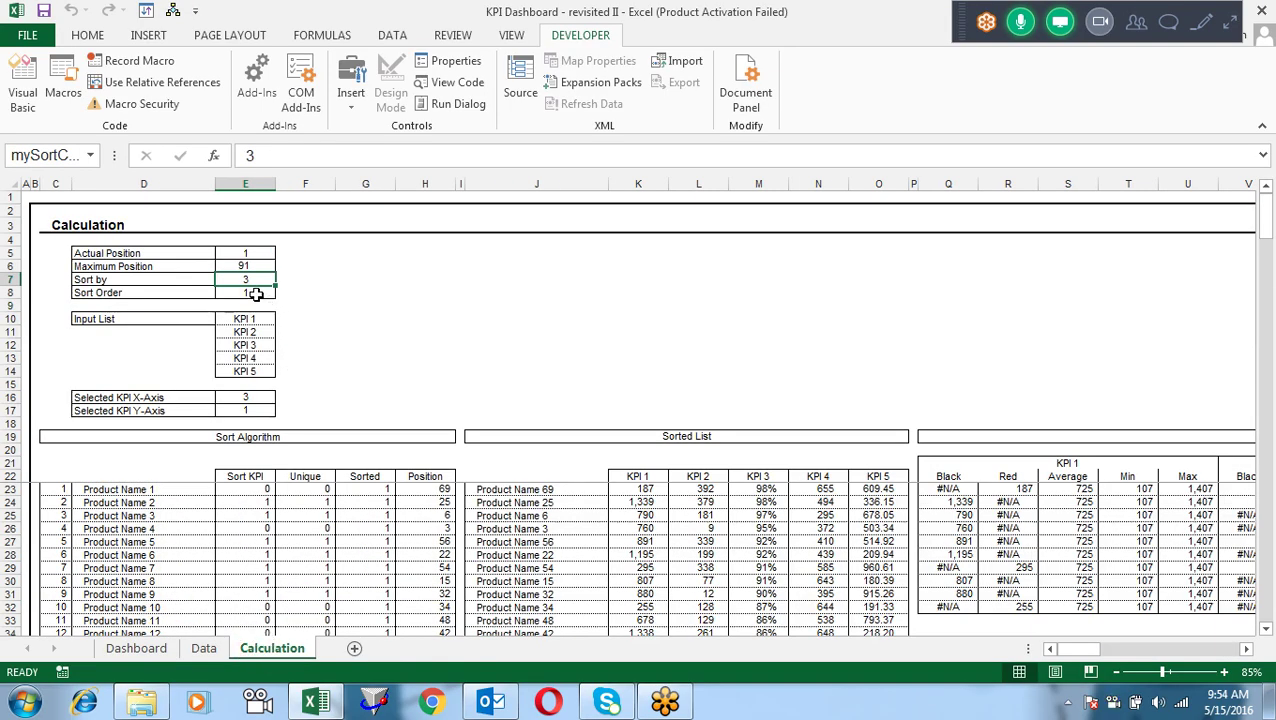
pyautogui.click(256, 293)
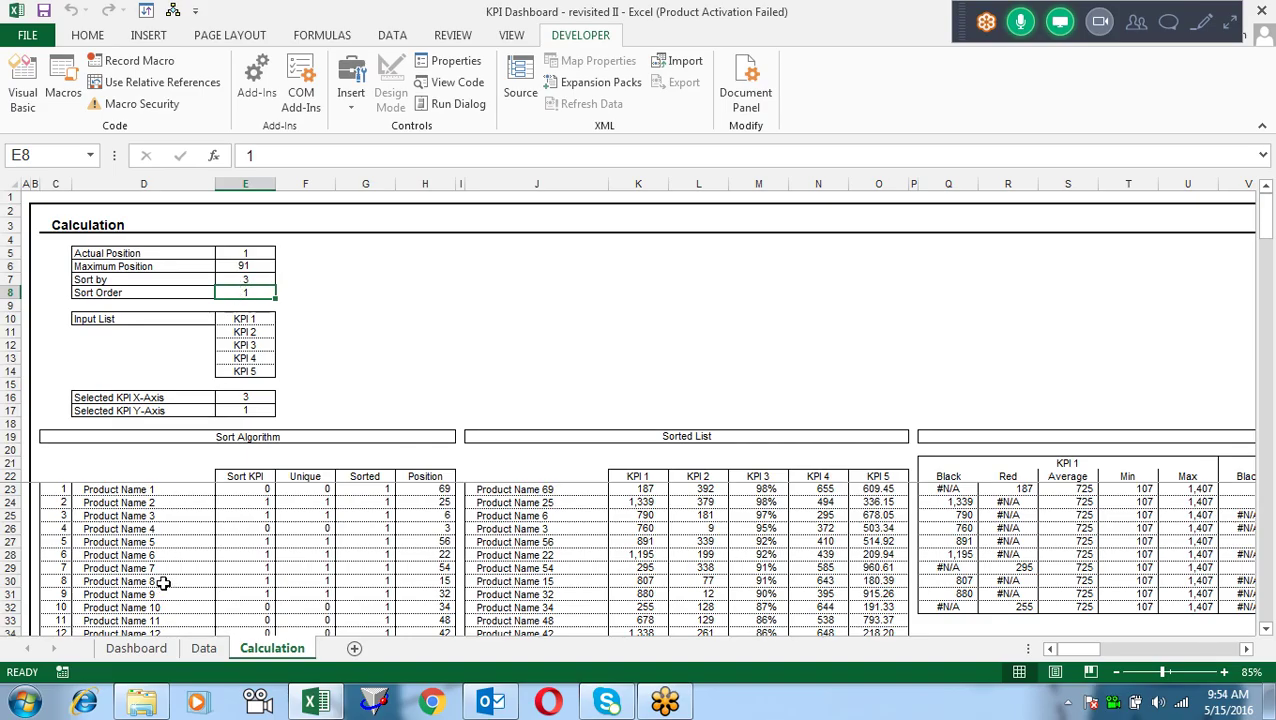
pyautogui.click(174, 650)
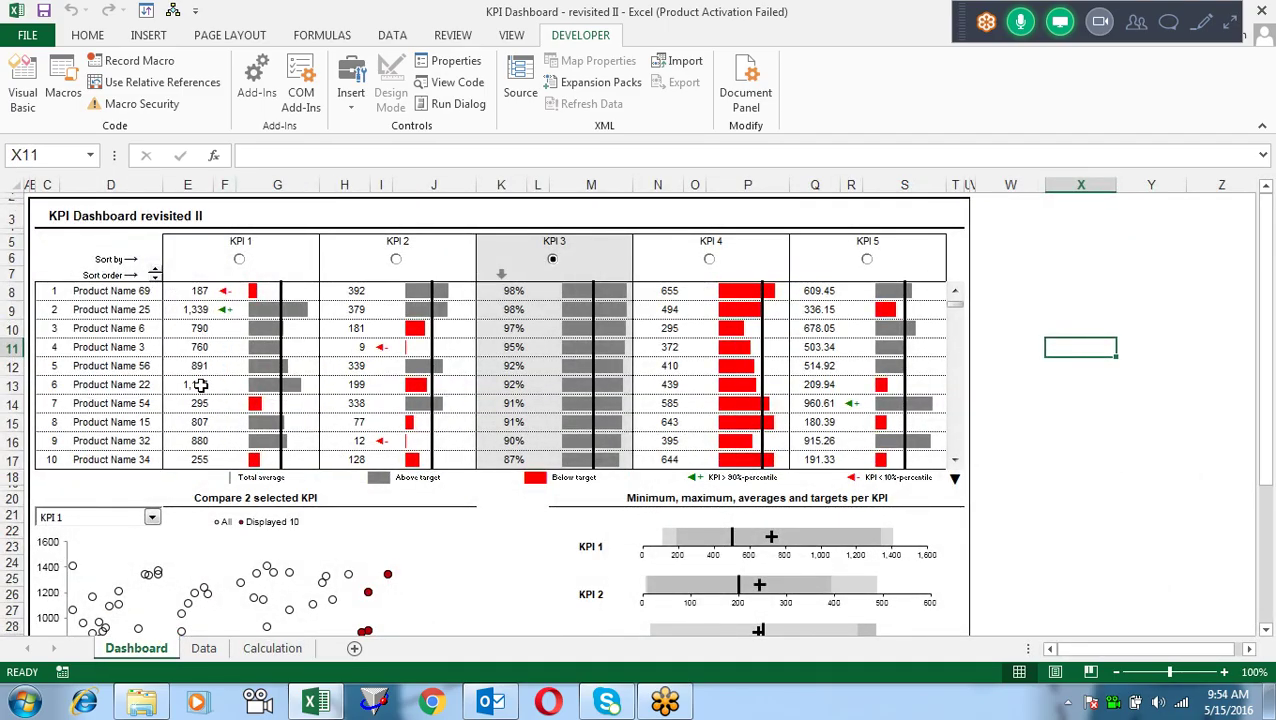
# Step: On the Calculation sheet, select the Input List, selected-KPI values and sort controls E5:E8
pyautogui.click(202, 646)
pyautogui.click(240, 650)
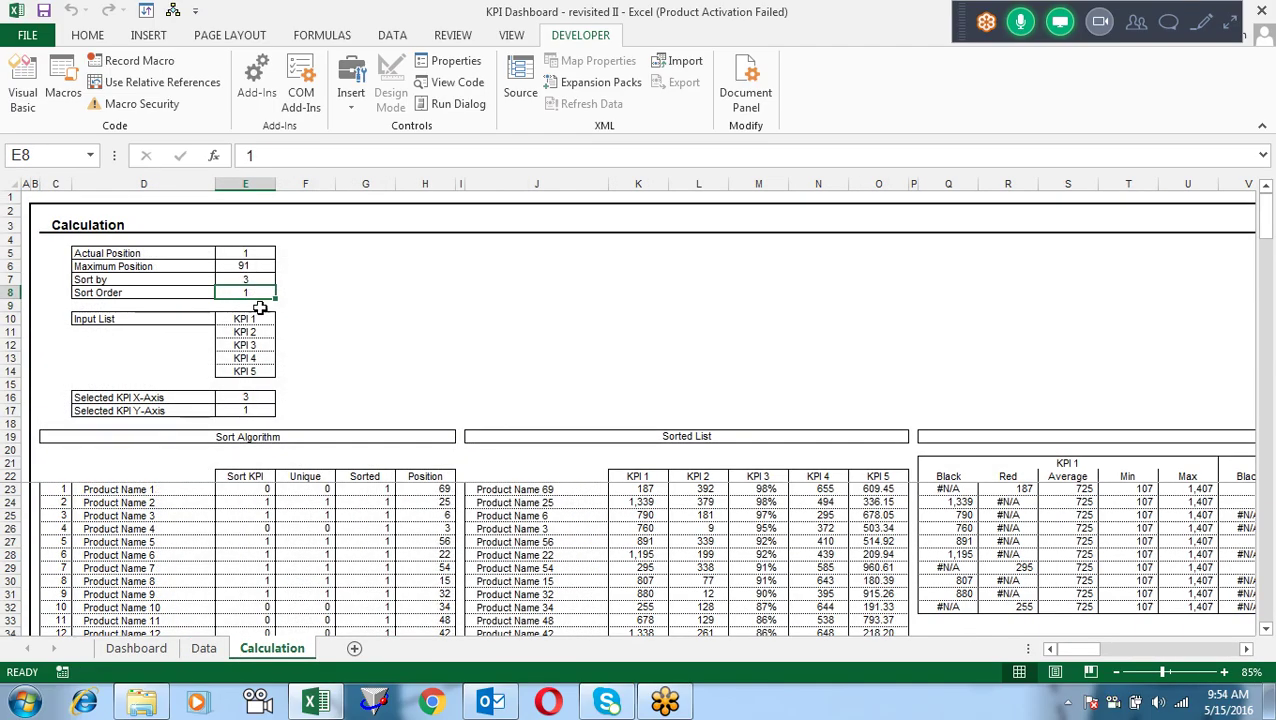
pyautogui.moveTo(262, 318); pyautogui.dragTo(251, 416)
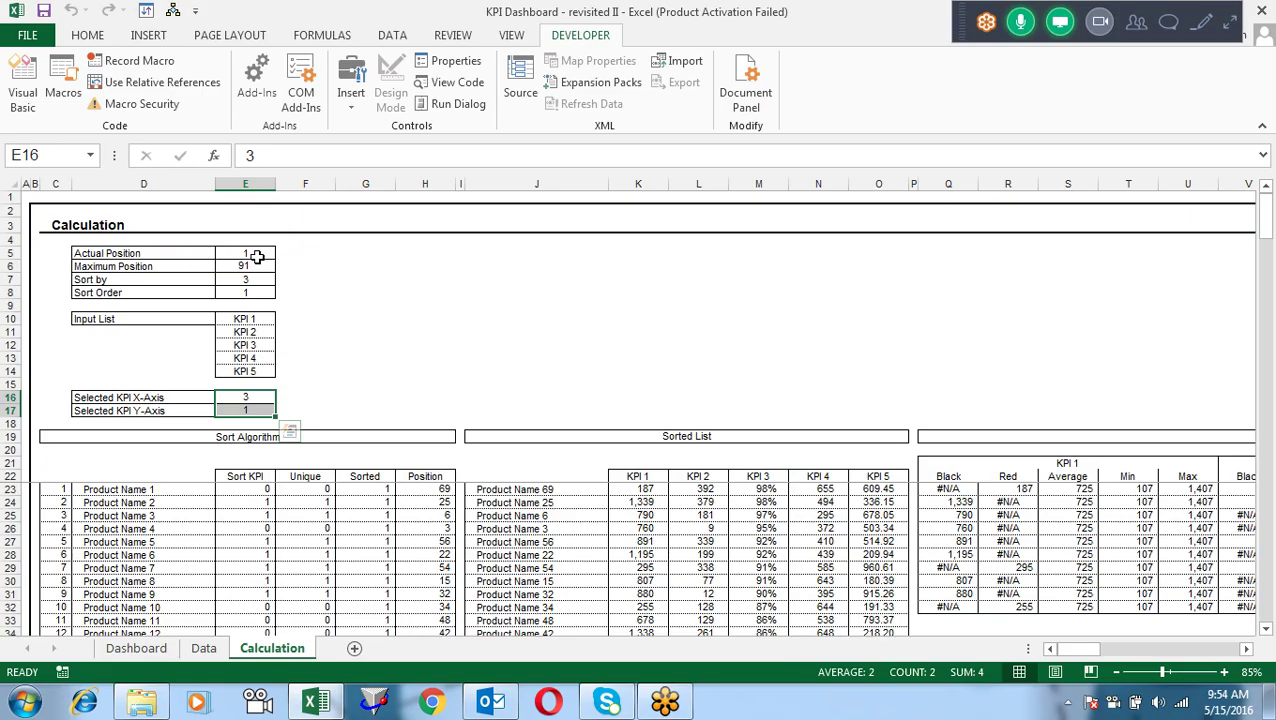
pyautogui.moveTo(257, 257); pyautogui.dragTo(255, 290)
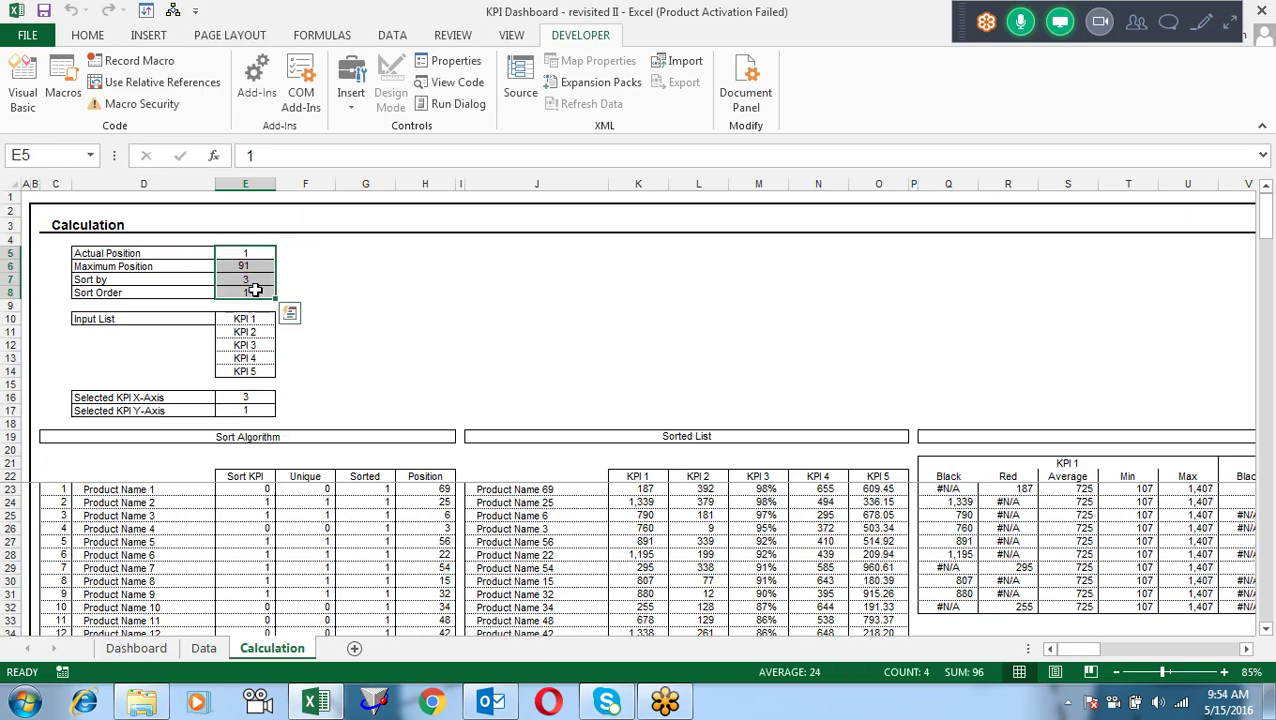
pyautogui.click(133, 488)
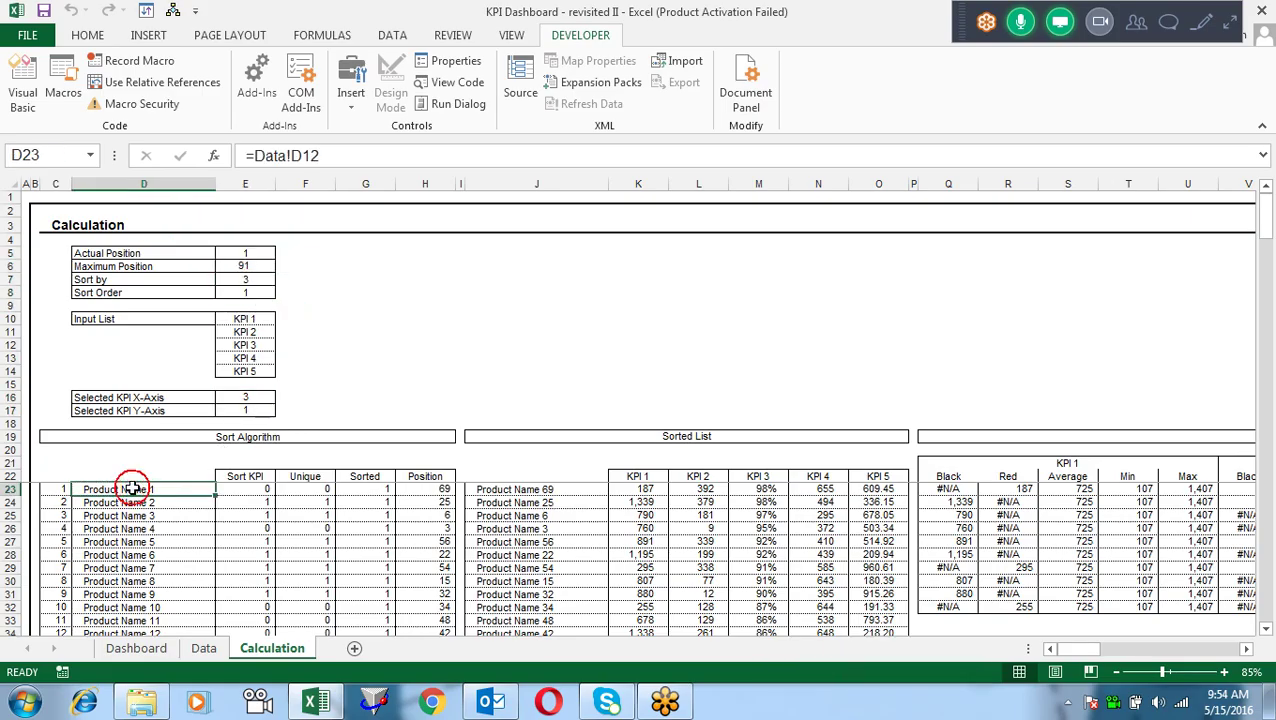
pyautogui.click(62, 498)
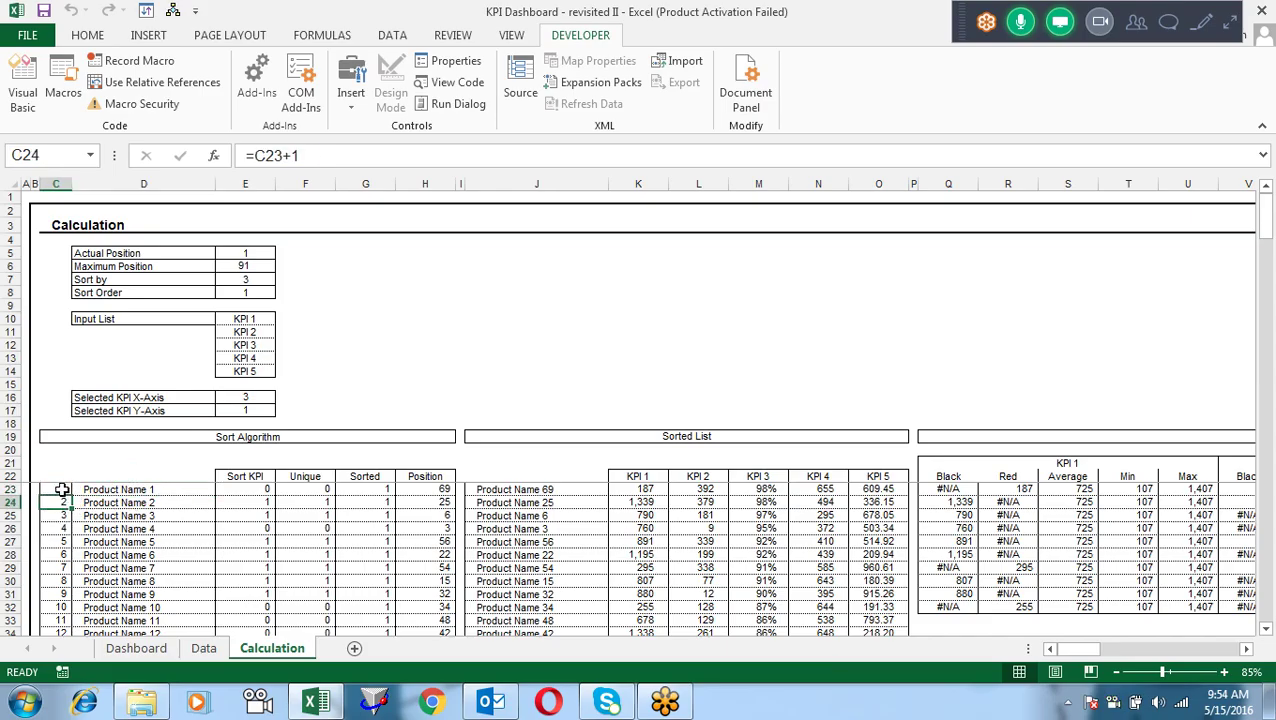
pyautogui.click(62, 488)
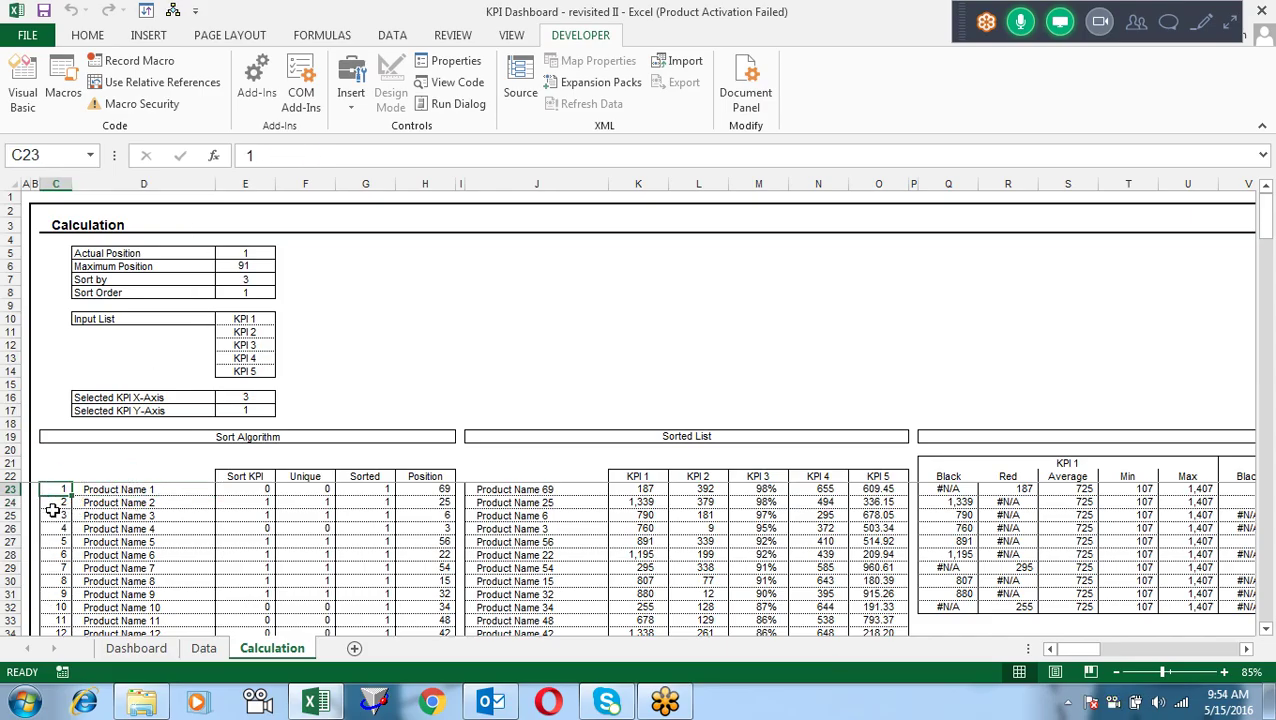
pyautogui.press('Down')
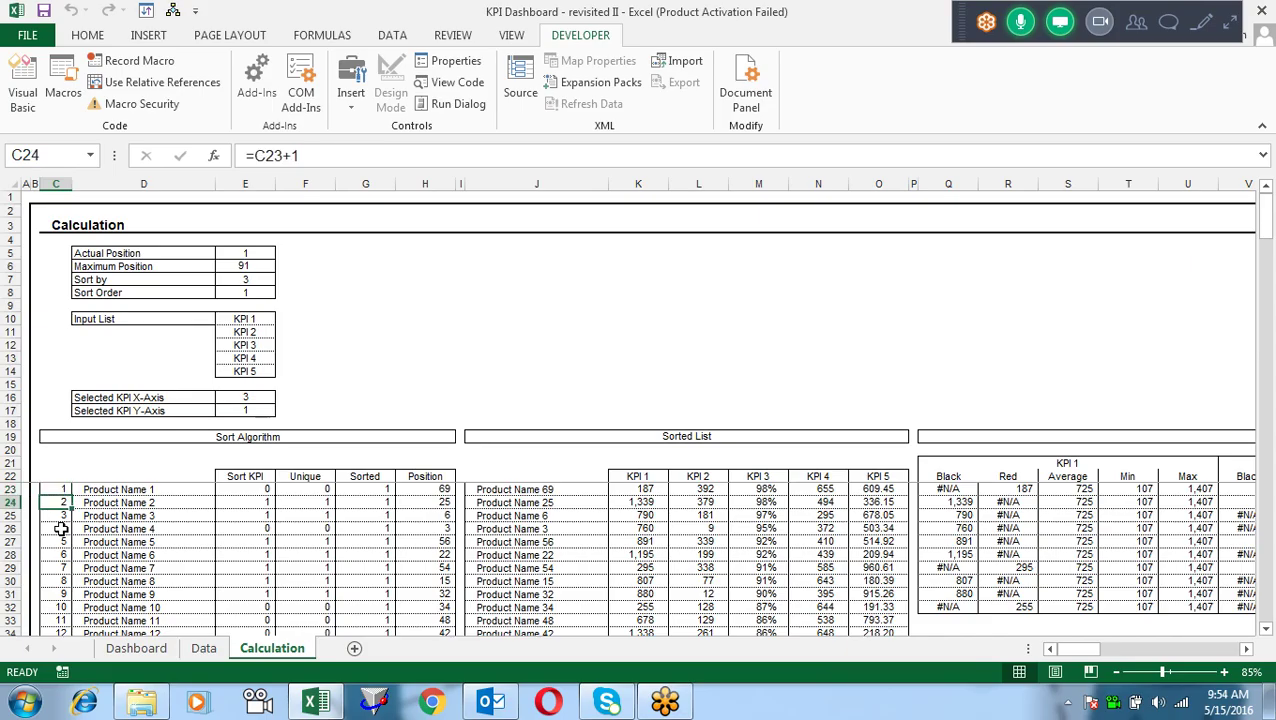
pyautogui.press('F2')
pyautogui.press('Return')
pyautogui.press('Up')
pyautogui.press('Up')
pyautogui.press('Right')
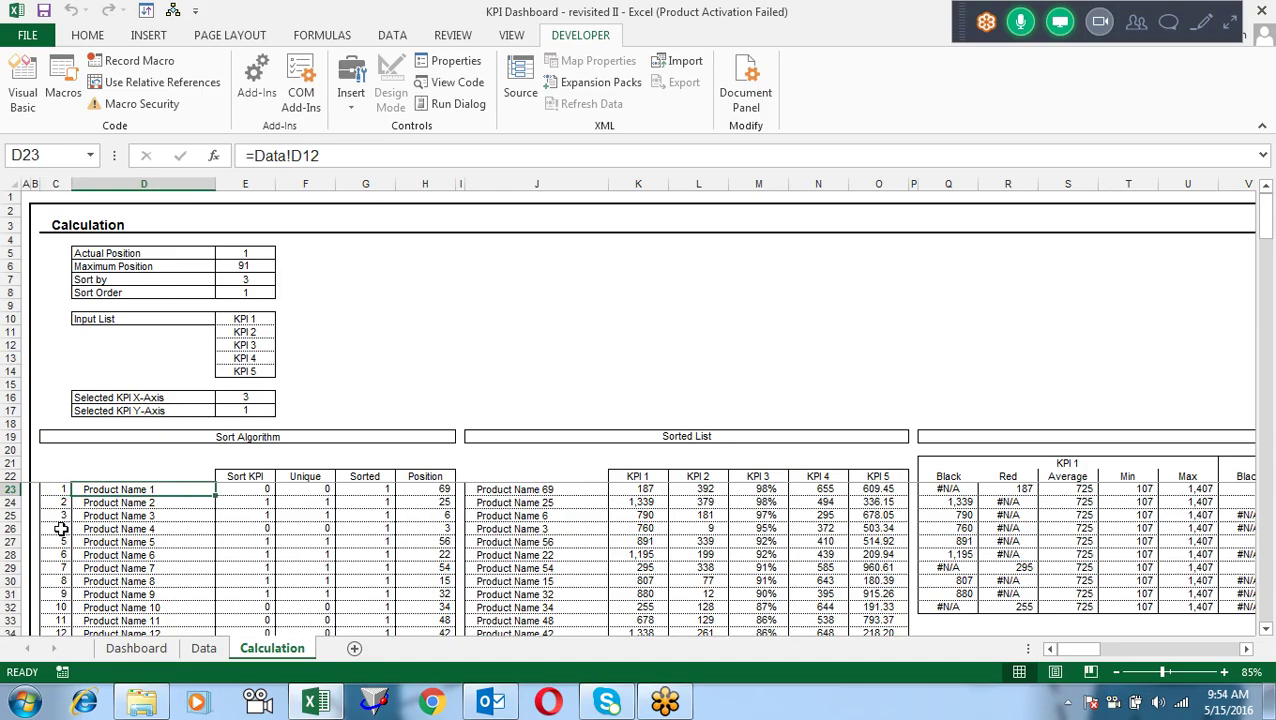
pyautogui.press('F2')
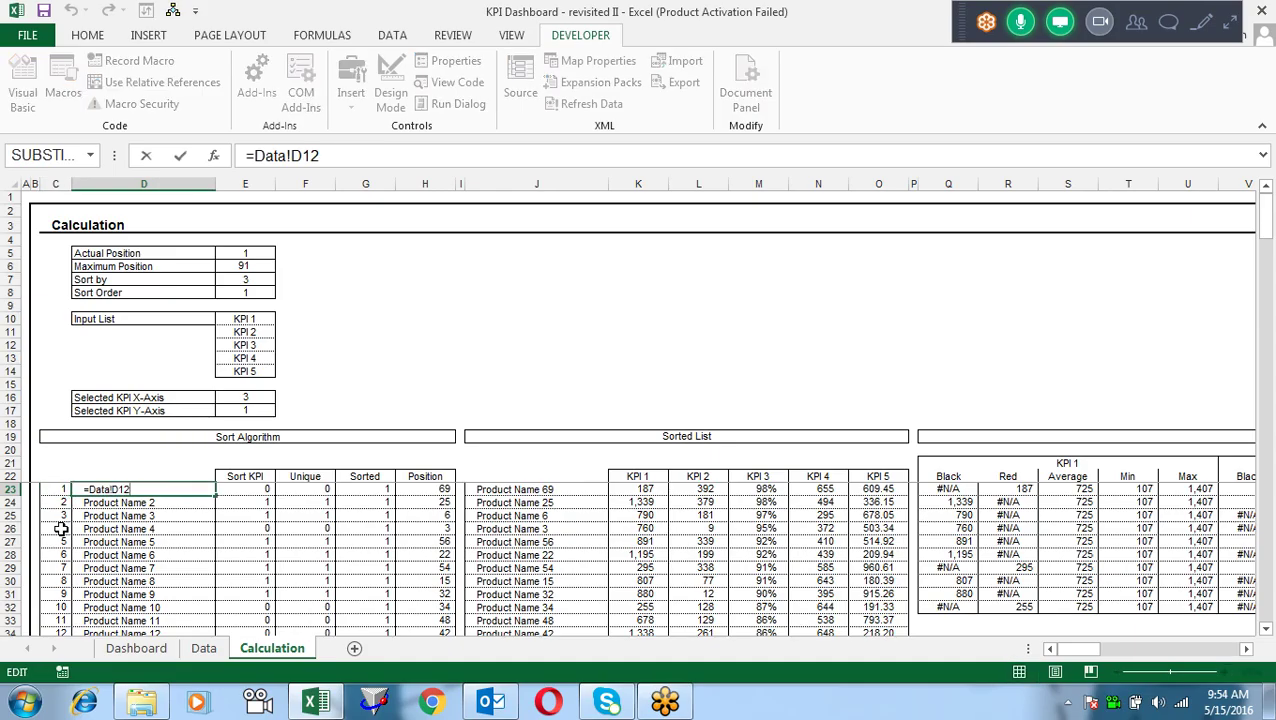
pyautogui.press('Return')
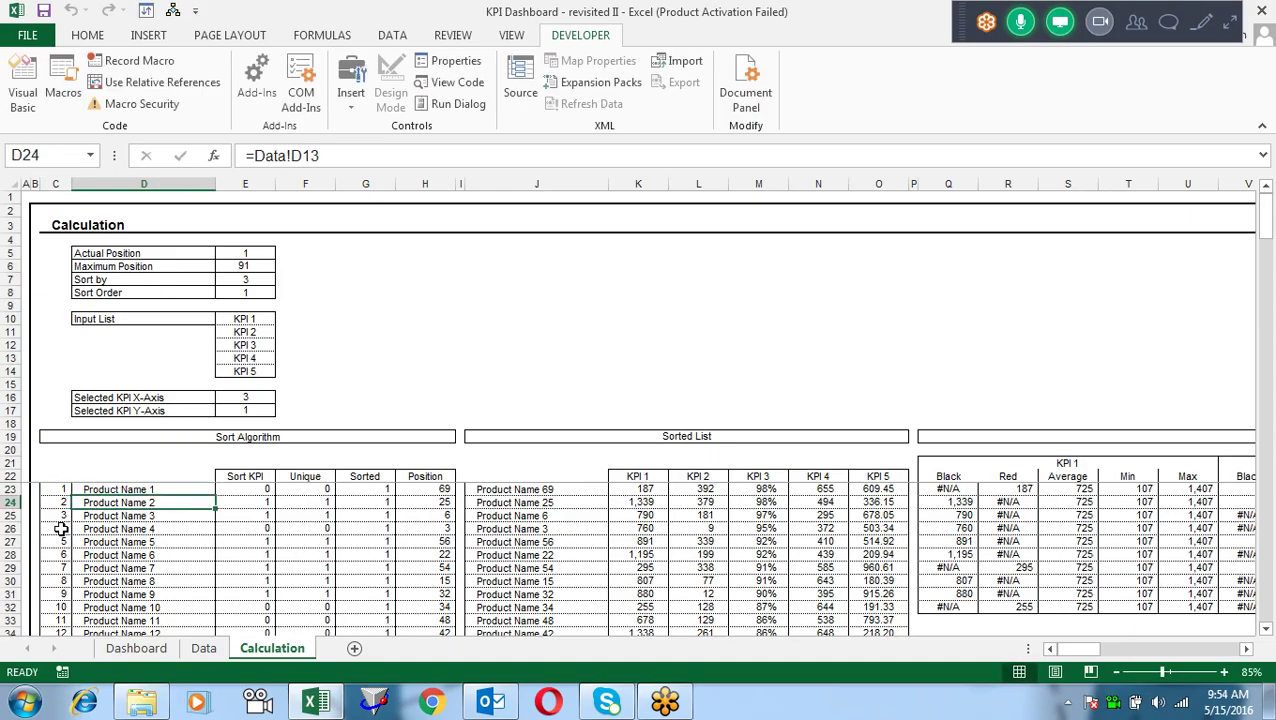
pyautogui.hotkey('ctrl', 'Down')
pyautogui.hotkey('ctrl', 'Up')
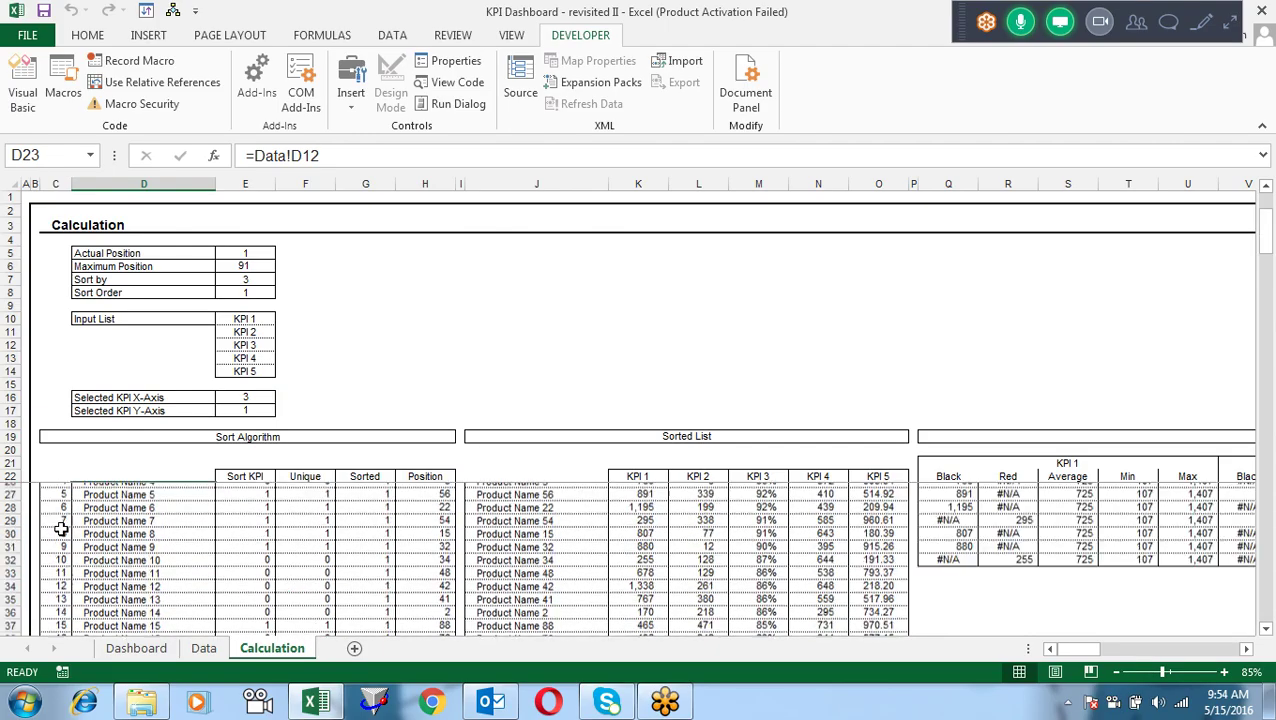
pyautogui.press('Up')
pyautogui.press('Up')
pyautogui.press('Down')
pyautogui.press('Down')
pyautogui.hotkey('ctrl', 'c')
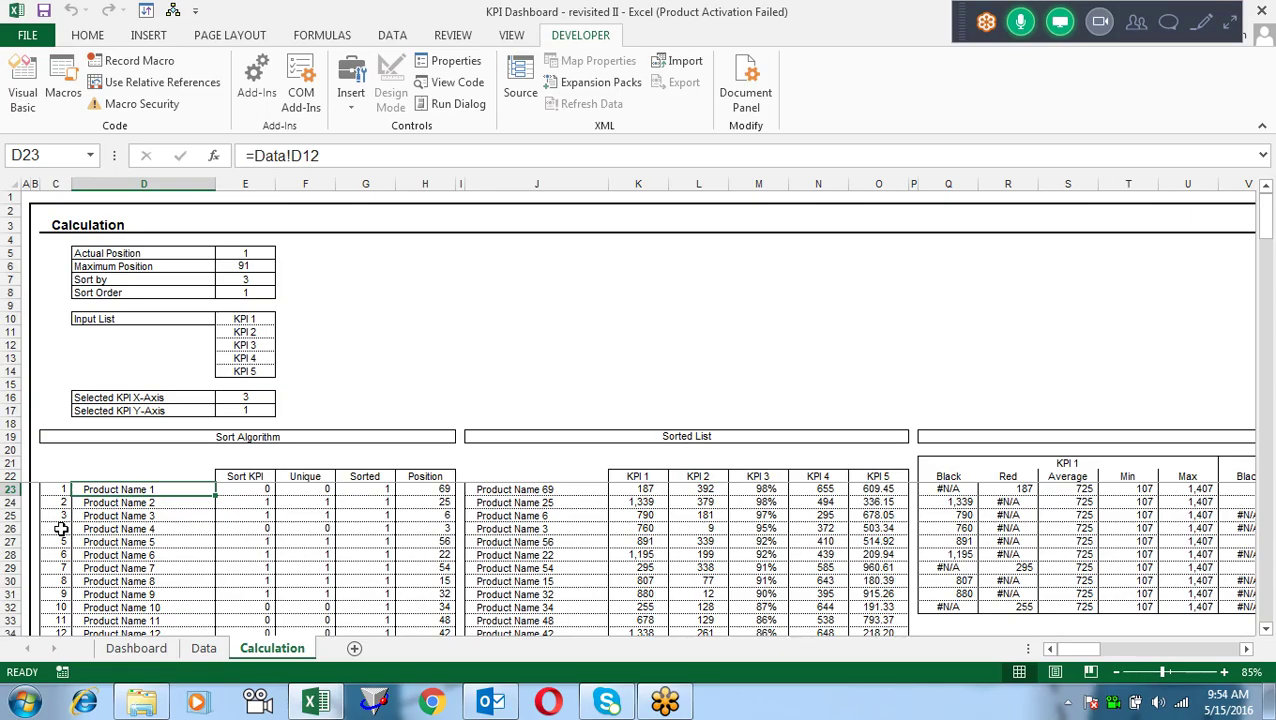
pyautogui.press('Right')
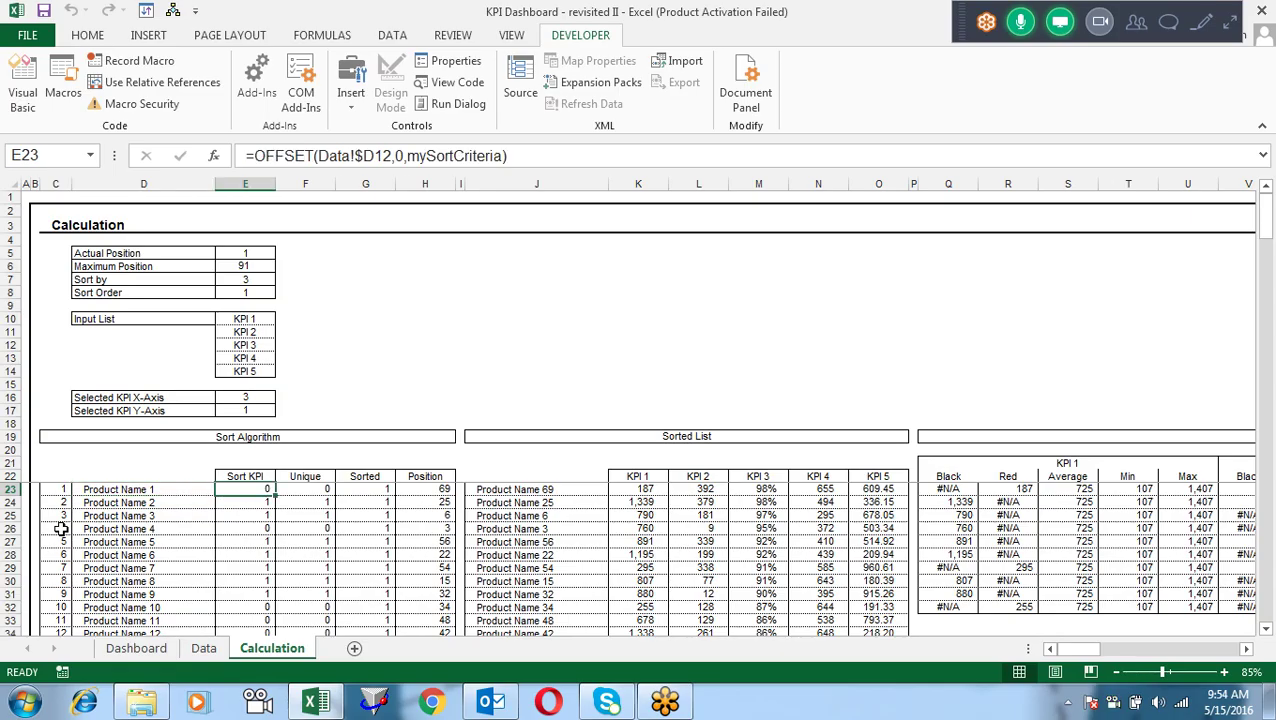
pyautogui.press('F2')
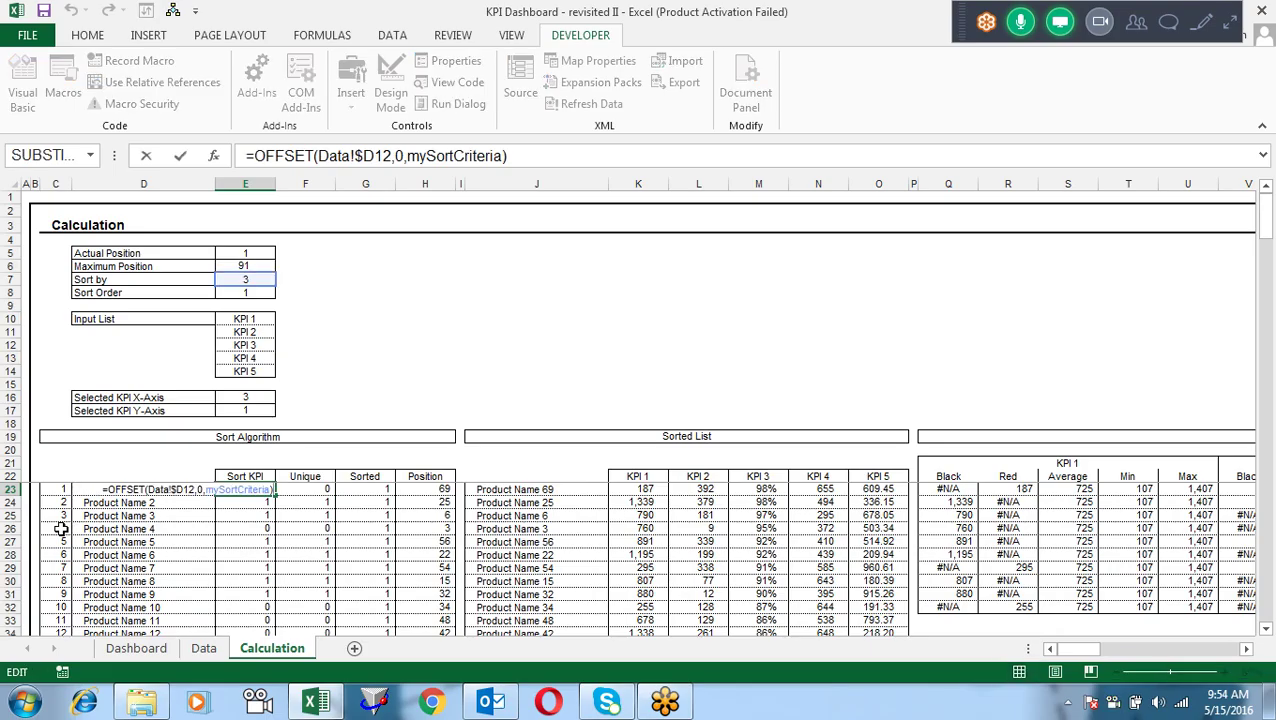
pyautogui.press('Escape')
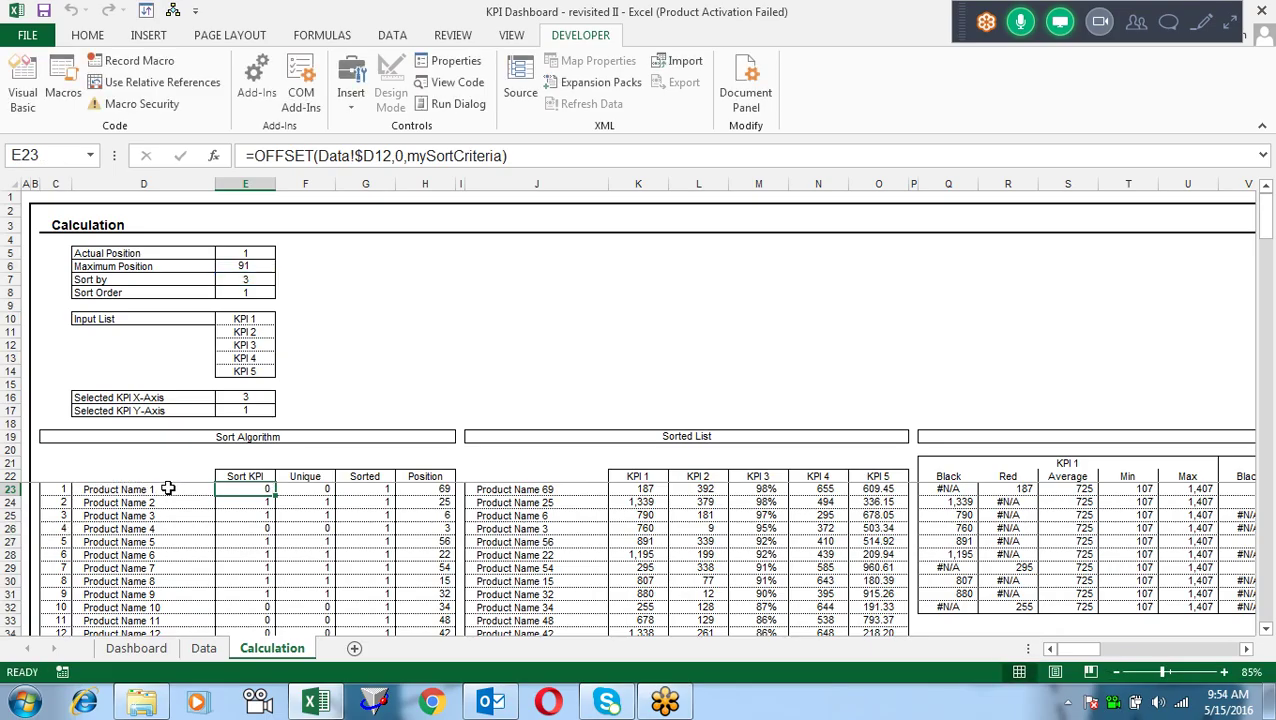
pyautogui.click(403, 160)
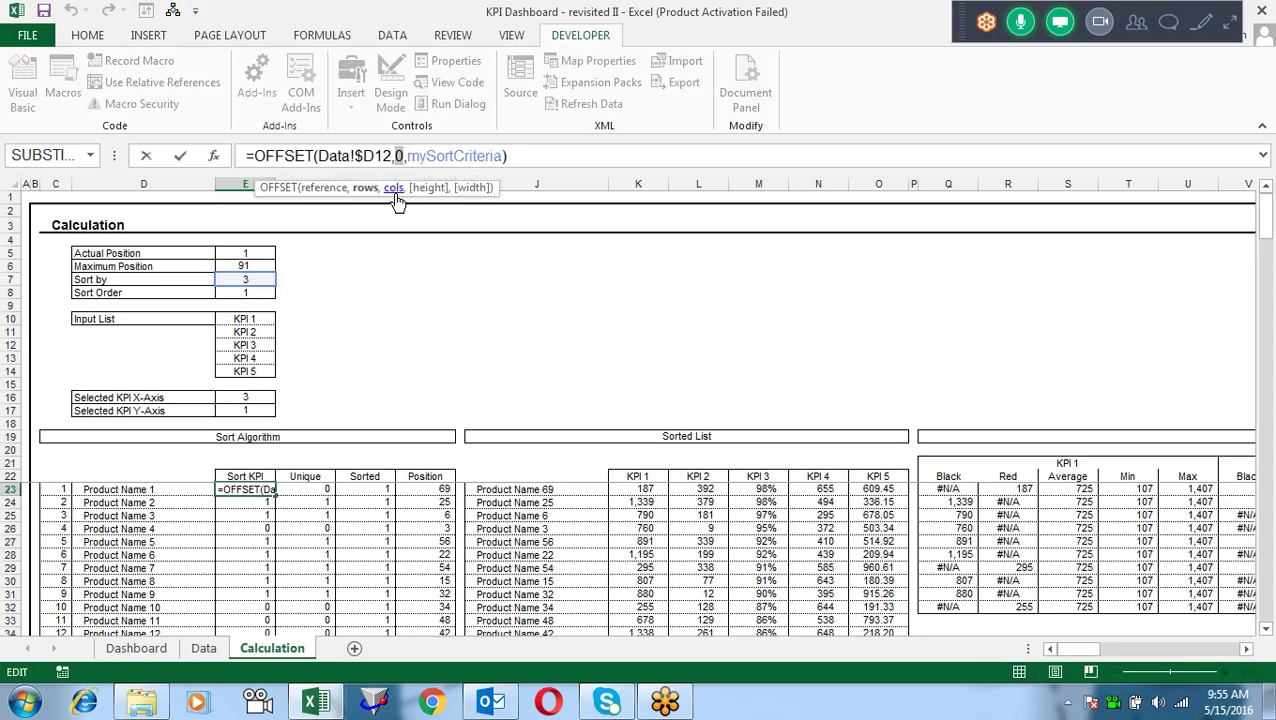
pyautogui.click(393, 189)
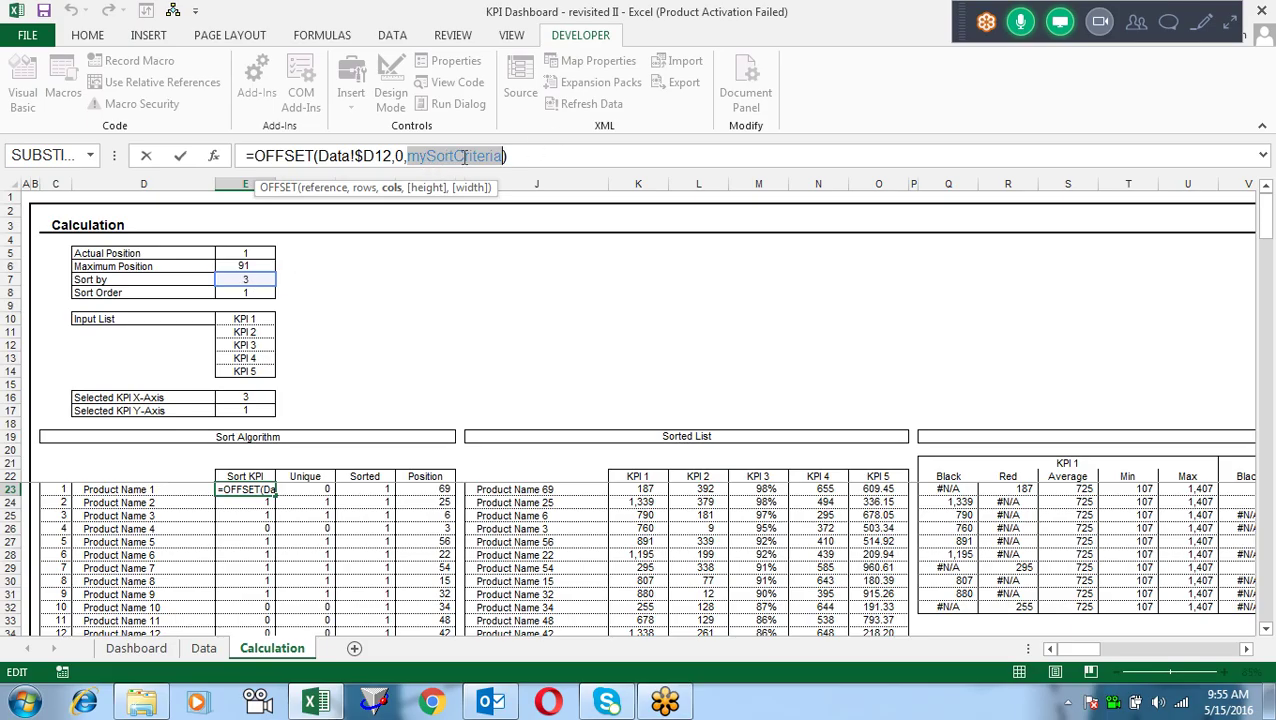
pyautogui.press('Escape')
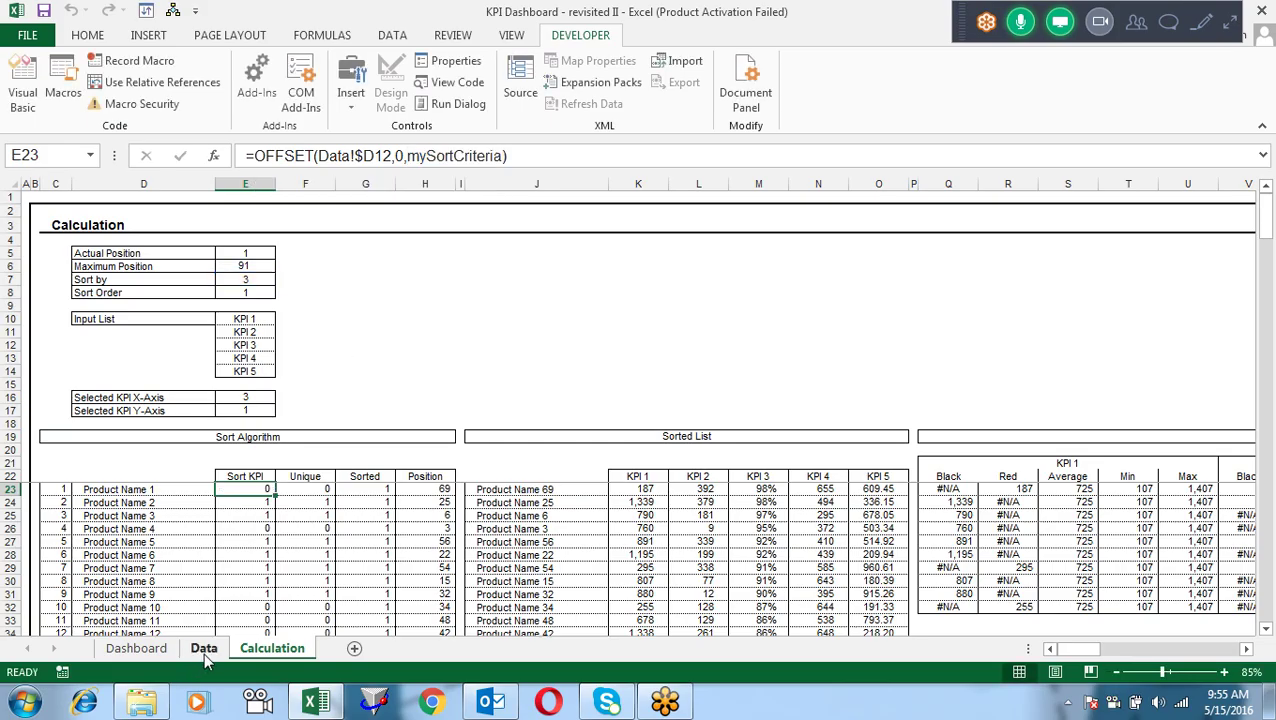
# Step: Check Product Name 1's KPI values (284, 267, 28%, 318, 348.83) on the Data sheet, then return to Dashboard
pyautogui.click(204, 648)
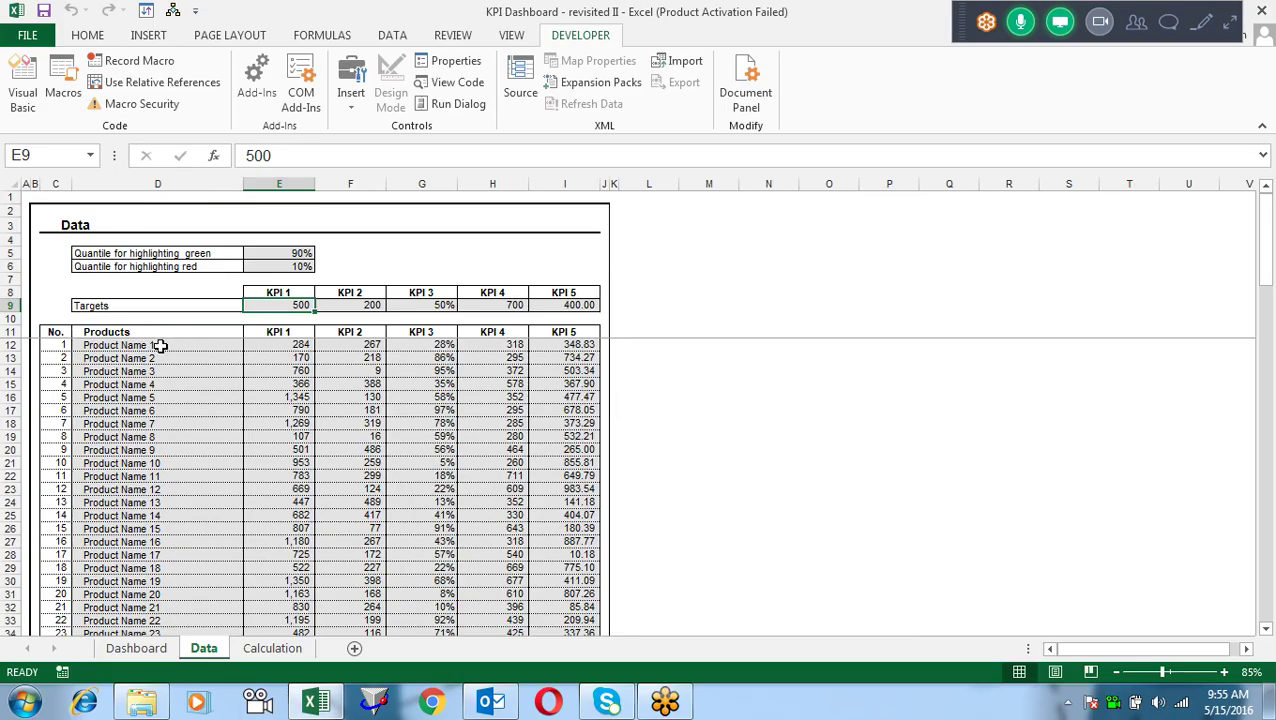
pyautogui.click(160, 345)
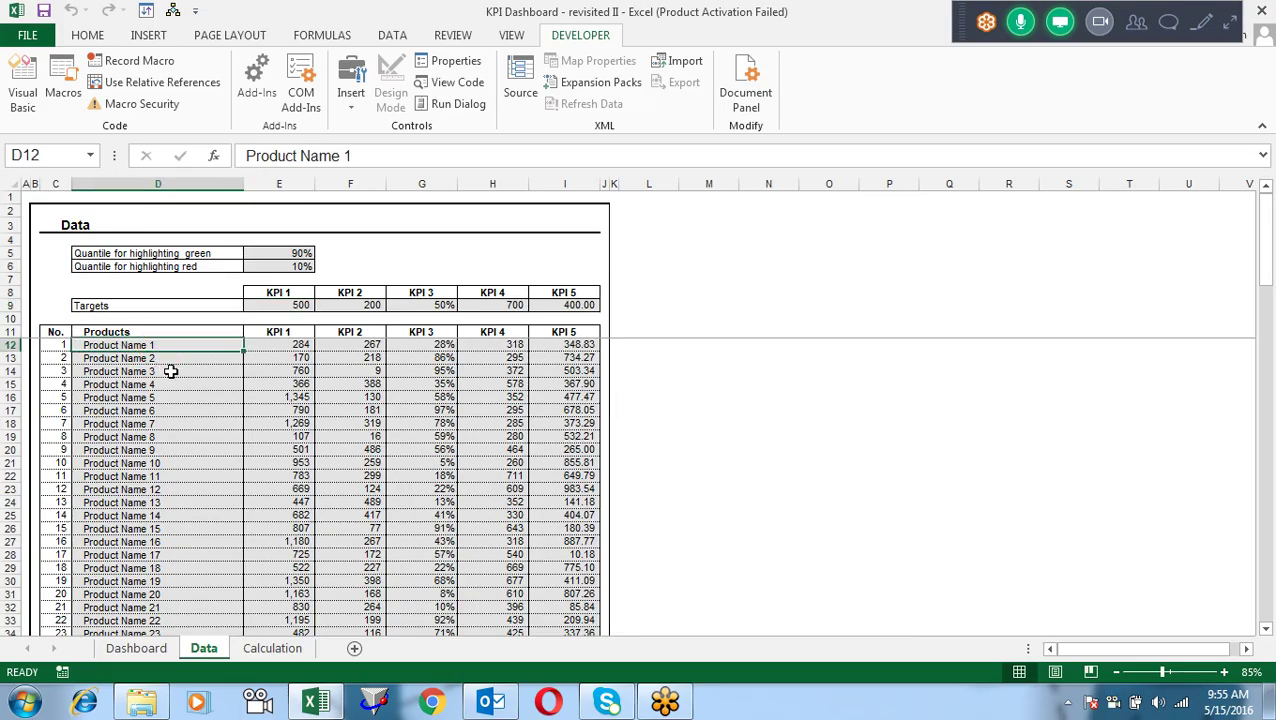
pyautogui.press('Right')
pyautogui.press('Right')
pyautogui.press('Right')
pyautogui.press('Right')
pyautogui.press('Right')
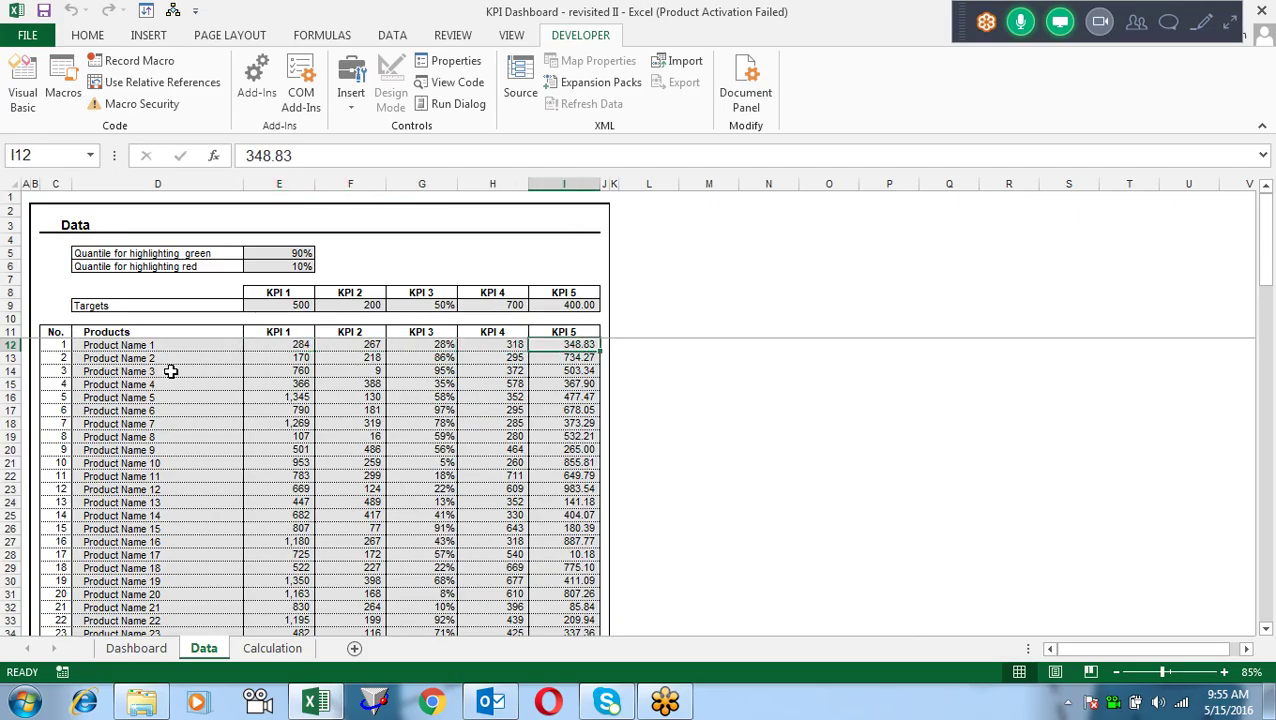
pyautogui.press('Left')
pyautogui.press('Left')
pyautogui.press('Left')
pyautogui.press('Left')
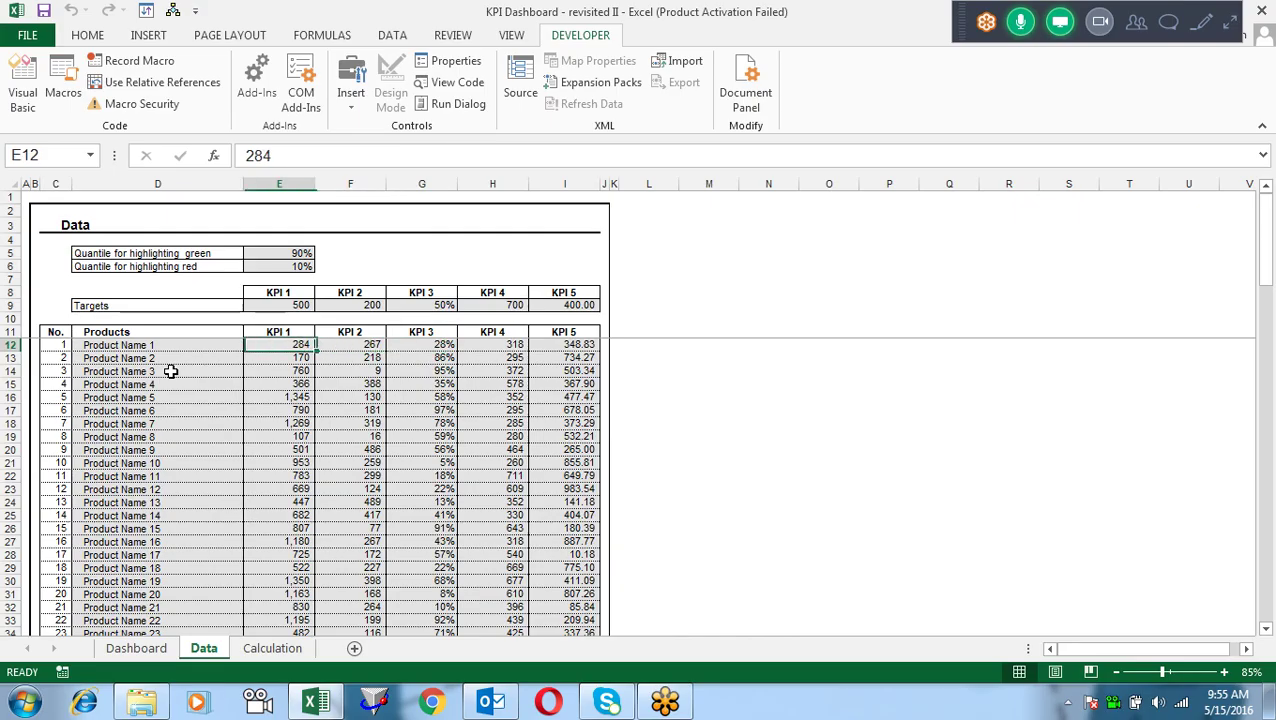
pyautogui.press('Left')
pyautogui.press('Left')
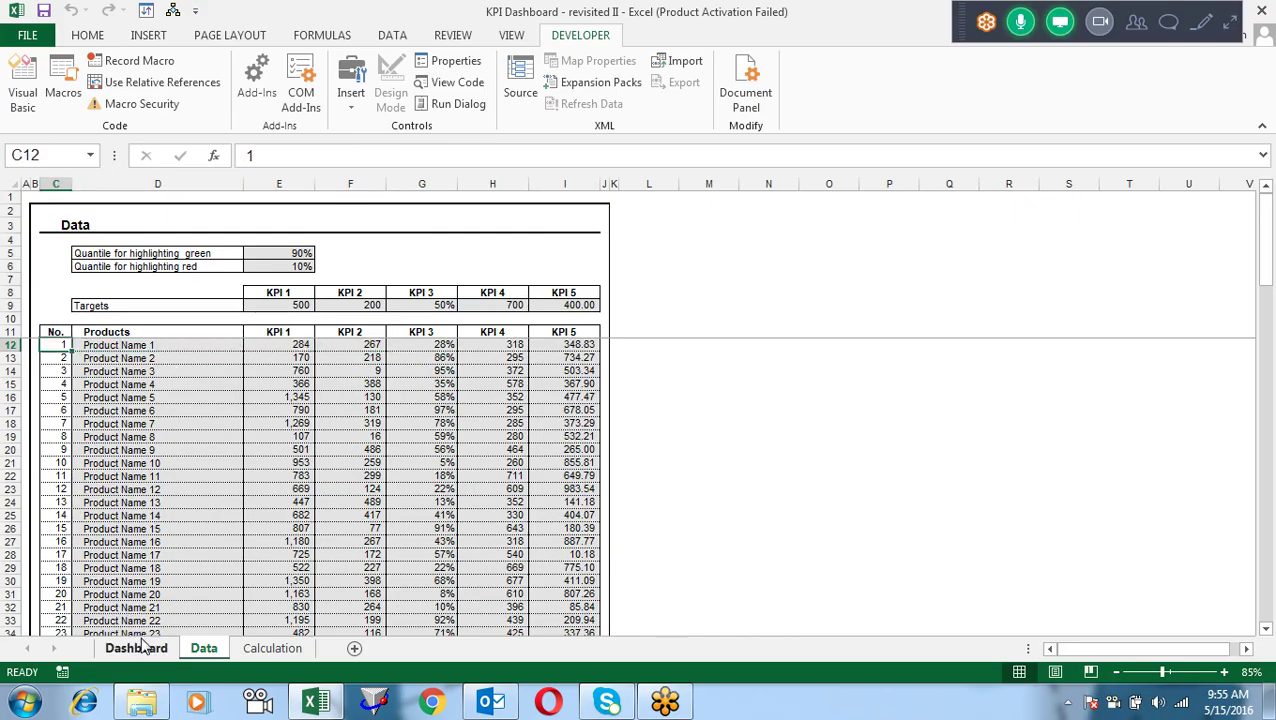
pyautogui.click(144, 650)
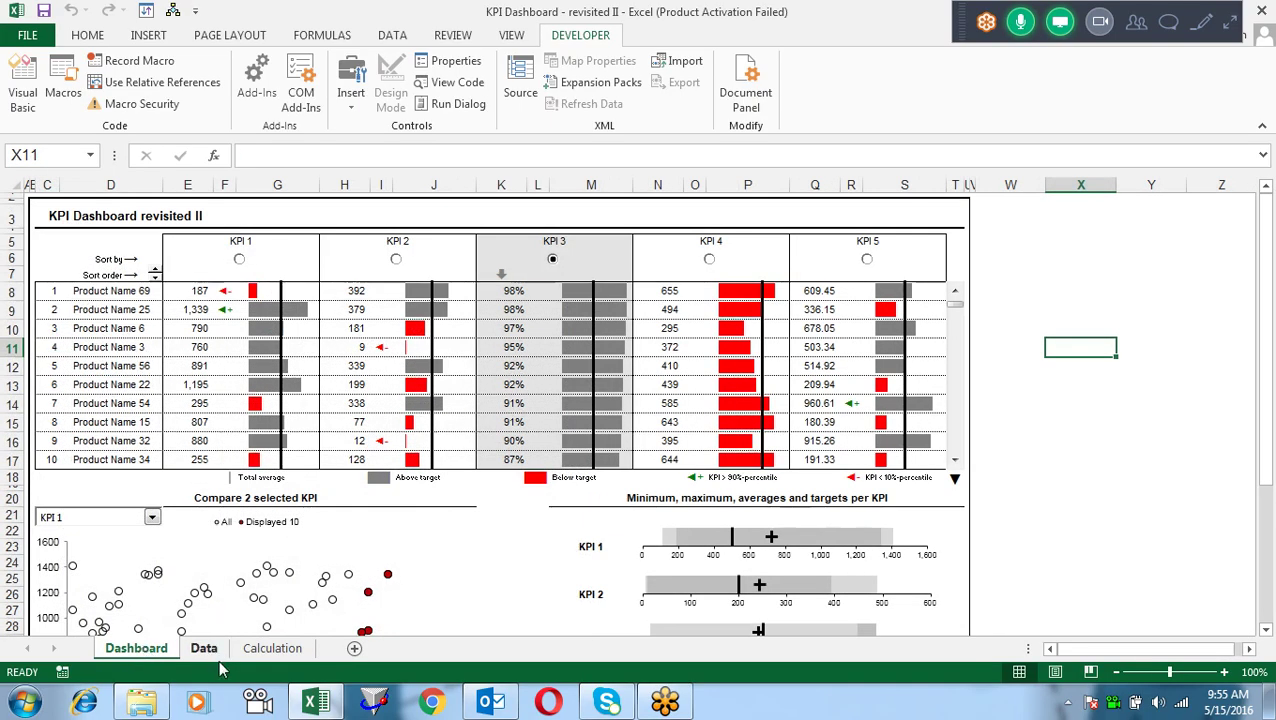
# Step: Enter 1 in the Sort by cell E7 on the Calculation sheet
pyautogui.click(258, 650)
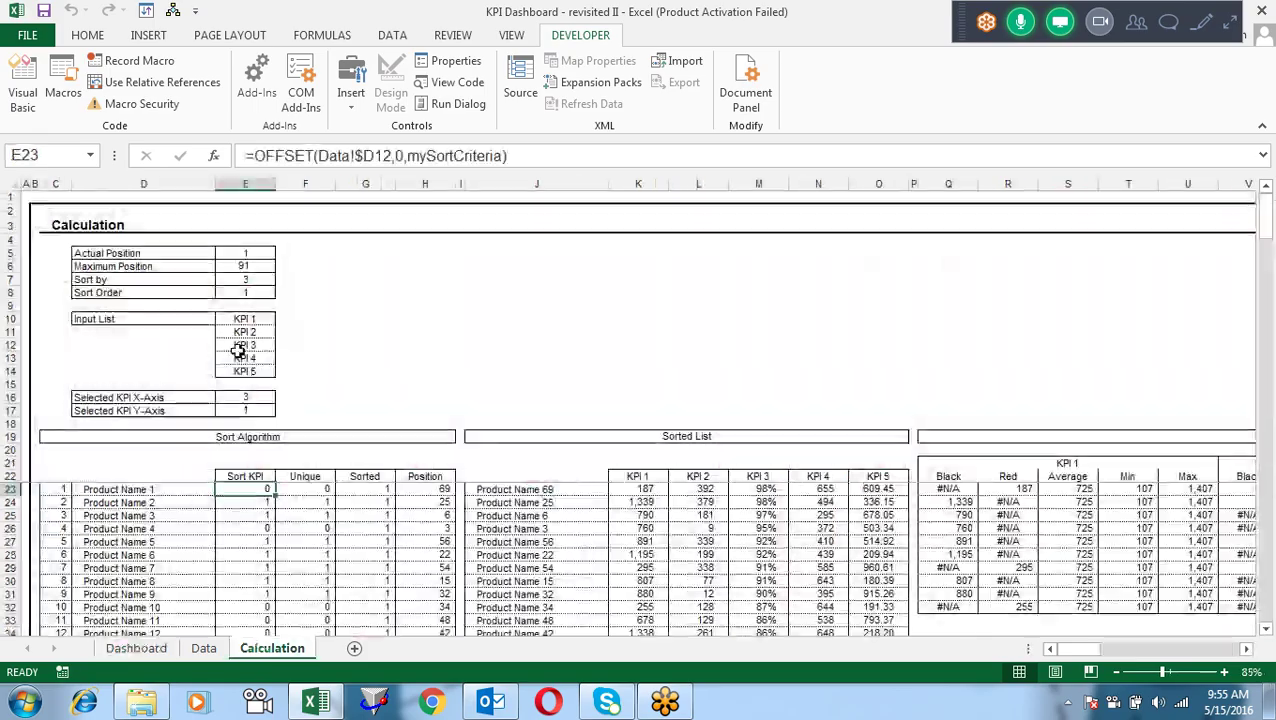
pyautogui.click(251, 280)
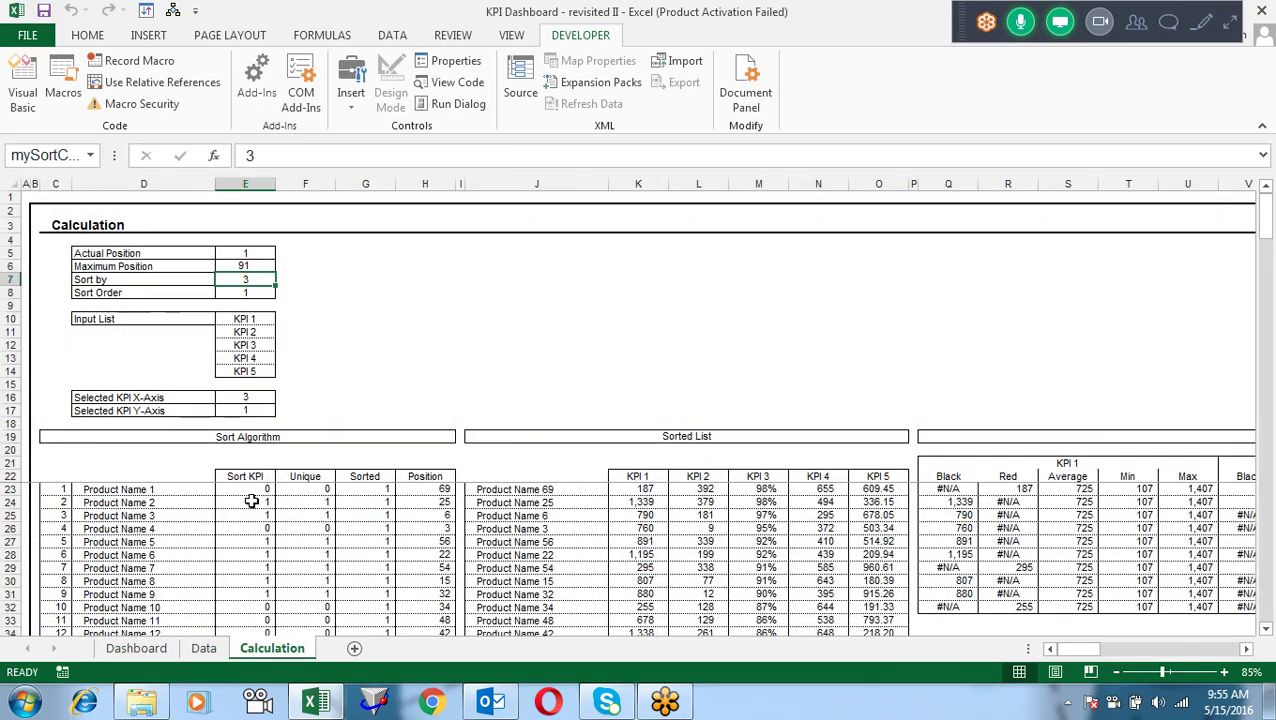
pyautogui.moveTo(257, 488); pyautogui.dragTo(248, 594)
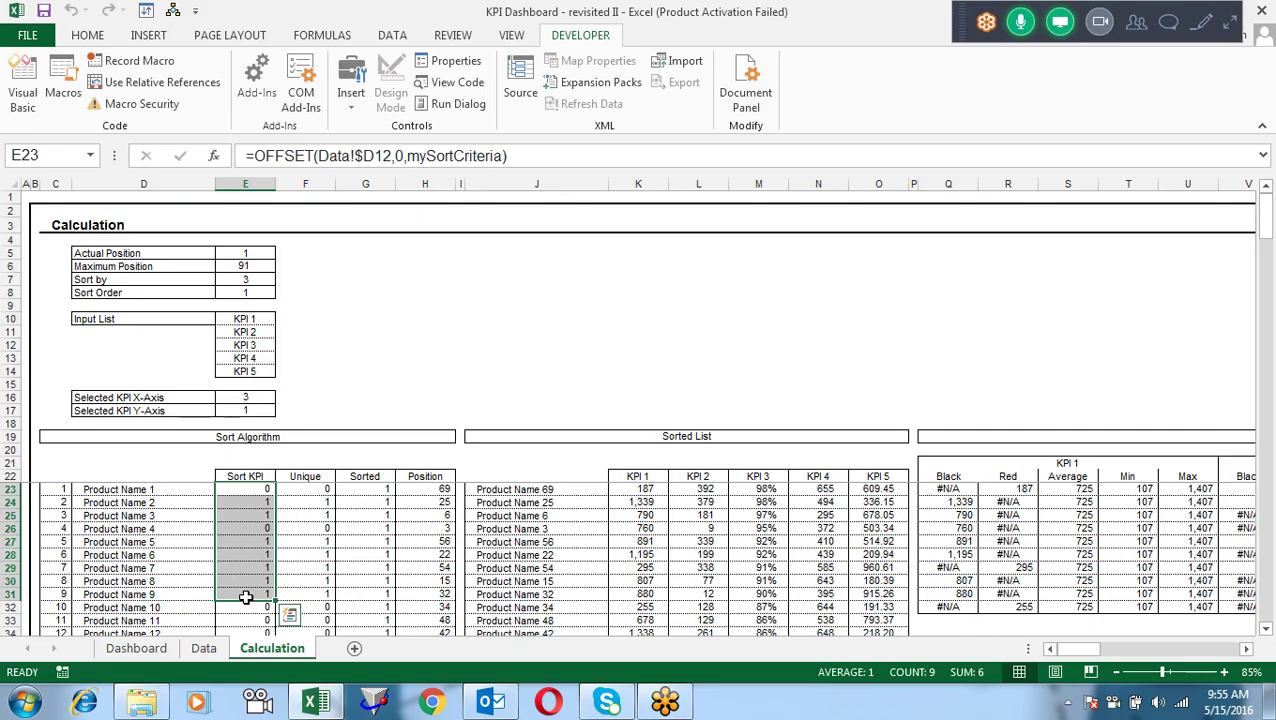
pyautogui.click(252, 280)
pyautogui.write('1')
pyautogui.press('Return')
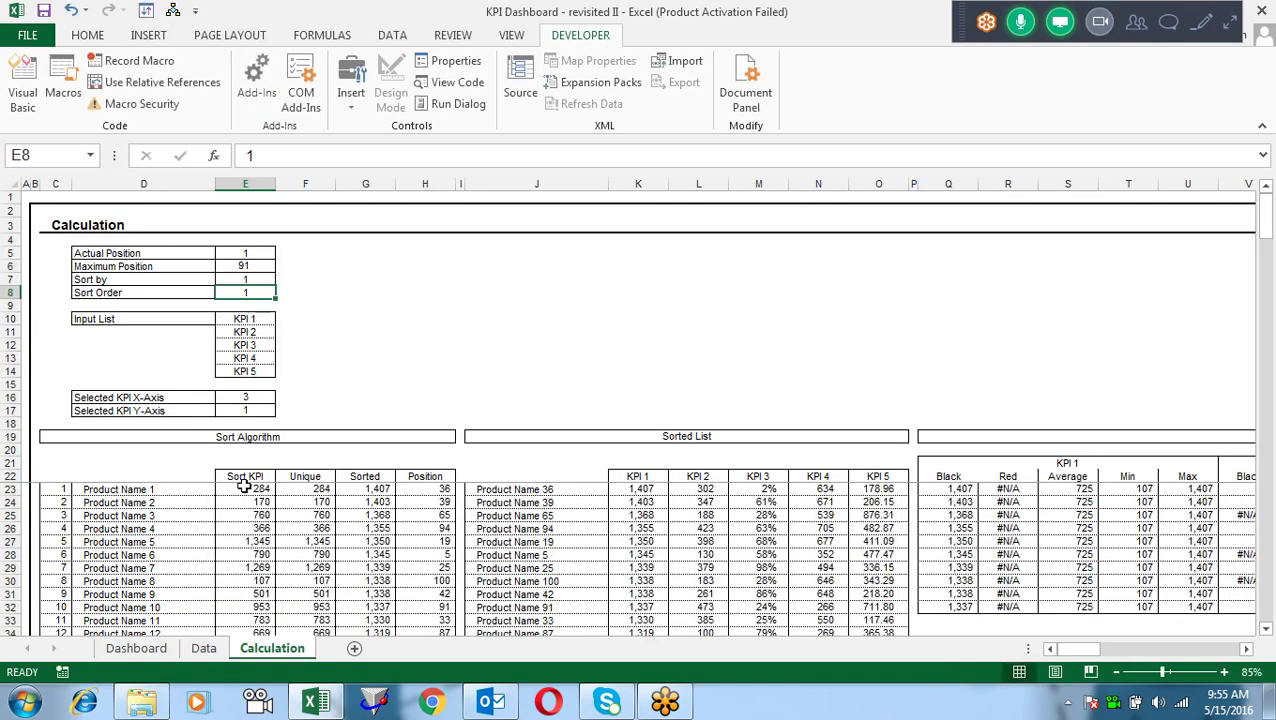
# Step: Inspect the Sort KPI formulas in E24 and E23 and the Unique formula in F23
pyautogui.click(259, 498)
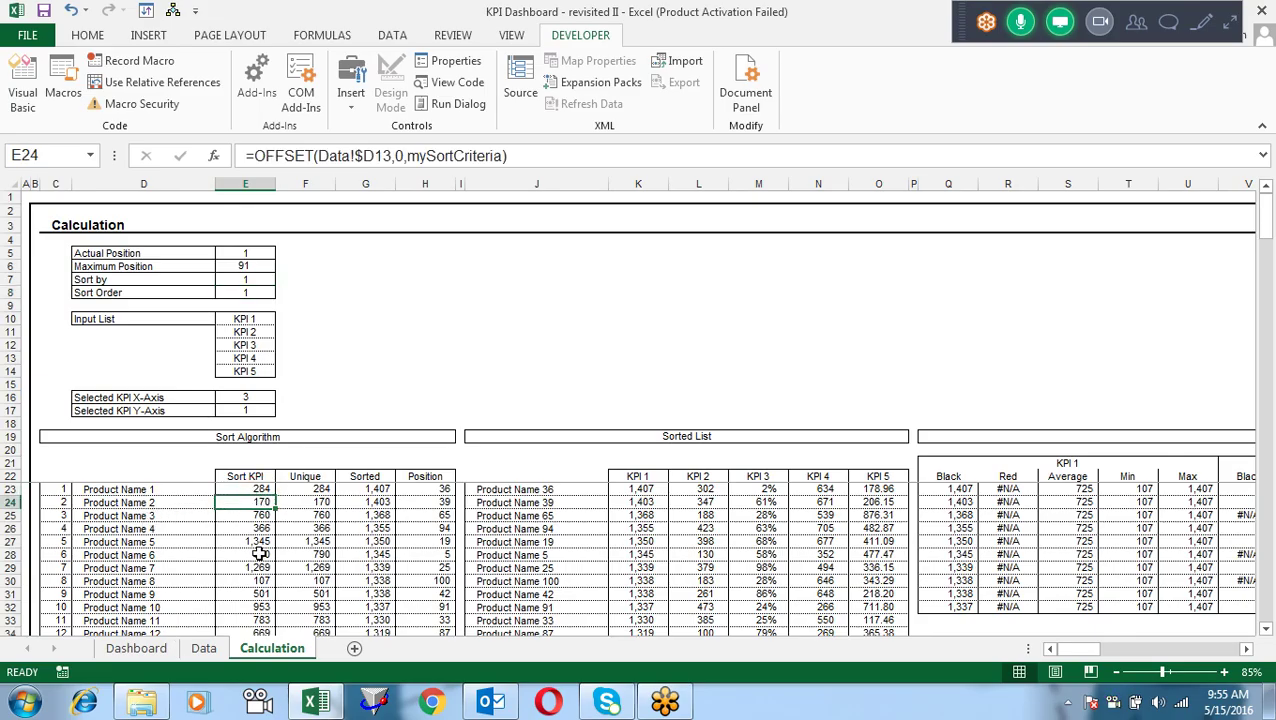
pyautogui.click(266, 488)
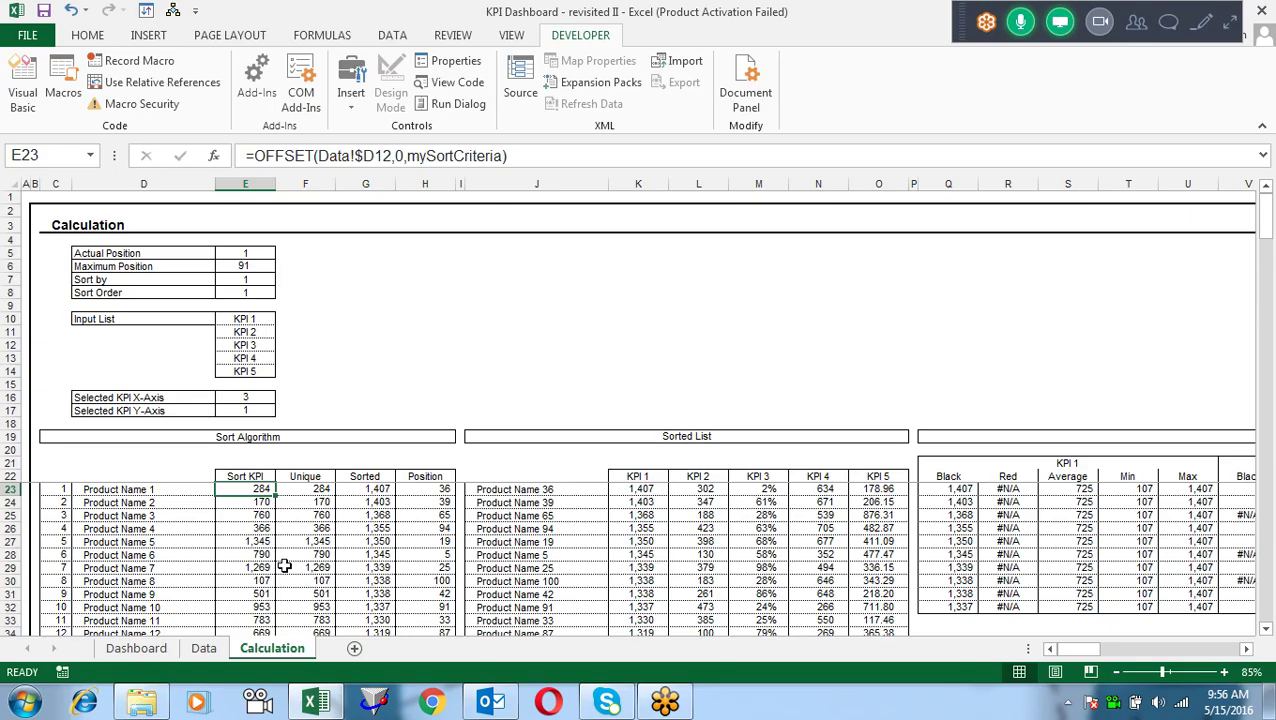
pyautogui.click(329, 488)
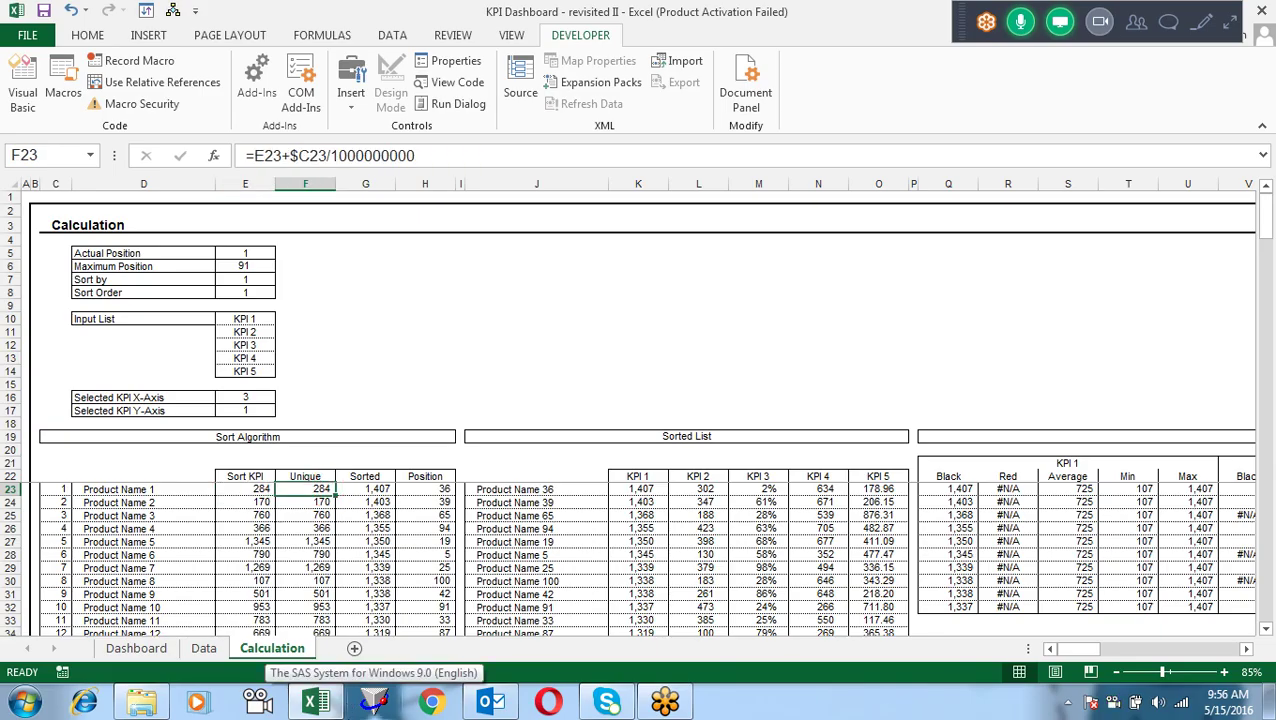
pyautogui.press('F2')
pyautogui.press('Escape')
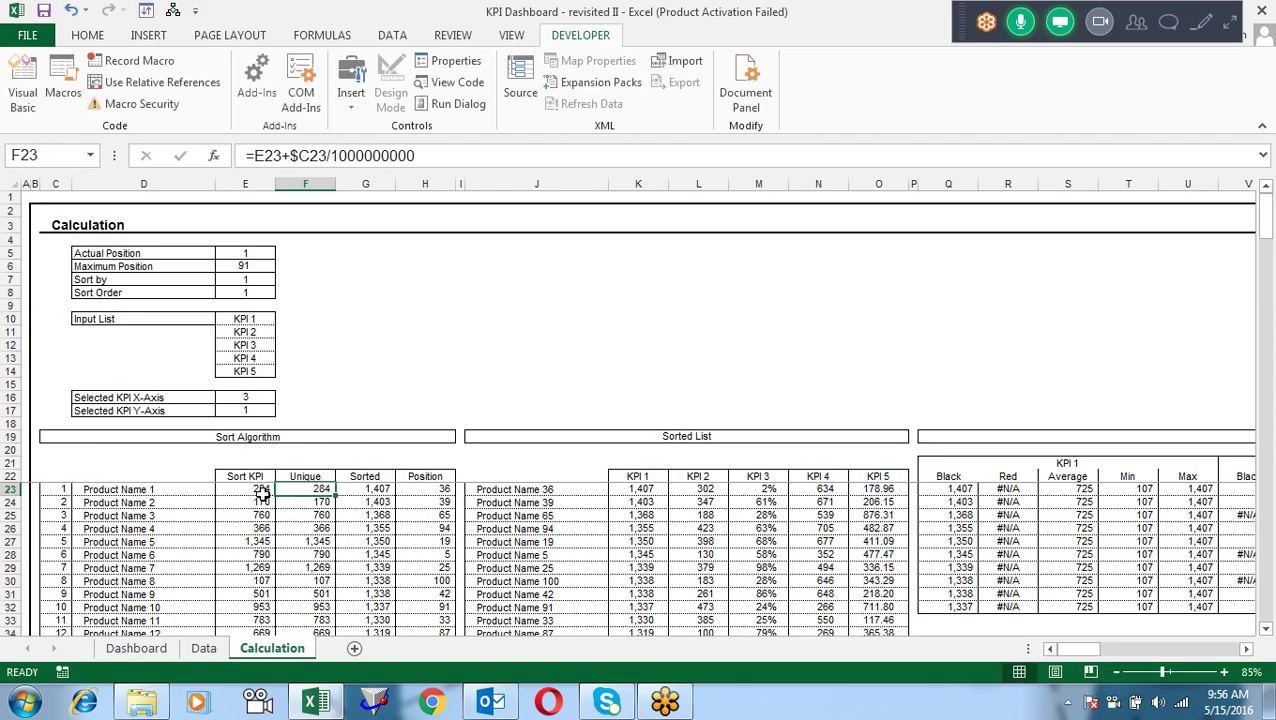
pyautogui.press('F1')
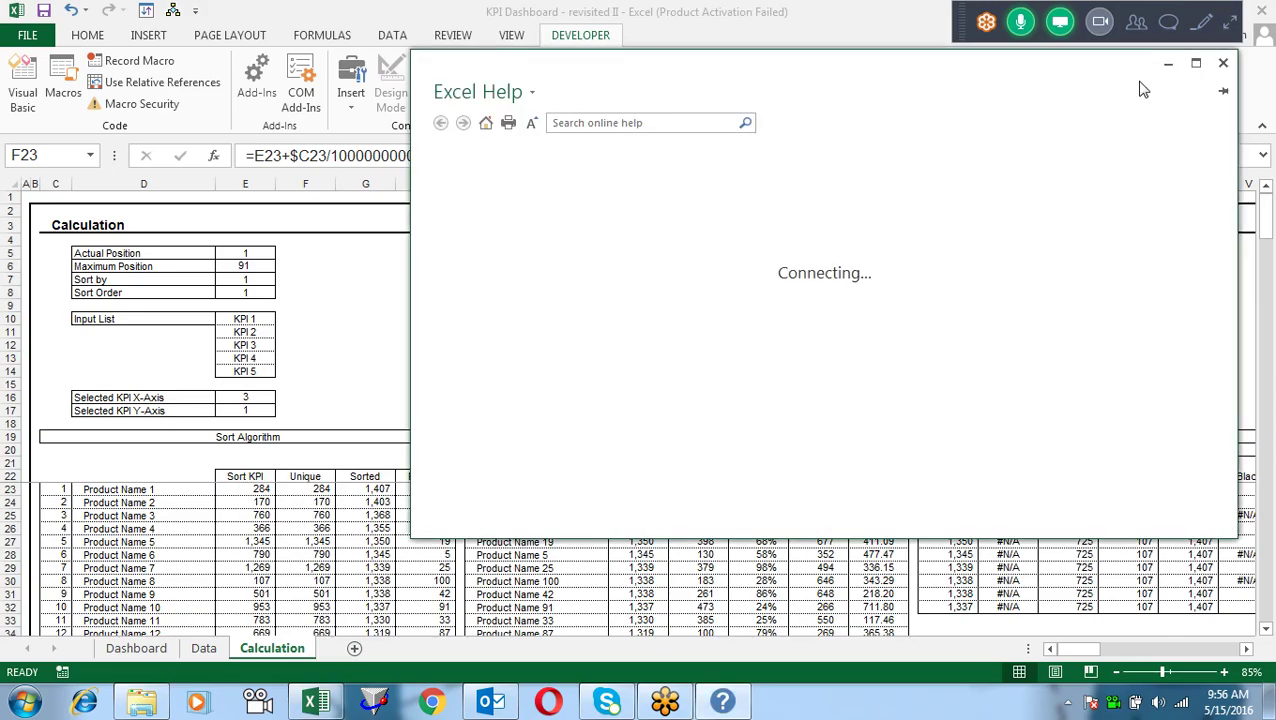
pyautogui.click(1222, 62)
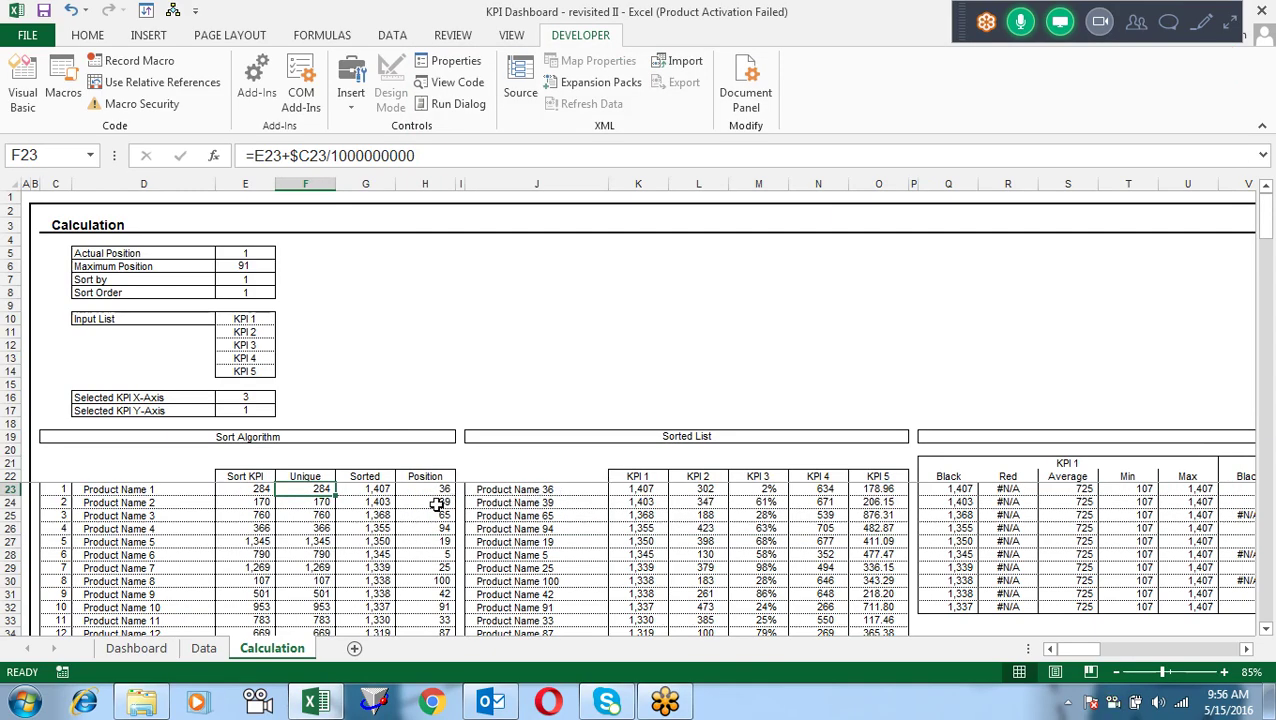
pyautogui.press('F2')
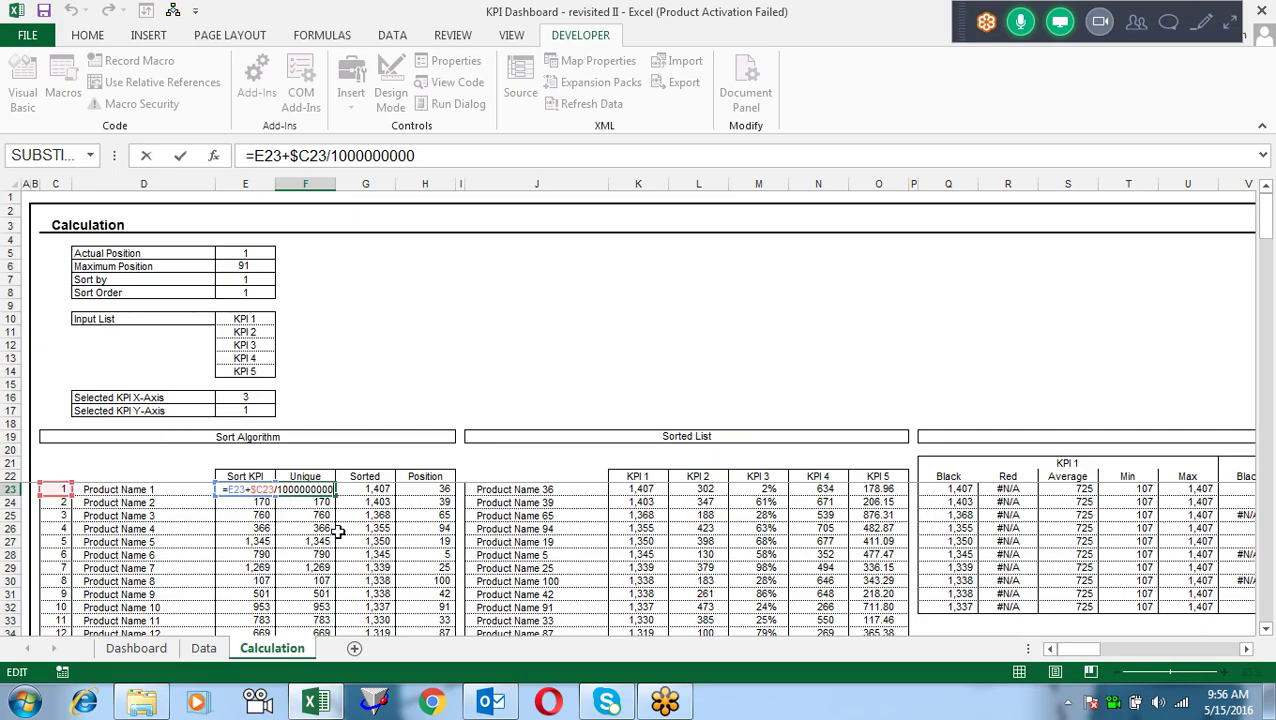
pyautogui.hotkey('ctrl', 'Return')
pyautogui.click(255, 489)
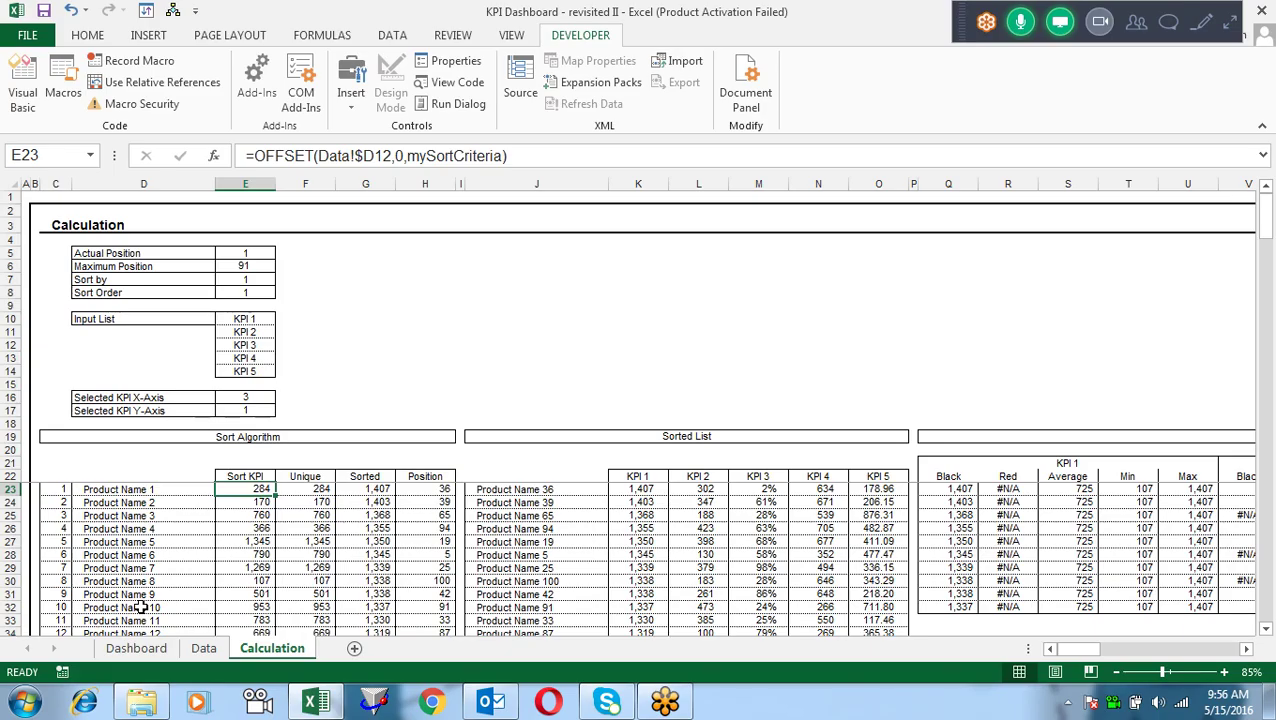
pyautogui.click(306, 489)
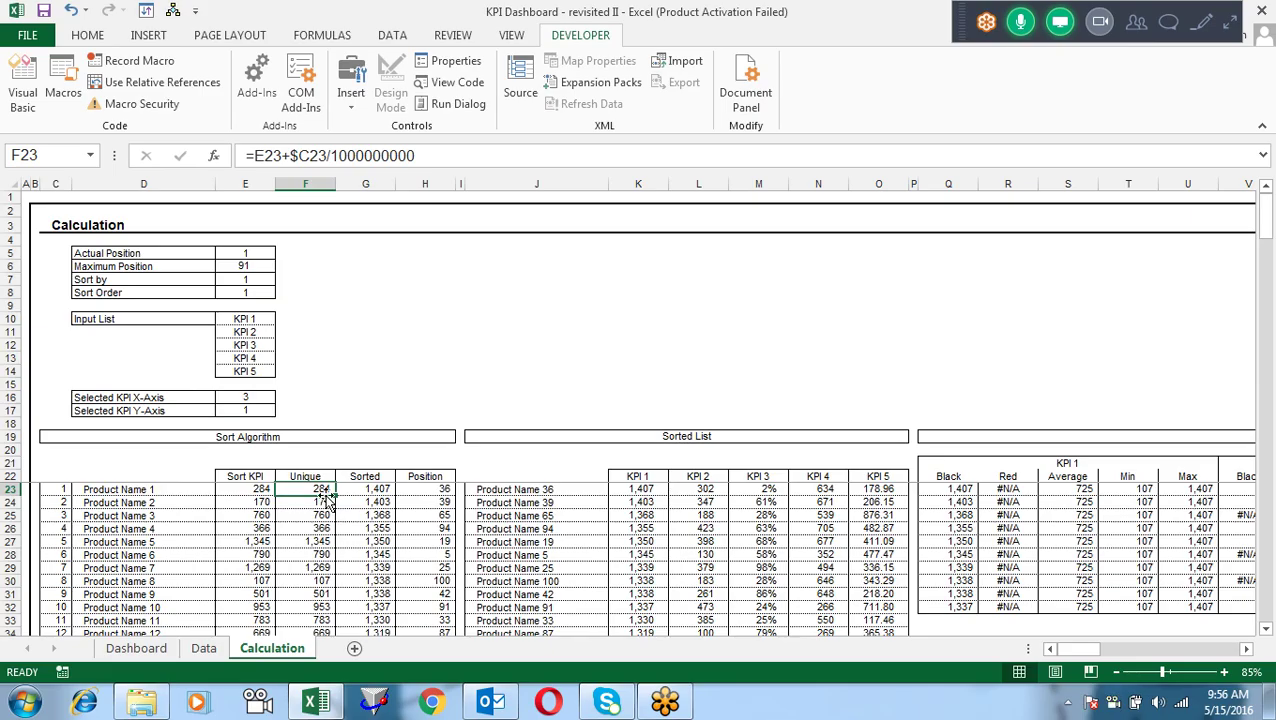
pyautogui.click(320, 513)
pyautogui.moveTo(320, 513); pyautogui.dragTo(322, 553)
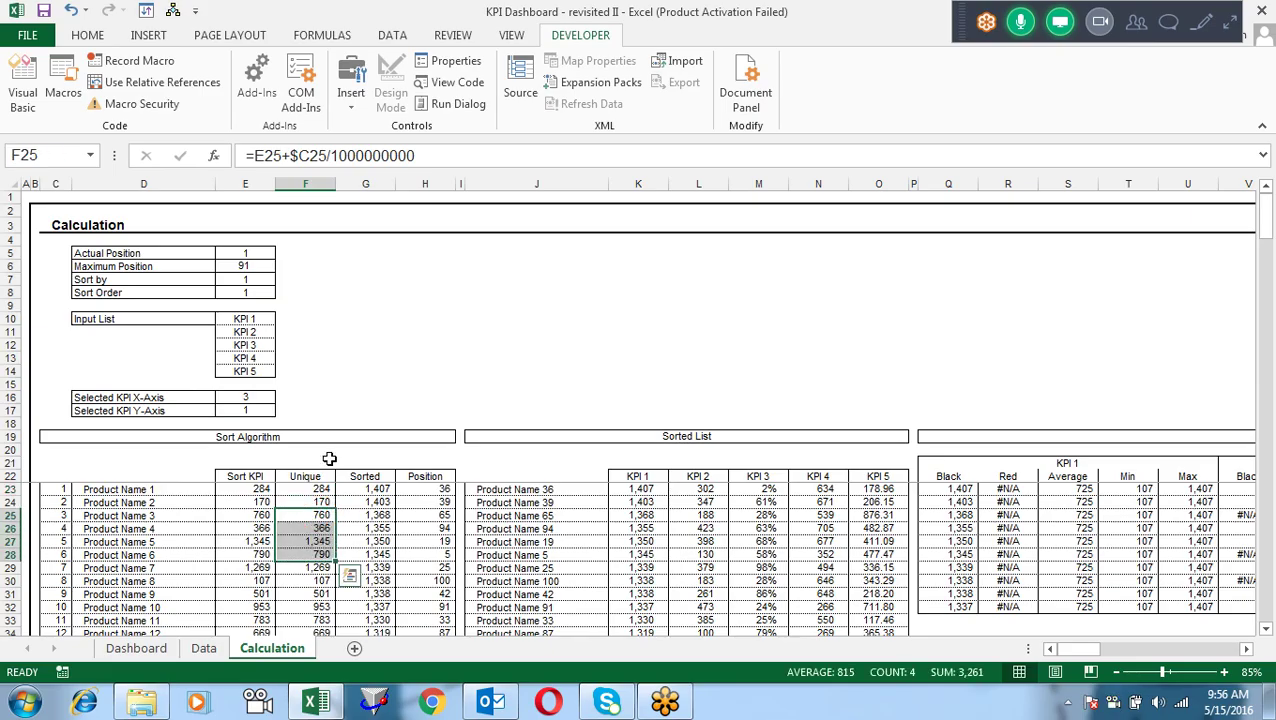
pyautogui.click(311, 491)
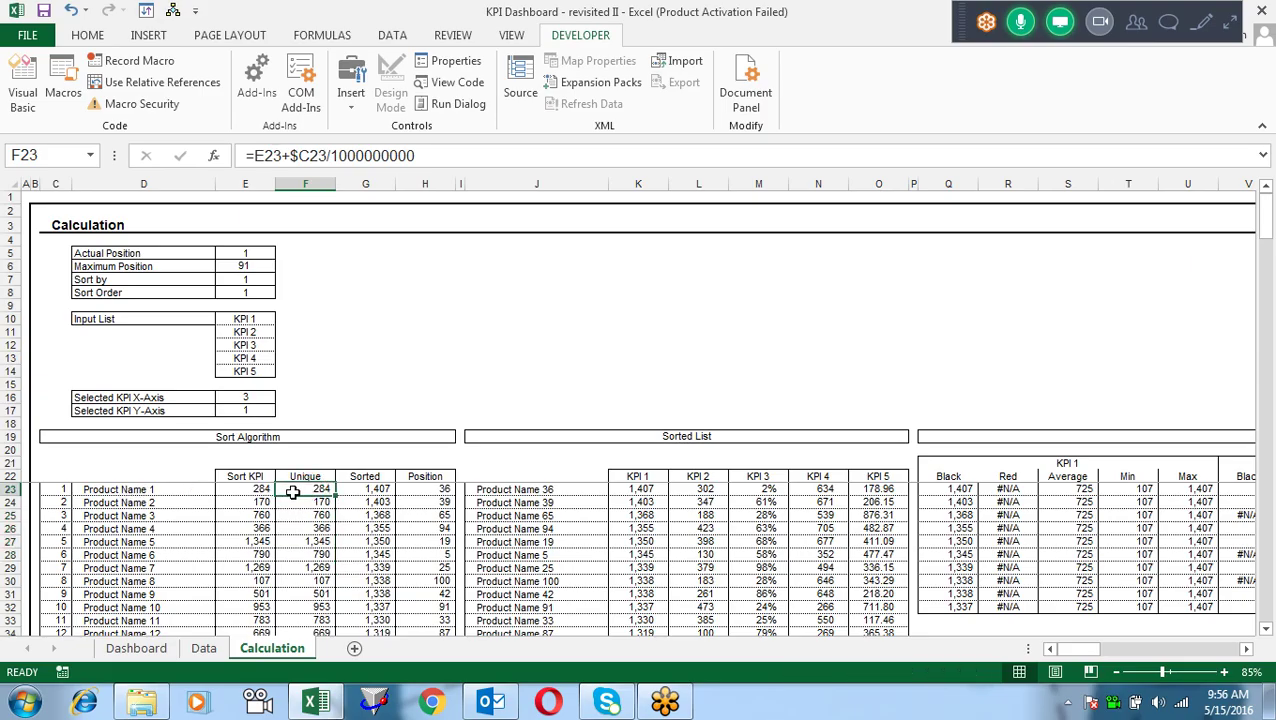
pyautogui.click(371, 490)
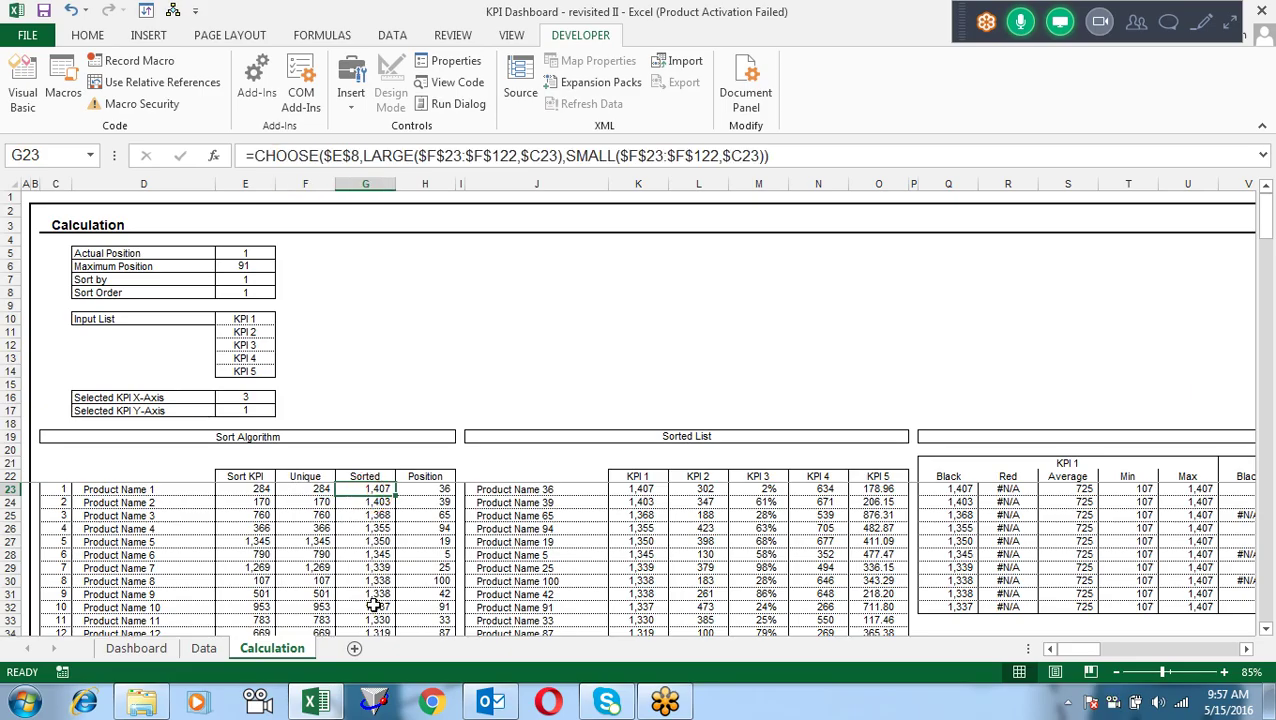
pyautogui.press('F2')
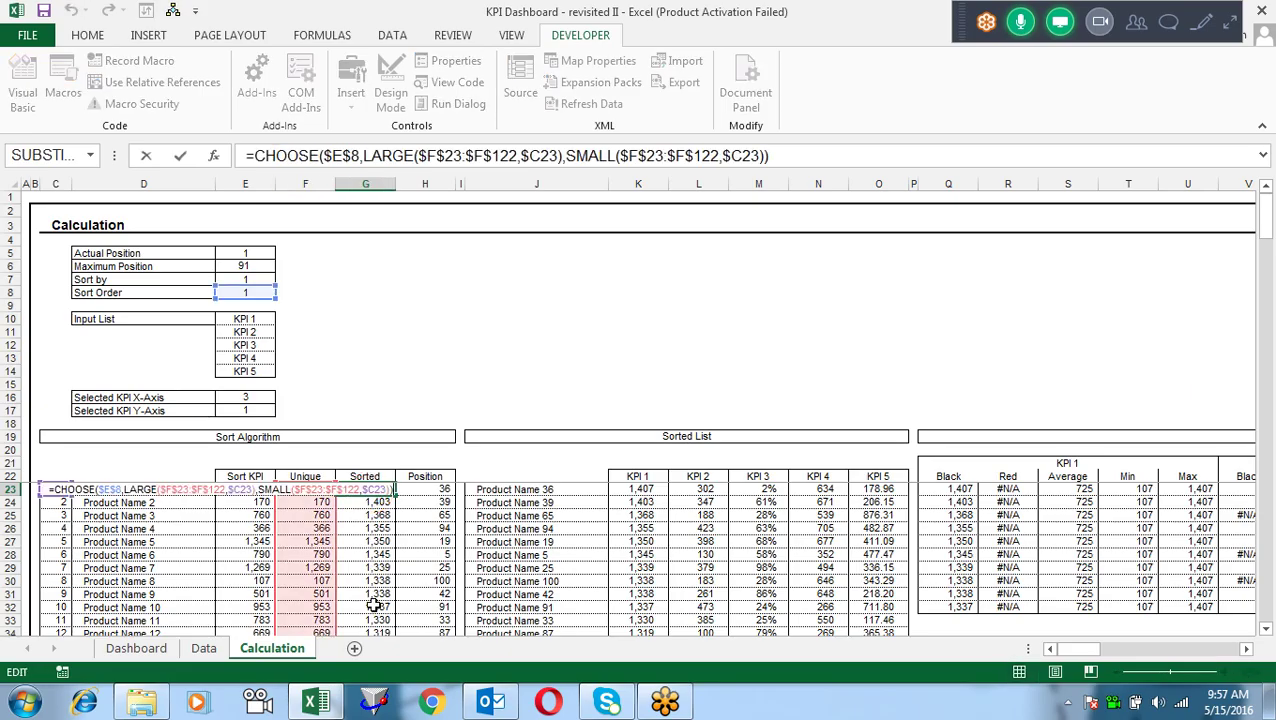
pyautogui.press('Escape')
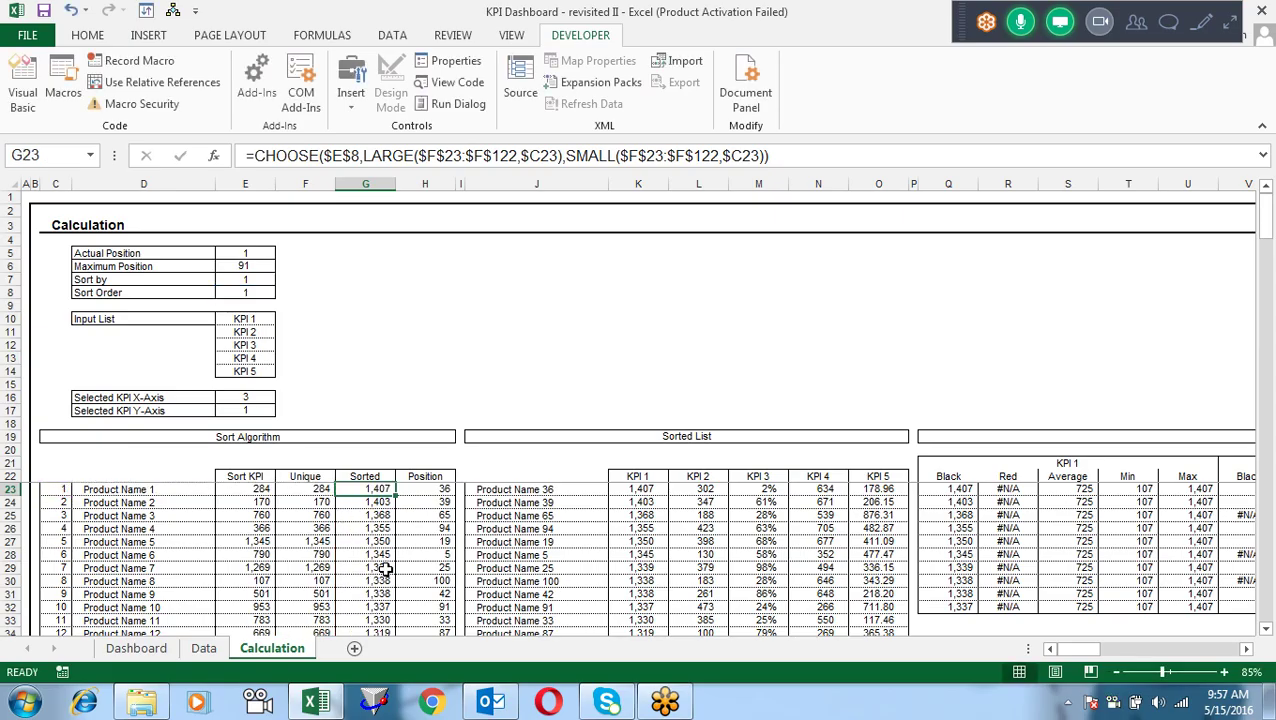
pyautogui.press('F2')
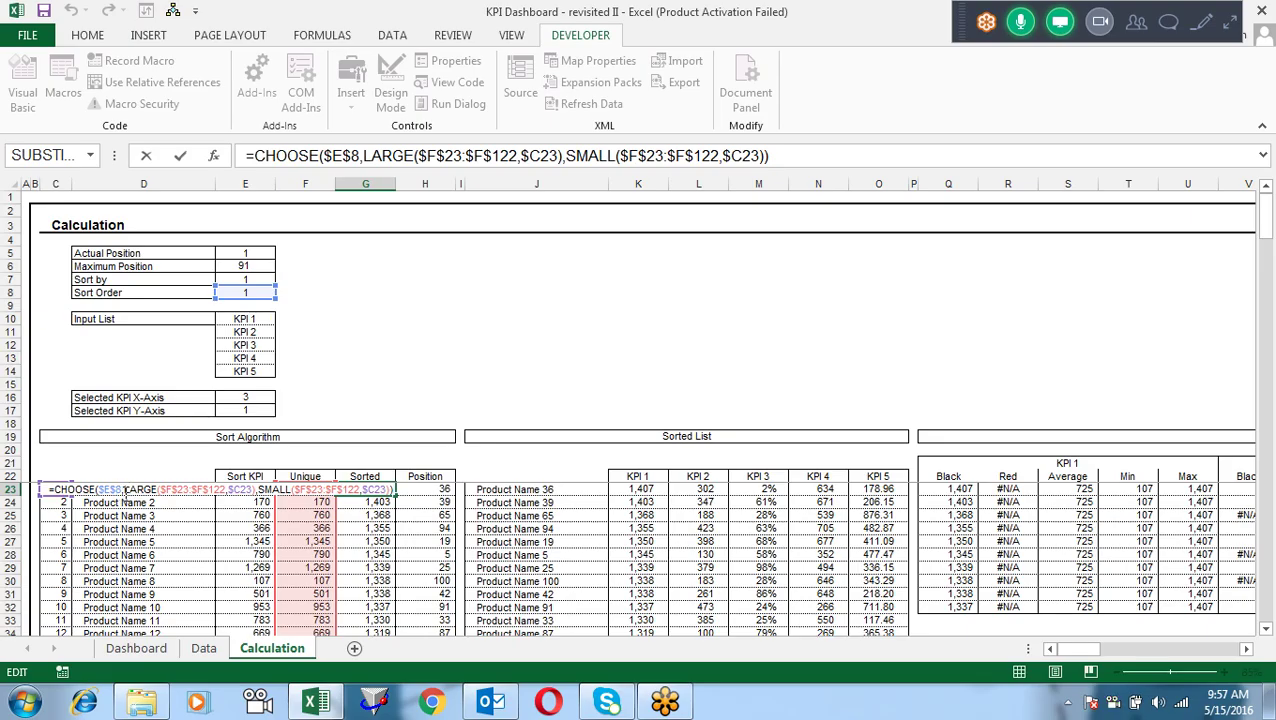
pyautogui.click(124, 489)
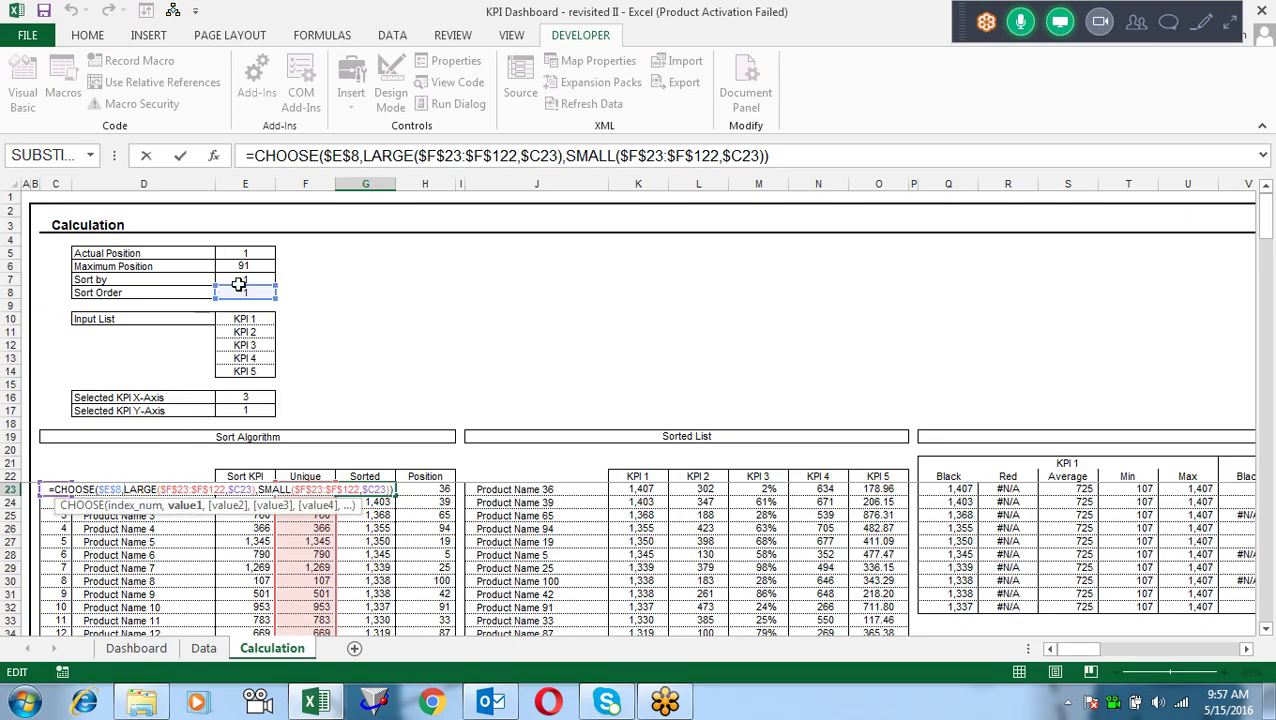
pyautogui.click(185, 505)
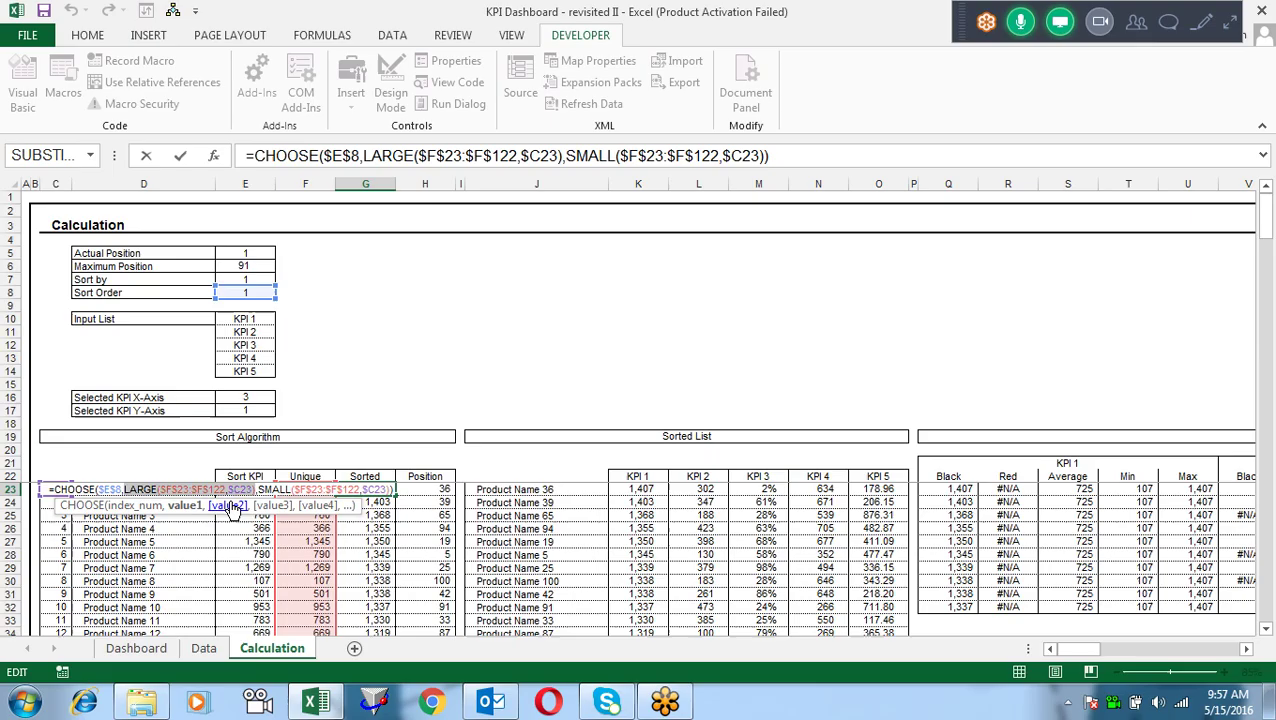
pyautogui.click(230, 505)
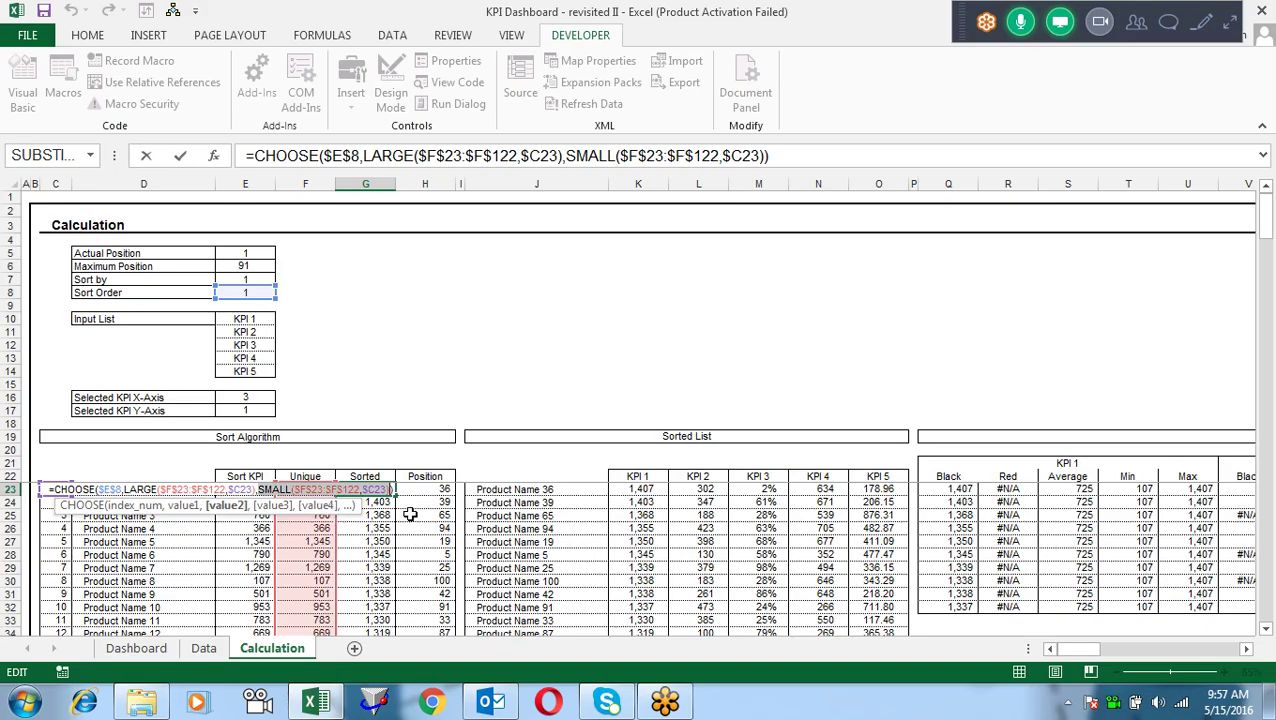
pyautogui.click(240, 489)
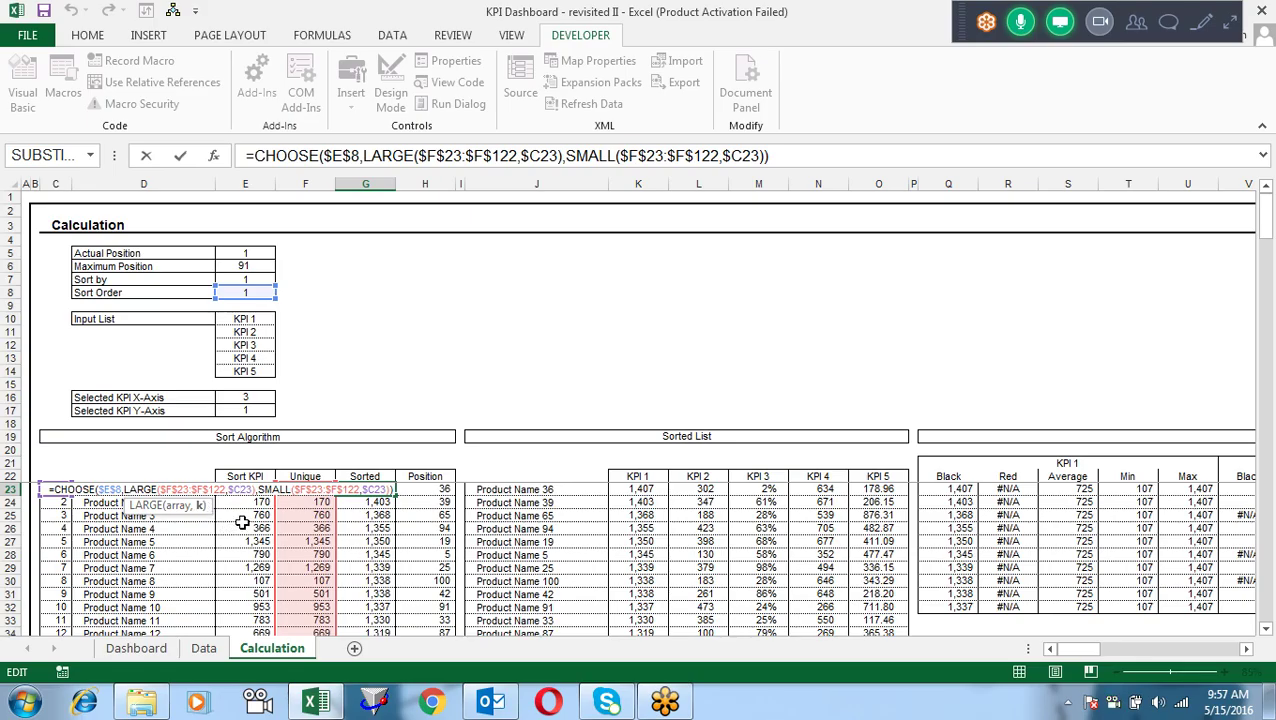
pyautogui.press('Escape')
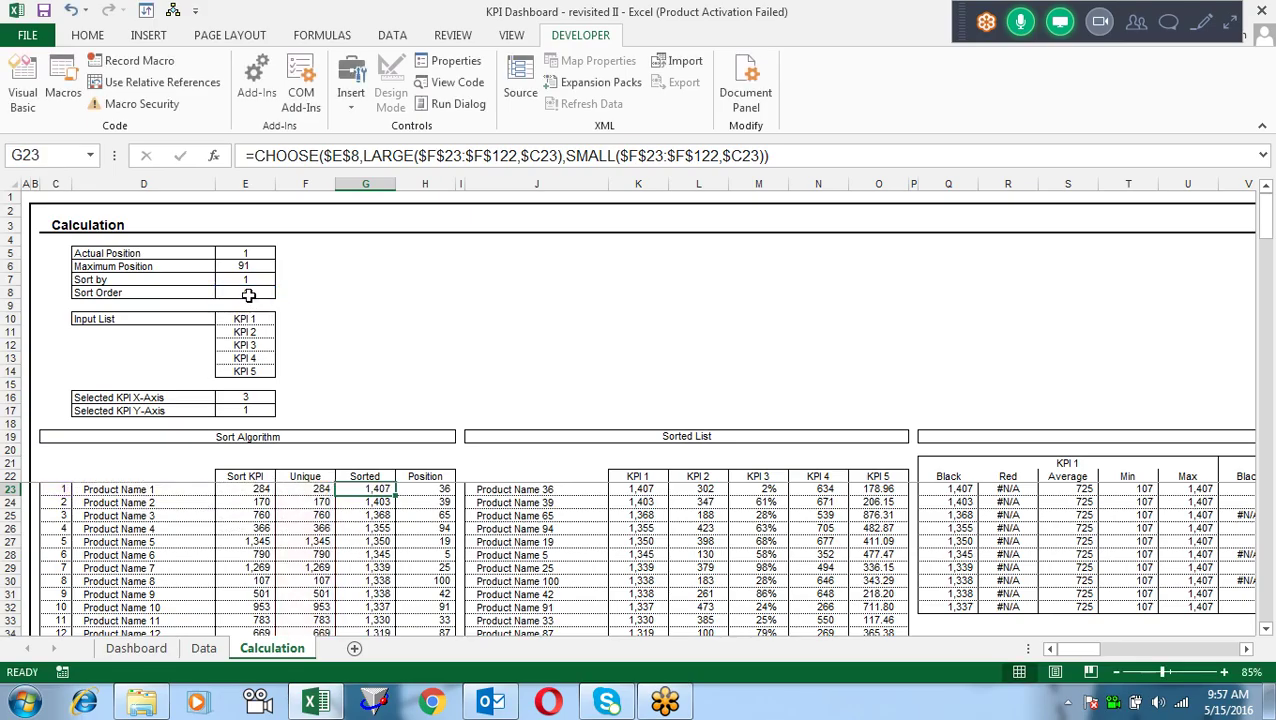
pyautogui.click(249, 293)
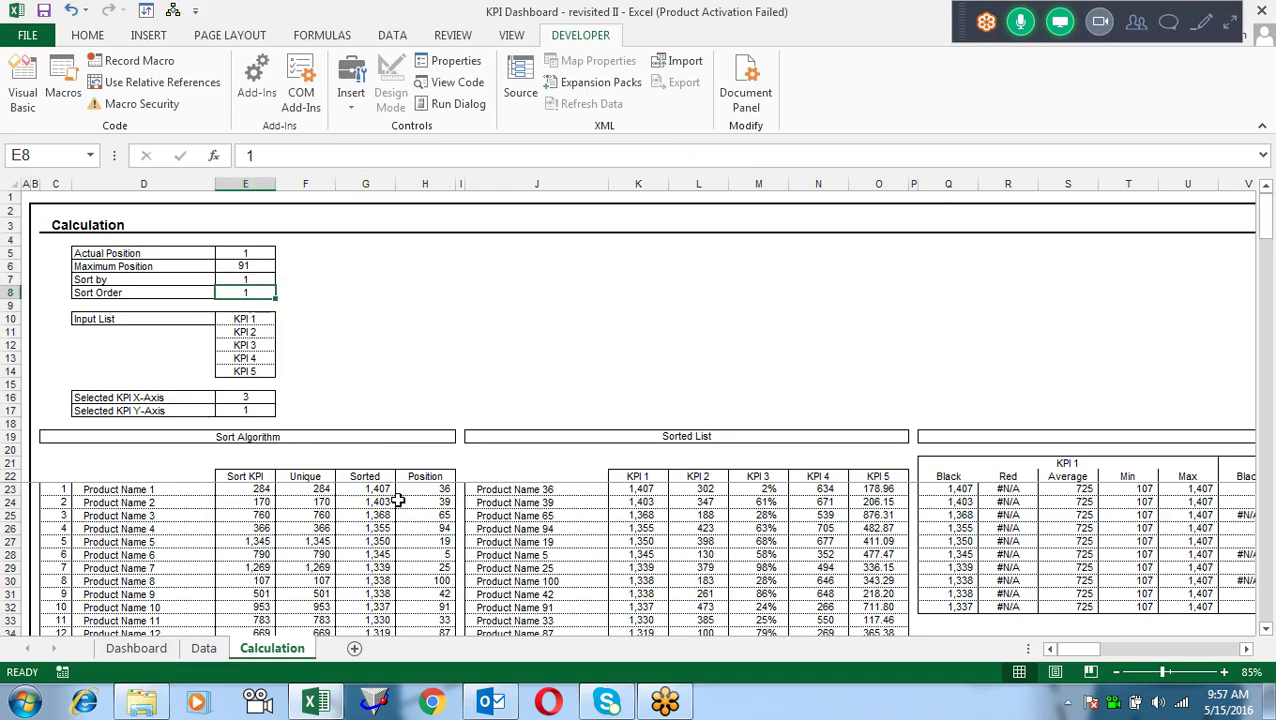
pyautogui.write('2')
pyautogui.press('Return')
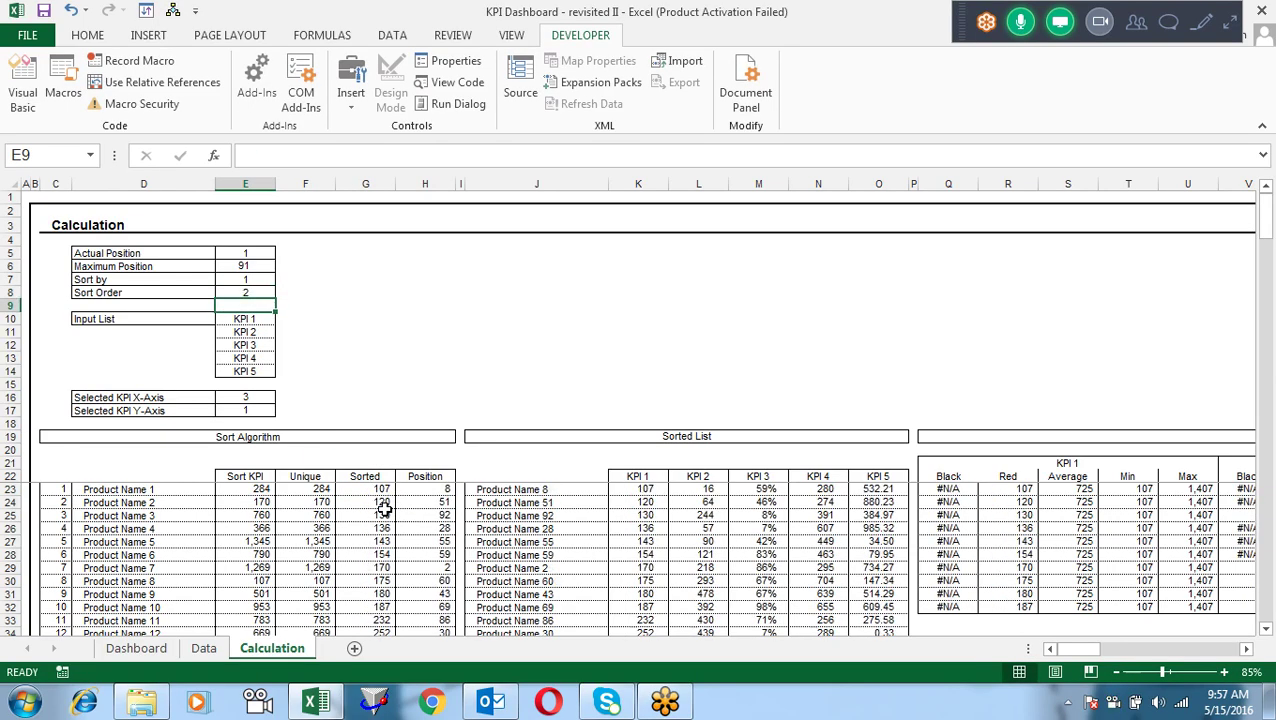
pyautogui.click(371, 487)
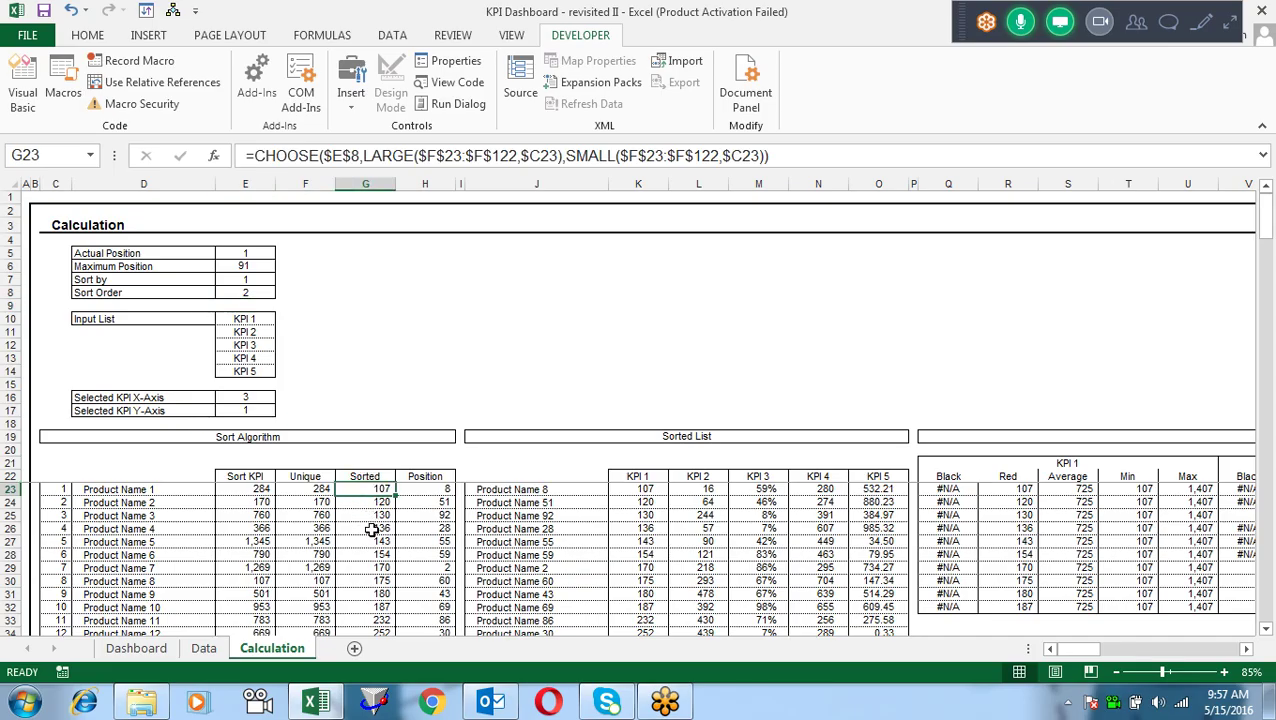
pyautogui.press('F2')
pyautogui.press('Return')
pyautogui.press('F2')
pyautogui.press('Escape')
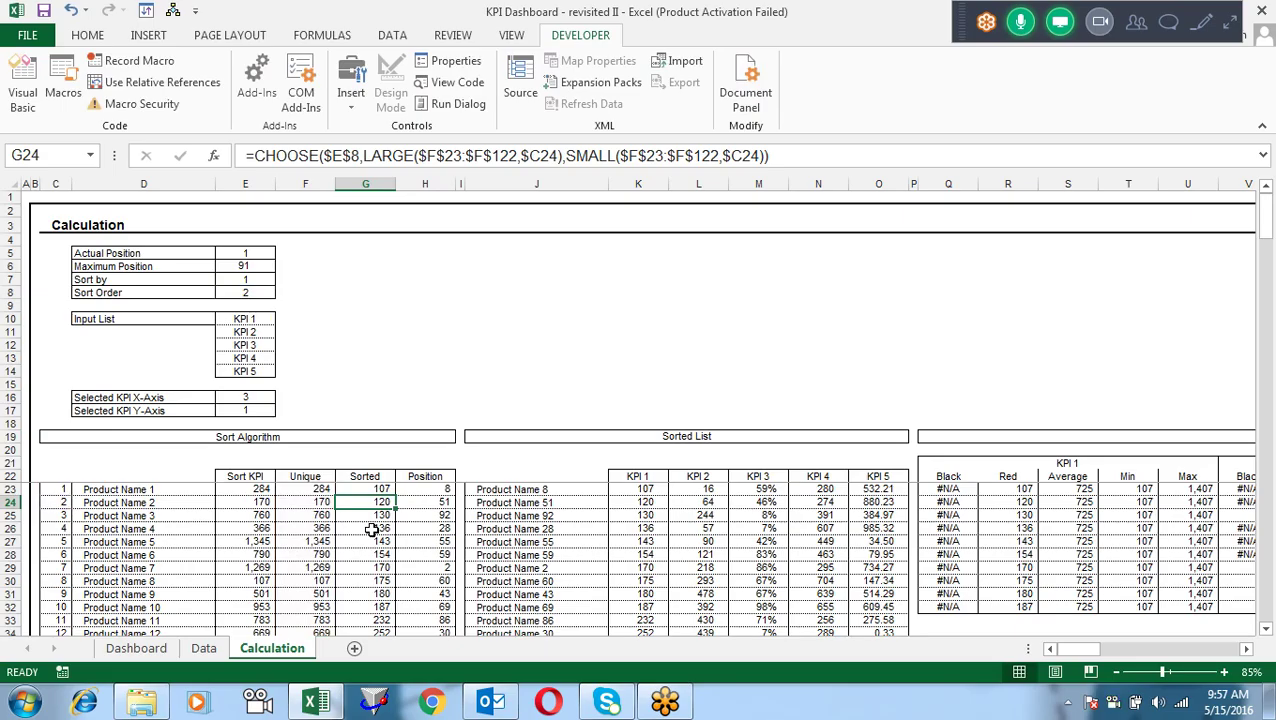
pyautogui.press('Left')
pyautogui.press('Up')
pyautogui.hotkey('shift', 'Down')
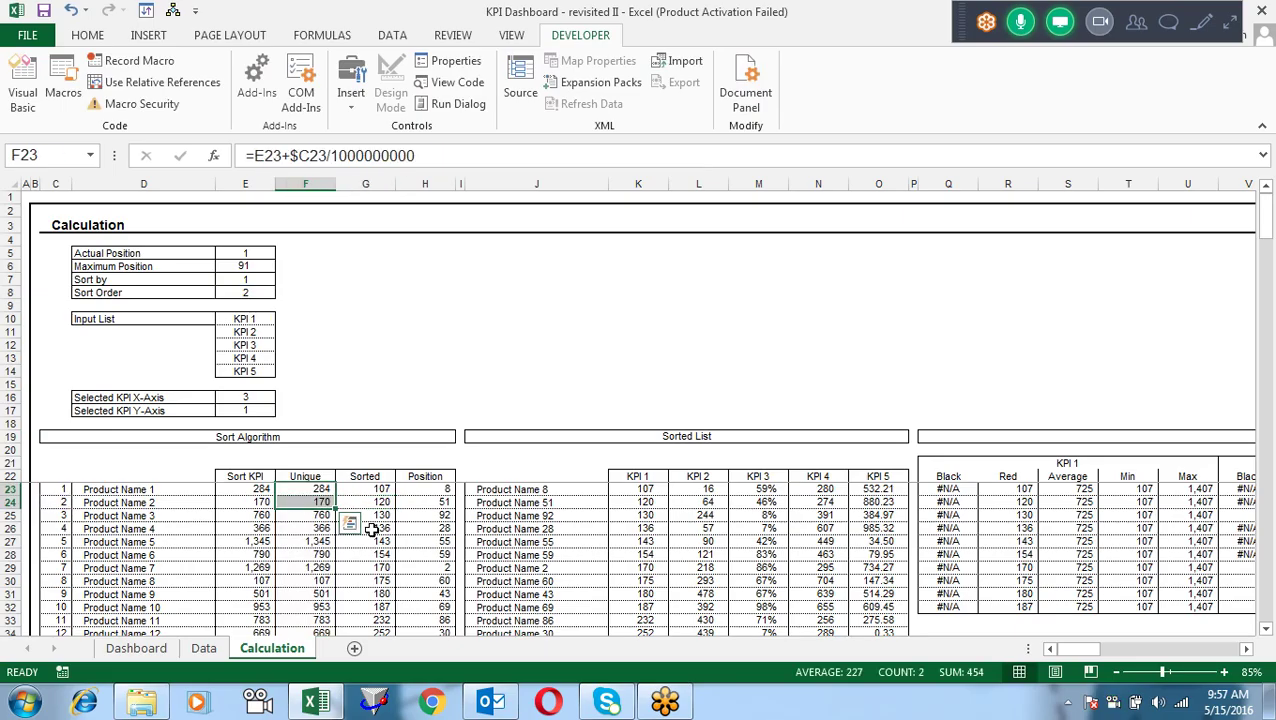
pyautogui.press('Right')
pyautogui.press('Down')
pyautogui.press('Down')
pyautogui.press('Down')
pyautogui.press('Down')
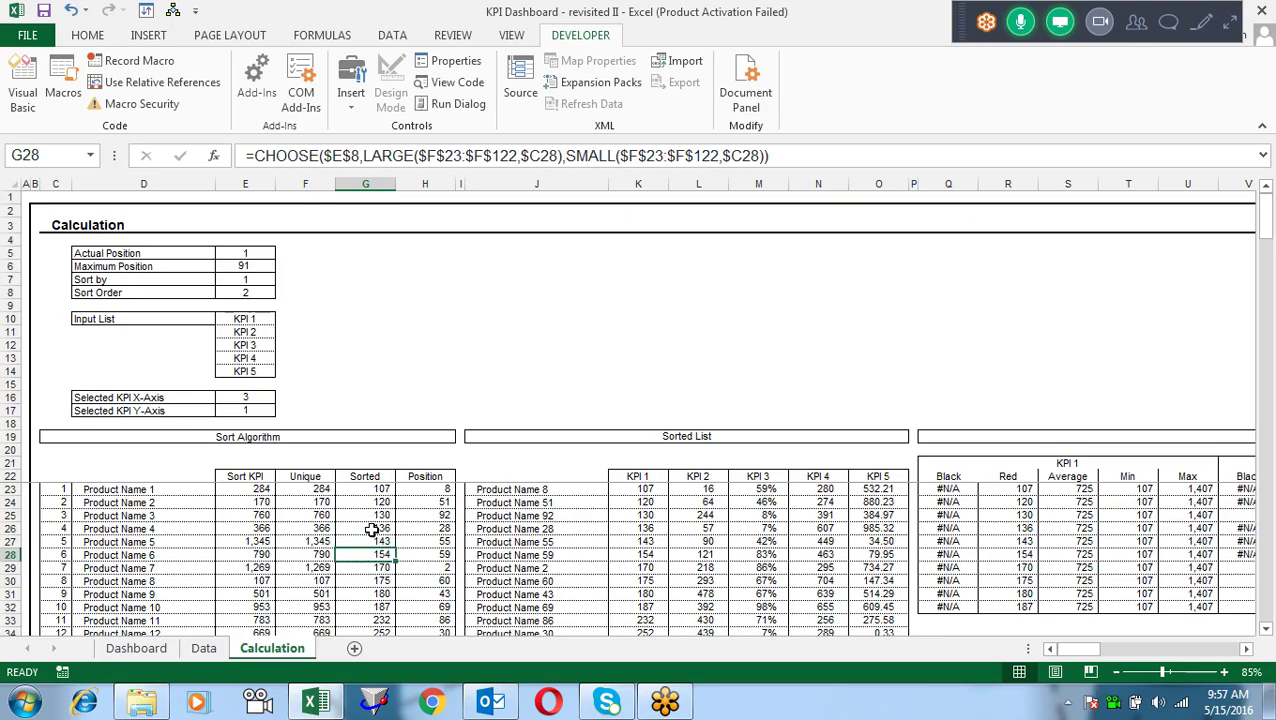
pyautogui.press('Up')
pyautogui.press('Up')
pyautogui.press('Up')
pyautogui.press('Up')
pyautogui.press('Up')
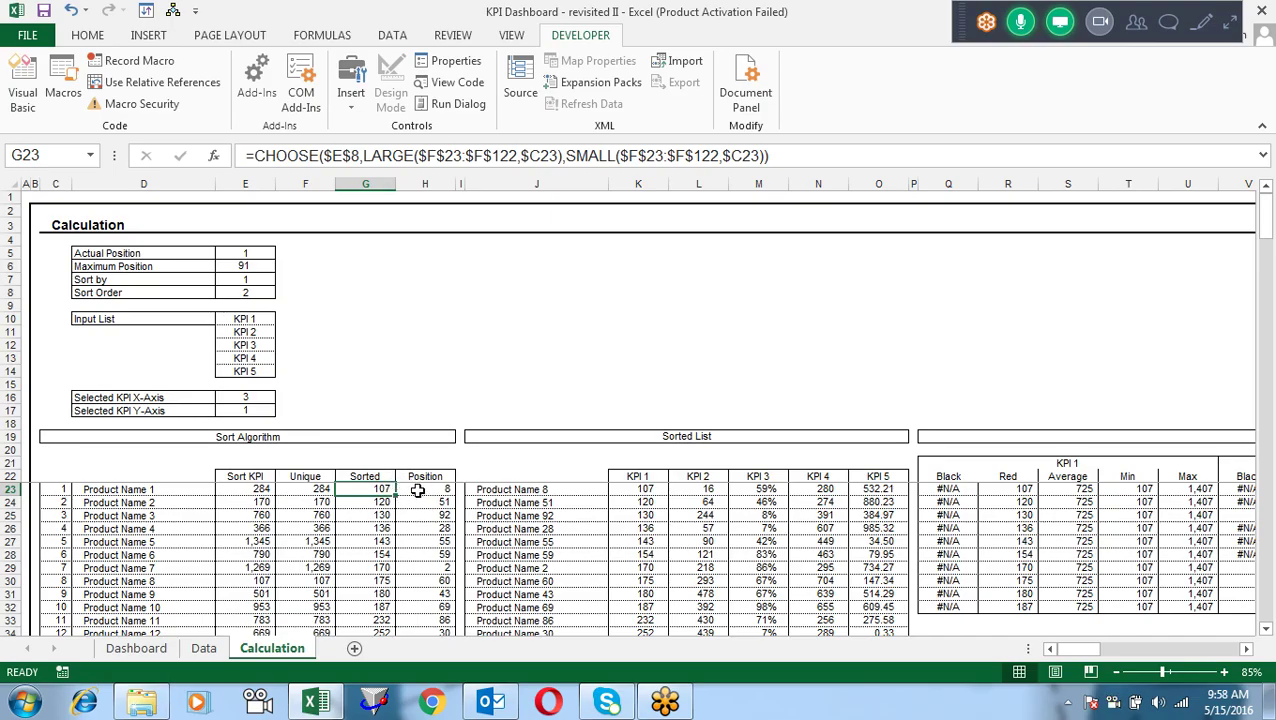
pyautogui.click(412, 491)
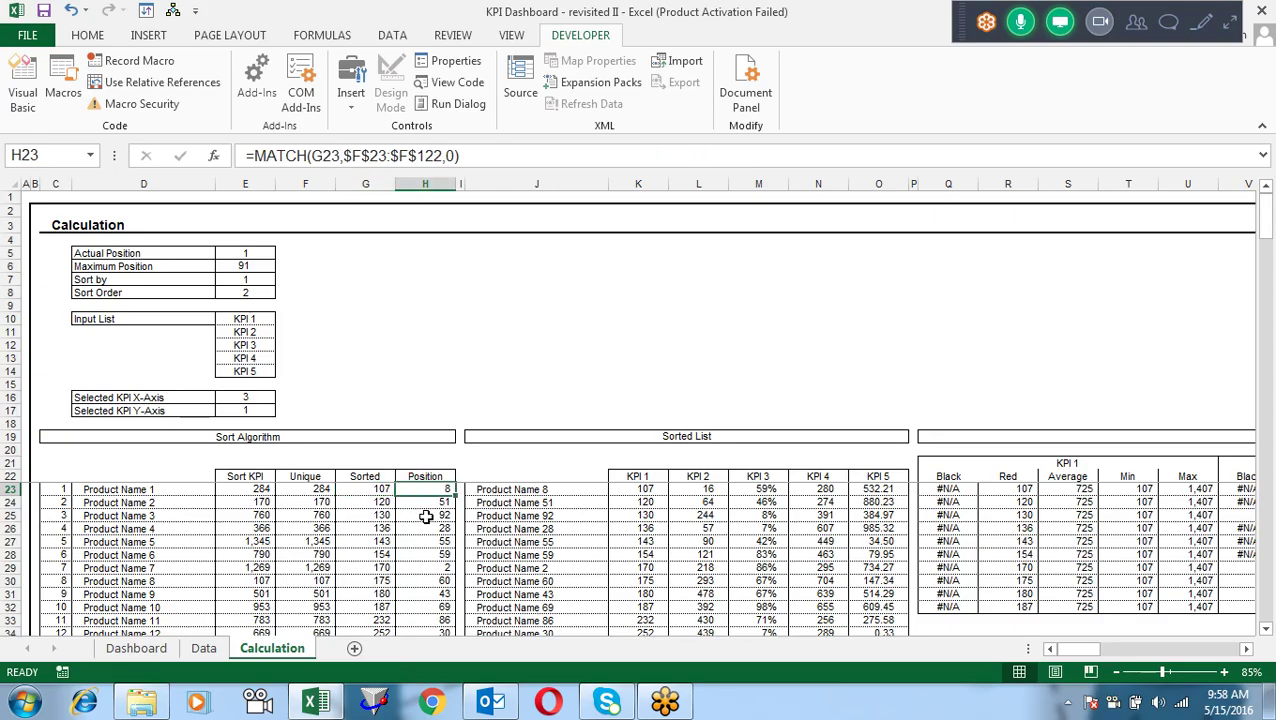
pyautogui.press('F2')
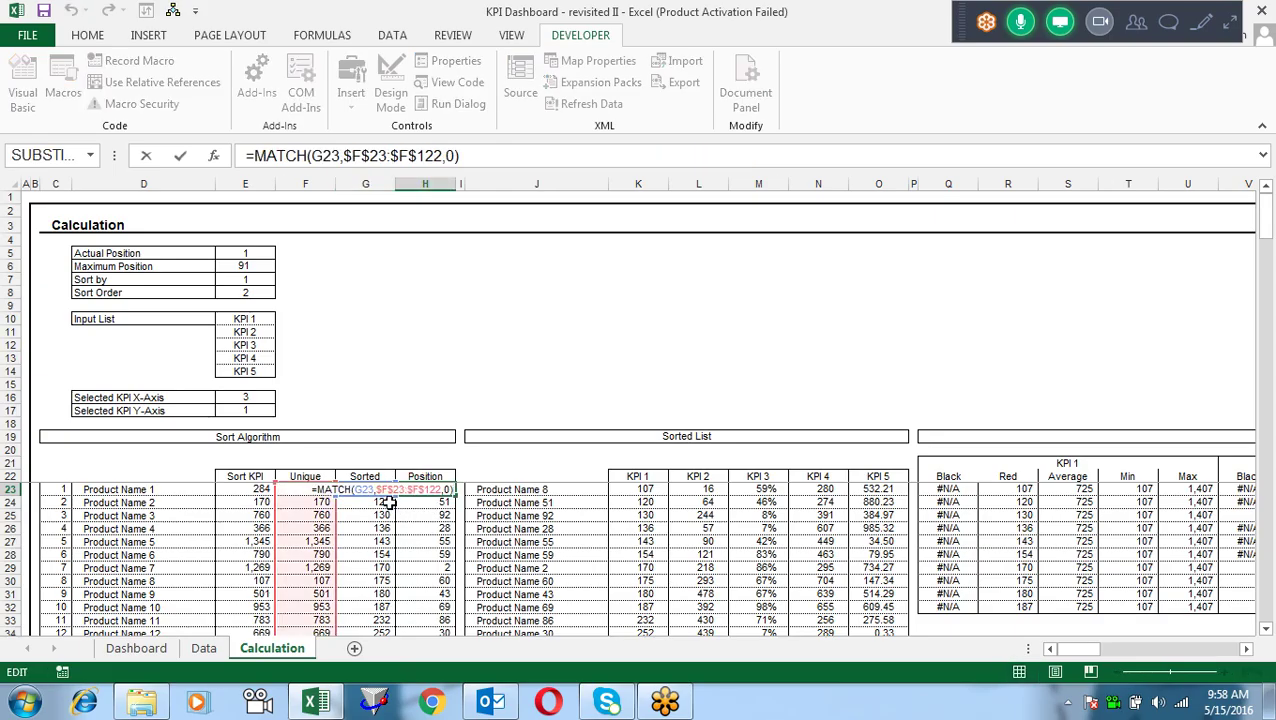
pyautogui.press('Escape')
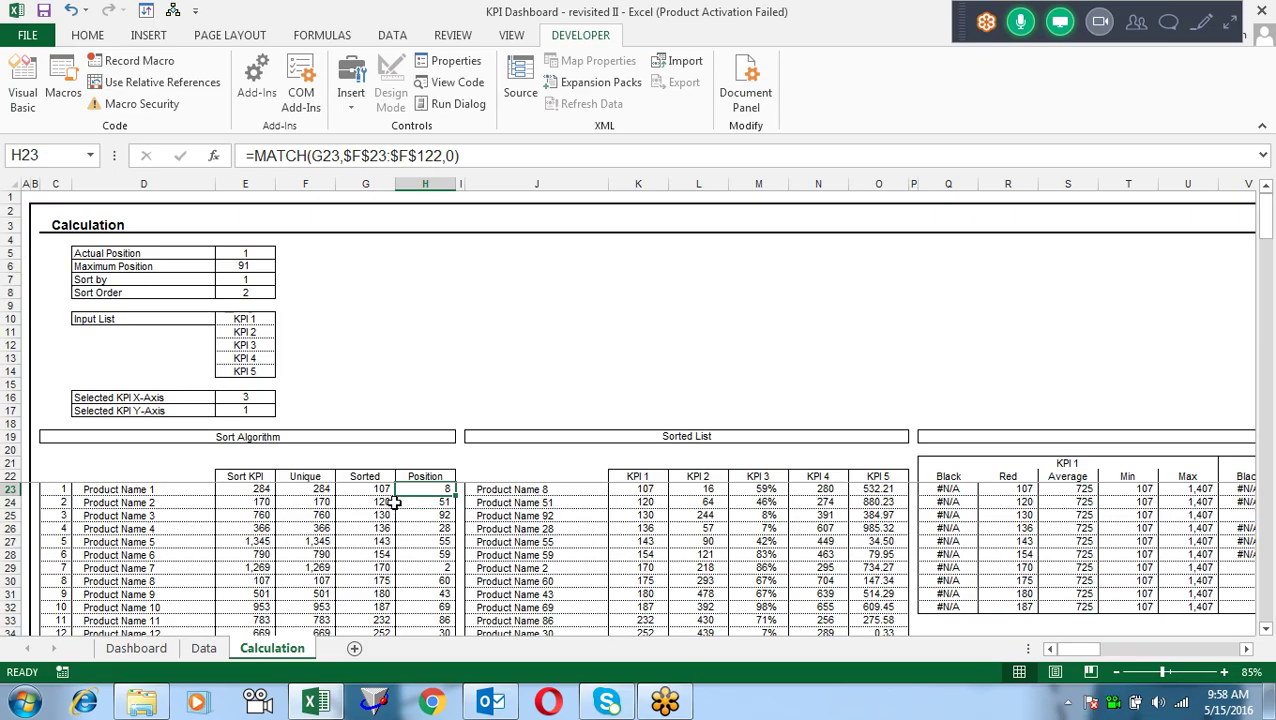
pyautogui.click(388, 489)
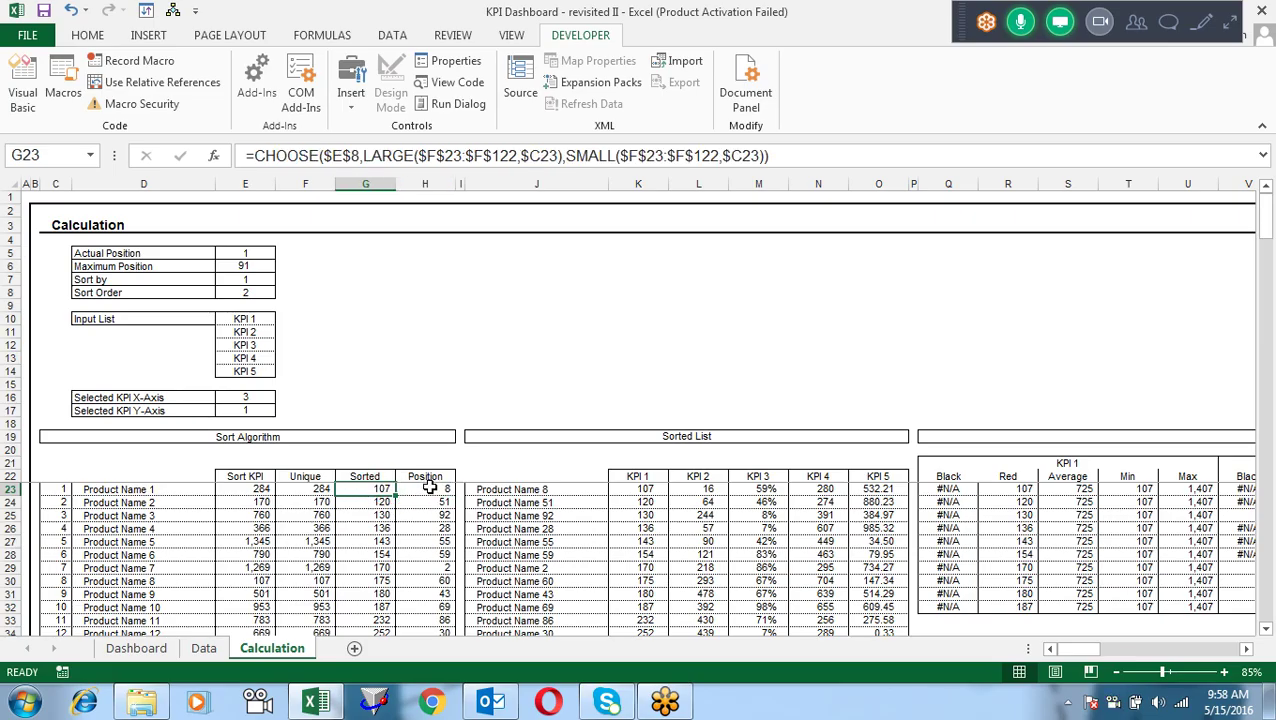
pyautogui.click(428, 487)
pyautogui.doubleClick(428, 487)
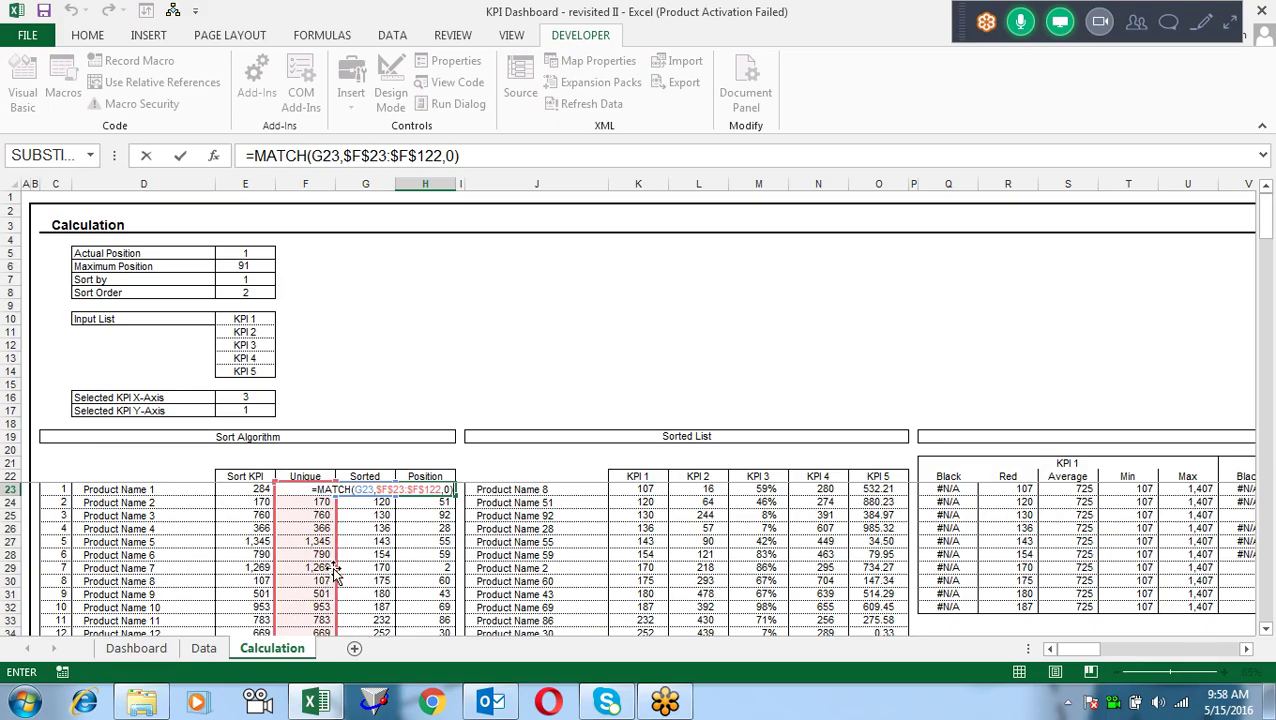
pyautogui.press('Escape')
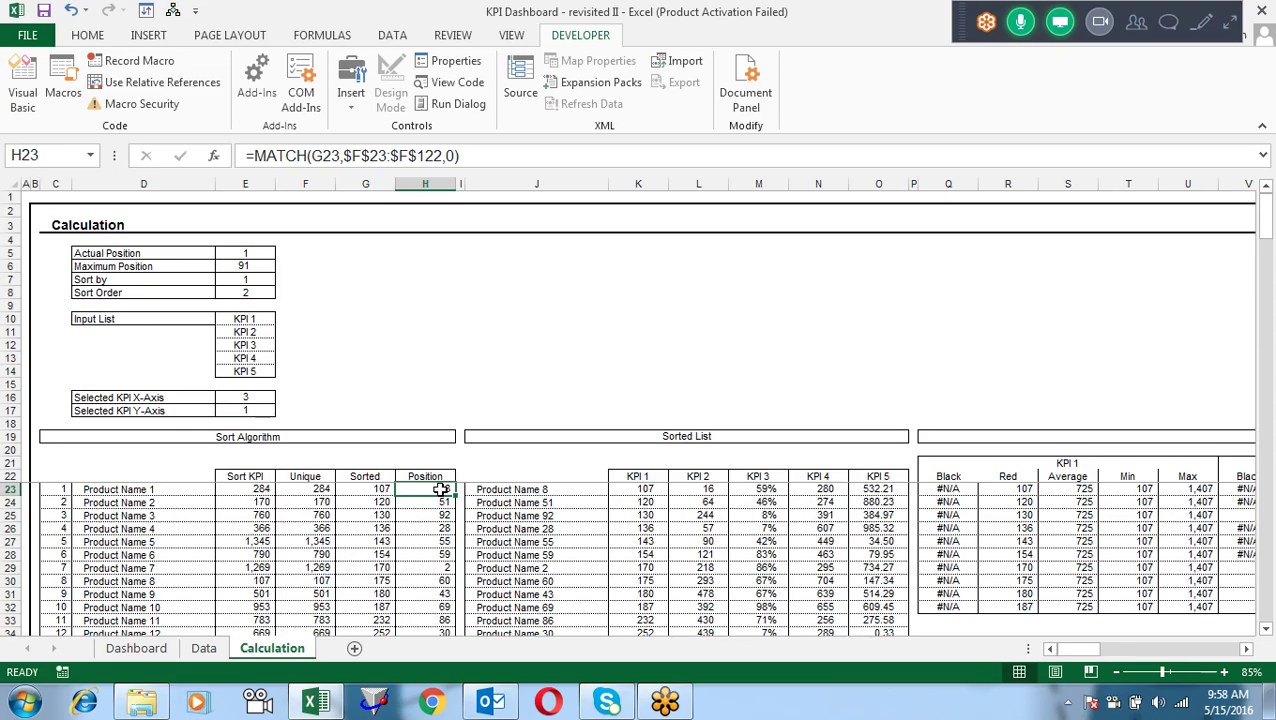
pyautogui.click(190, 569)
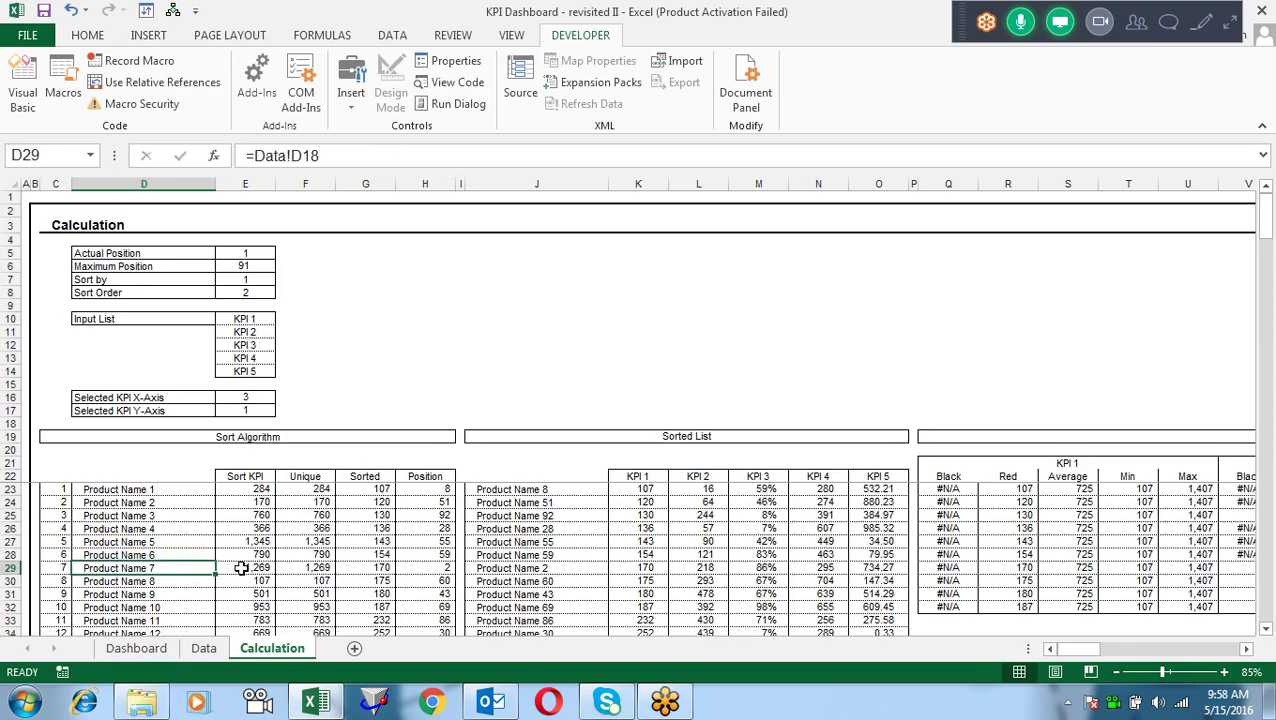
pyautogui.click(242, 568)
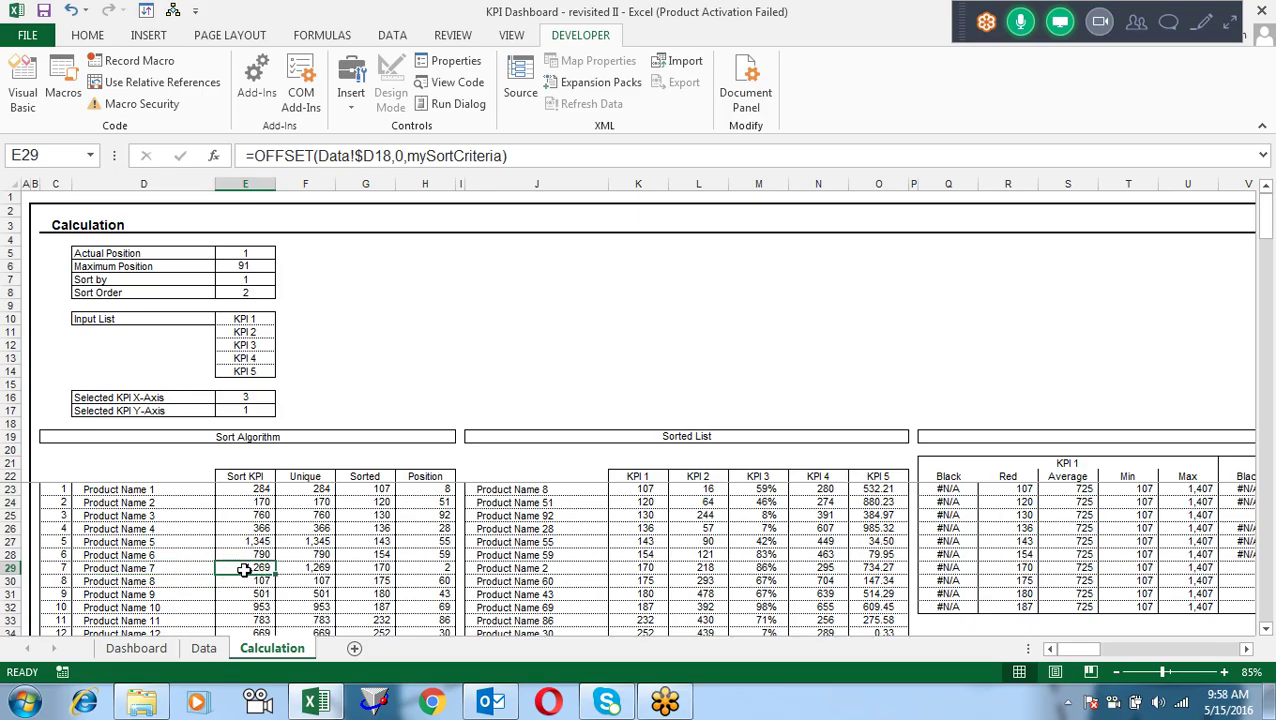
pyautogui.click(172, 585)
pyautogui.click(247, 579)
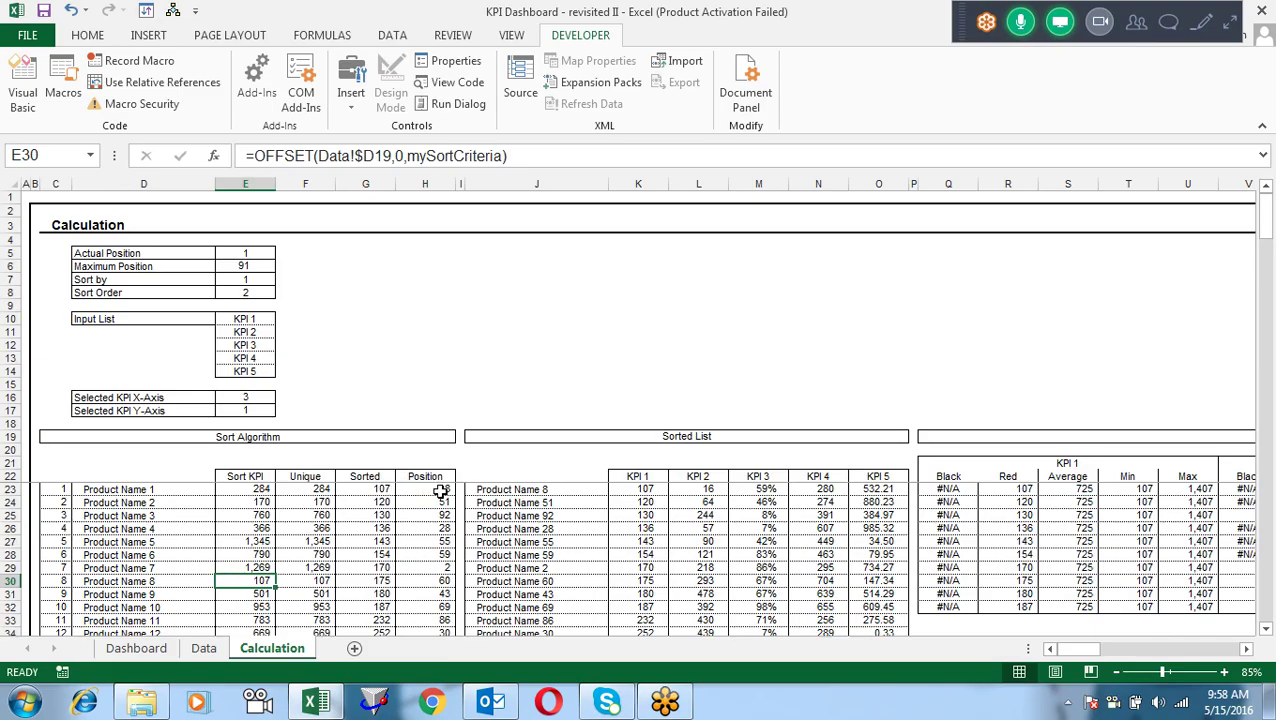
pyautogui.click(440, 490)
pyautogui.click(437, 502)
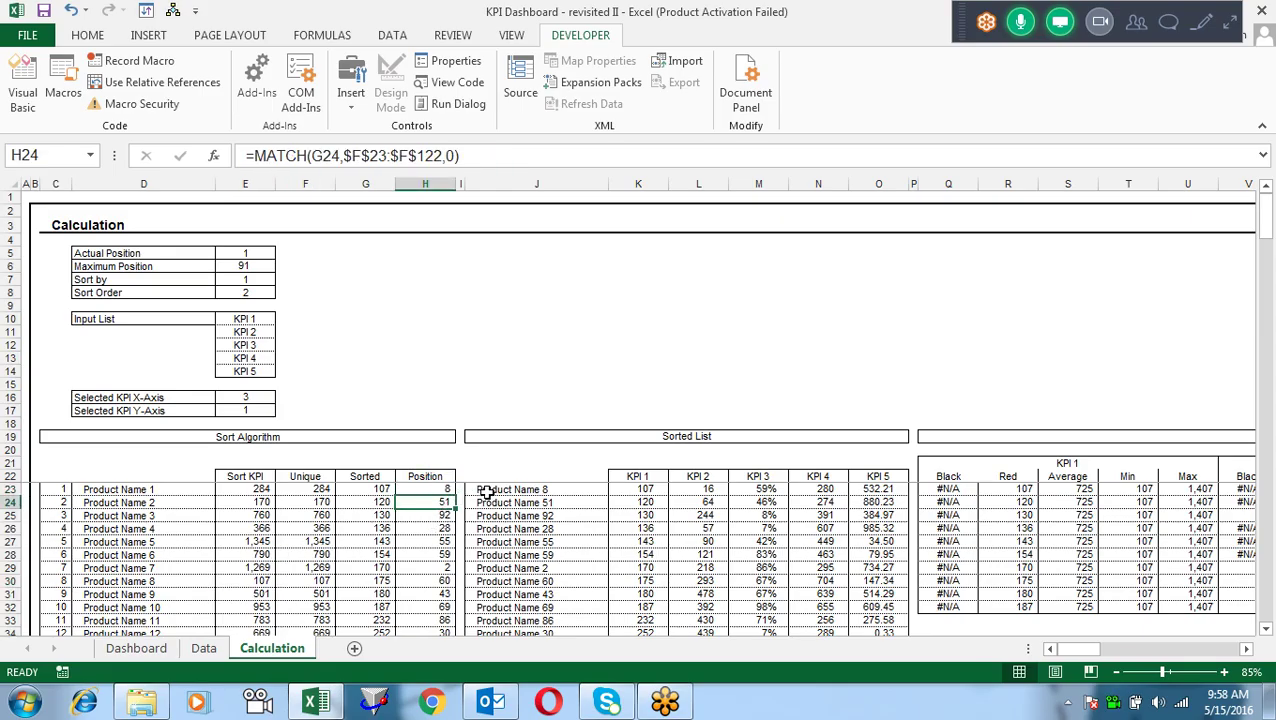
pyautogui.click(486, 490)
pyautogui.press('F2')
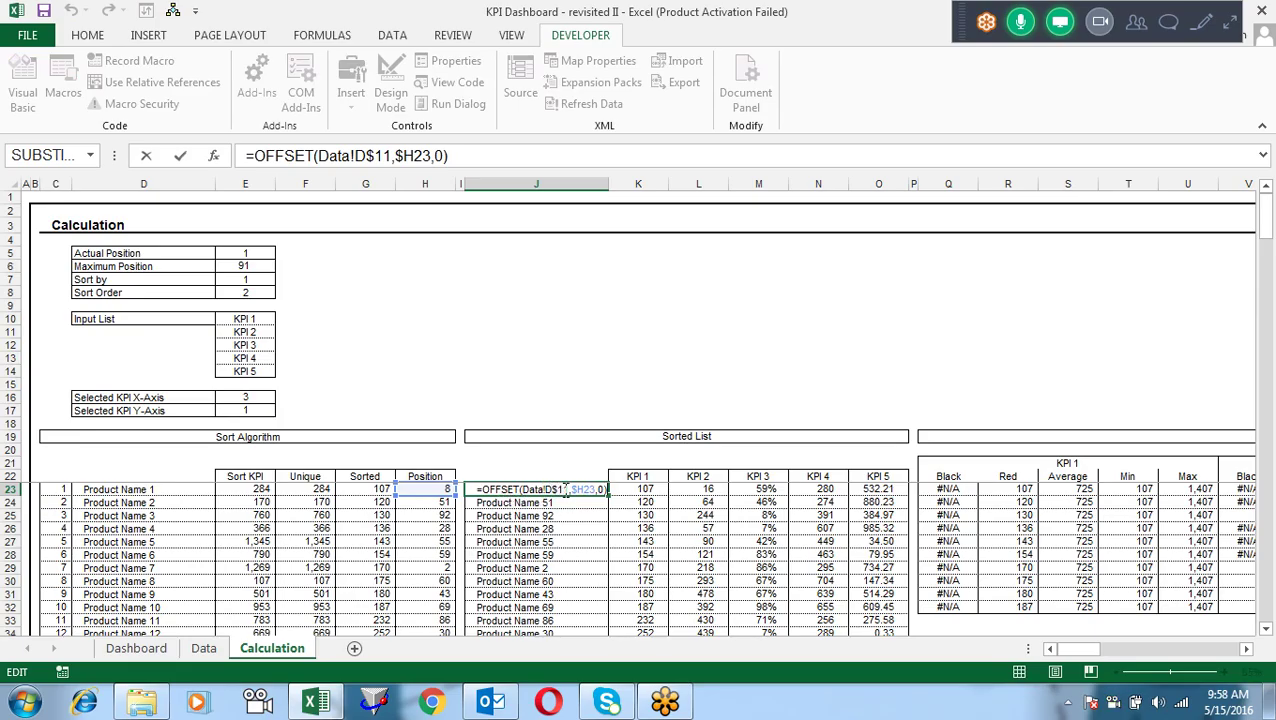
pyautogui.doubleClick(583, 489)
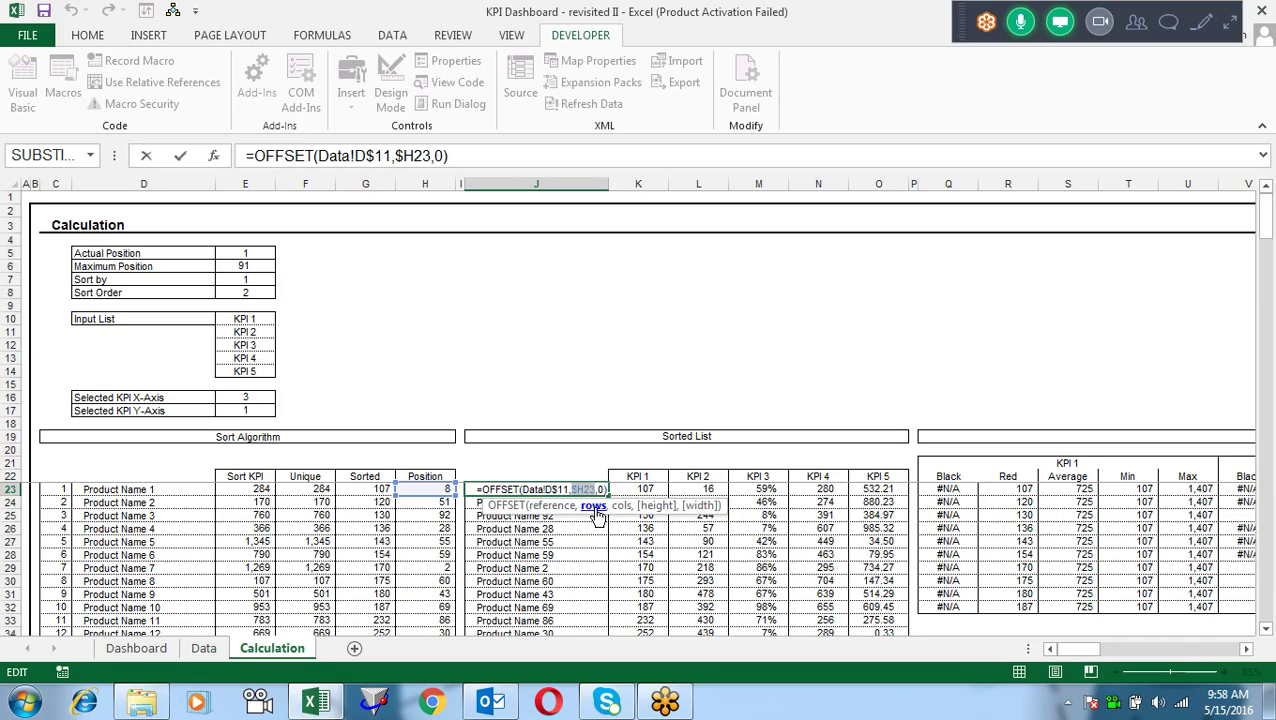
pyautogui.press('Escape')
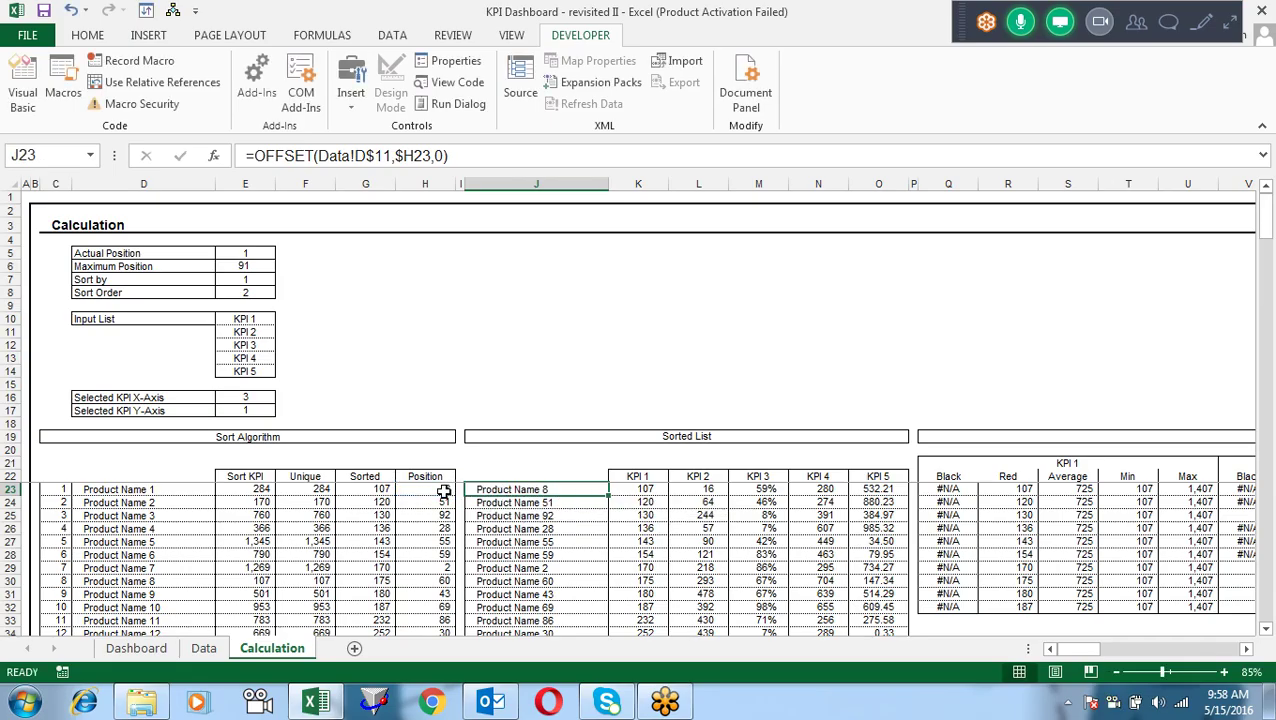
pyautogui.click(441, 491)
pyautogui.click(524, 490)
pyautogui.click(389, 489)
pyautogui.click(484, 489)
pyautogui.press('Right')
pyautogui.press('F2')
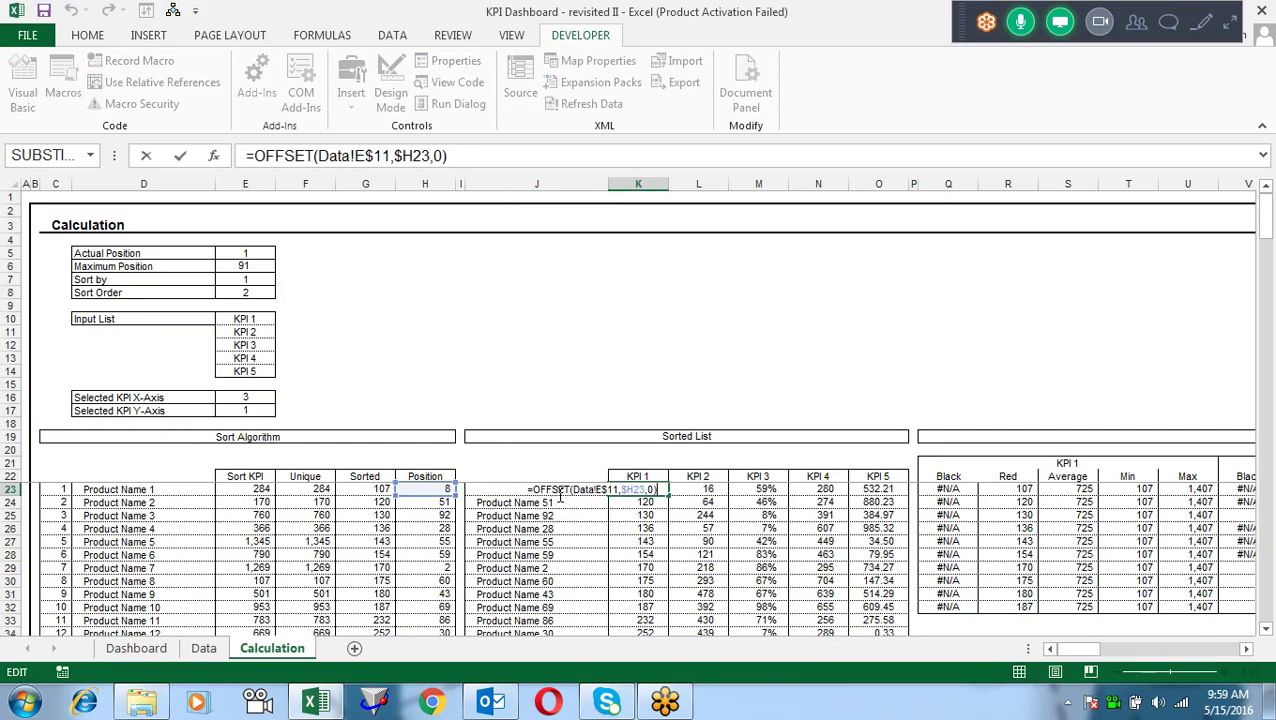
pyautogui.press('Escape')
pyautogui.press('Left')
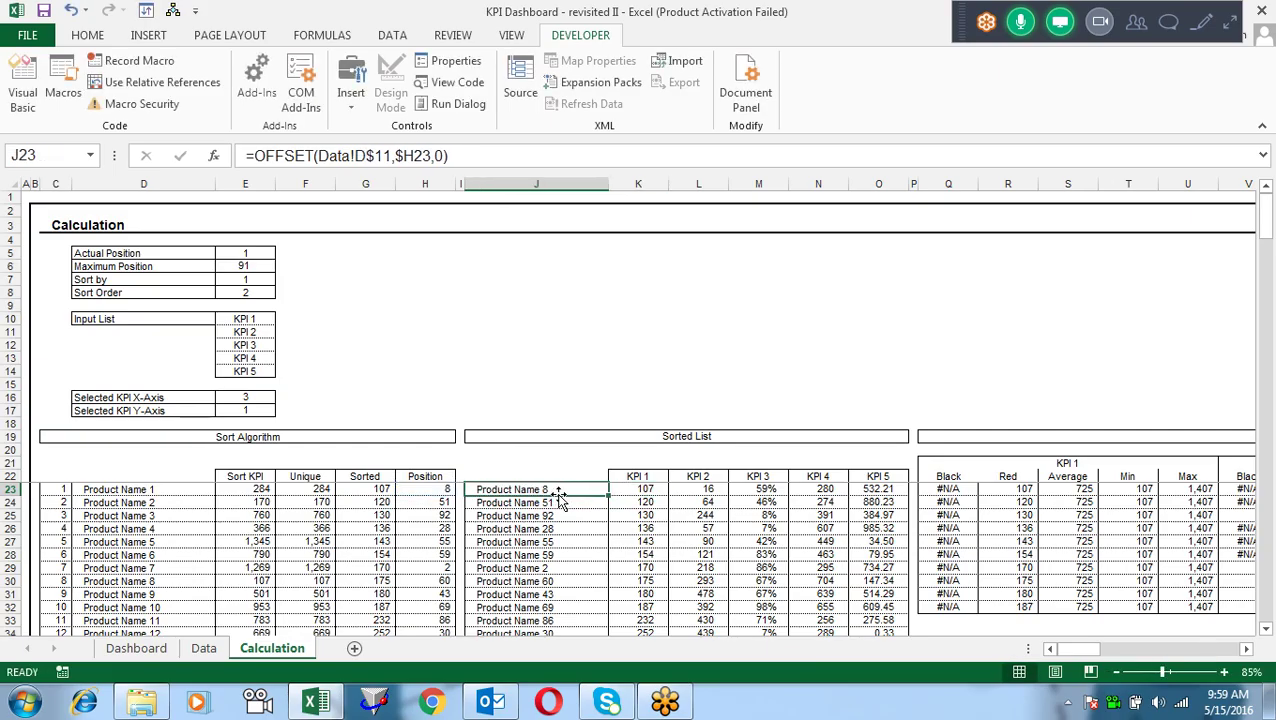
pyautogui.press('Right')
pyautogui.press('F2')
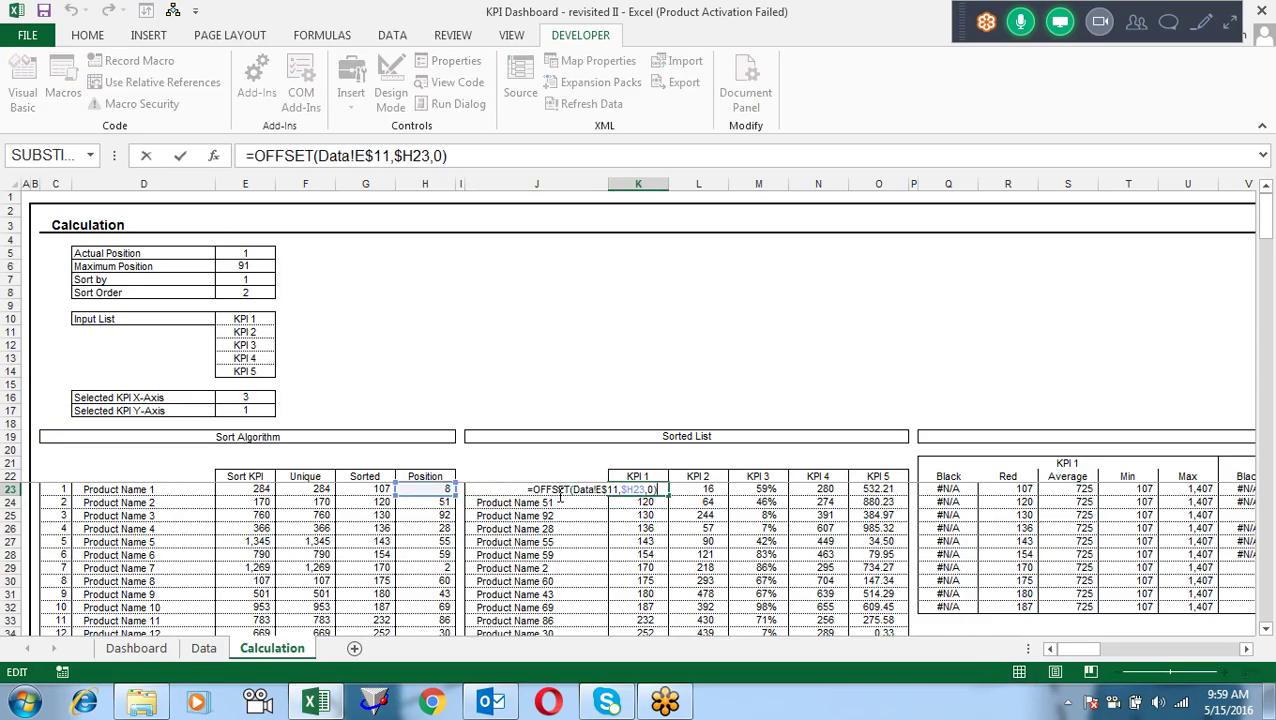
pyautogui.press('Escape')
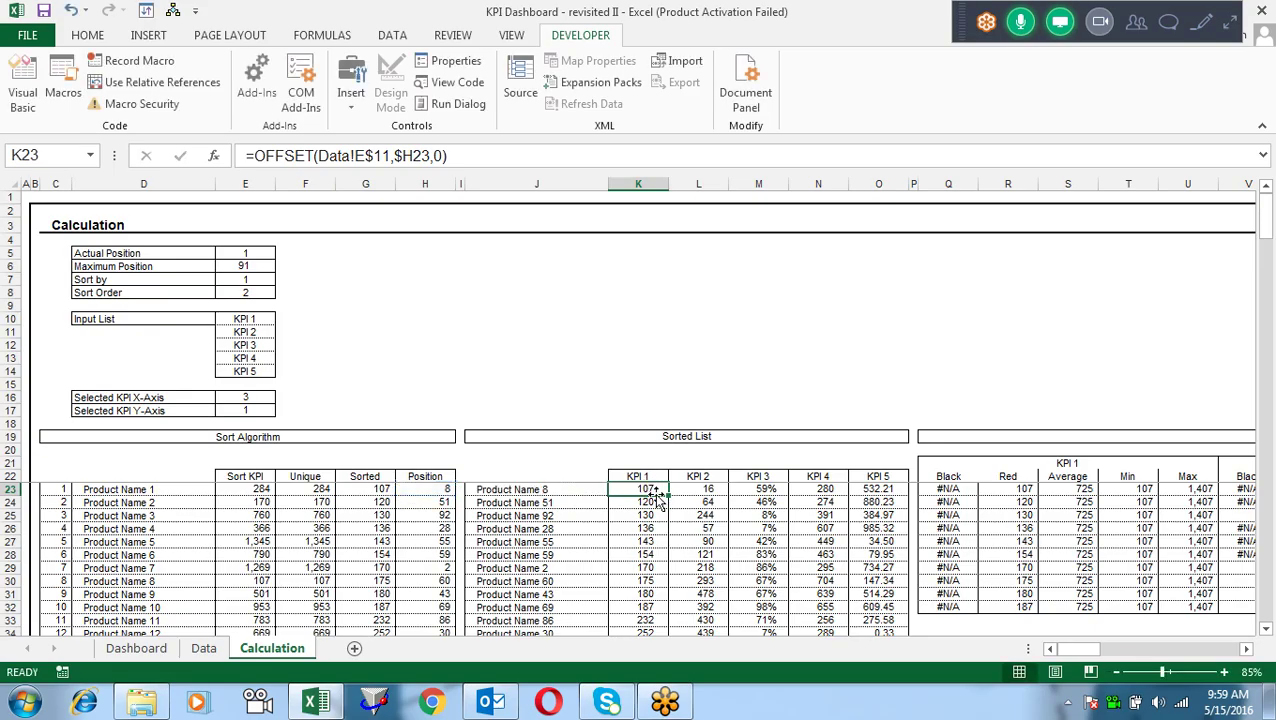
pyautogui.press('Right')
pyautogui.press('F2')
pyautogui.press('Escape')
pyautogui.press('Right')
pyautogui.press('F2')
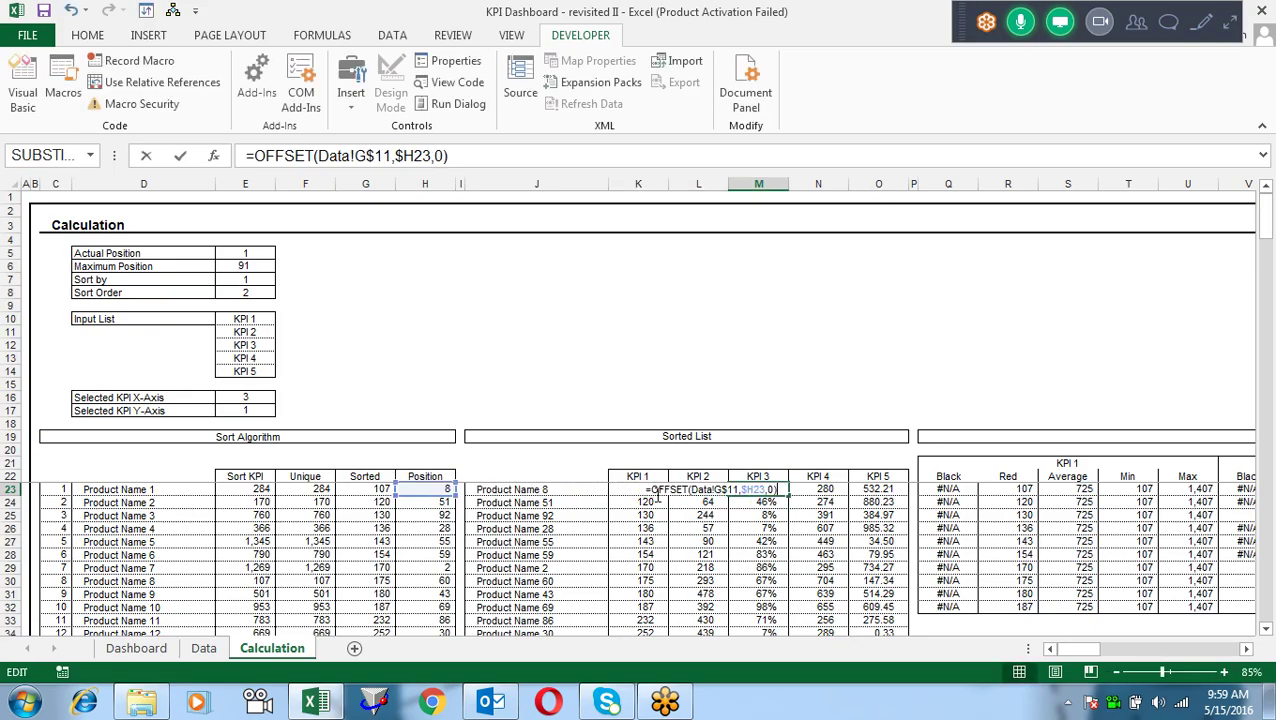
pyautogui.press('Escape')
pyautogui.press('Right')
pyautogui.press('F2')
pyautogui.press('Escape')
pyautogui.press('Right')
pyautogui.press('F2')
pyautogui.press('Escape')
pyautogui.press('Left')
pyautogui.press('Left')
pyautogui.press('Left')
pyautogui.press('Left')
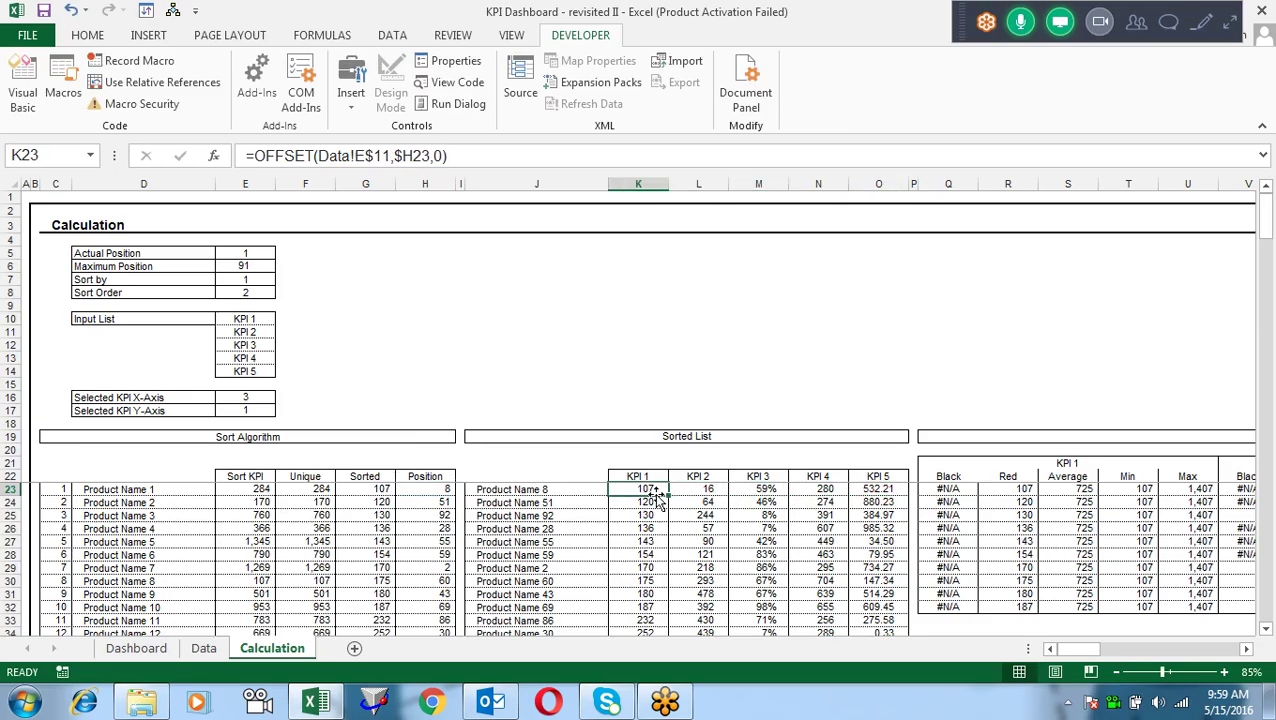
# Step: Enter 2 in the Sort by cell E7
pyautogui.click(259, 281)
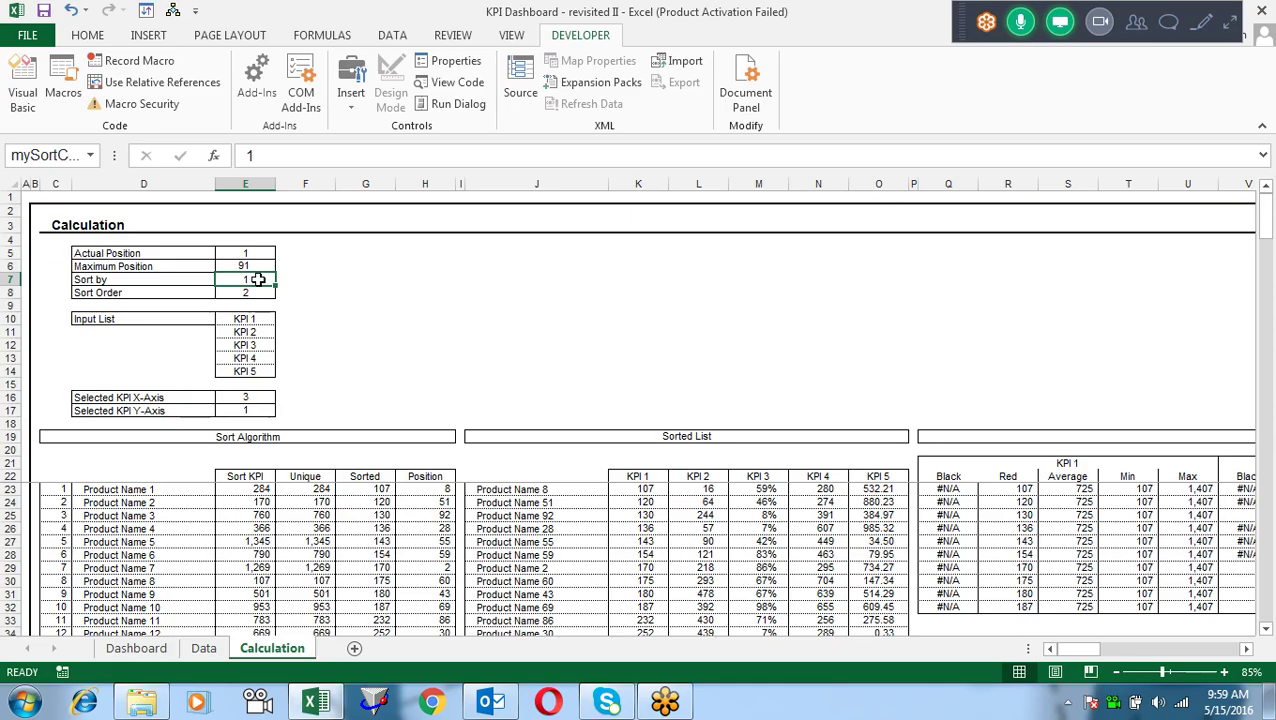
pyautogui.write('2')
pyautogui.press('Return')
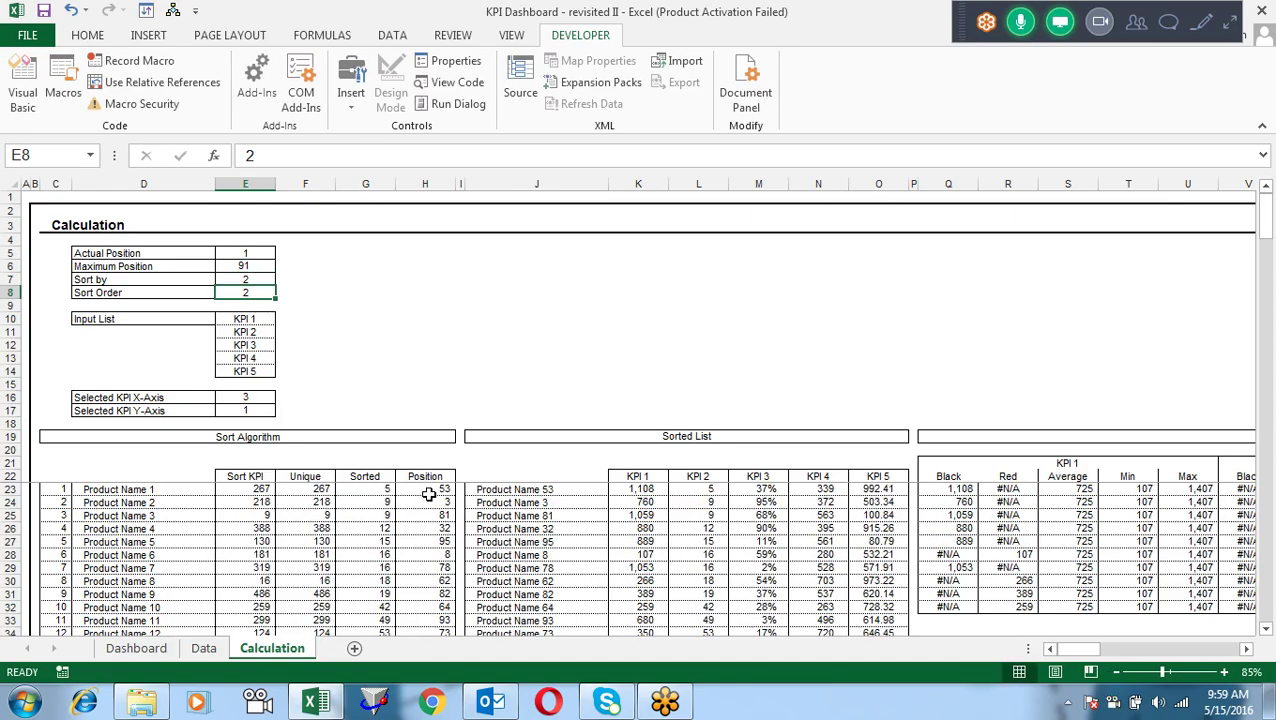
# Step: Inspect the re-sorted list's product name, KPI 1, KPI 2 and KPI 3 values and formulas
pyautogui.click(698, 489)
pyautogui.moveTo(698, 489); pyautogui.dragTo(702, 628)
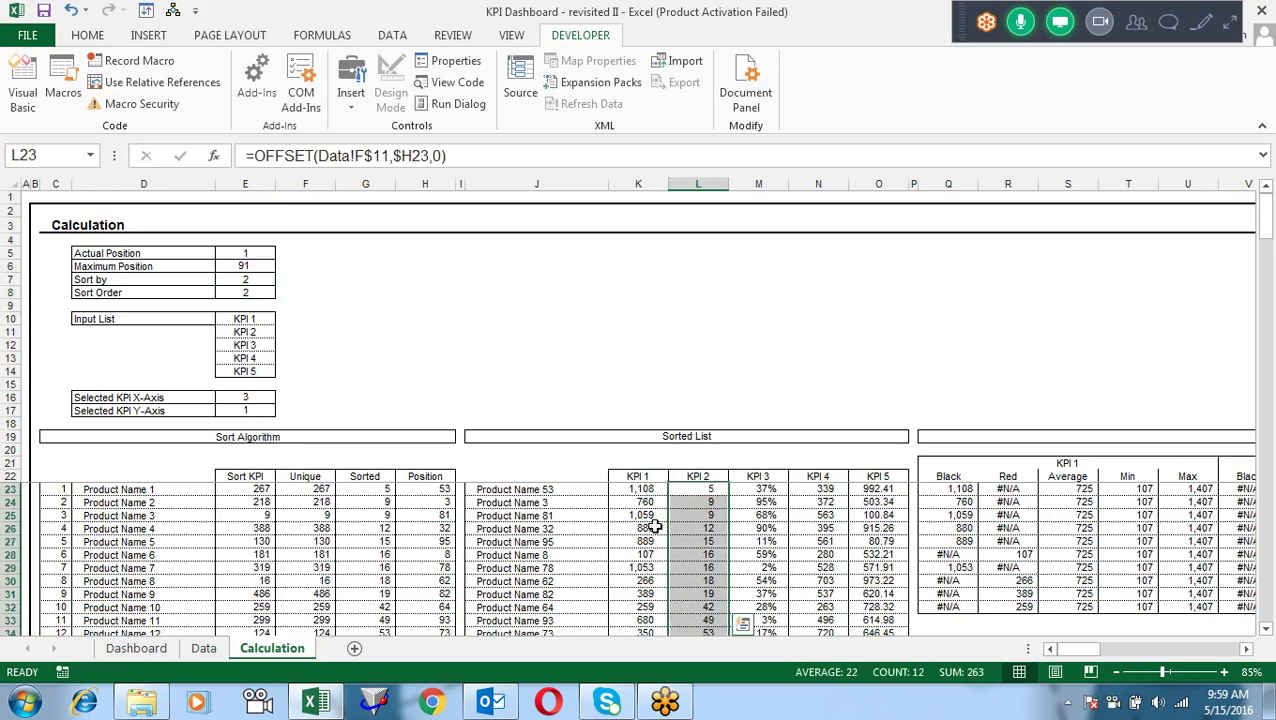
pyautogui.moveTo(638, 515); pyautogui.dragTo(637, 521)
pyautogui.click(548, 516)
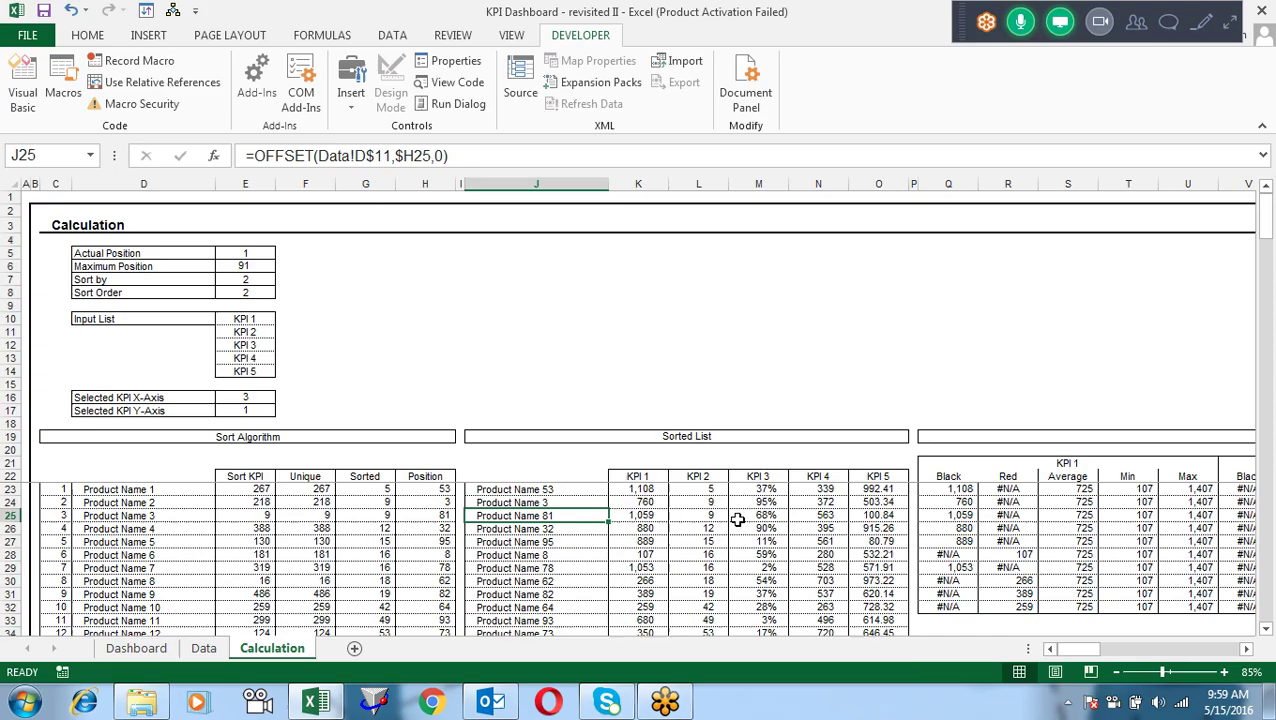
pyautogui.click(766, 502)
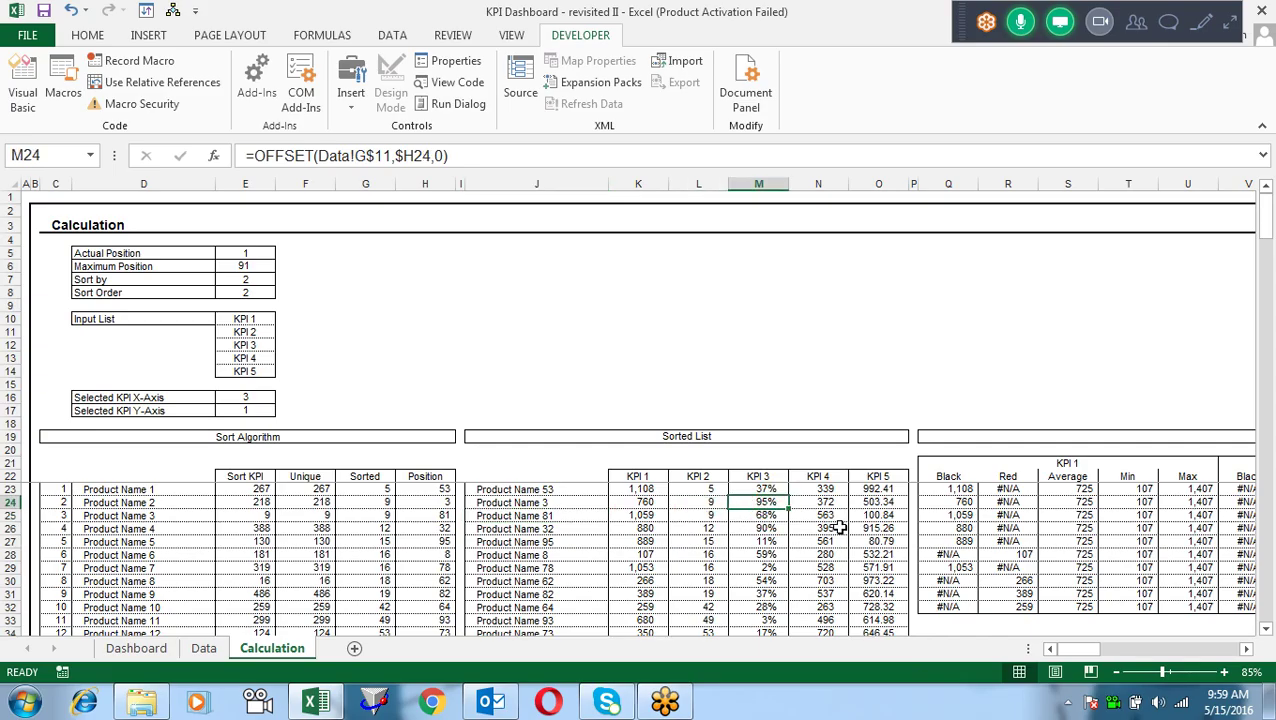
pyautogui.moveTo(552, 476)
pyautogui.mouseDown()
pyautogui.moveTo(859, 591)
pyautogui.moveTo(862, 620)
pyautogui.mouseUp()
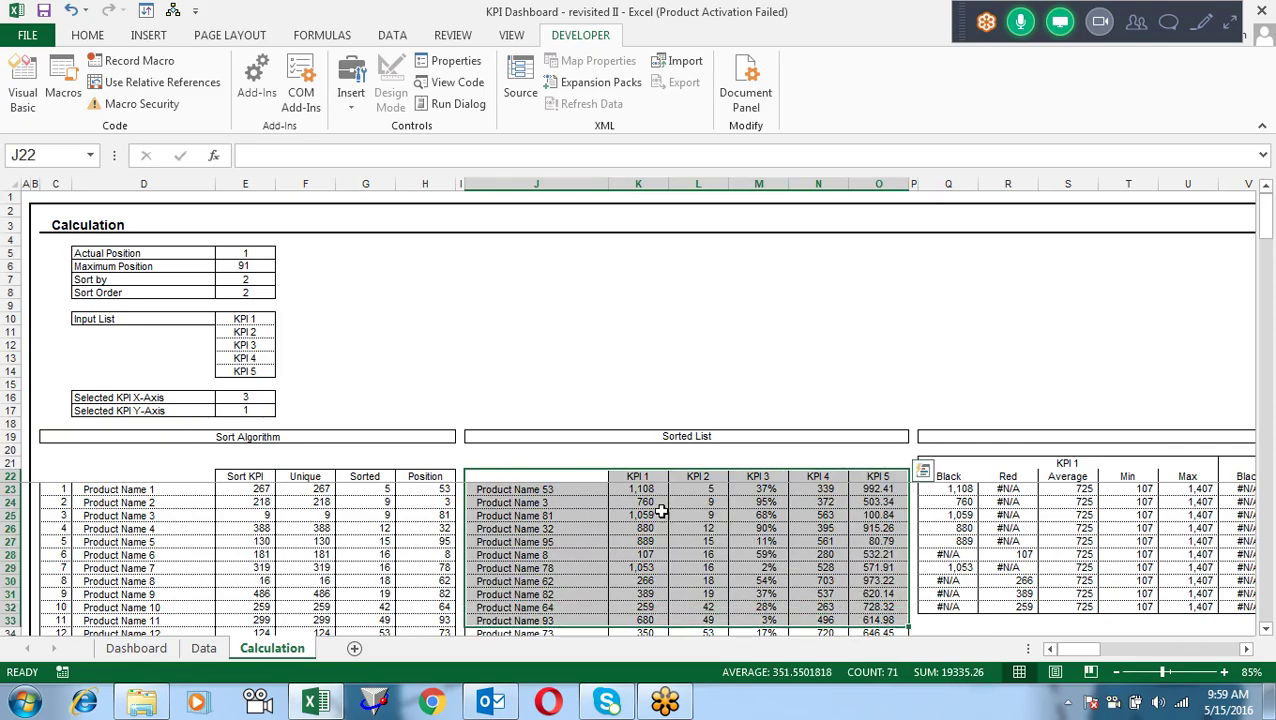
pyautogui.click(656, 513)
pyautogui.press('Down')
pyautogui.press('Down')
pyautogui.press('Down')
pyautogui.press('Down')
pyautogui.press('Down')
pyautogui.press('Down')
pyautogui.press('Down')
pyautogui.press('Down')
pyautogui.press('Down')
pyautogui.press('Down')
pyautogui.press('Down')
pyautogui.press('Down')
pyautogui.press('Up')
pyautogui.press('Up')
pyautogui.press('Up')
pyautogui.press('Up')
pyautogui.press('Up')
pyautogui.press('Up')
pyautogui.press('Up')
pyautogui.press('Up')
pyautogui.press('Up')
pyautogui.press('Up')
pyautogui.press('Up')
pyautogui.press('Up')
pyautogui.press('Up')
pyautogui.press('Up')
pyautogui.press('Up')
pyautogui.press('Up')
pyautogui.press('Down')
pyautogui.press('Down')
pyautogui.press('Down')
pyautogui.press('Down')
pyautogui.press('Down')
pyautogui.press('Down')
pyautogui.press('Down')
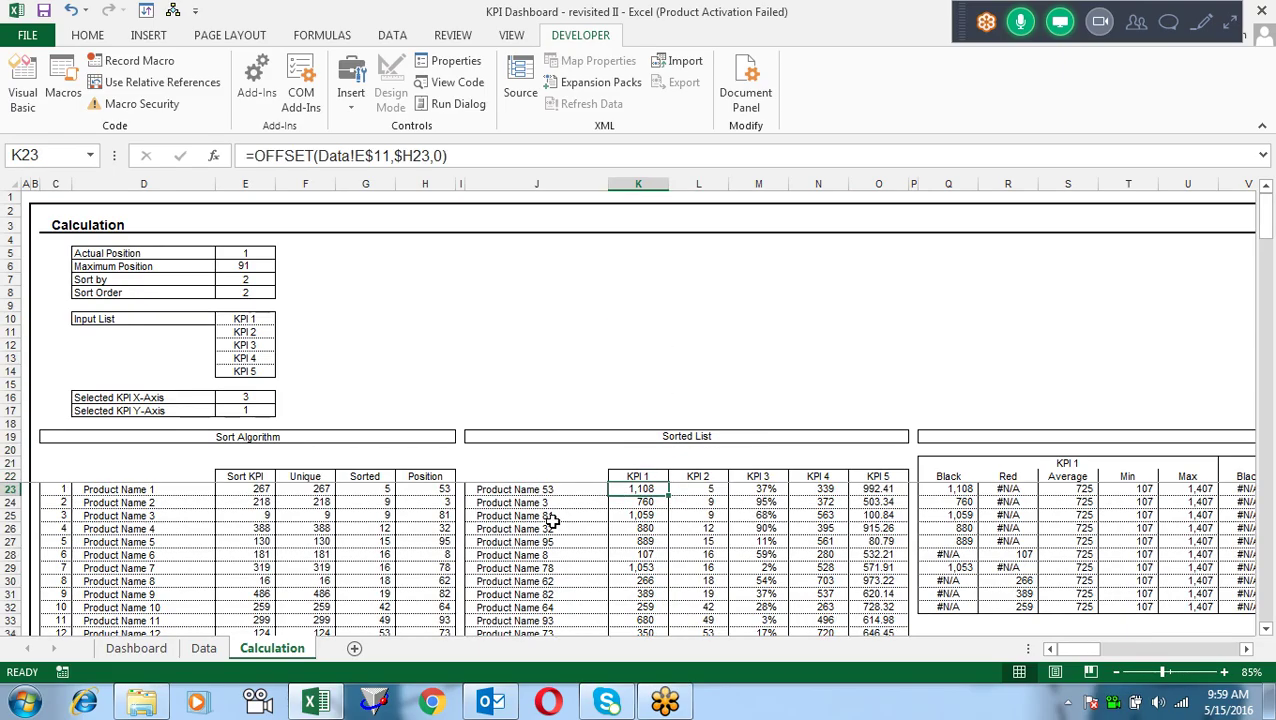
pyautogui.click(137, 648)
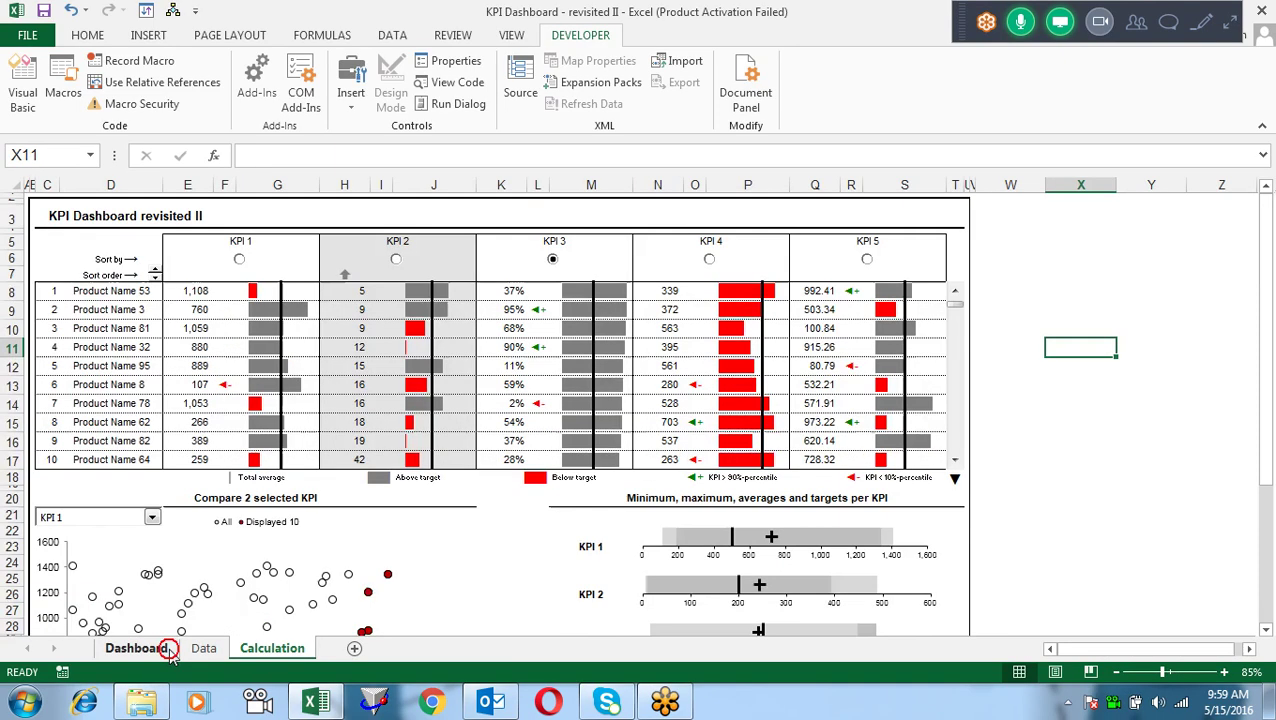
pyautogui.click(95, 287)
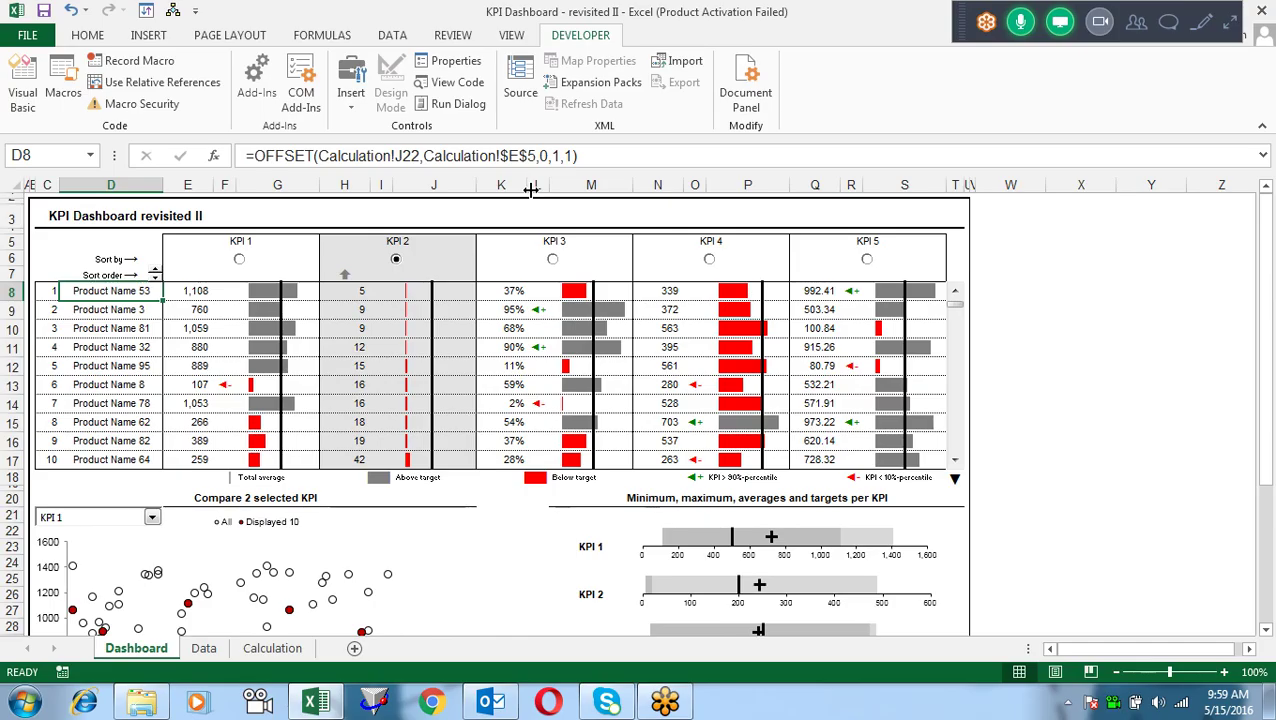
pyautogui.press('F2')
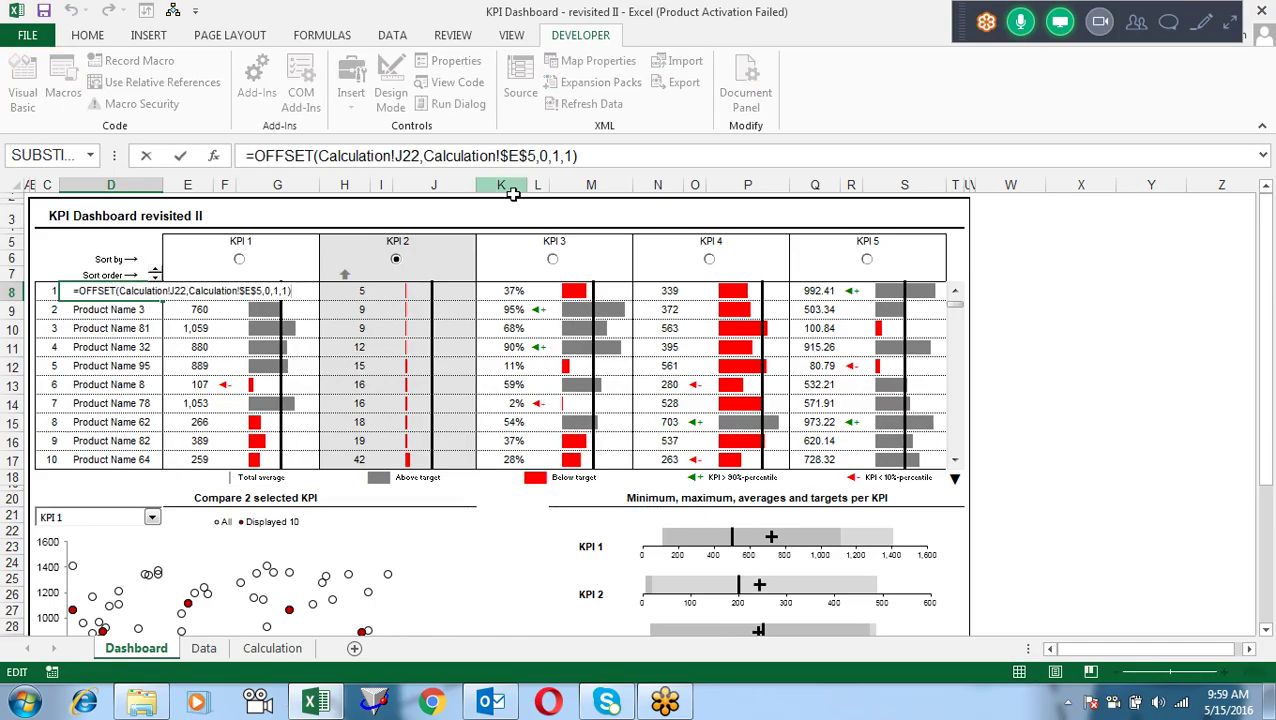
pyautogui.click(346, 158)
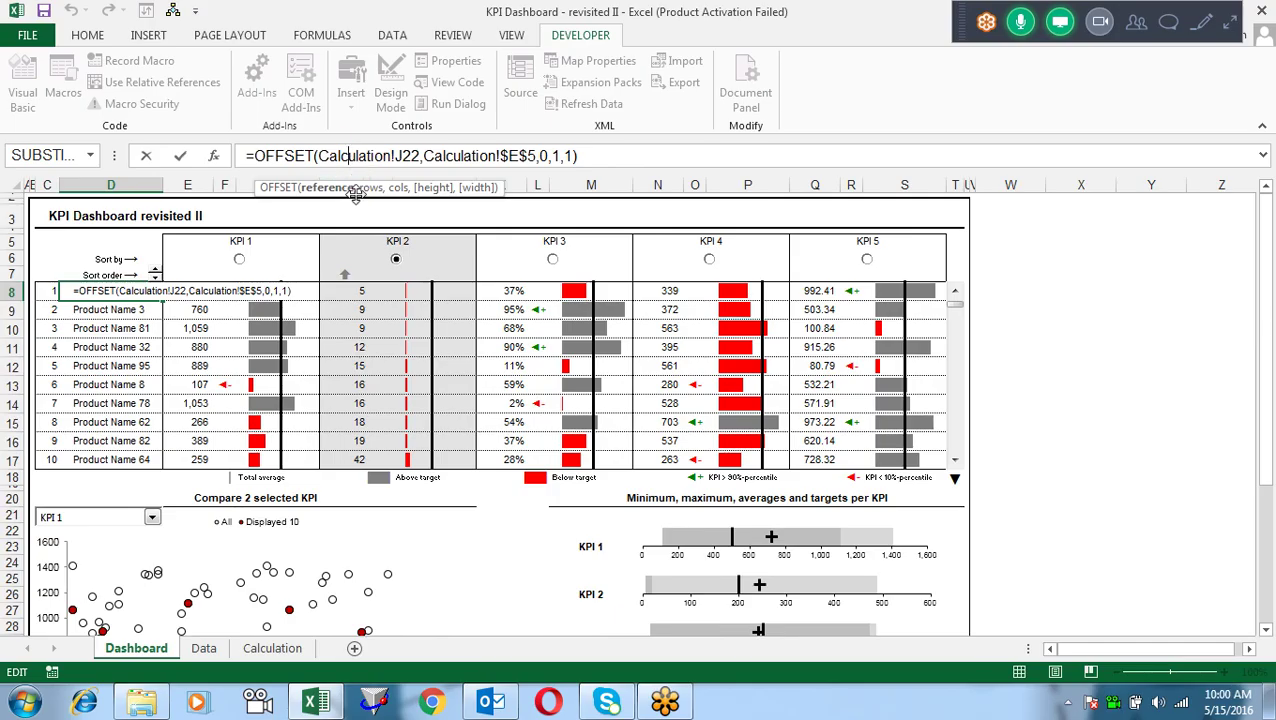
pyautogui.press('Escape')
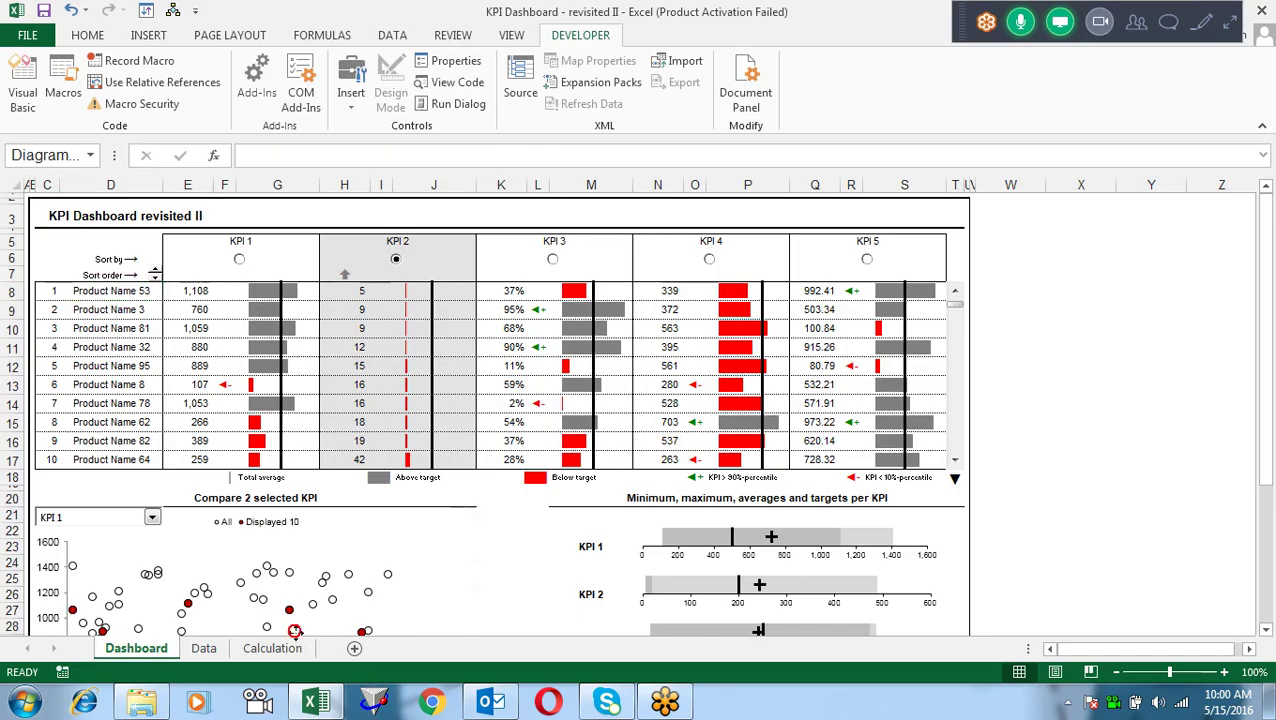
pyautogui.click(272, 648)
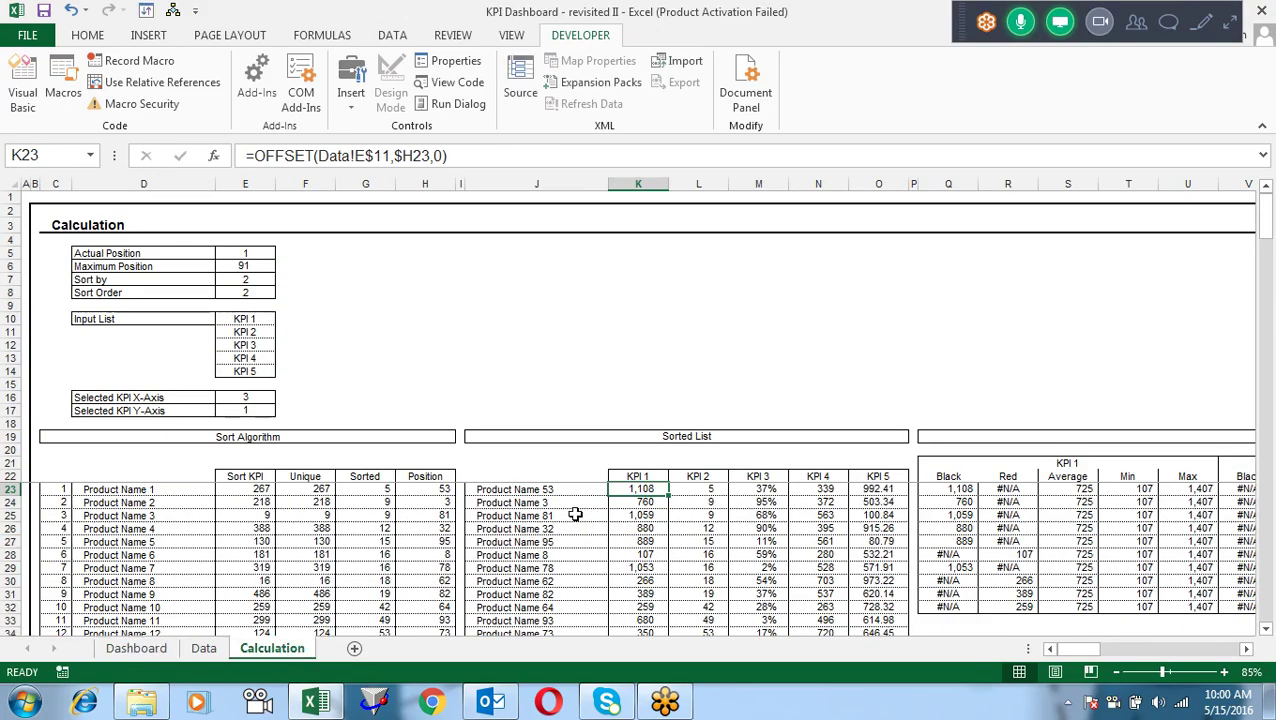
pyautogui.click(548, 487)
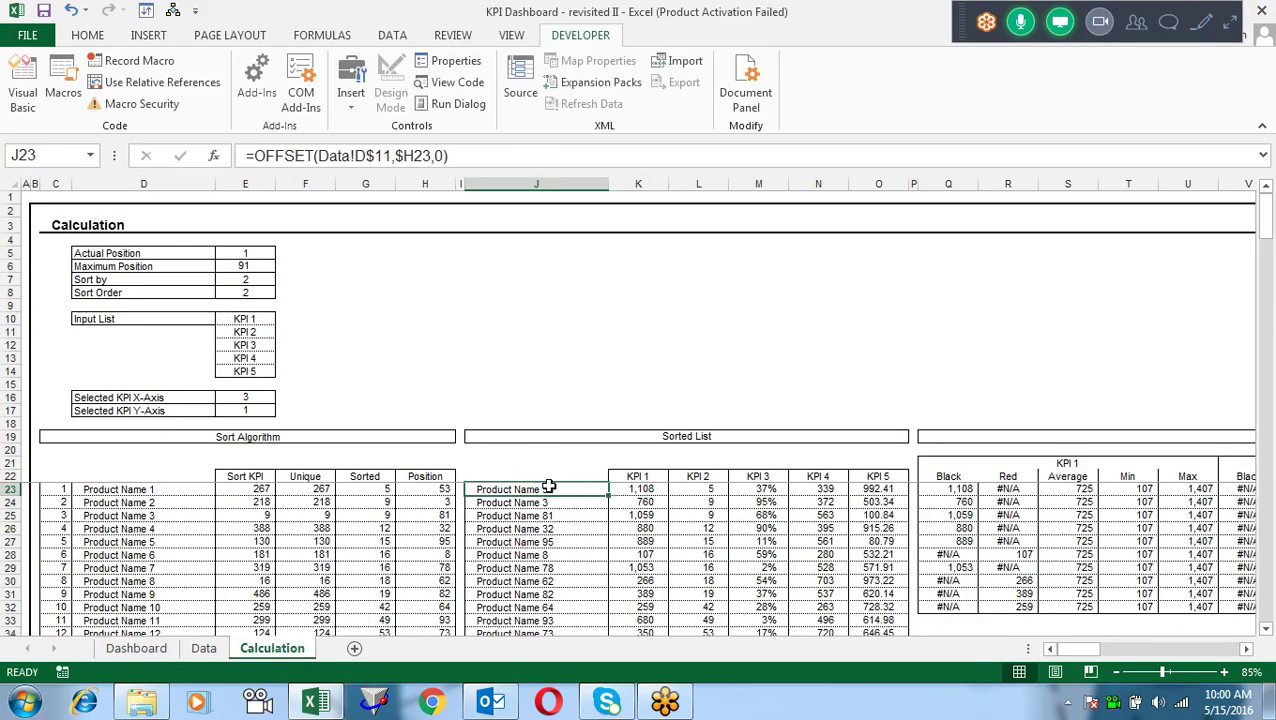
pyautogui.press('Up')
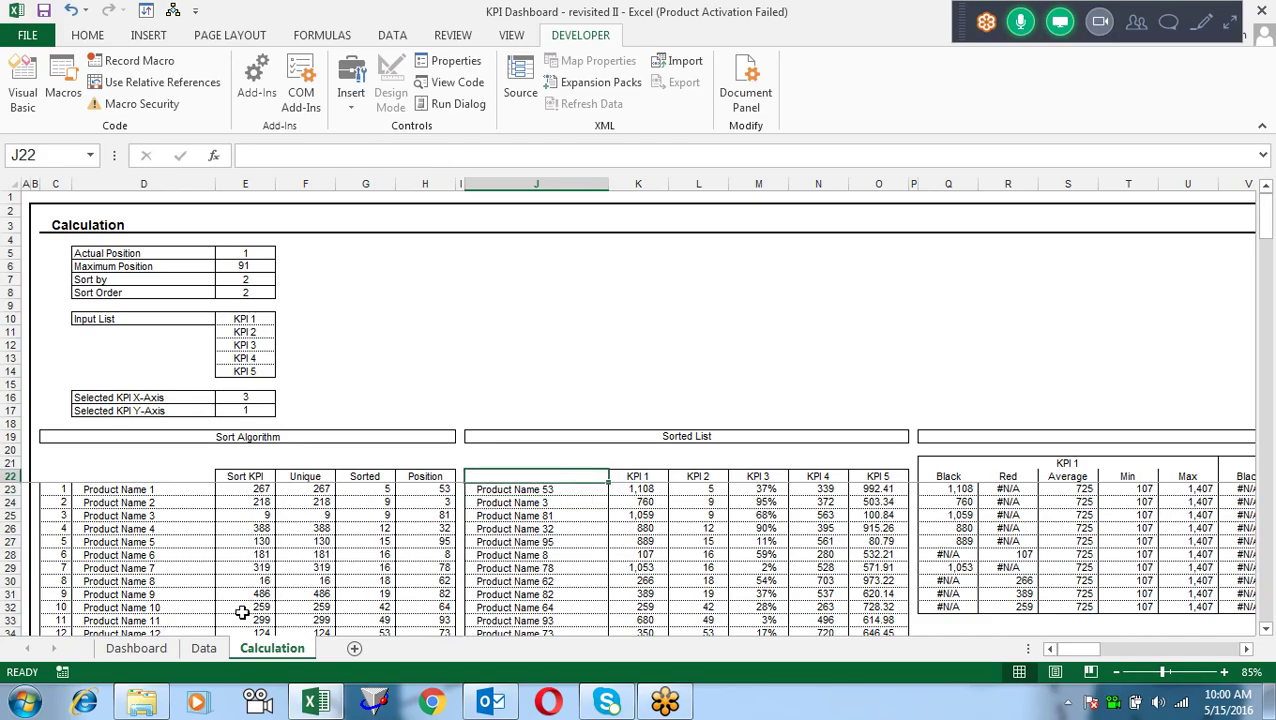
pyautogui.click(200, 649)
pyautogui.click(155, 649)
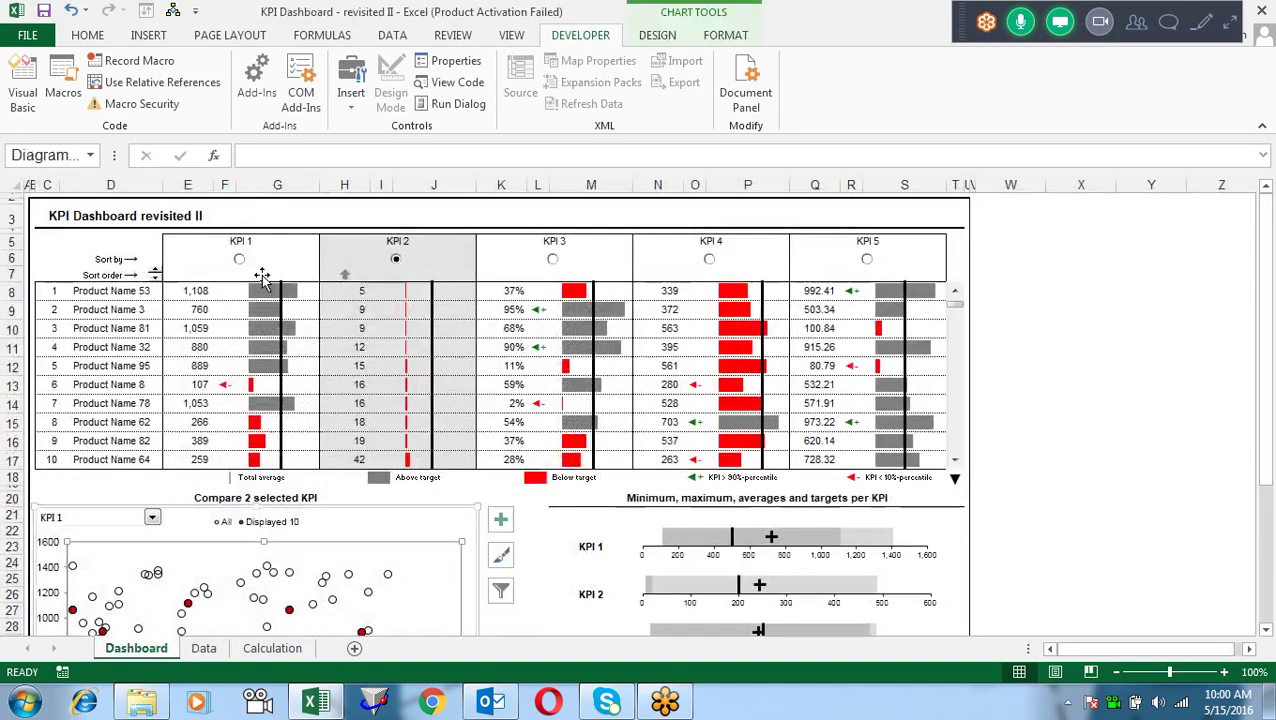
pyautogui.click(184, 287)
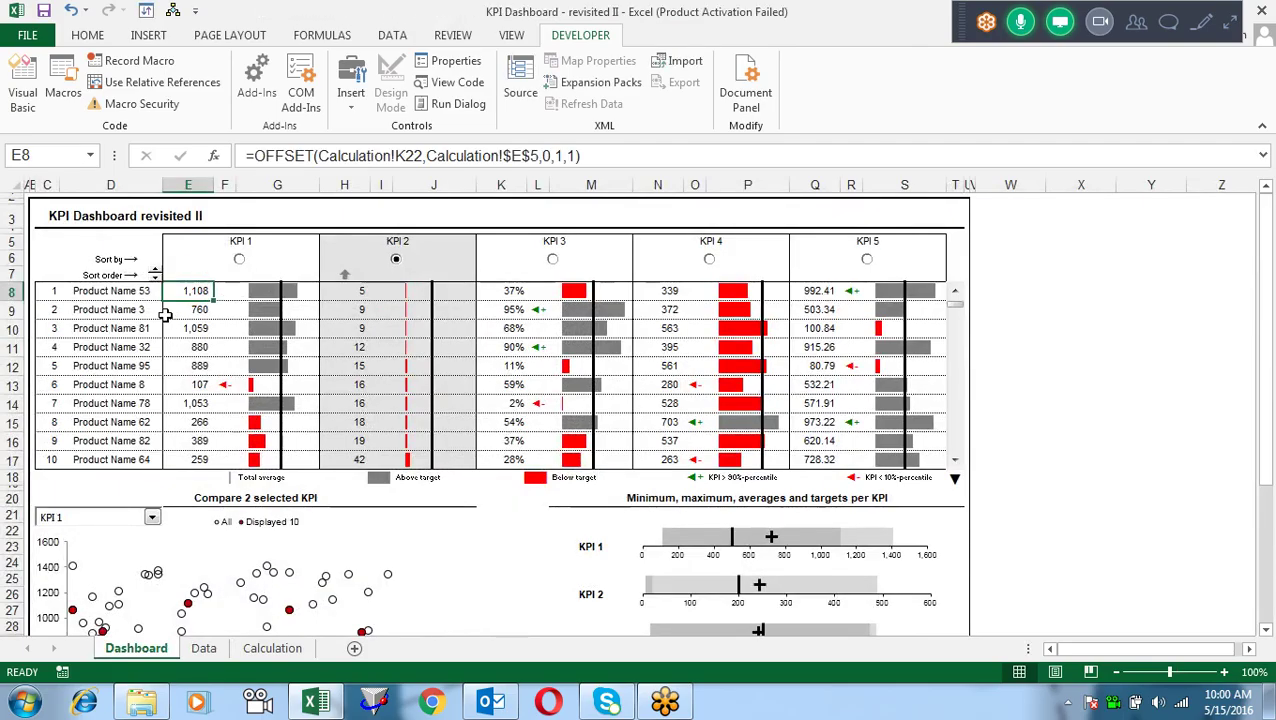
pyautogui.press('Left')
pyautogui.press('F2')
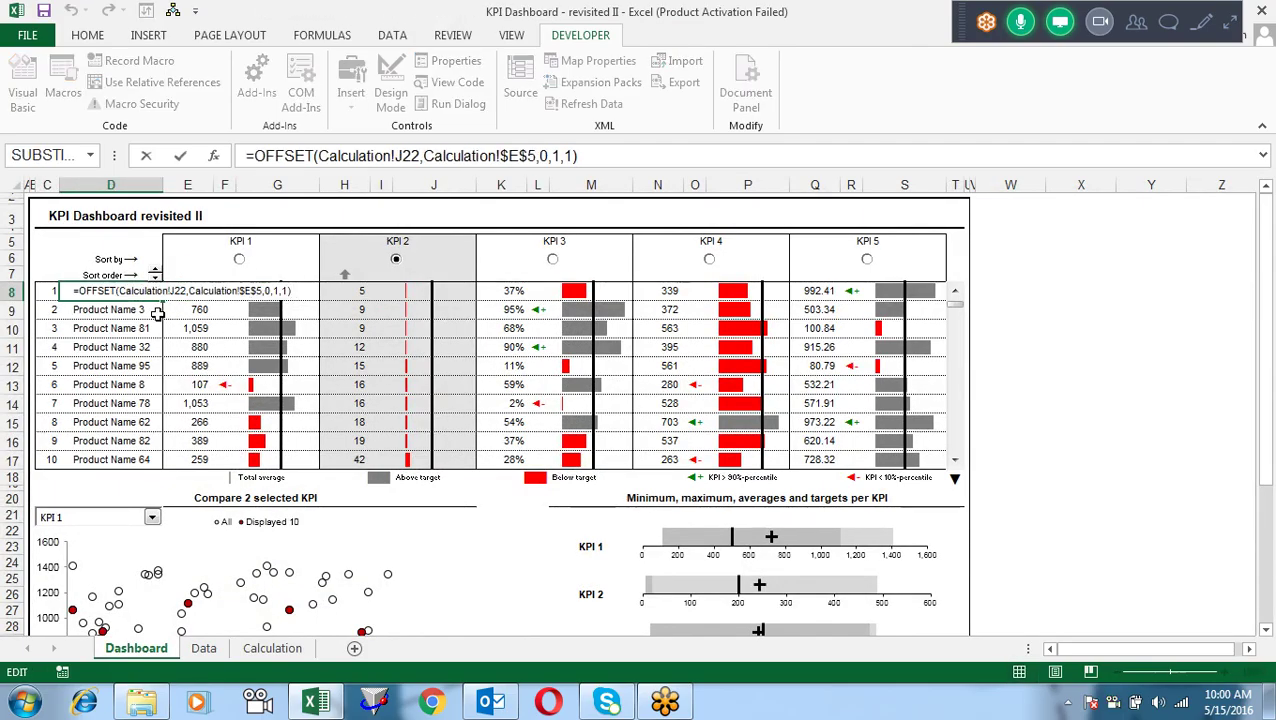
pyautogui.click(465, 155)
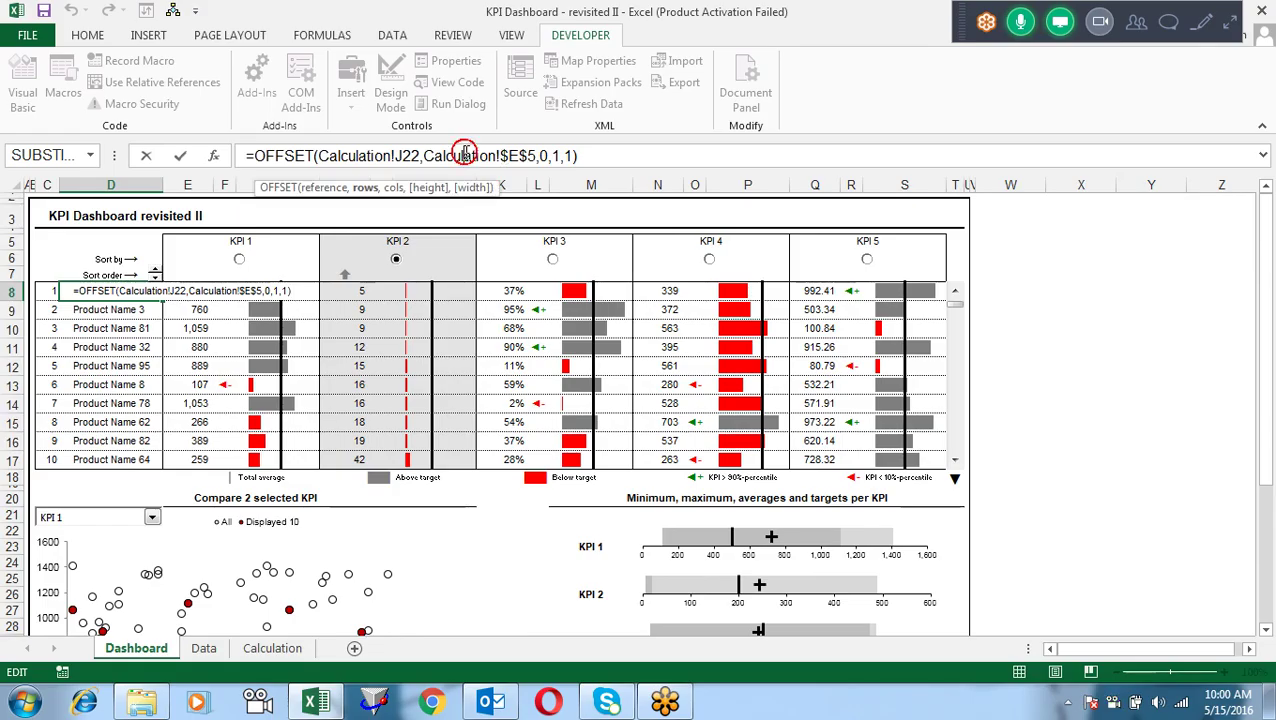
pyautogui.click(367, 190)
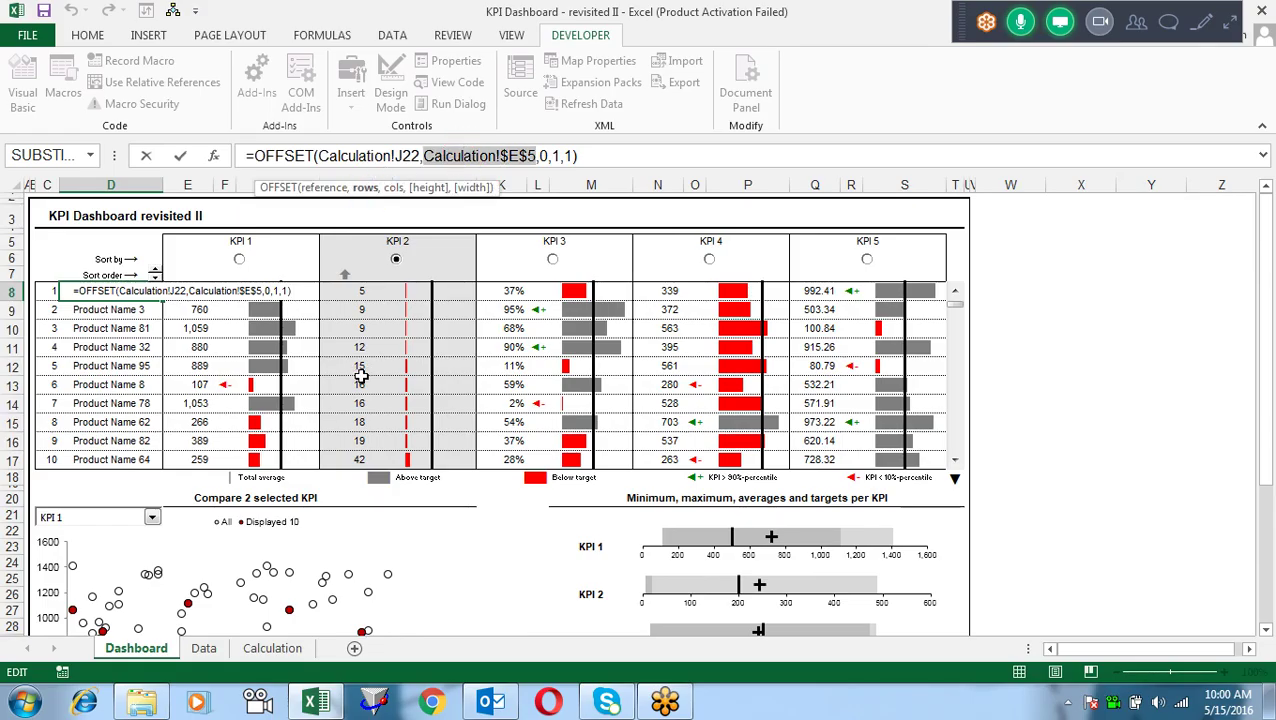
pyautogui.press('Escape')
pyautogui.click(262, 649)
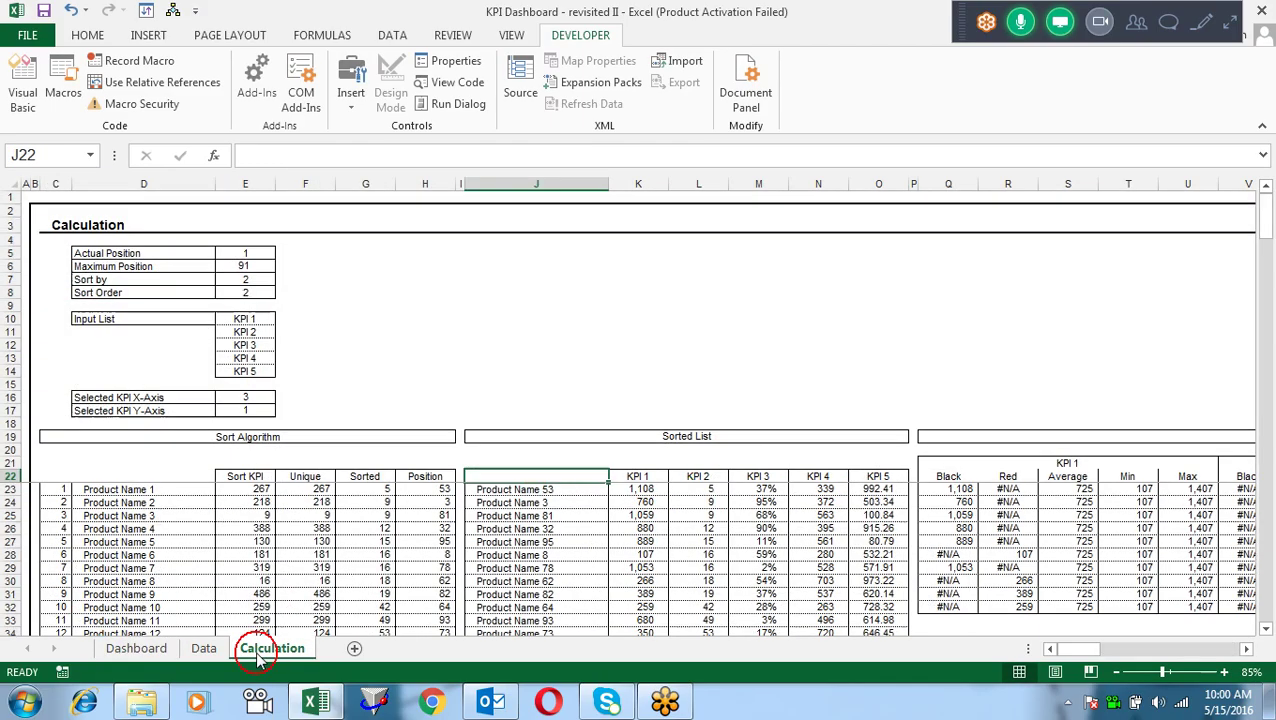
pyautogui.click(262, 253)
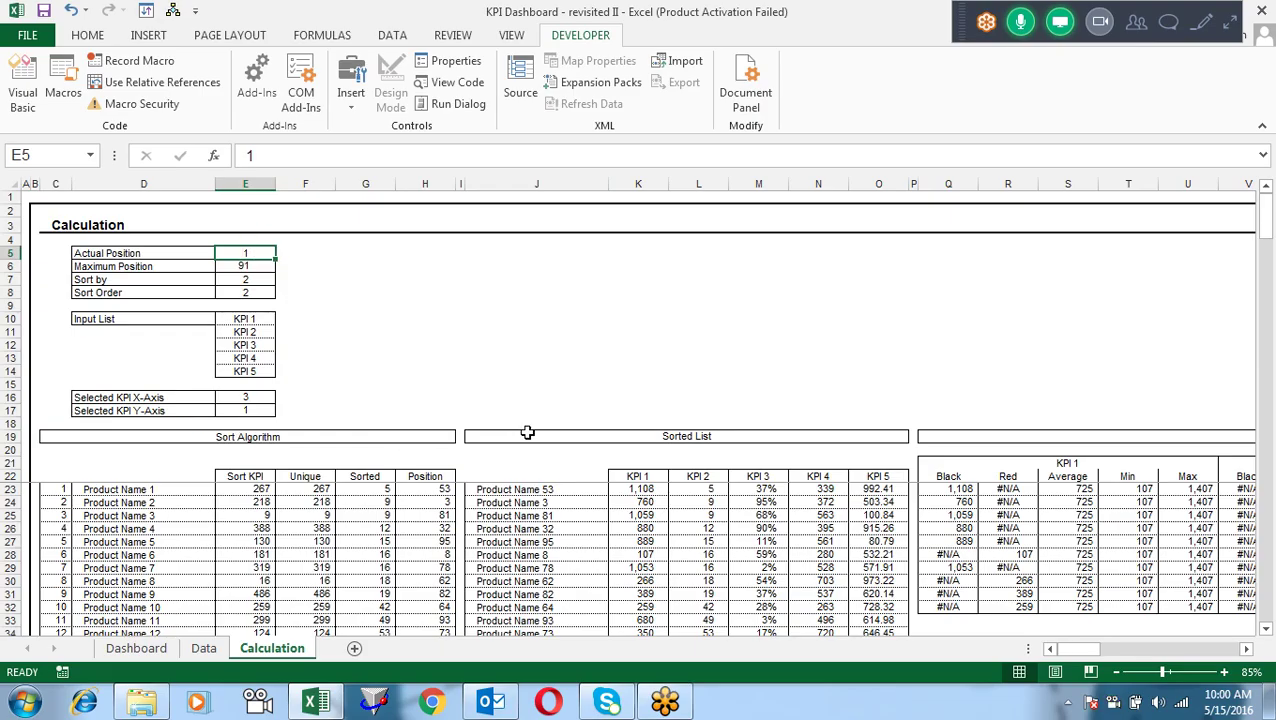
pyautogui.click(539, 477)
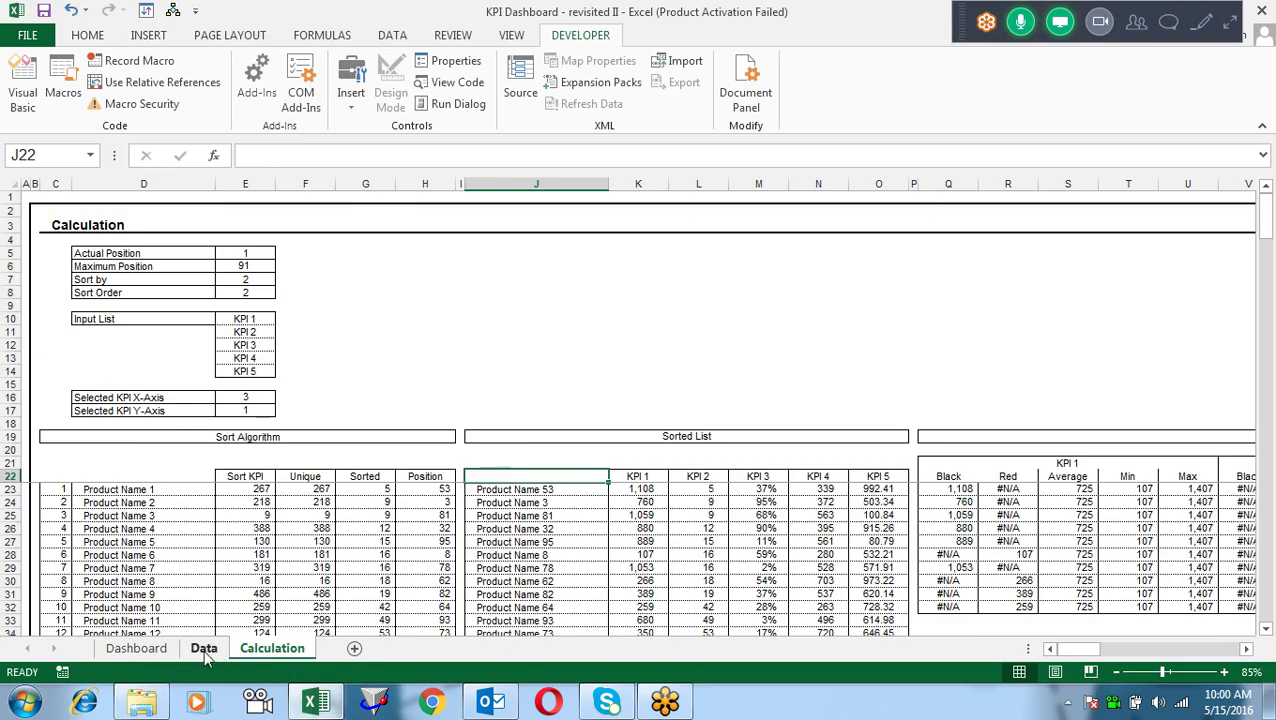
pyautogui.click(160, 648)
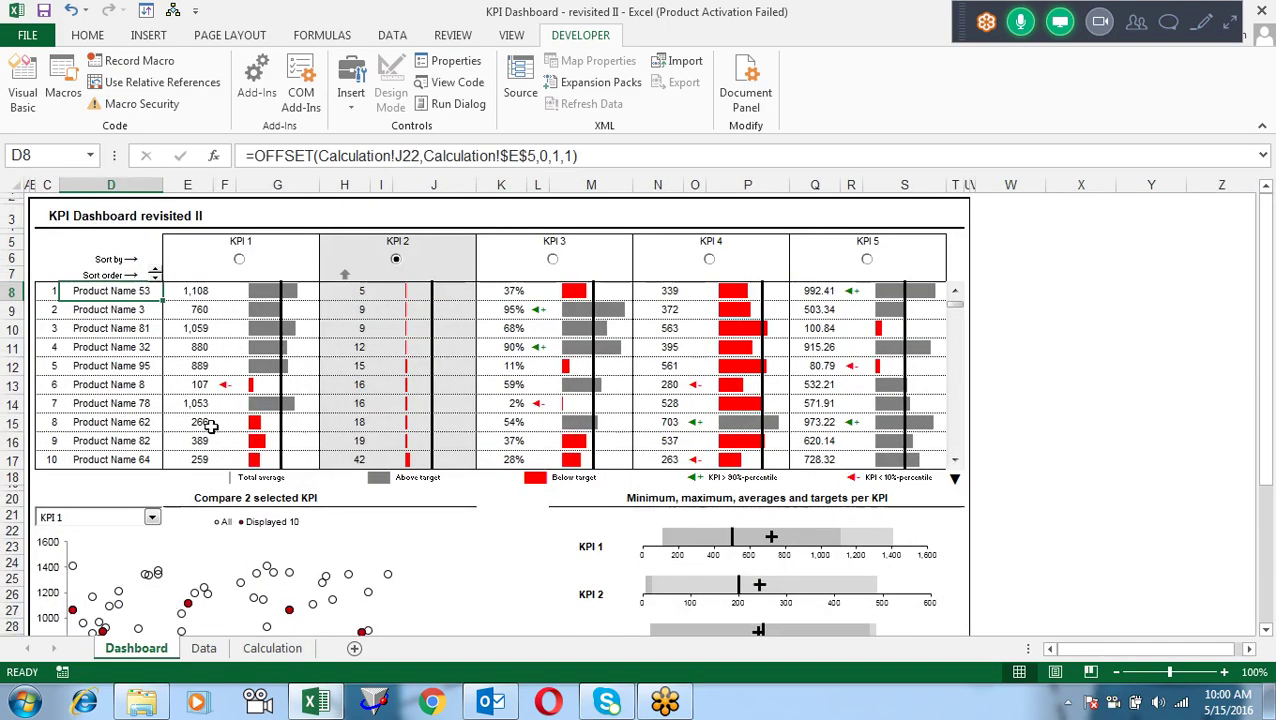
# Step: Step through the product name formulas, then sort the dashboard table by KPI 1 descending
pyautogui.press('Down')
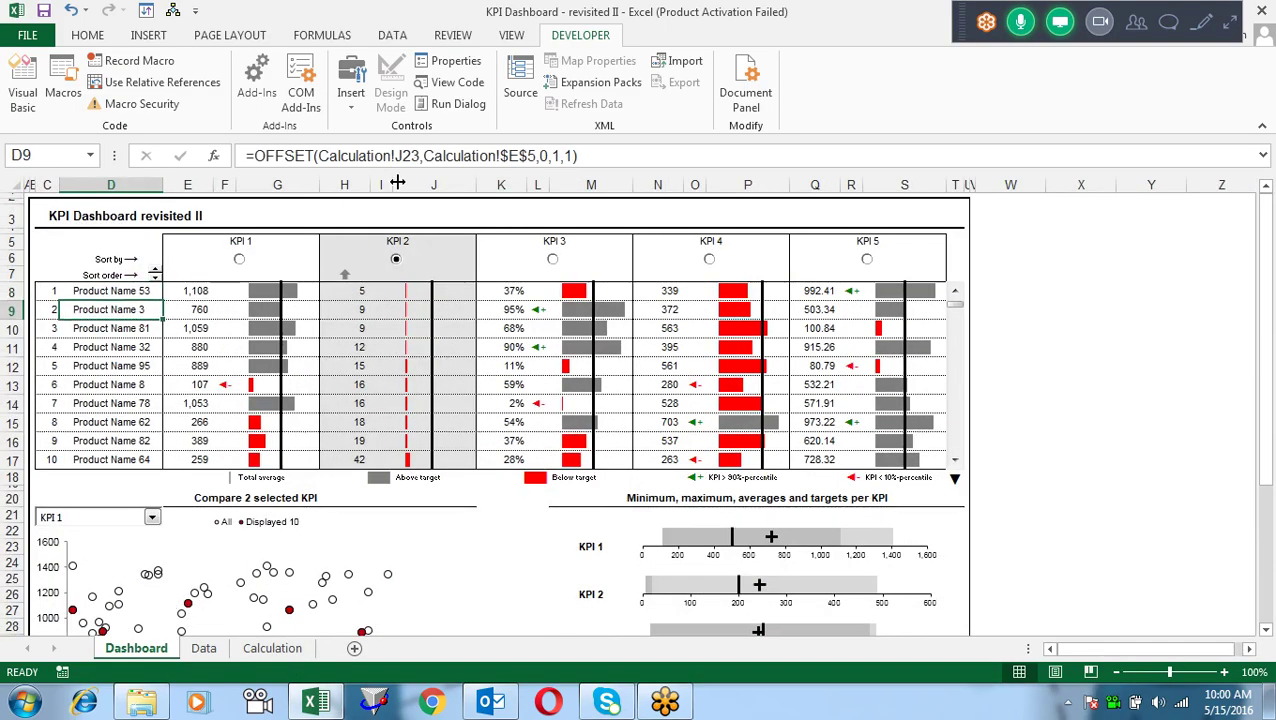
pyautogui.press('Down')
pyautogui.press('Down')
pyautogui.press('Down')
pyautogui.press('Down')
pyautogui.press('Down')
pyautogui.press('Down')
pyautogui.press('Down')
pyautogui.press('Down')
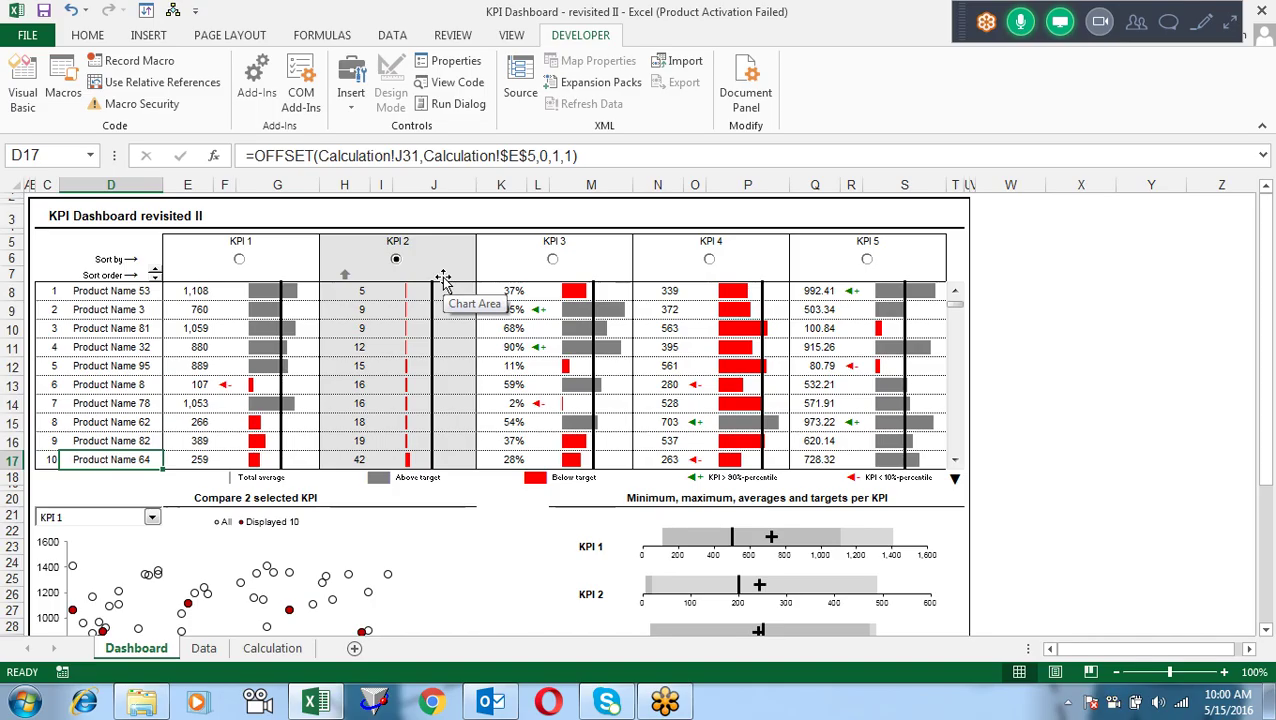
pyautogui.click(954, 458)
pyautogui.moveTo(954, 458); pyautogui.dragTo(954, 346)
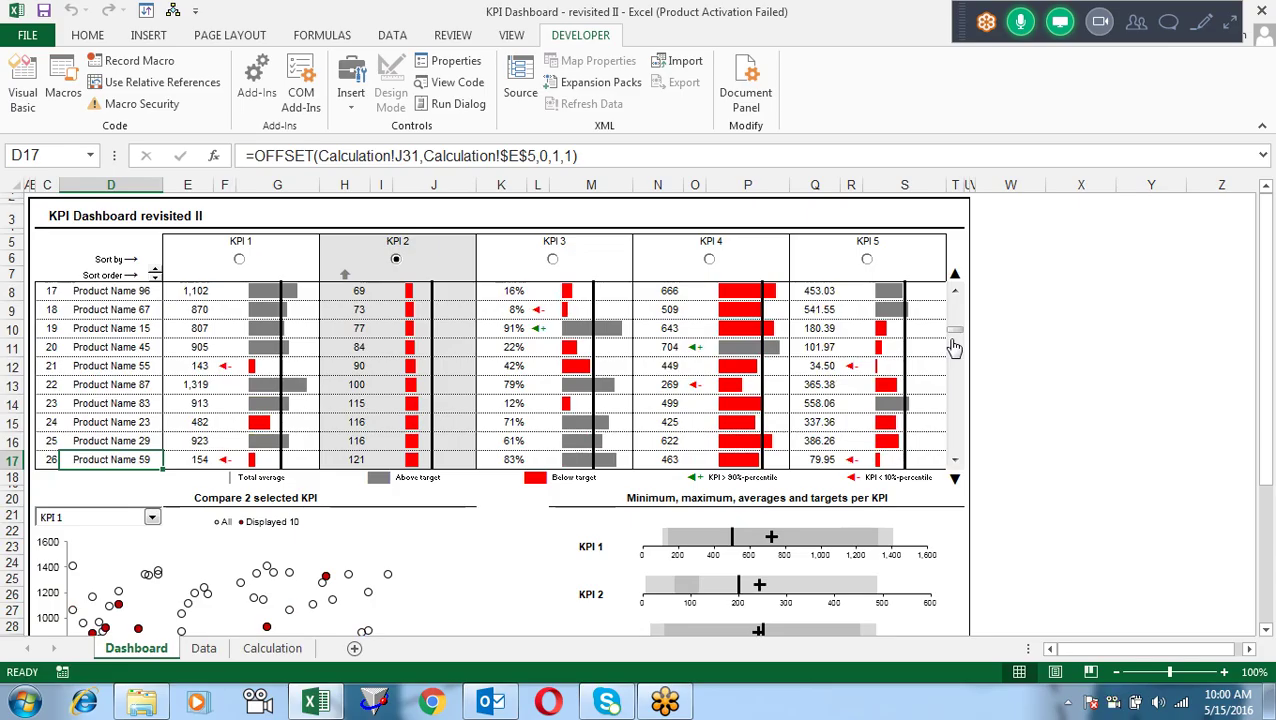
pyautogui.click(239, 261)
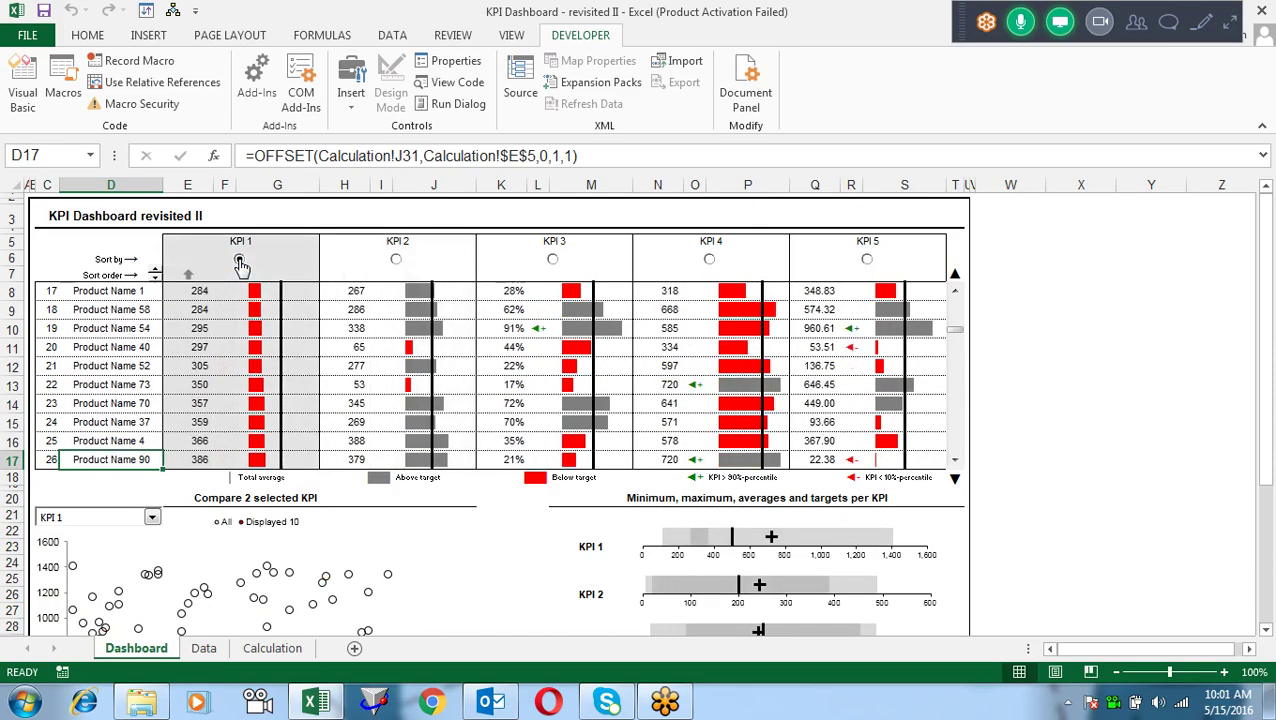
pyautogui.click(156, 281)
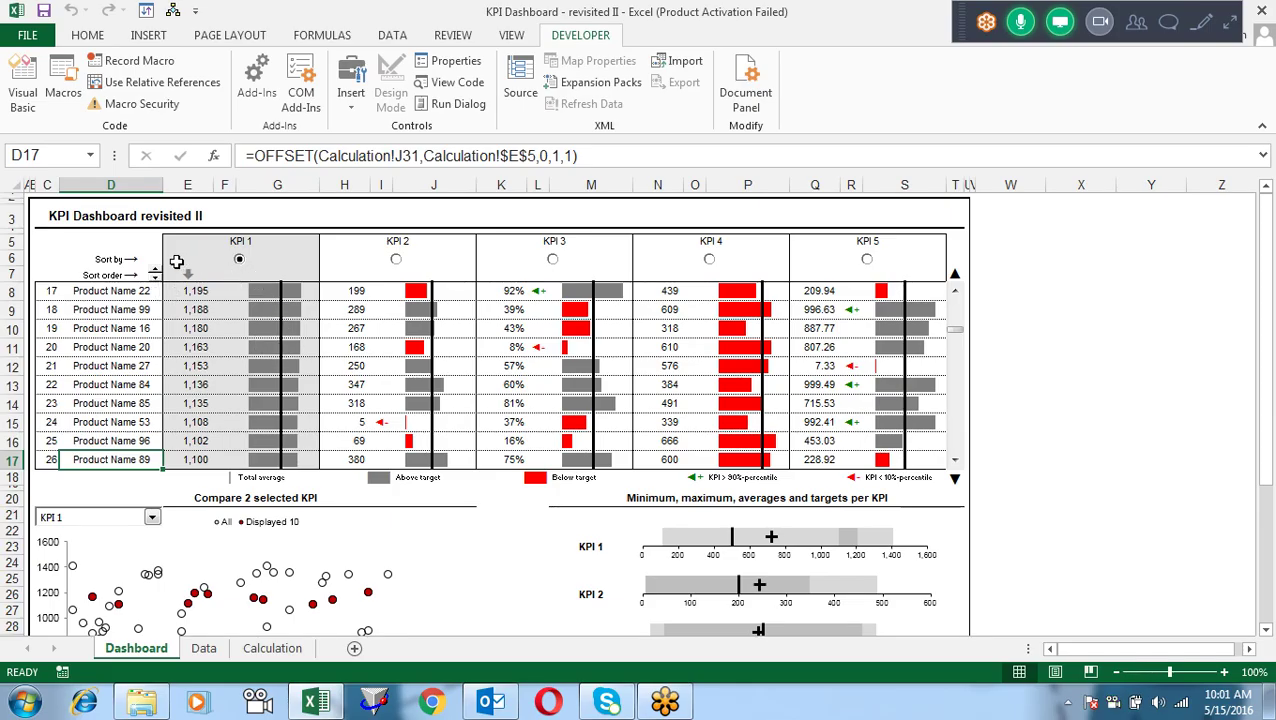
pyautogui.click(176, 262)
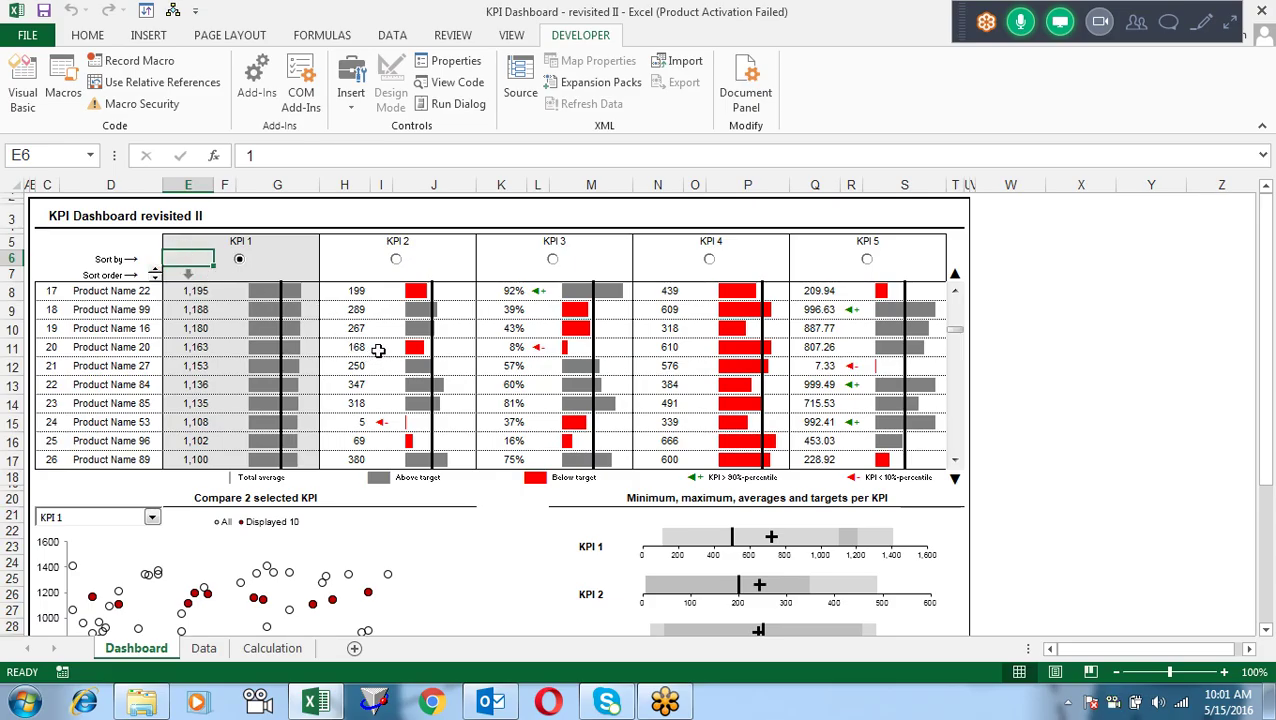
pyautogui.press('Up')
pyautogui.press('Down')
pyautogui.press('Down')
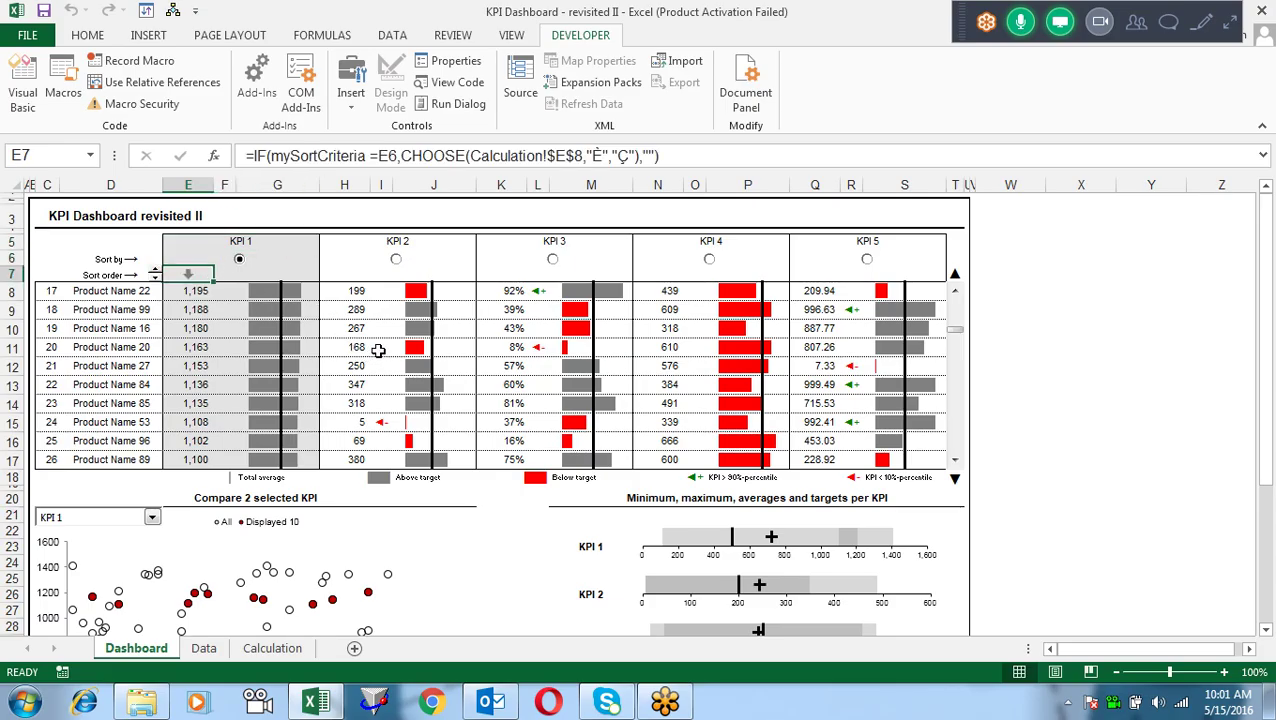
pyautogui.press('Right')
pyautogui.press('Left')
pyautogui.press('Left')
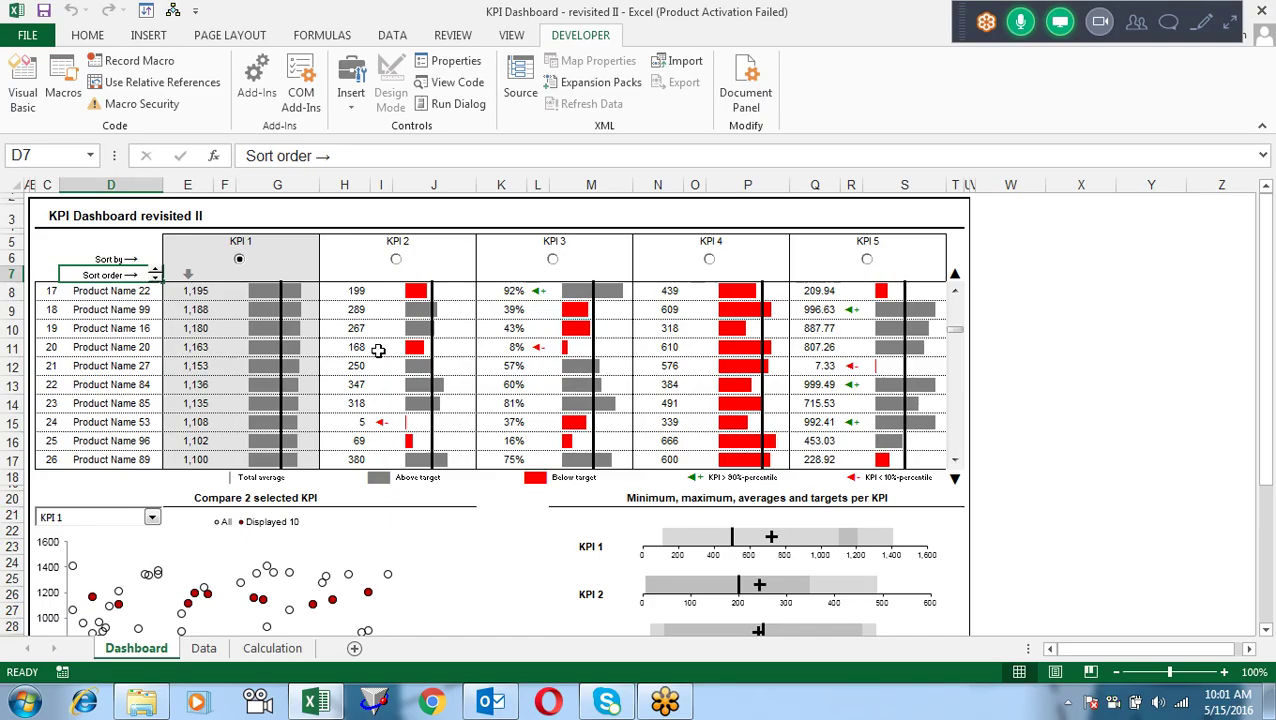
pyautogui.press('Right')
pyautogui.press('Right')
pyautogui.press('Right')
pyautogui.press('Right')
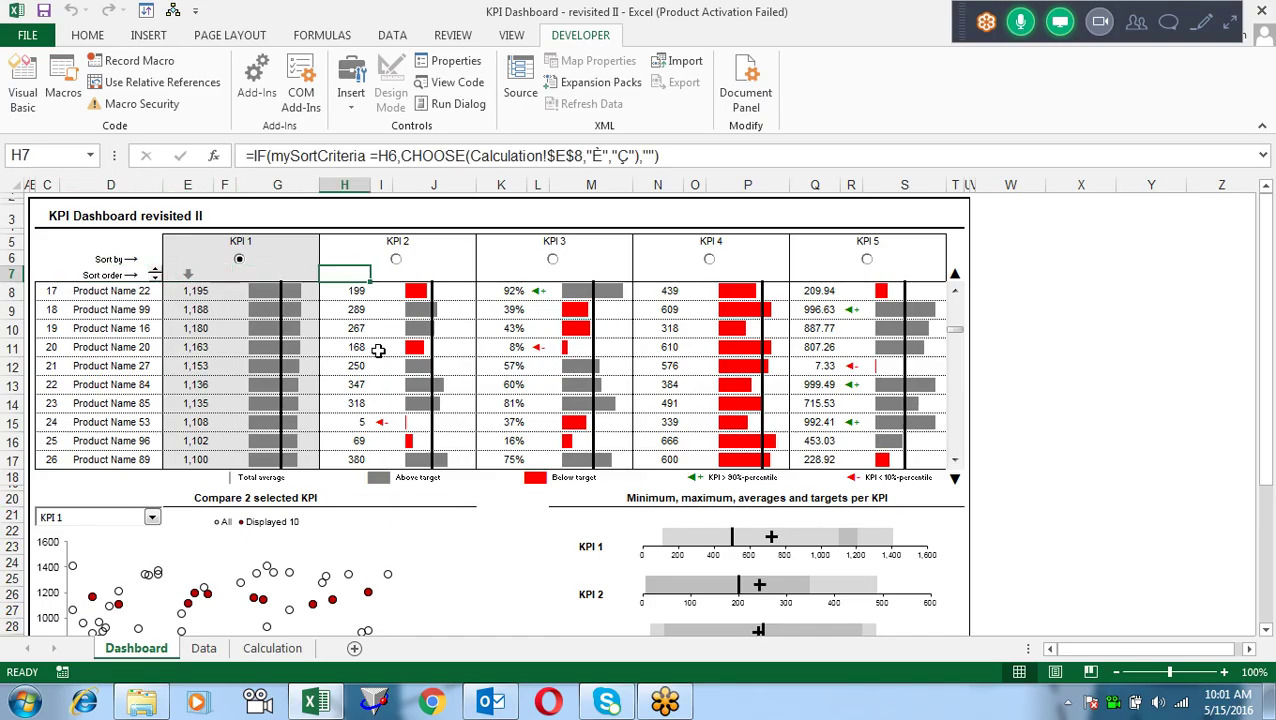
pyautogui.press('Right')
pyautogui.press('Right')
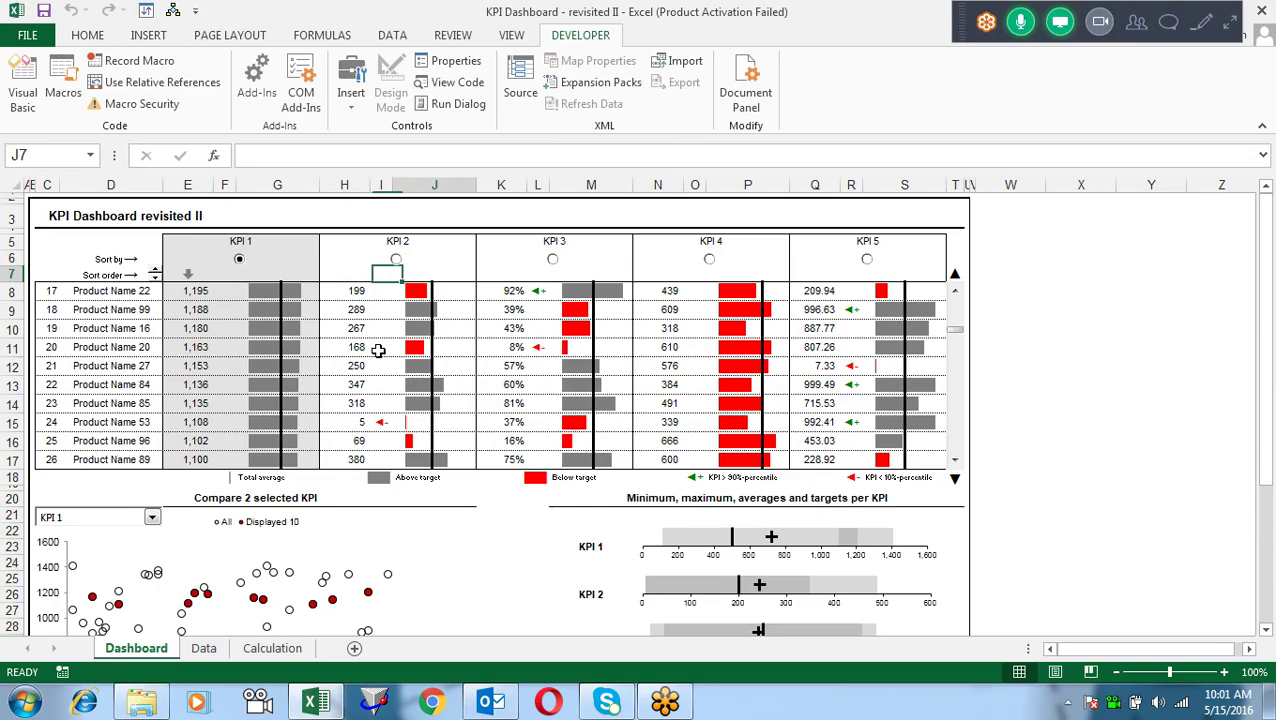
pyautogui.press('Right')
pyautogui.press('Left')
pyautogui.press('Left')
pyautogui.press('Left')
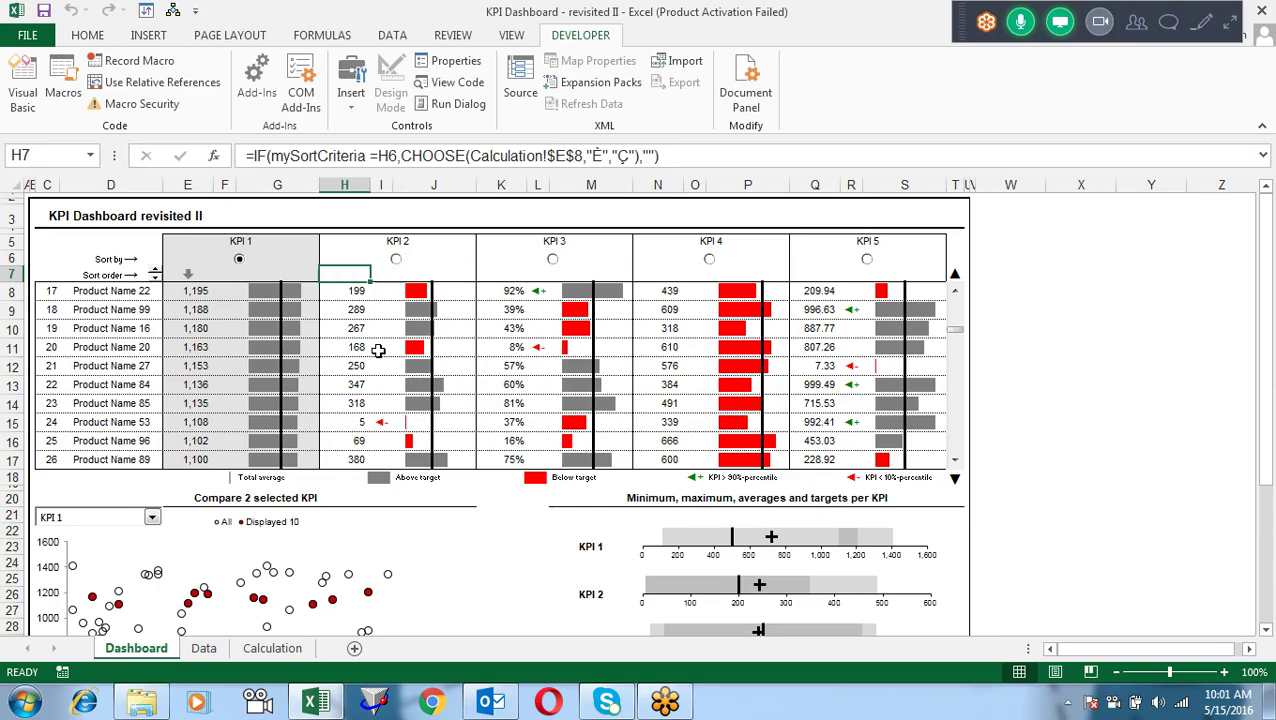
pyautogui.press('Up')
pyautogui.press('Left')
pyautogui.press('Left')
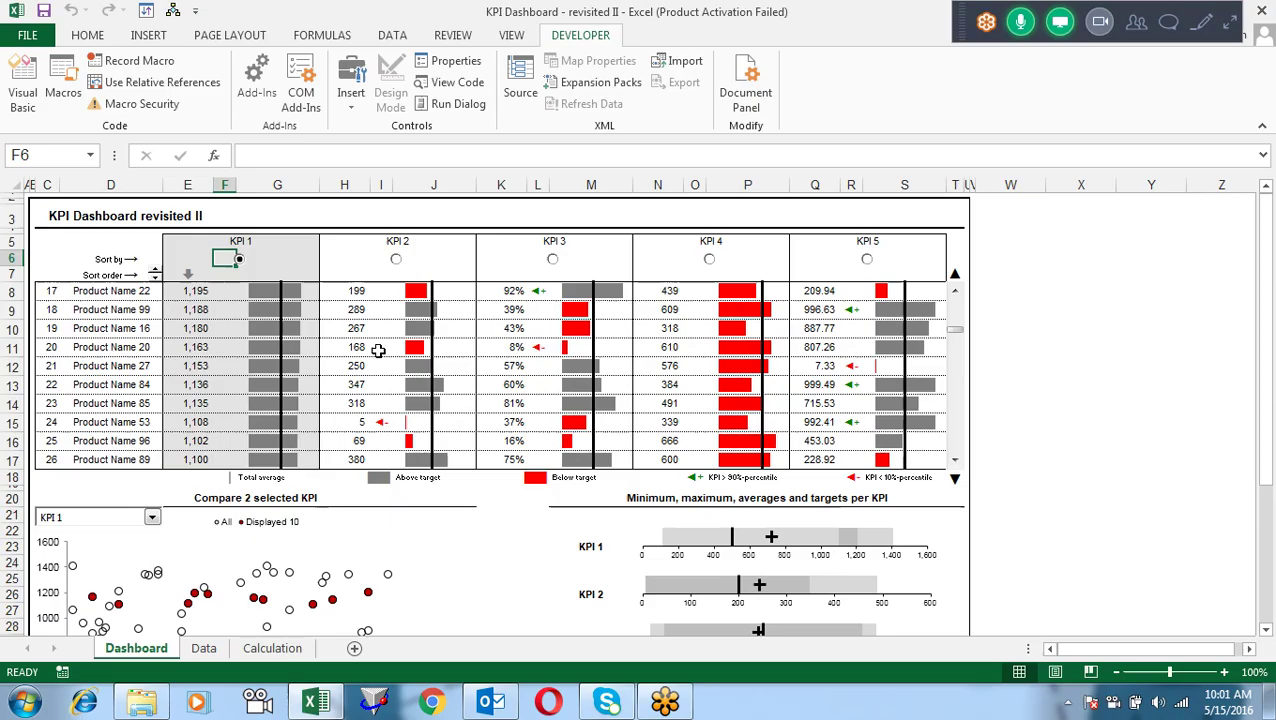
pyautogui.press('Left')
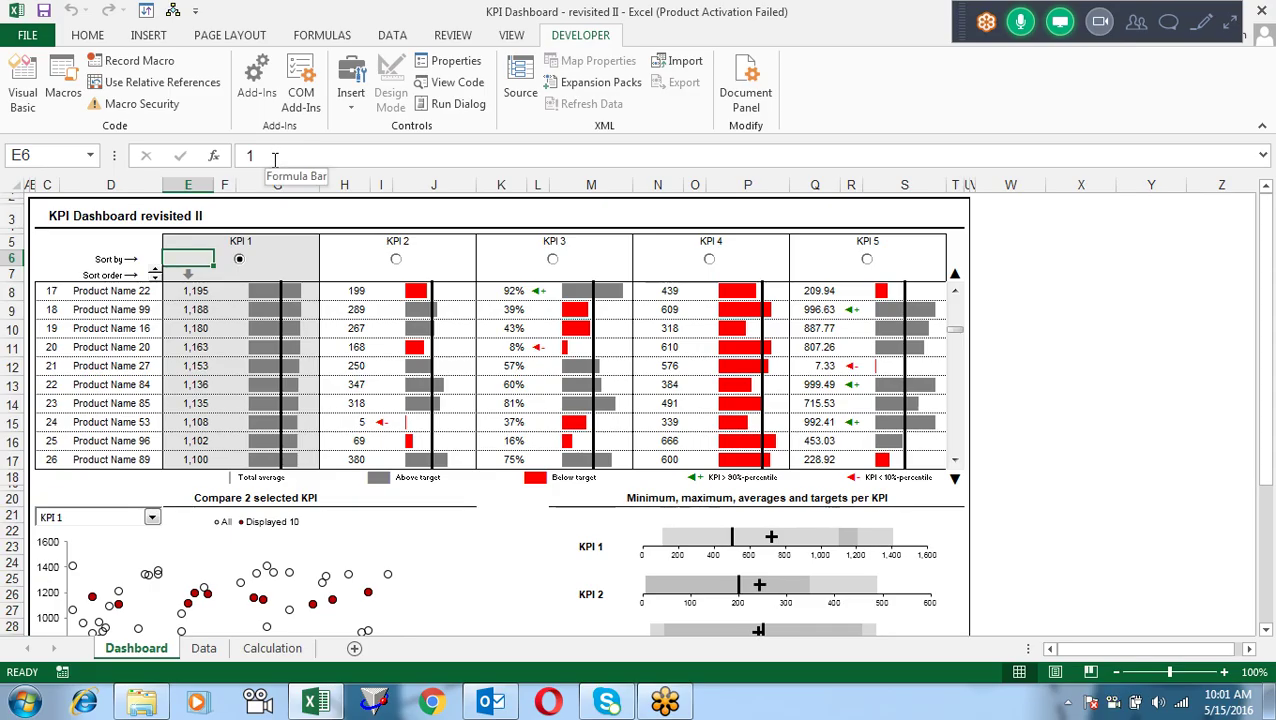
# Step: Give cell E6 a number format that makes its hidden value visible
pyautogui.hotkey('ctrl', '1')
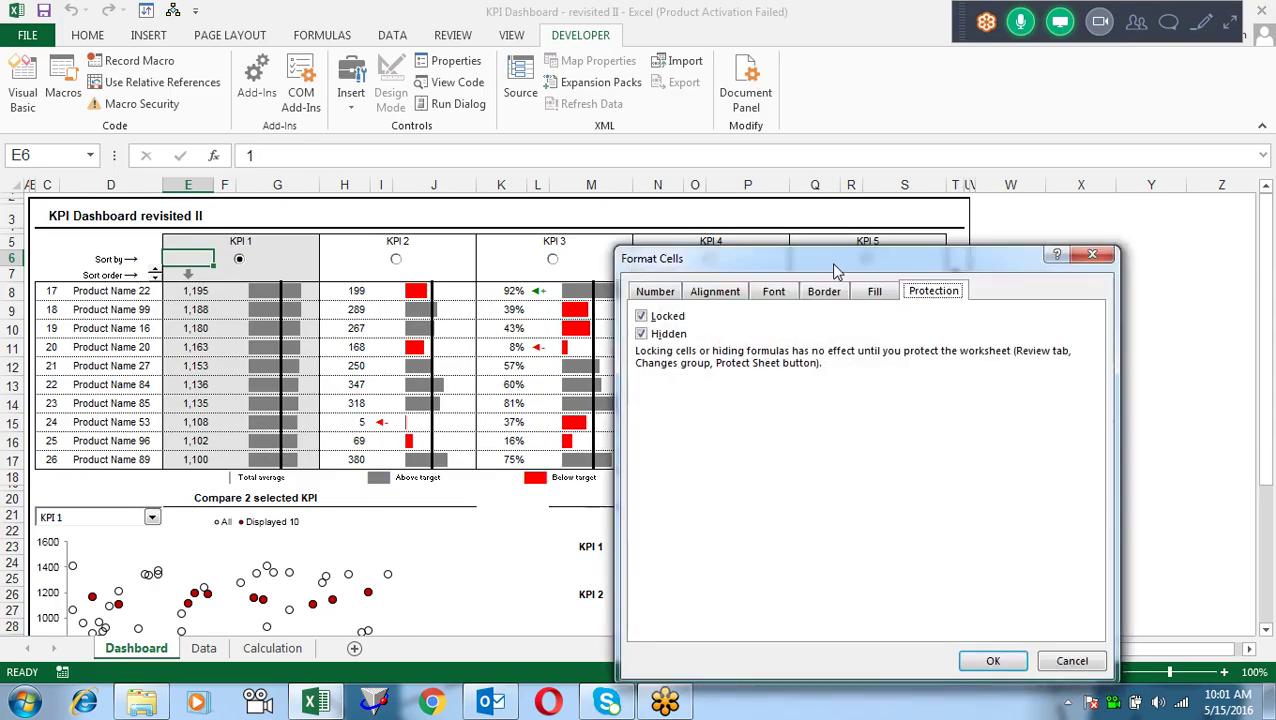
pyautogui.click(641, 289)
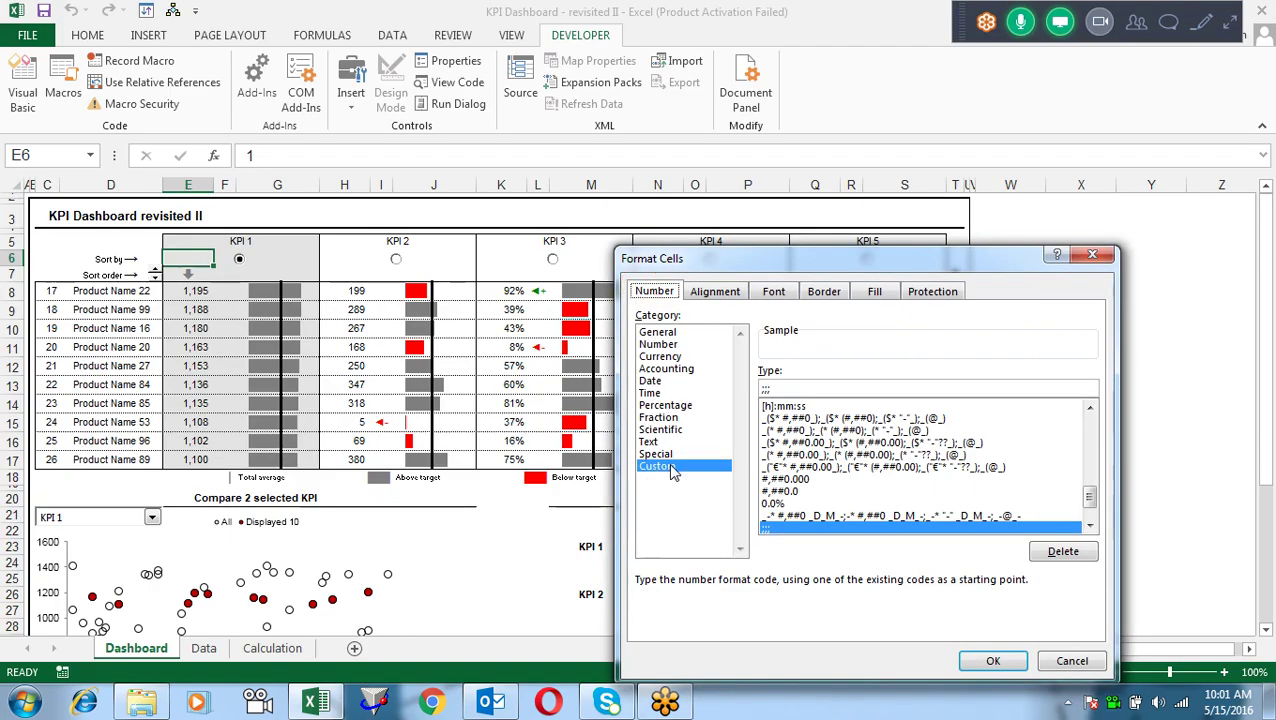
pyautogui.click(657, 331)
pyautogui.click(993, 660)
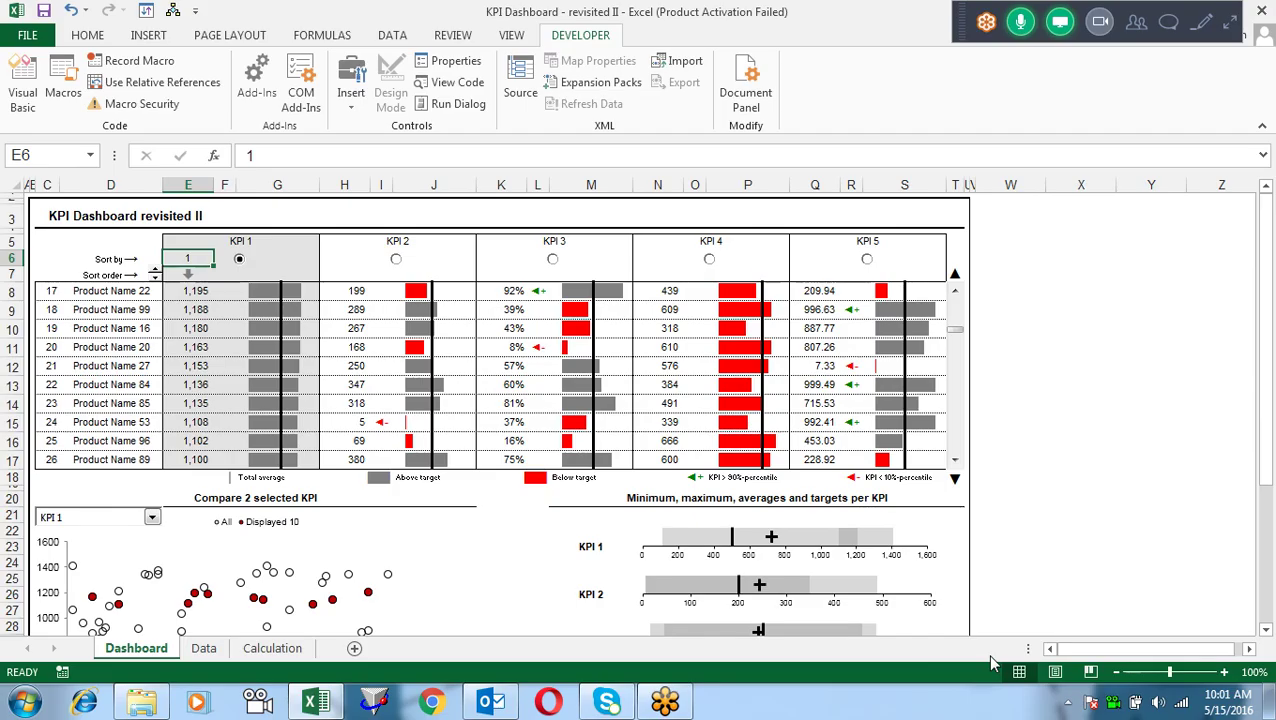
# Step: Reveal the hidden KPI index values in H6, K6, N6 and Q6, then sort by KPI 2
pyautogui.click(340, 258)
pyautogui.keyDown('ctrl'); pyautogui.click(500, 258); pyautogui.keyUp('ctrl')
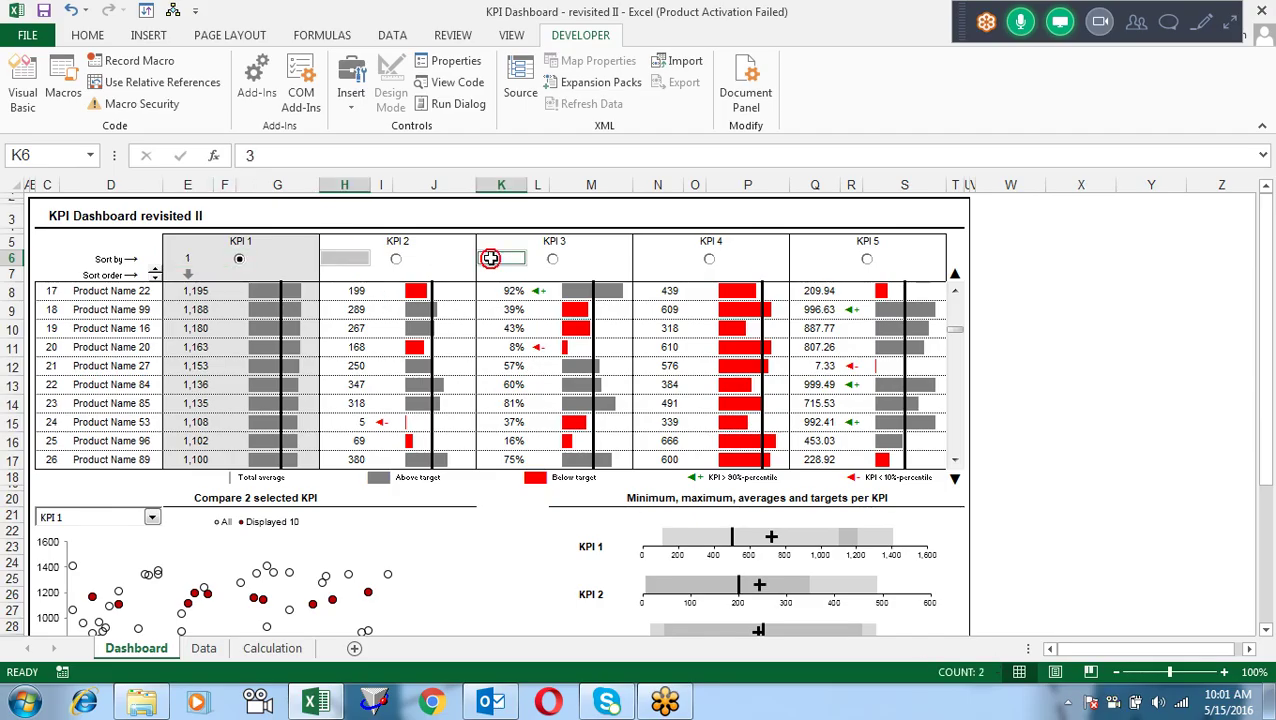
pyautogui.keyDown('ctrl'); pyautogui.click(657, 258); pyautogui.keyUp('ctrl')
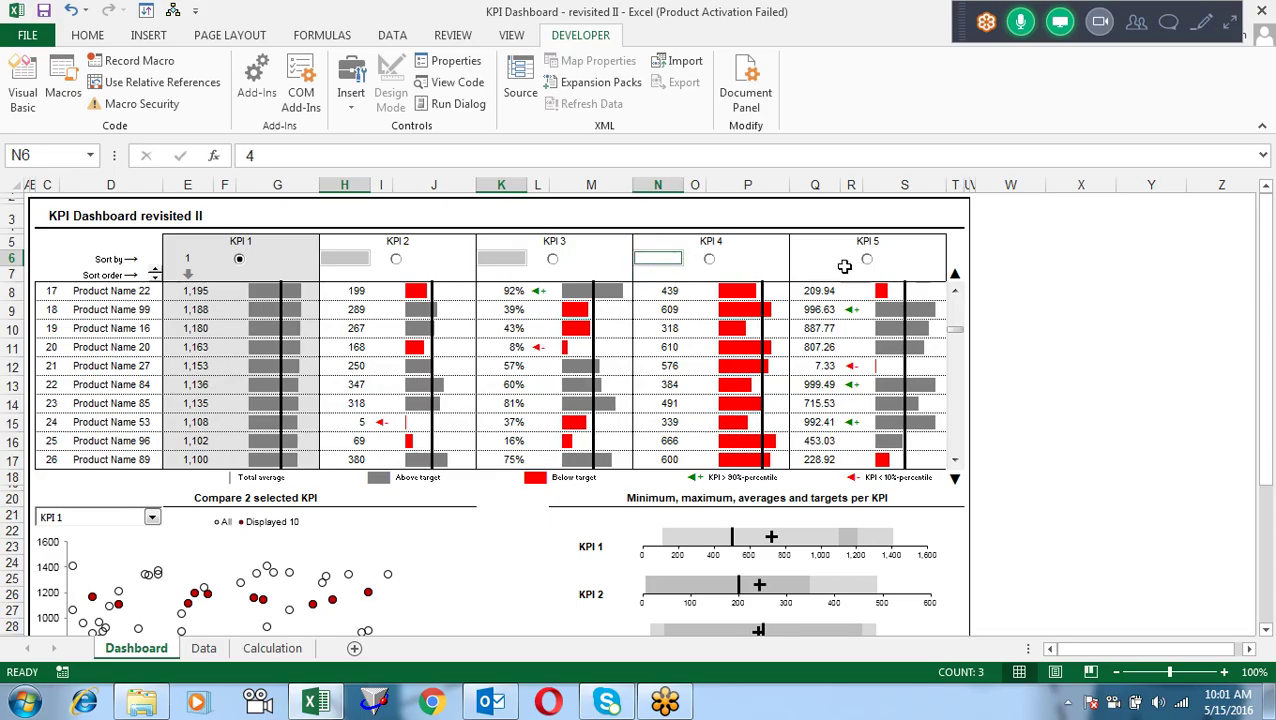
pyautogui.keyDown('ctrl'); pyautogui.click(812, 258); pyautogui.keyUp('ctrl')
pyautogui.hotkey('ctrl', 'shift', '1')
pyautogui.hotkey('ctrl', 'shift', '~')
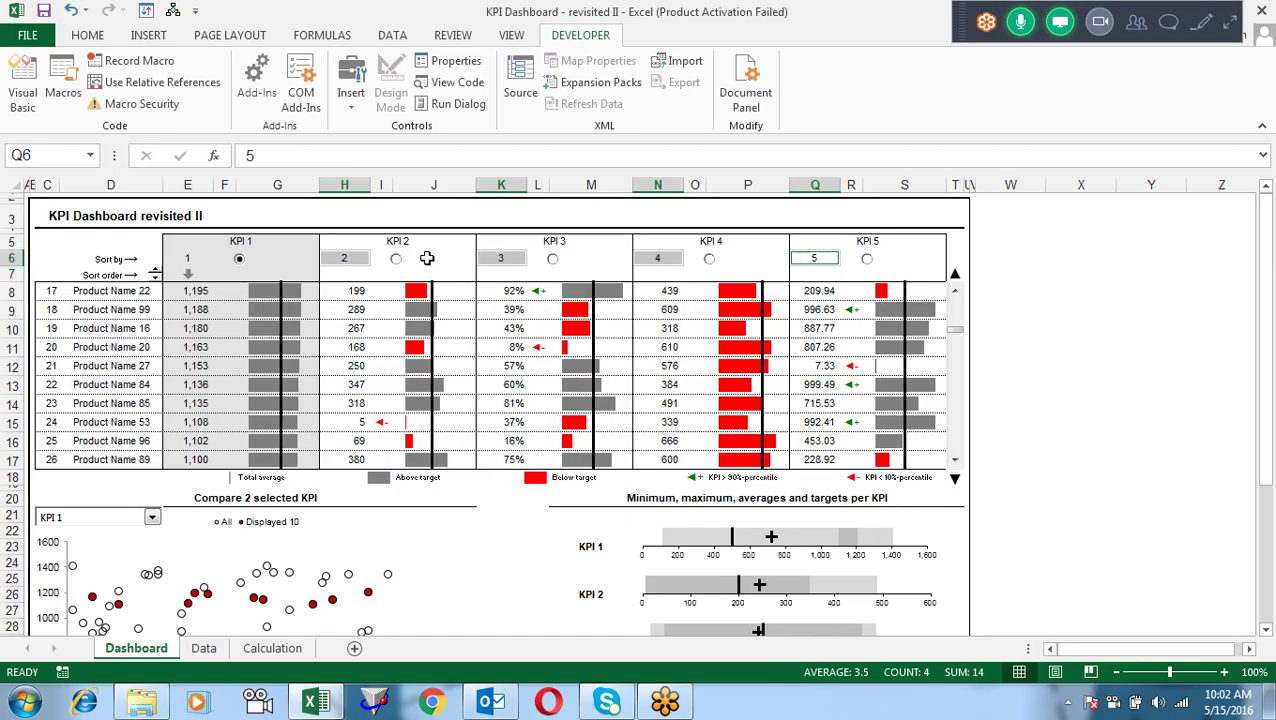
pyautogui.click(427, 258)
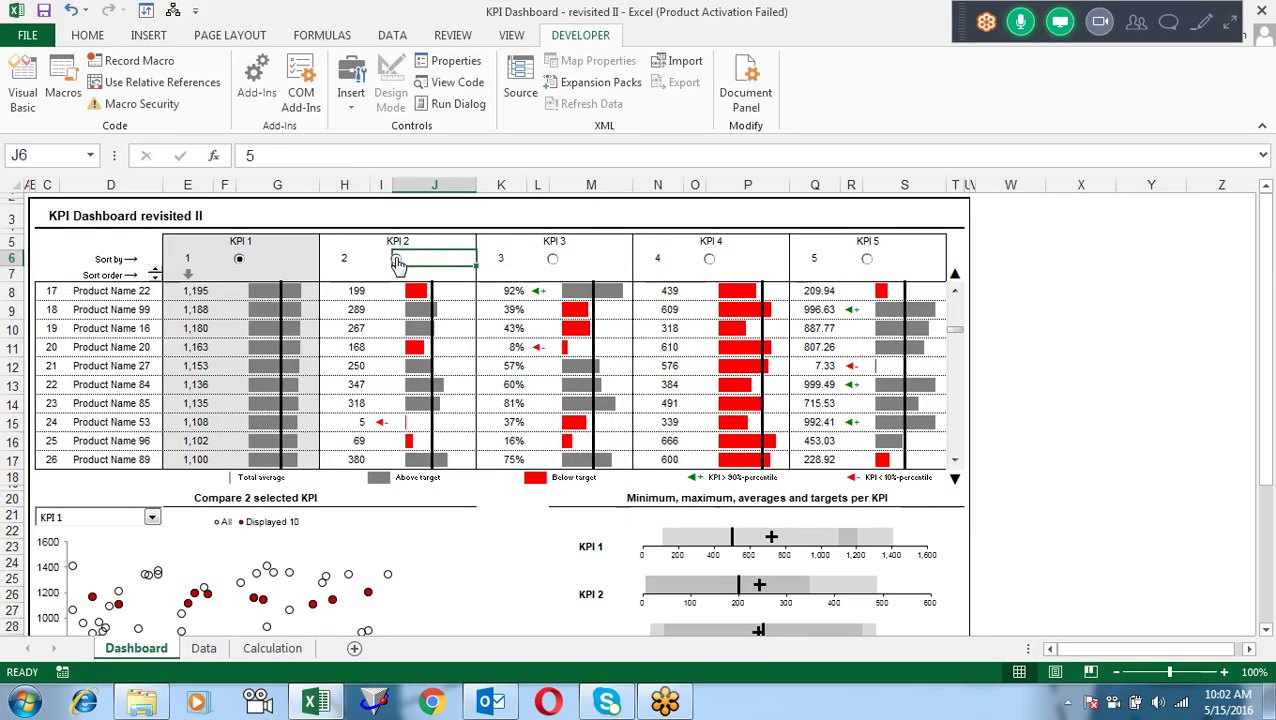
pyautogui.click(396, 259)
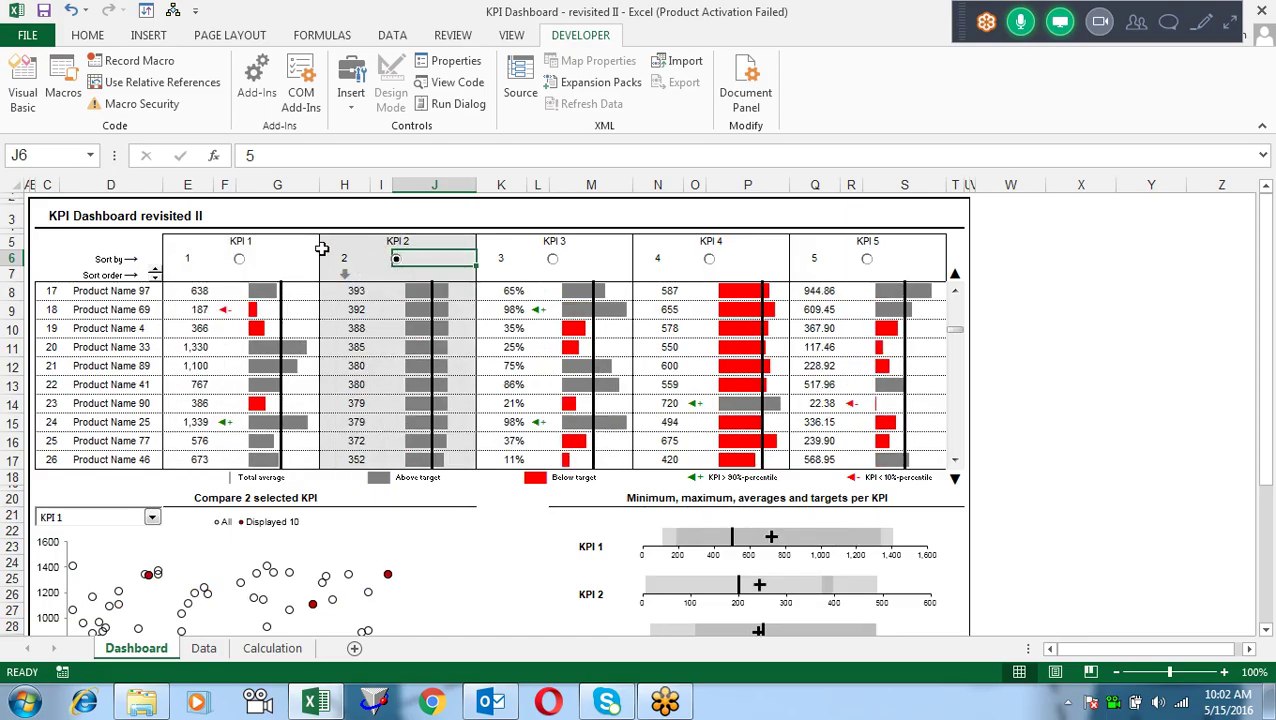
# Step: Check the Sort by value in Calculation!E7, then re-sort the dashboard table by KPI 1
pyautogui.click(272, 648)
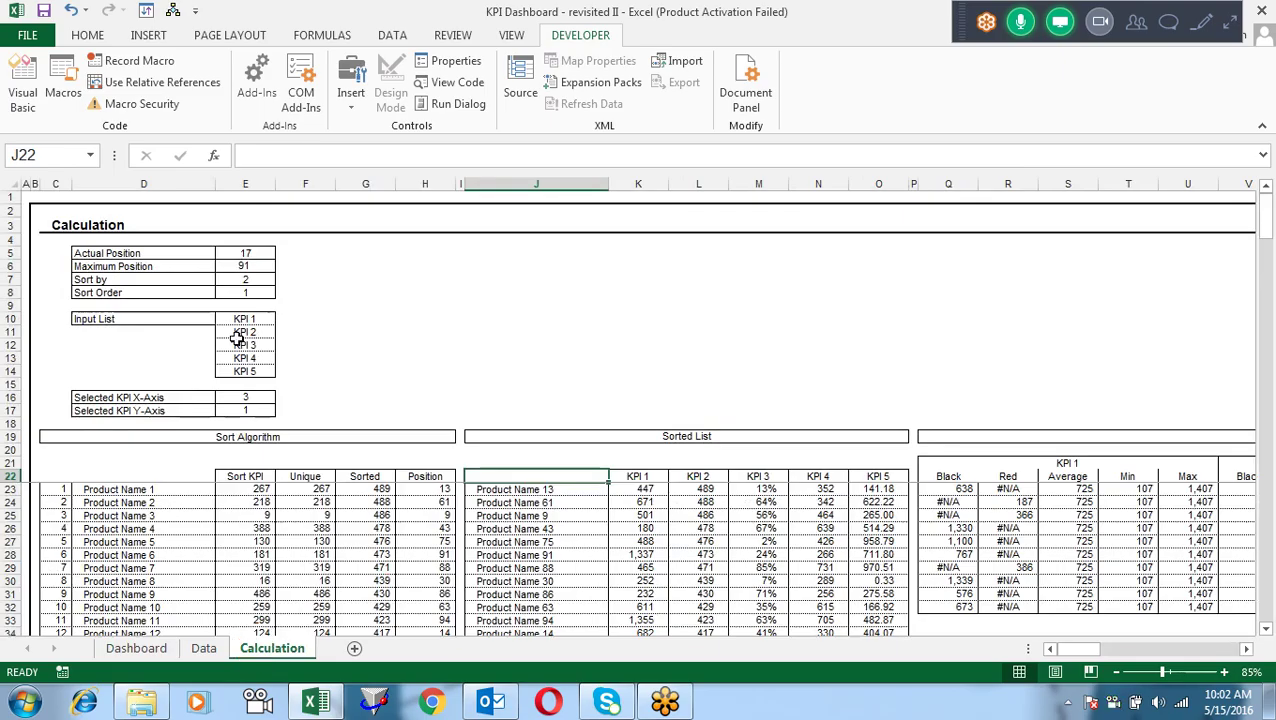
pyautogui.click(255, 280)
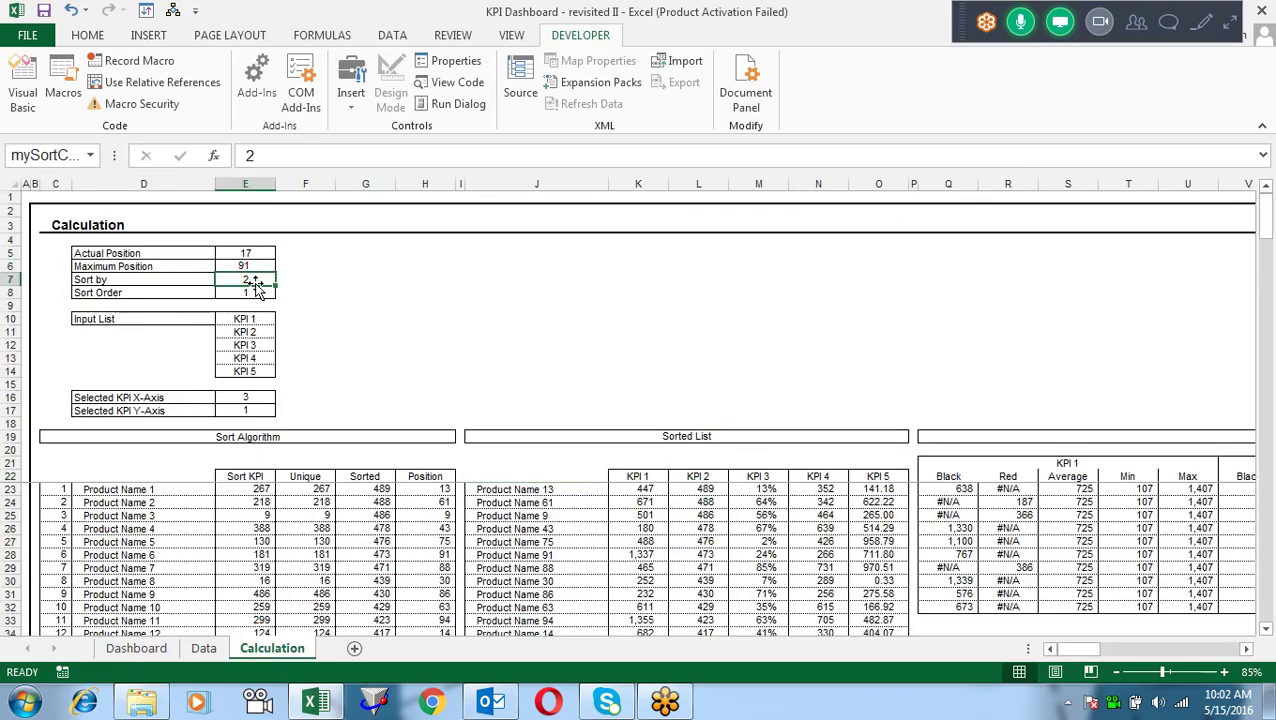
pyautogui.click(136, 648)
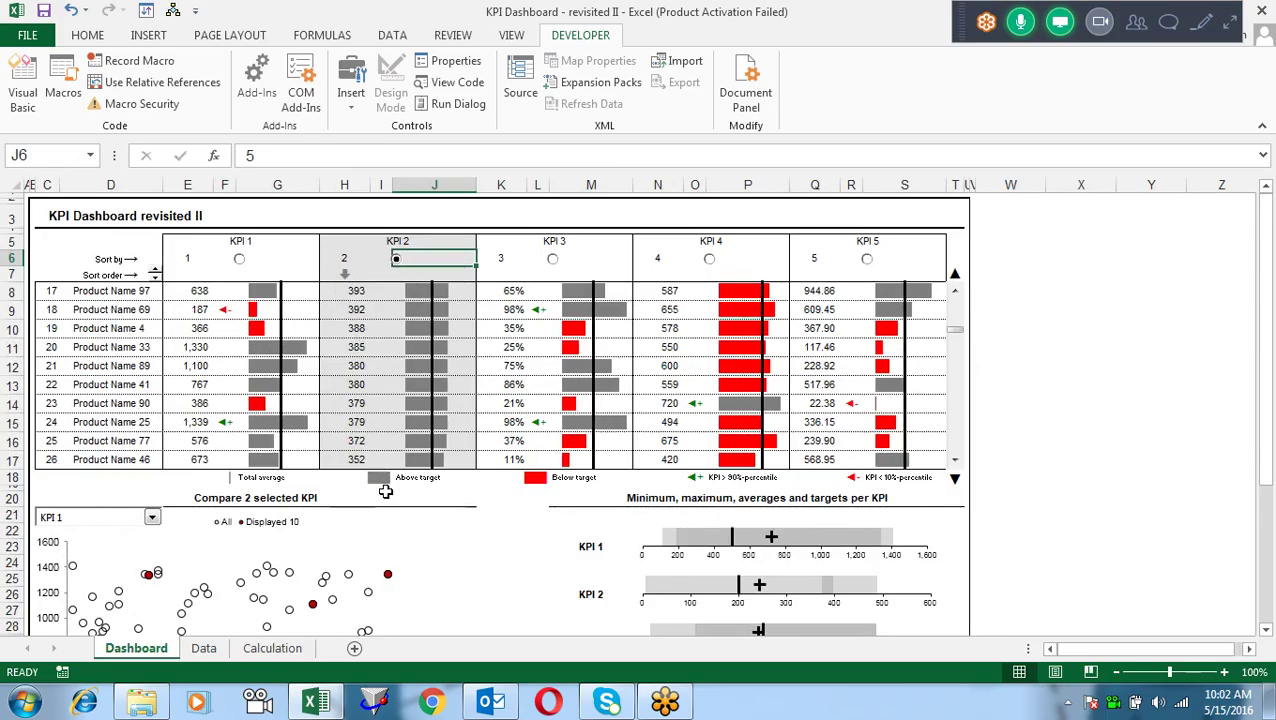
pyautogui.click(237, 262)
pyautogui.click(270, 260)
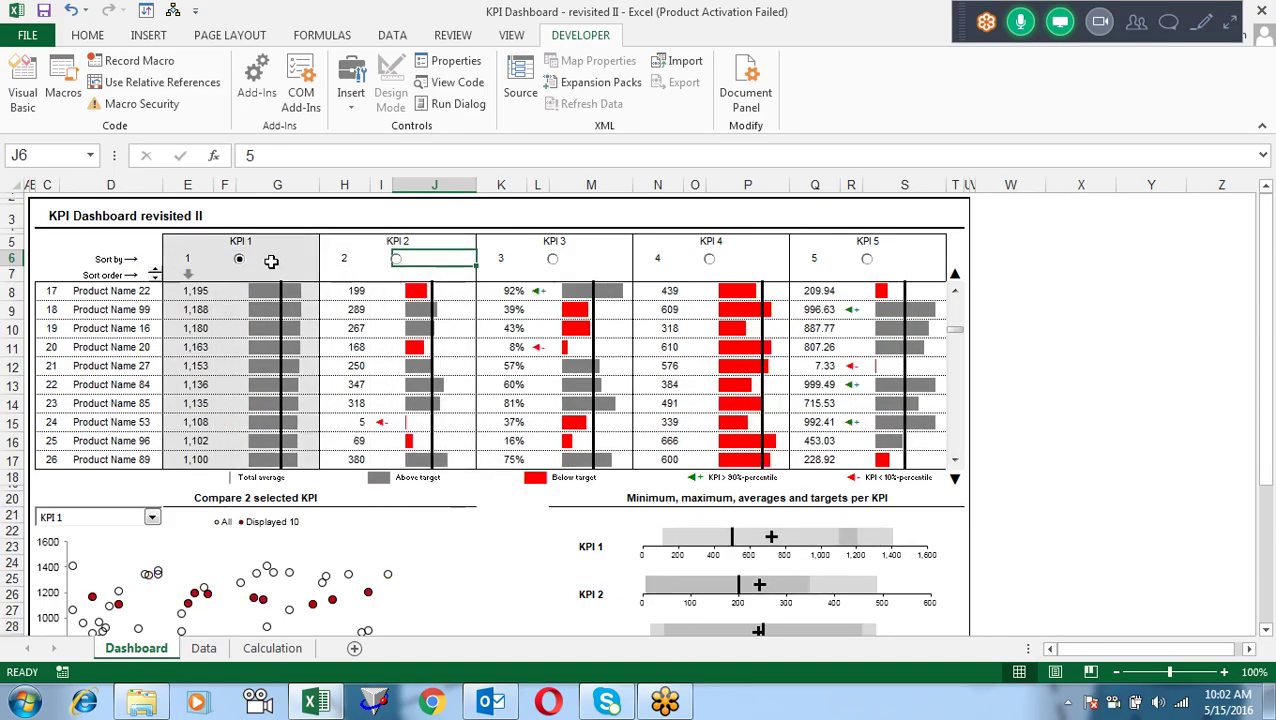
pyautogui.click(88, 35)
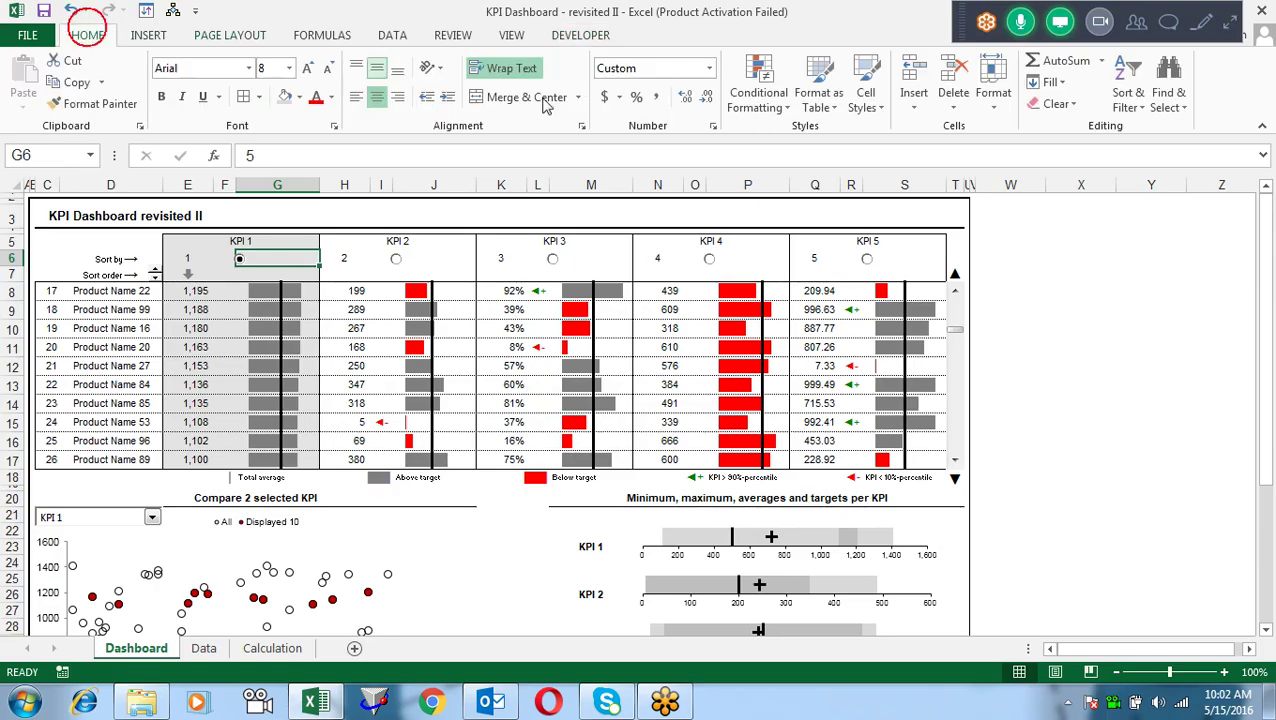
pyautogui.click(758, 92)
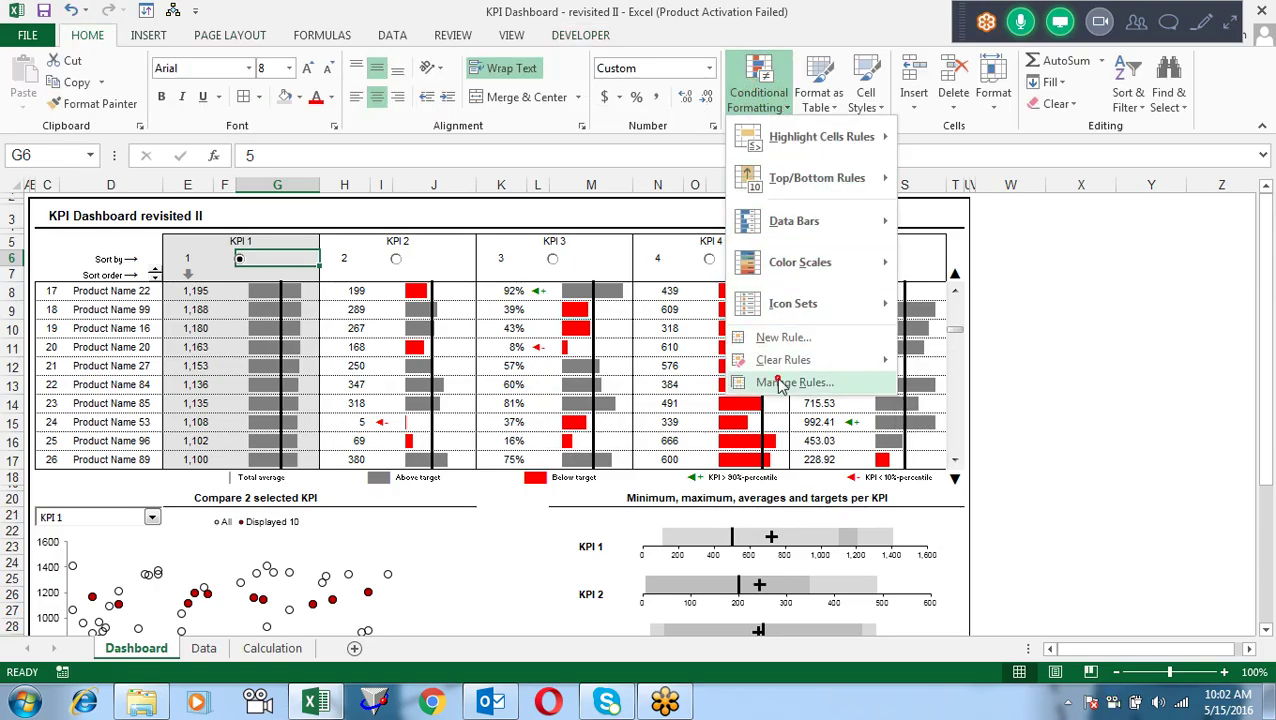
pyautogui.click(780, 382)
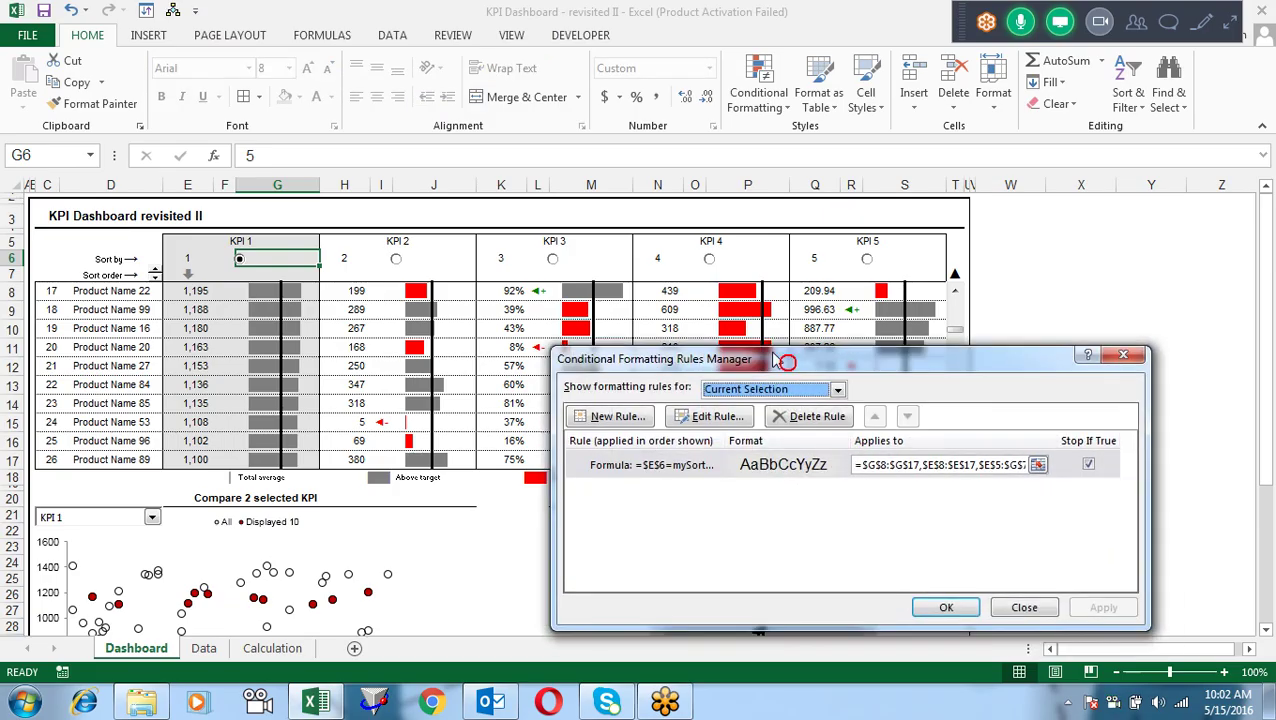
pyautogui.moveTo(653, 368); pyautogui.dragTo(547, 168)
pyautogui.doubleClick(605, 278)
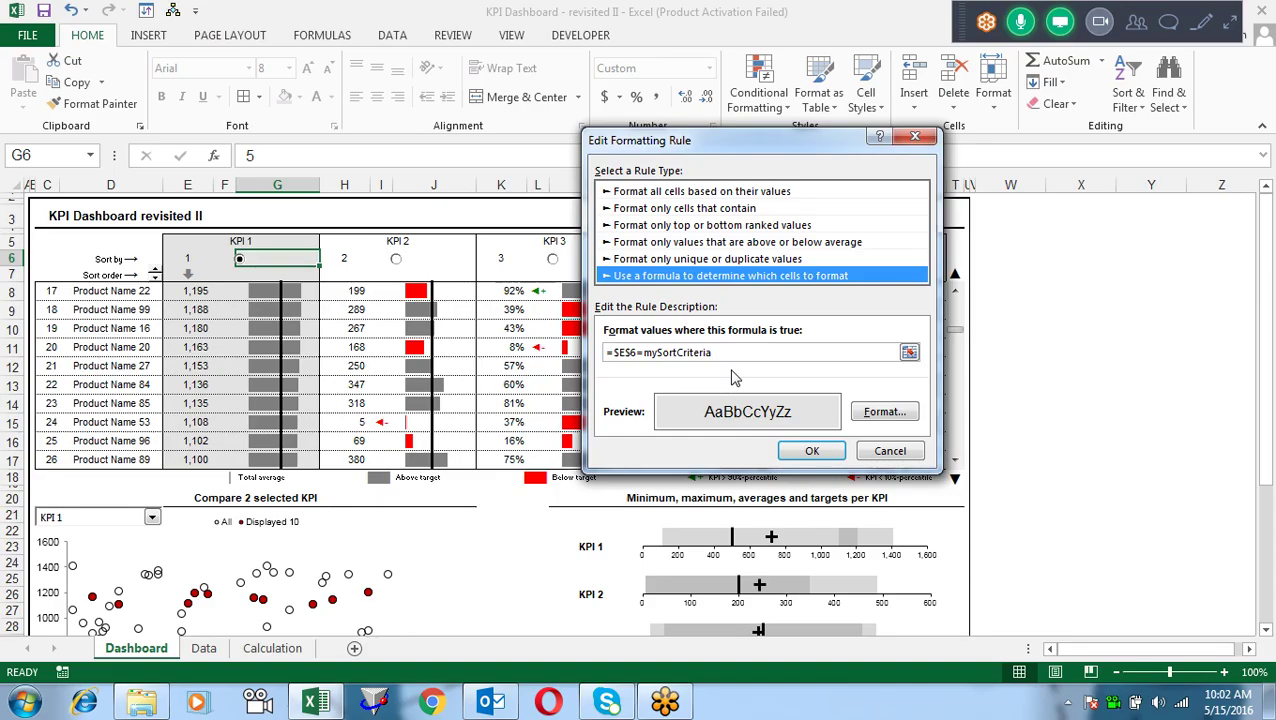
pyautogui.press('Return')
pyautogui.click(824, 416)
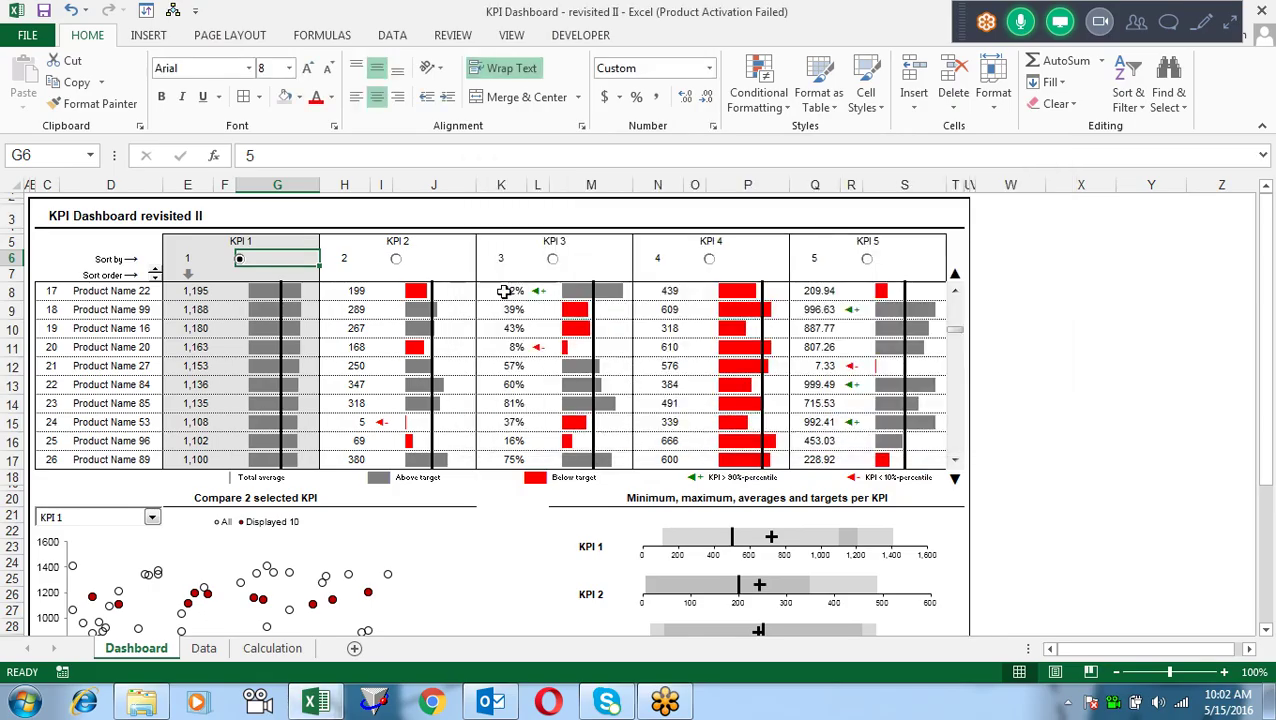
pyautogui.click(364, 256)
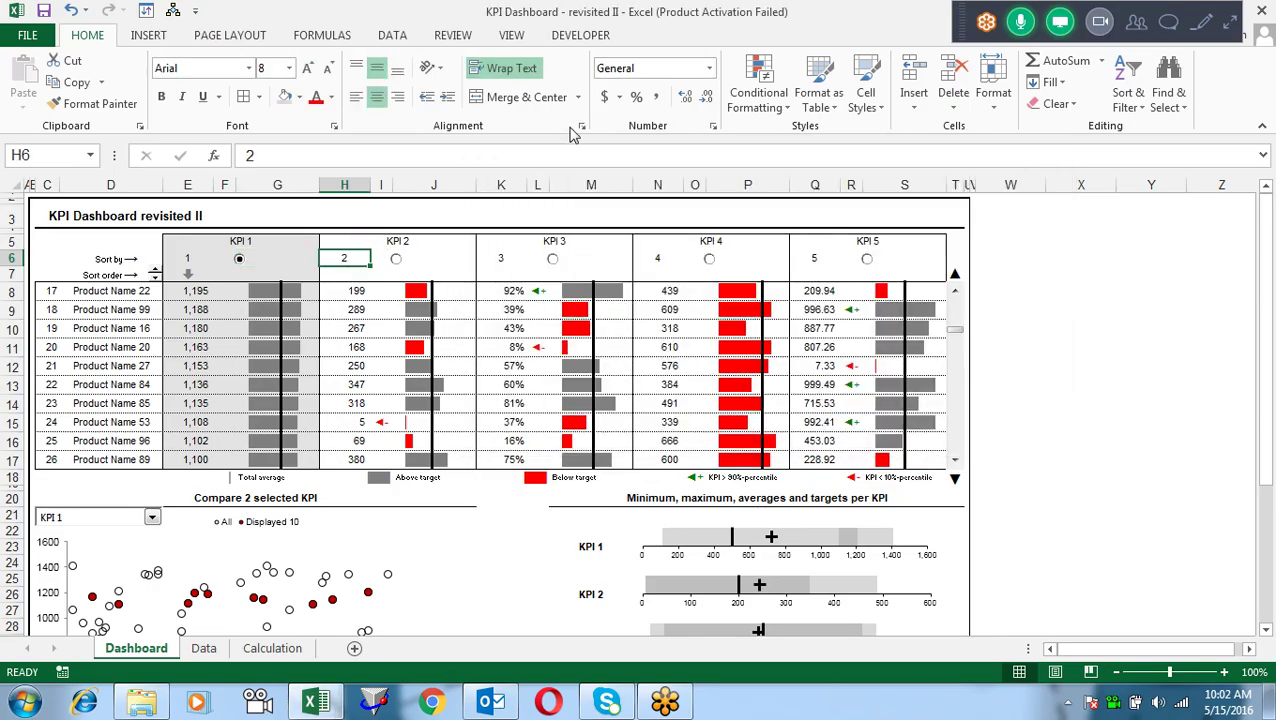
pyautogui.click(741, 80)
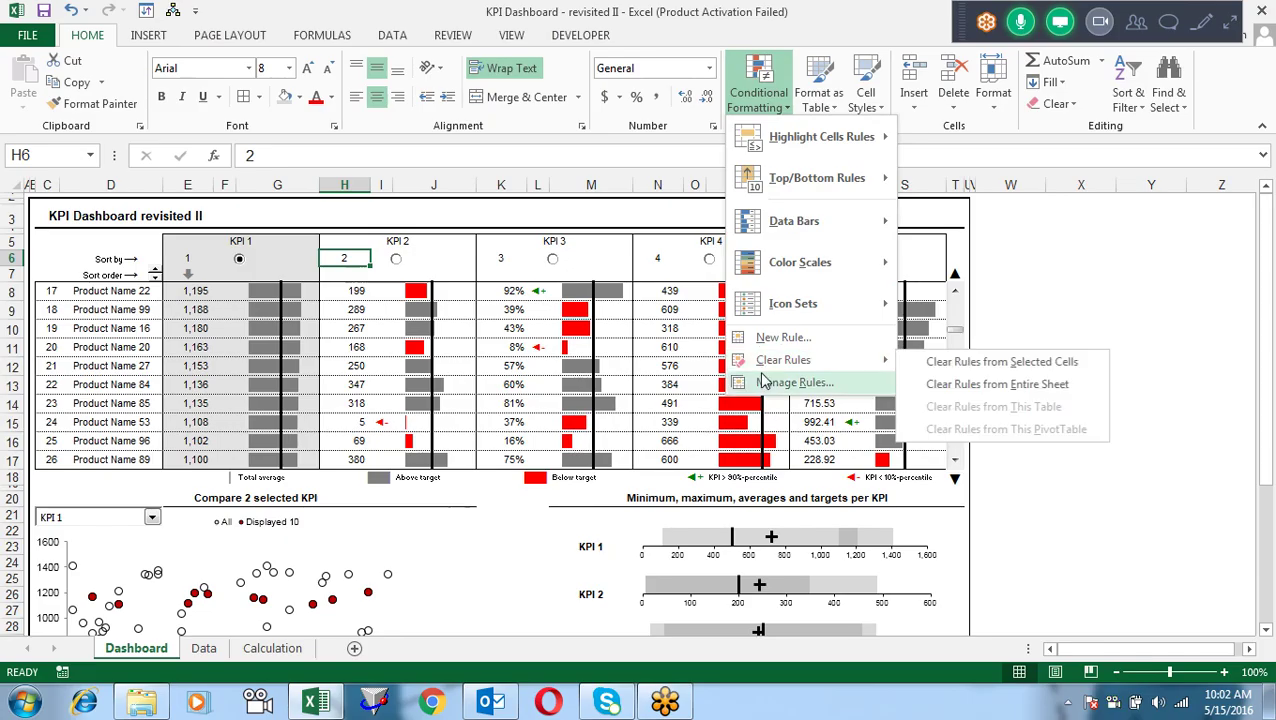
pyautogui.click(765, 385)
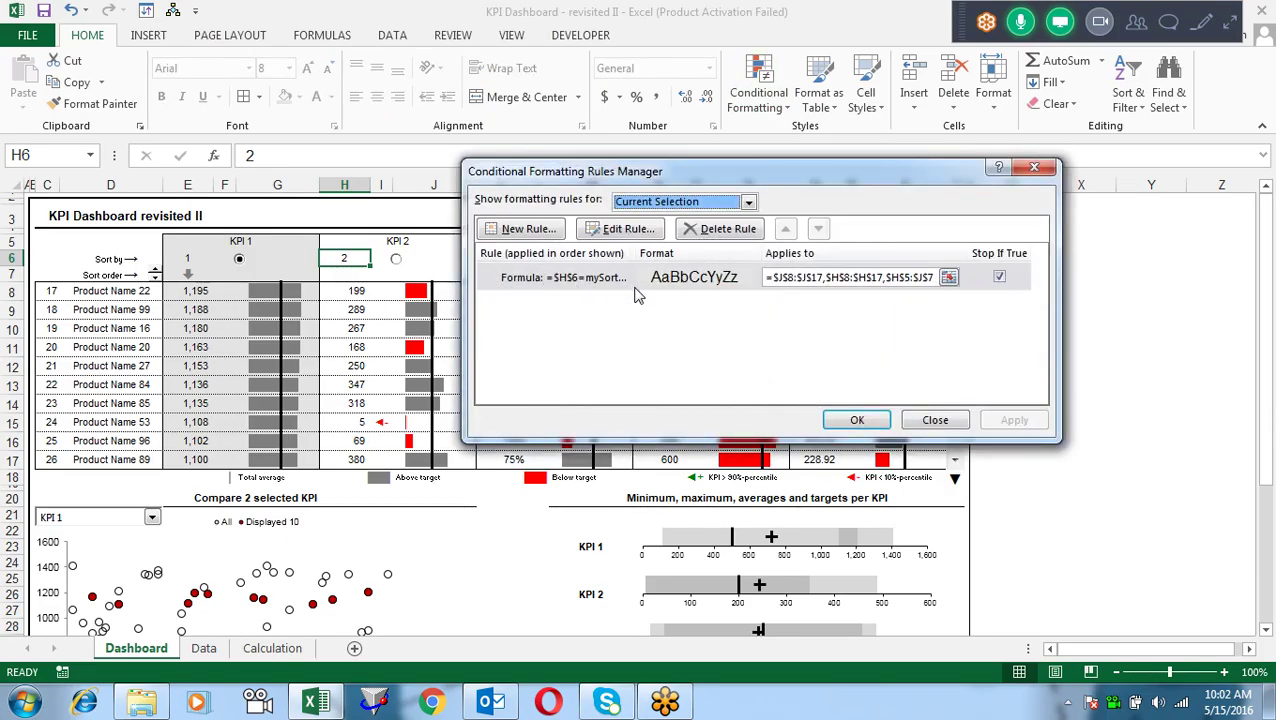
pyautogui.press('Escape')
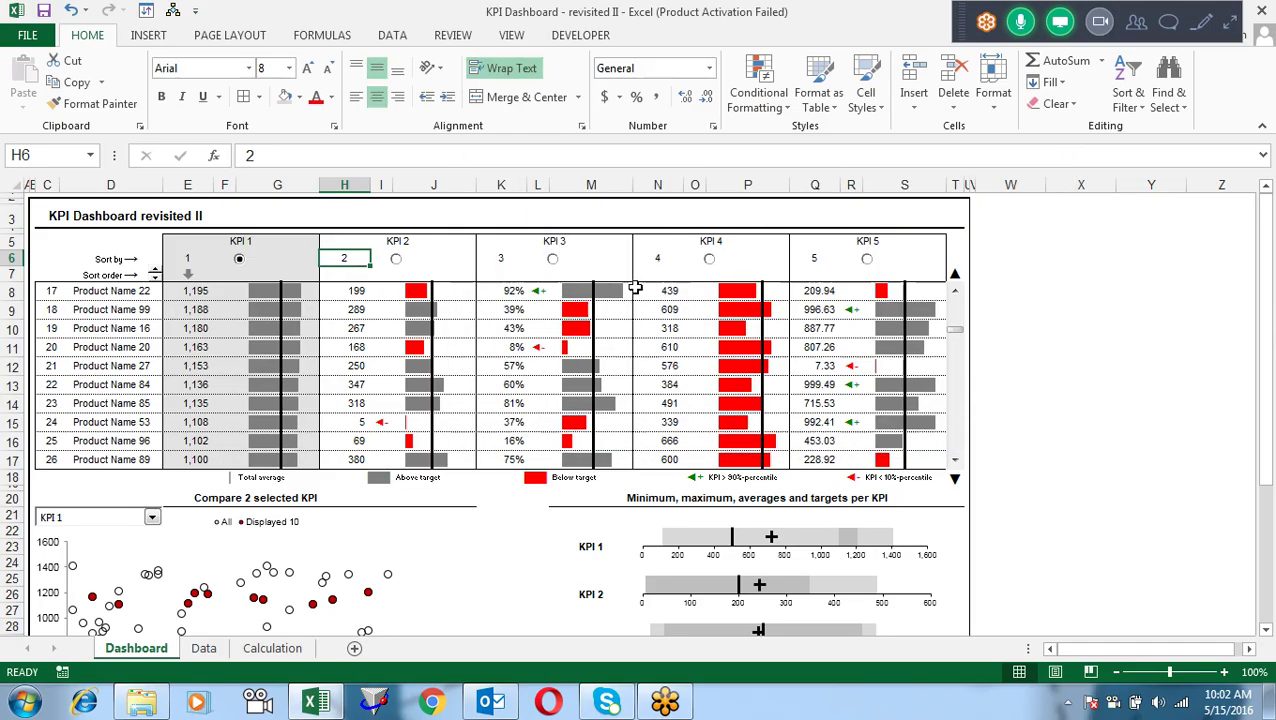
pyautogui.moveTo(362, 241); pyautogui.dragTo(446, 477)
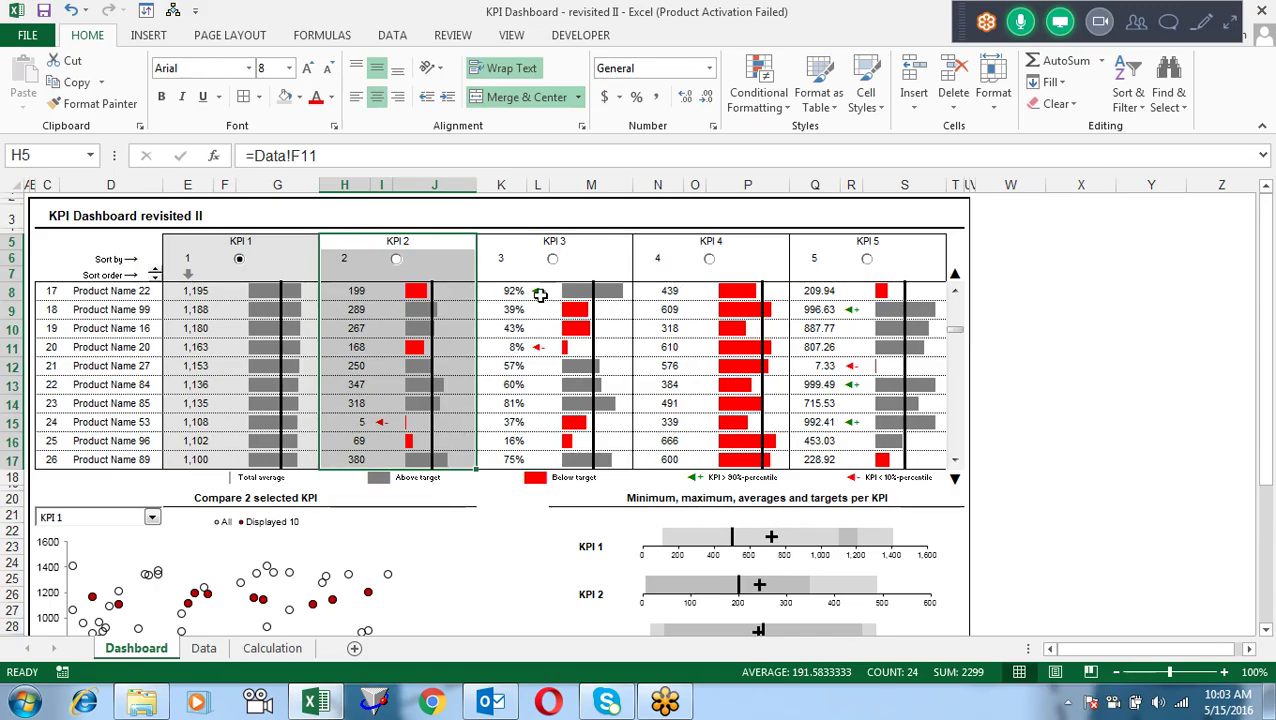
pyautogui.click(573, 264)
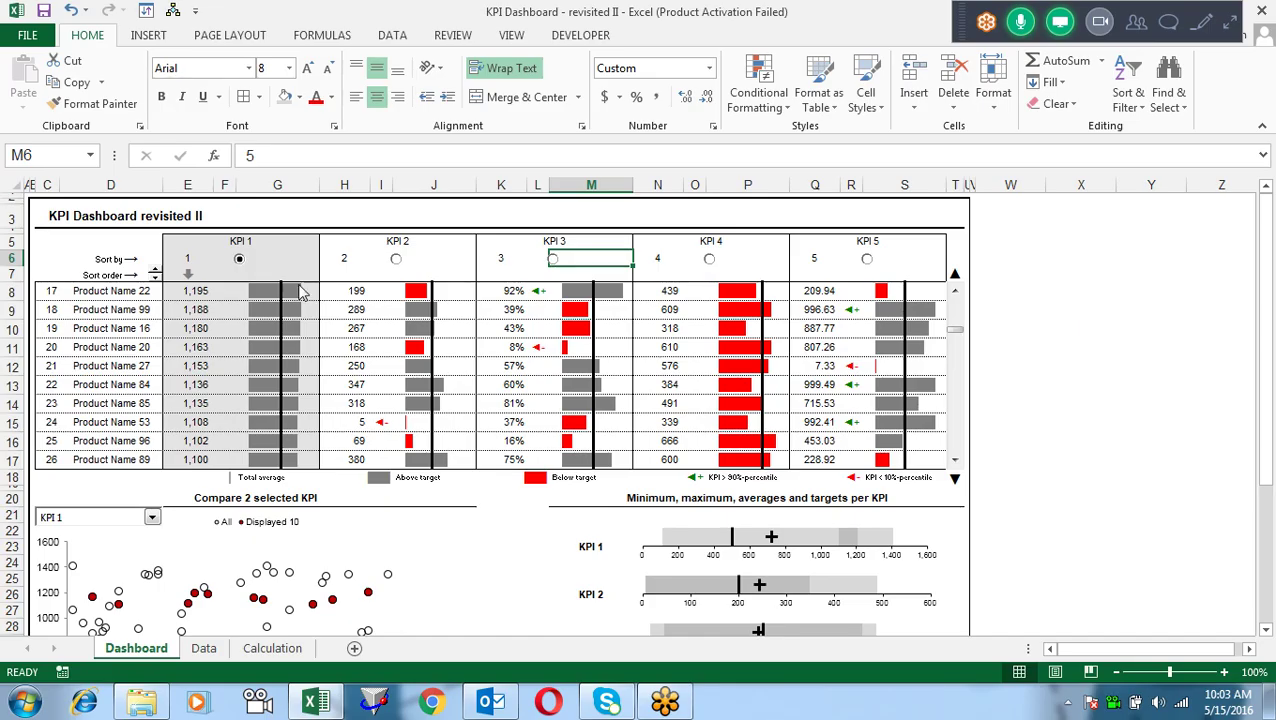
pyautogui.click(191, 256)
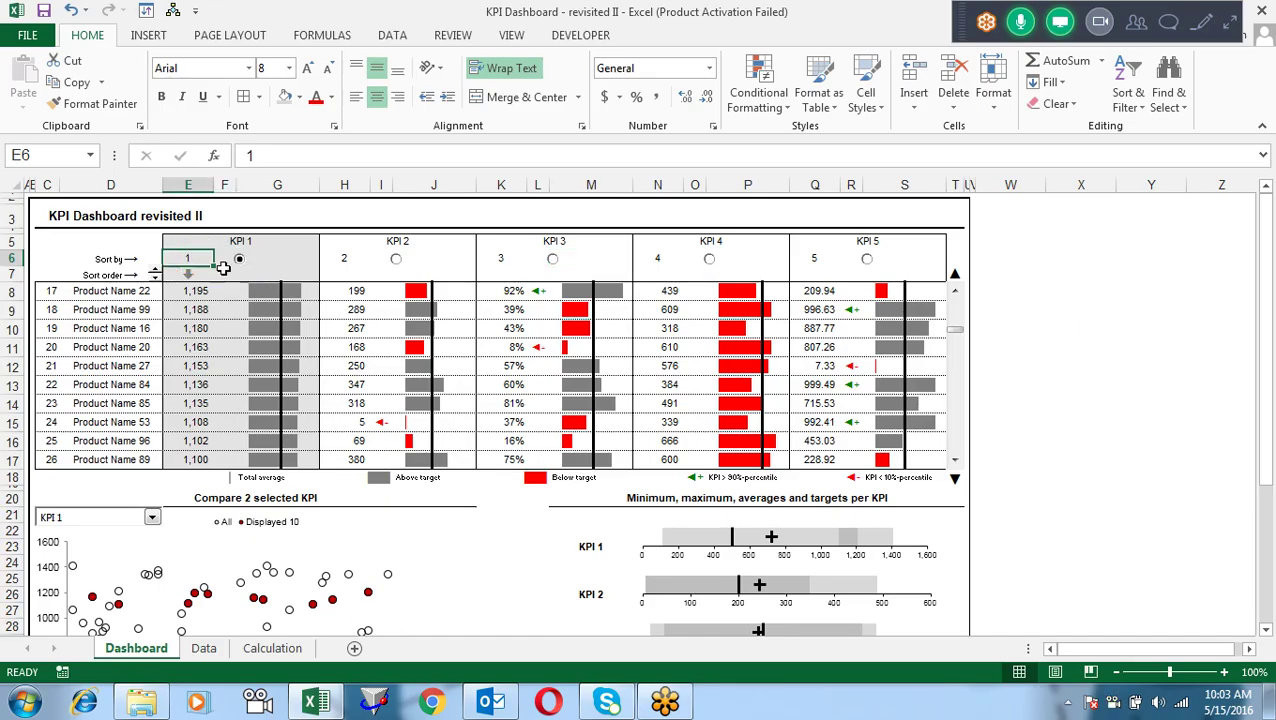
# Step: Replace General with the custom format ;;; on E6 so its 1 is hidden
pyautogui.hotkey('ctrl', '1')
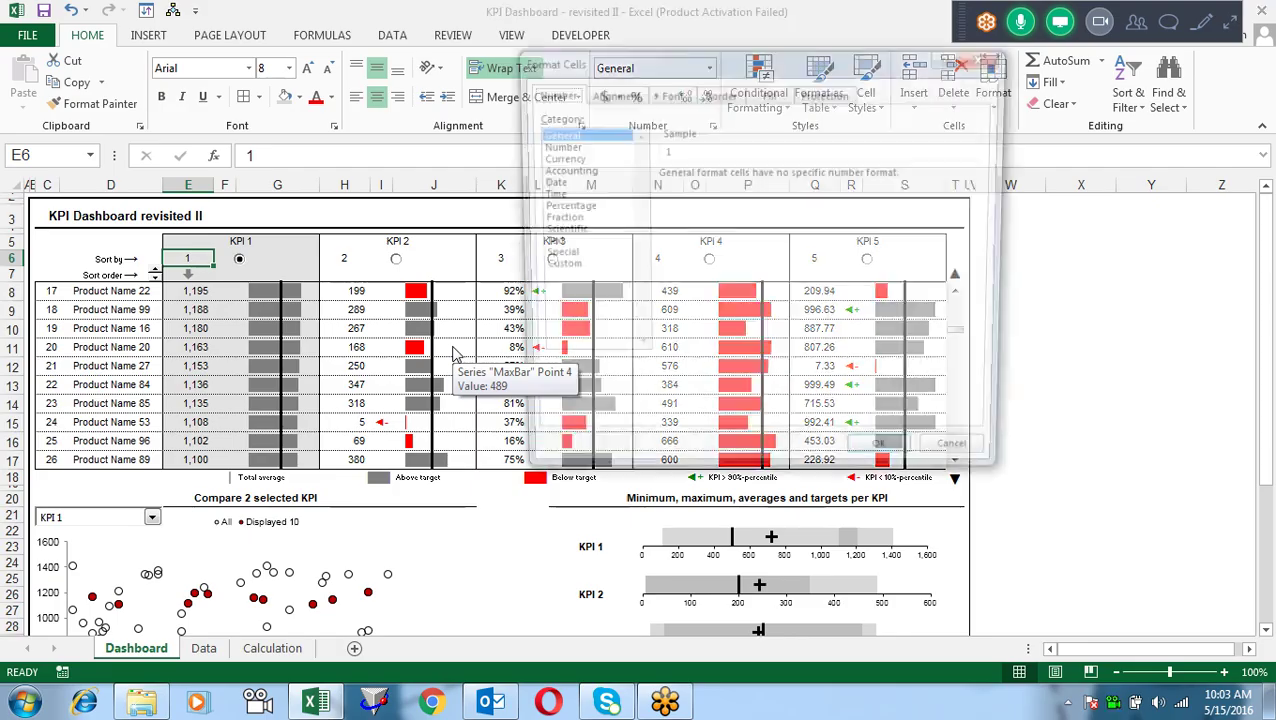
pyautogui.click(622, 267)
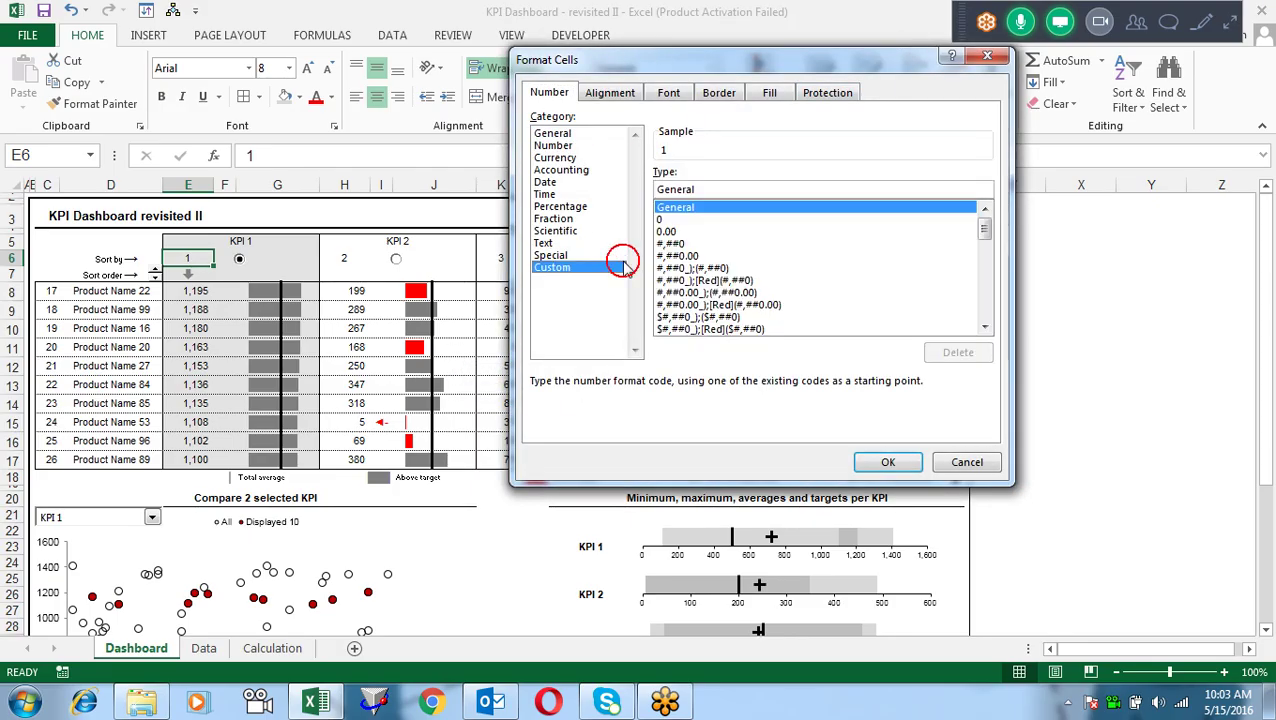
pyautogui.click(723, 185)
pyautogui.moveTo(736, 186); pyautogui.dragTo(590, 195)
pyautogui.write(';;;')
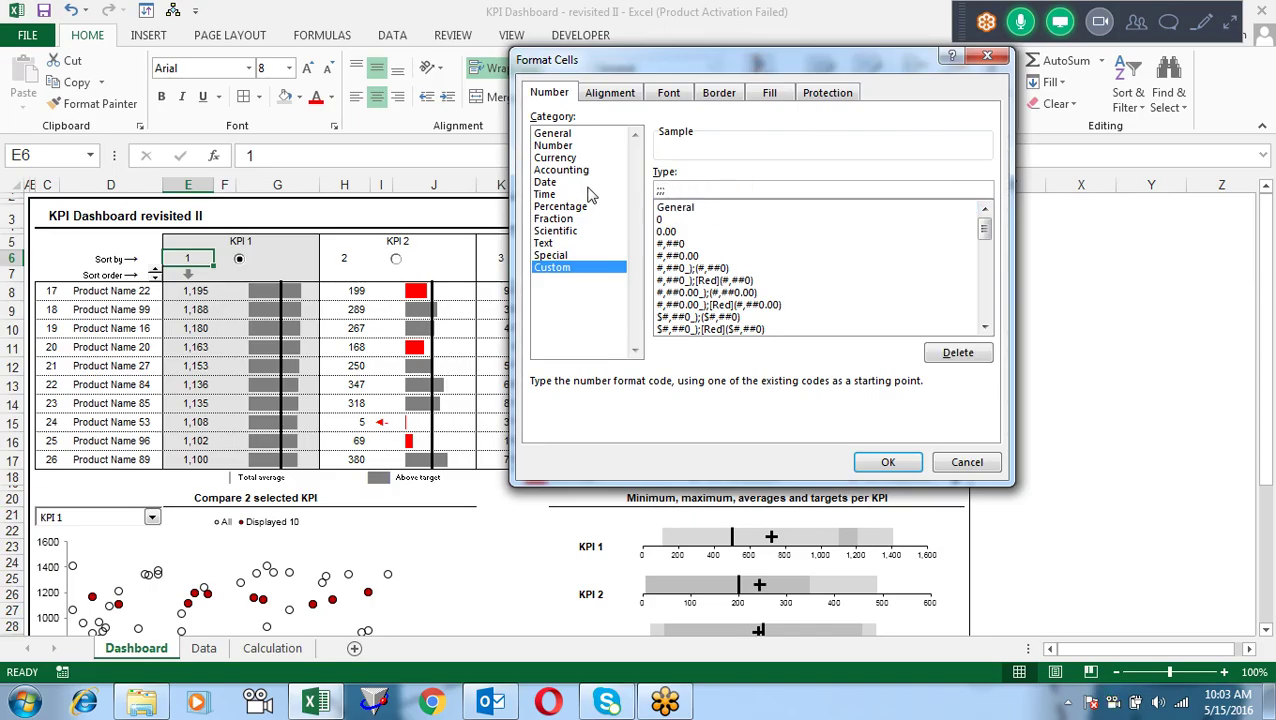
pyautogui.press('Return')
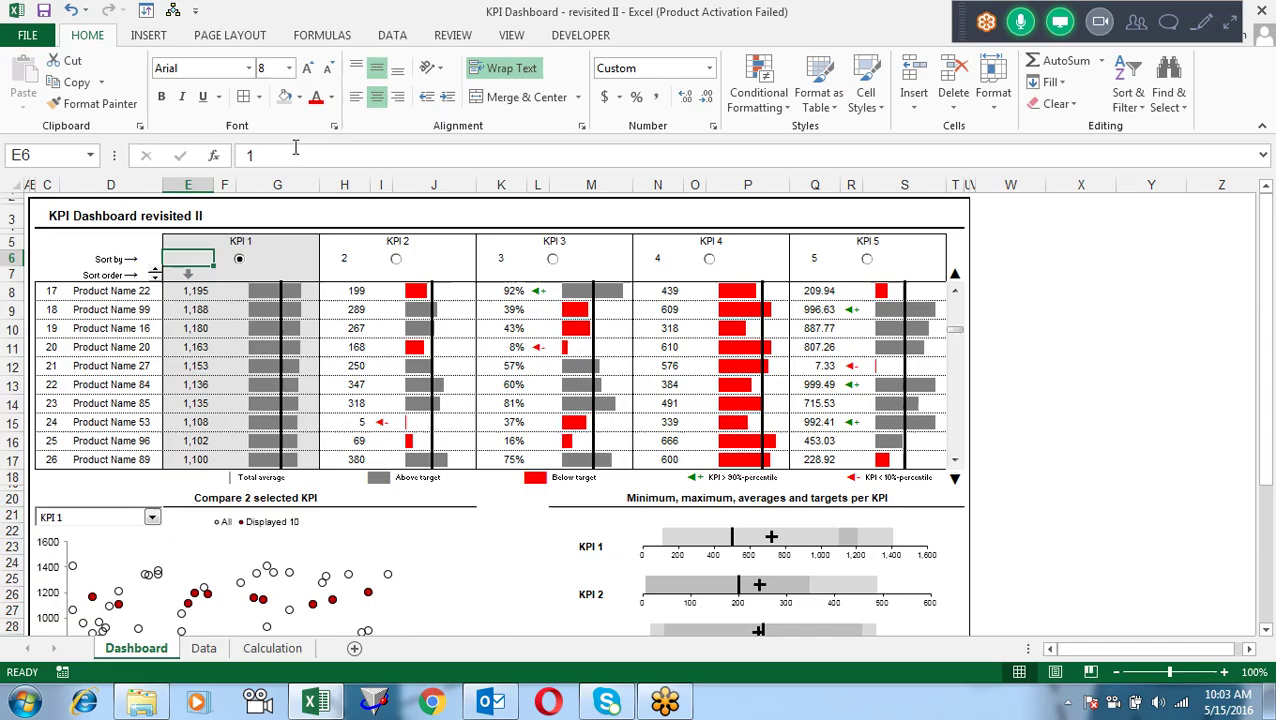
# Step: Select the KPI 1 in-cell bar chart to view its SERIES formula, then go to Calculation
pyautogui.click(290, 268)
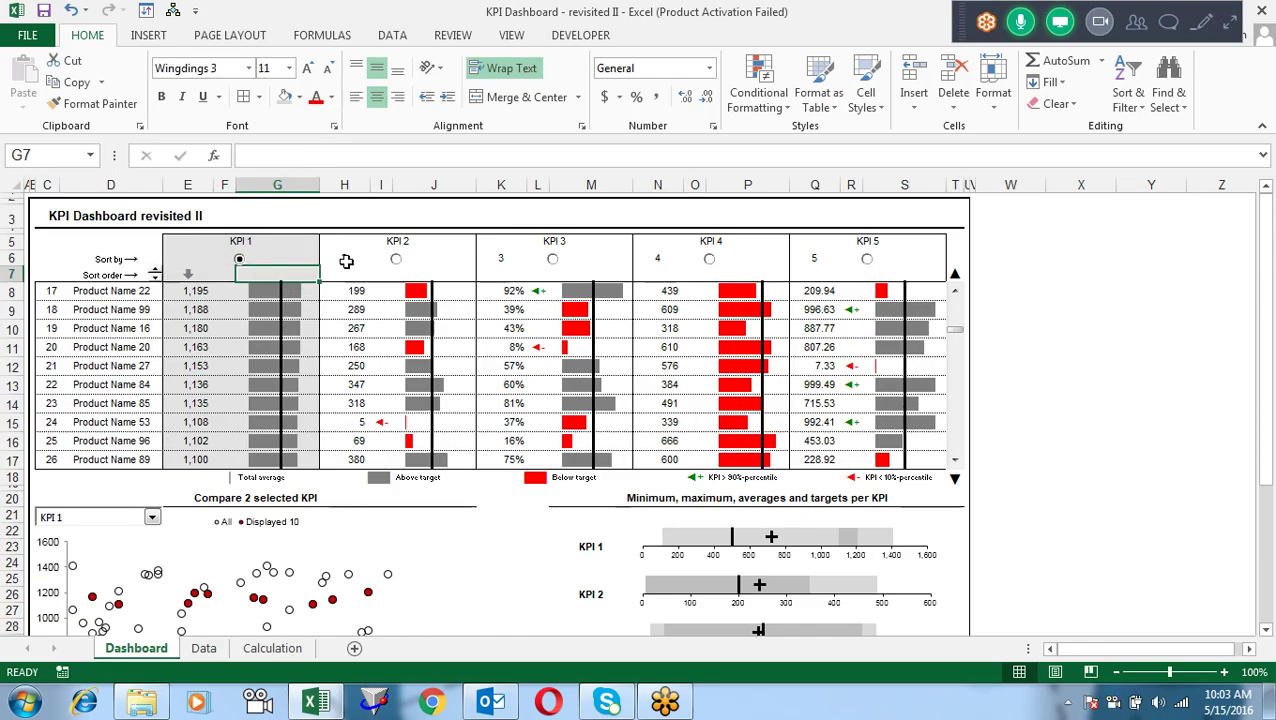
pyautogui.moveTo(770, 290)
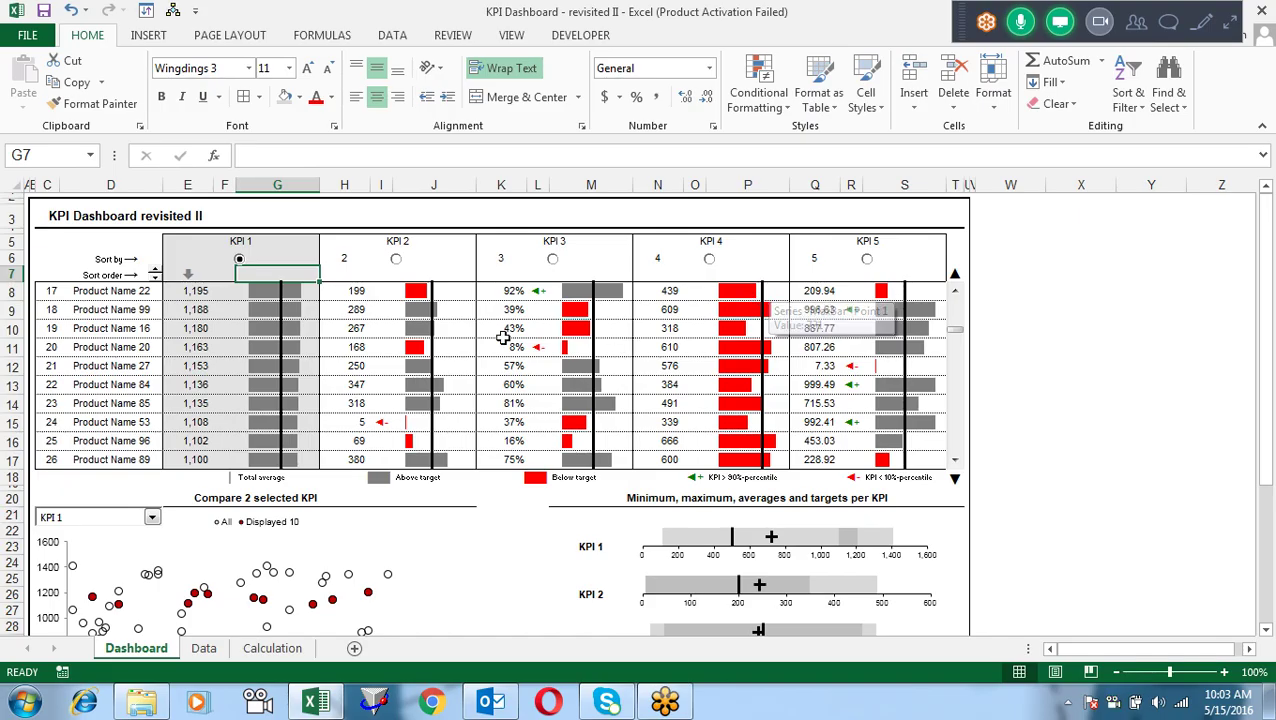
pyautogui.click(268, 334)
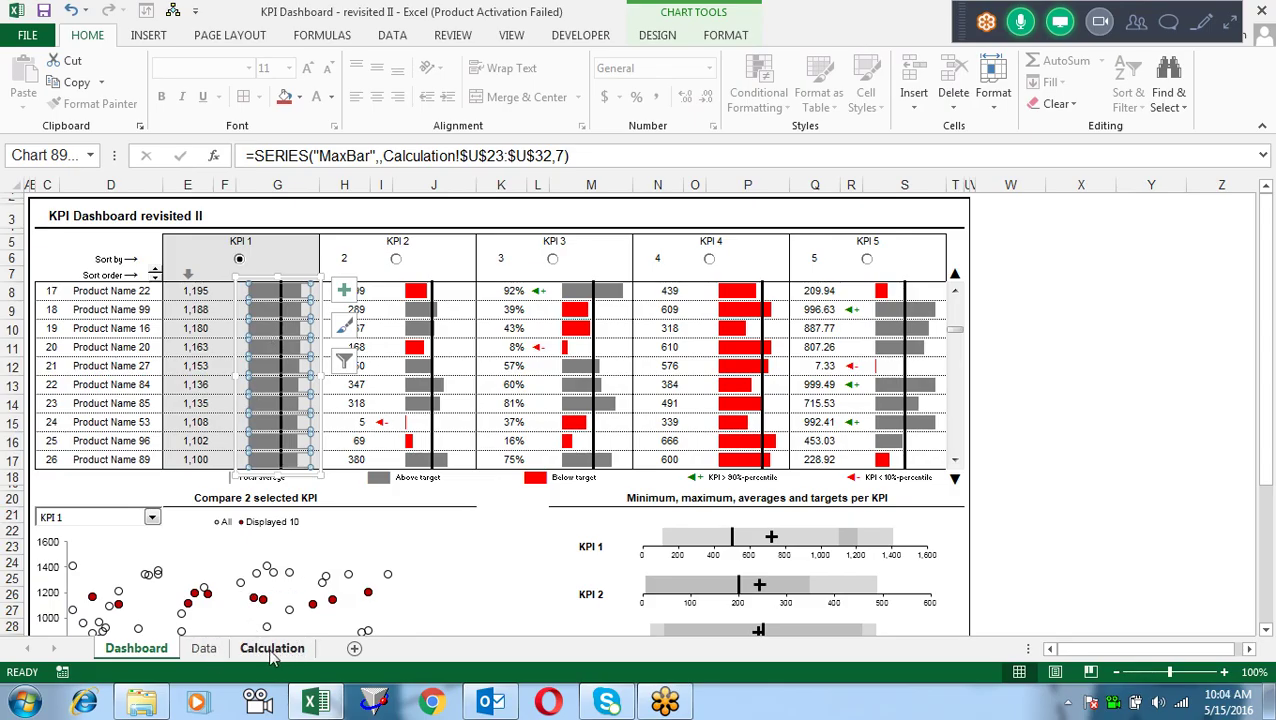
pyautogui.click(272, 650)
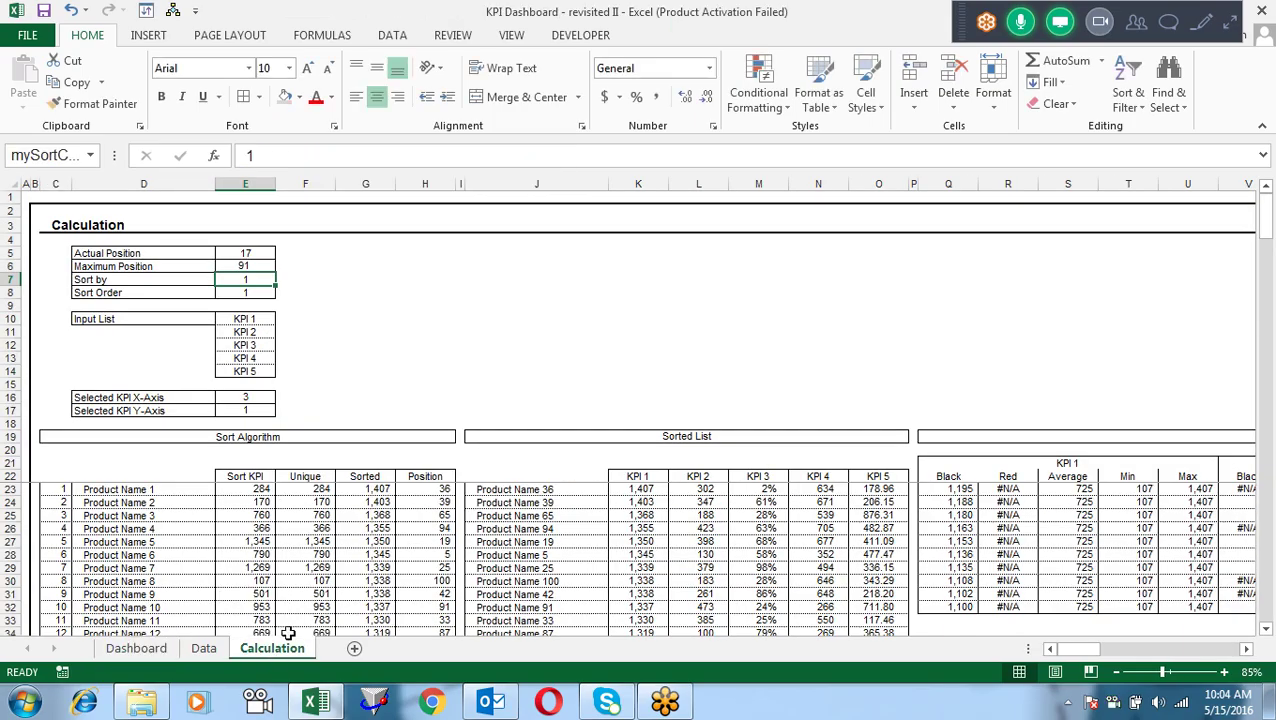
# Step: Inspect row 23's product name, Max and Min formulas and the KPI 1 headers
pyautogui.click(541, 487)
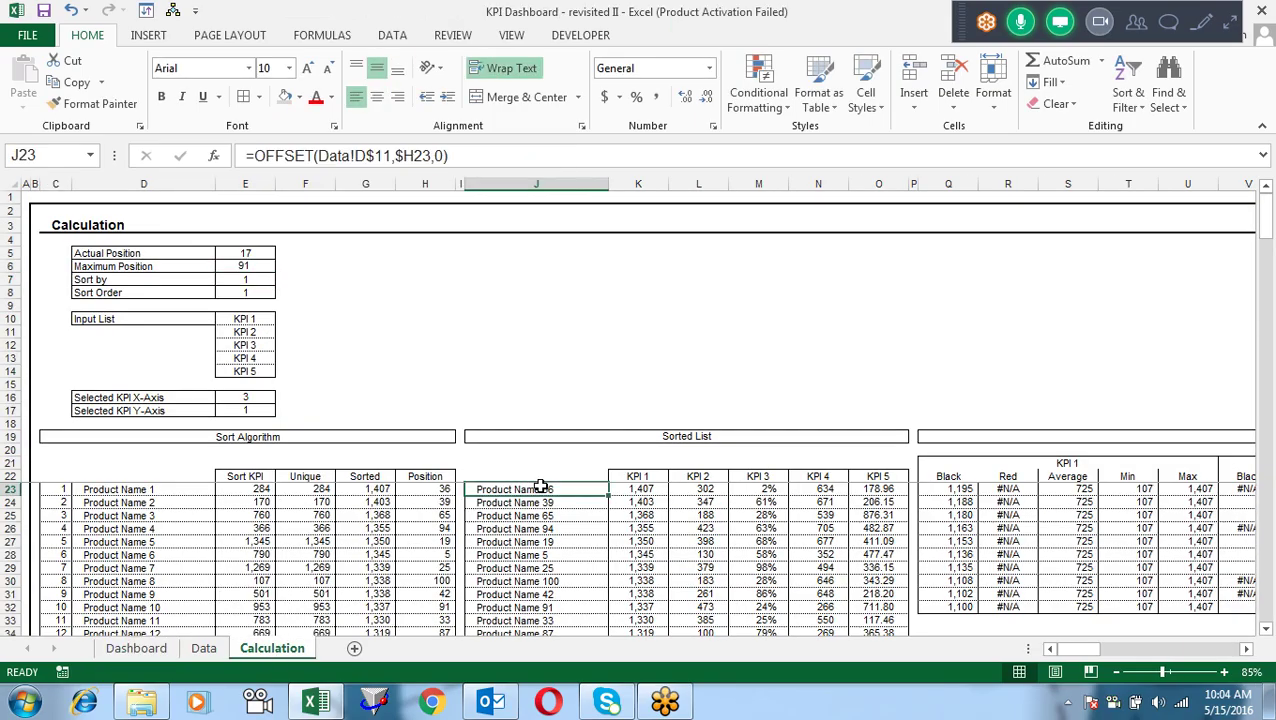
pyautogui.press('Right')
pyautogui.press('Right')
pyautogui.press('Right')
pyautogui.press('Right')
pyautogui.press('Right')
pyautogui.press('Right')
pyautogui.press('Right')
pyautogui.press('Right')
pyautogui.press('Right')
pyautogui.press('Right')
pyautogui.press('Right')
pyautogui.press('Left')
pyautogui.press('Left')
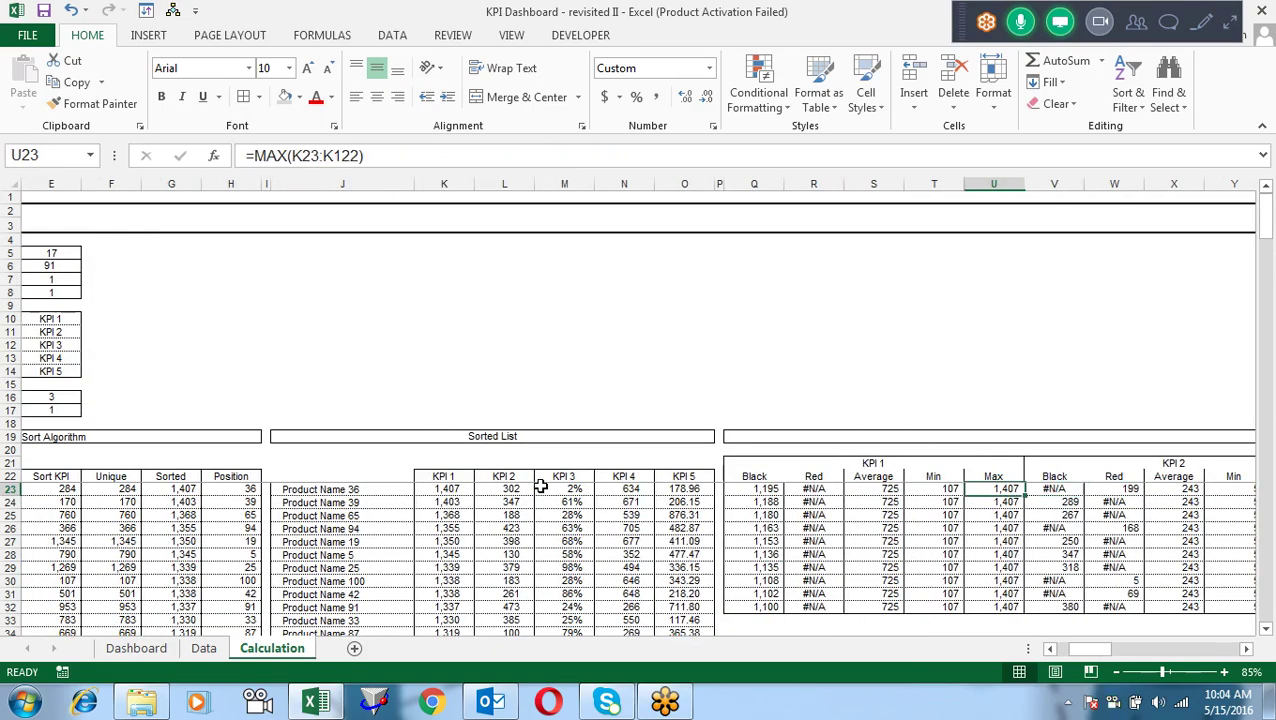
pyautogui.press('Left')
pyautogui.press('Up')
pyautogui.press('Up')
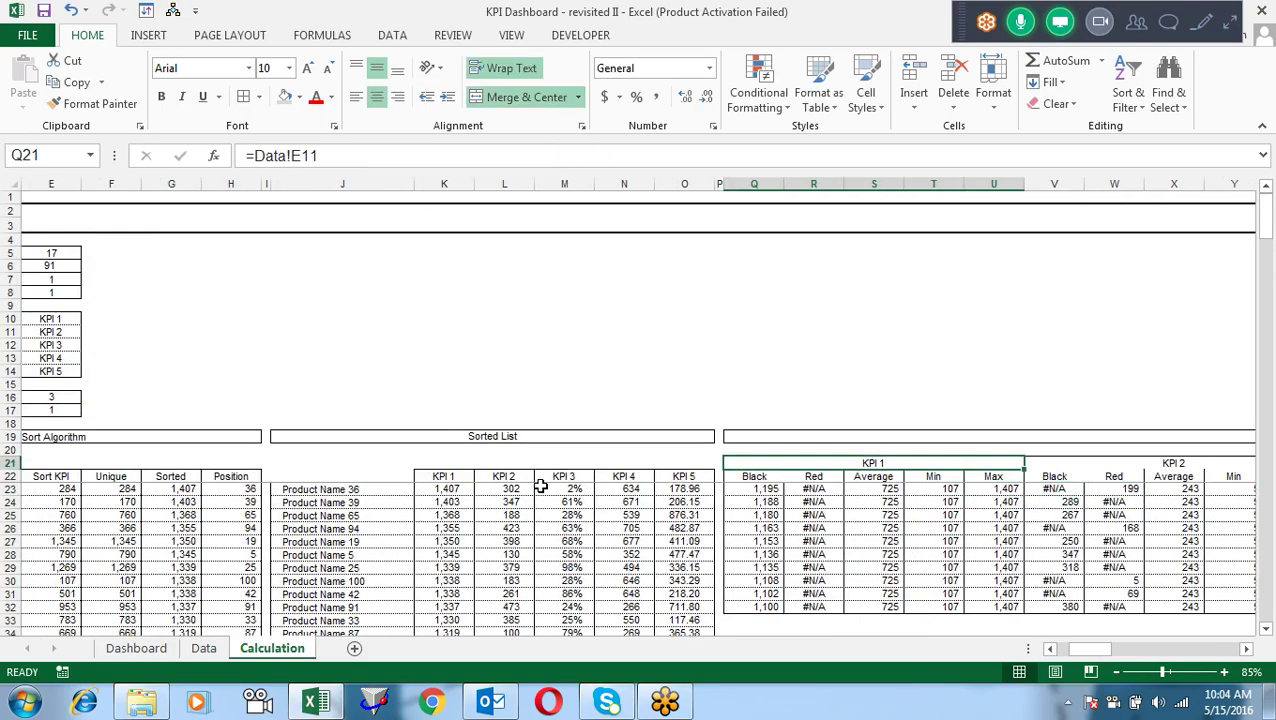
pyautogui.press('Down')
pyautogui.press('Left')
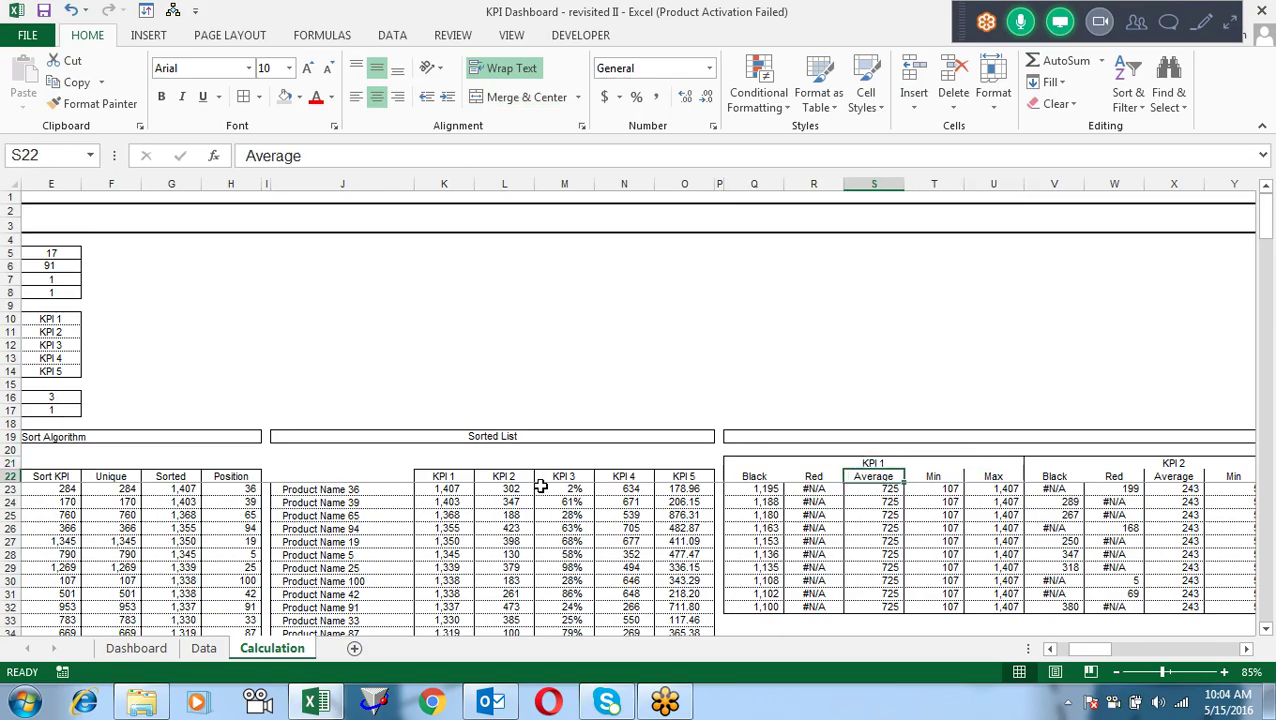
pyautogui.press('Left')
pyautogui.press('Left')
# Step: Select the KPI 1 helper columns and open Q23's Black formula for inspection
pyautogui.hotkey('shift', 'Right')
pyautogui.hotkey('shift', 'Right')
pyautogui.hotkey('shift', 'Right')
pyautogui.hotkey('shift', 'Right')
pyautogui.hotkey('shift', 'Down')
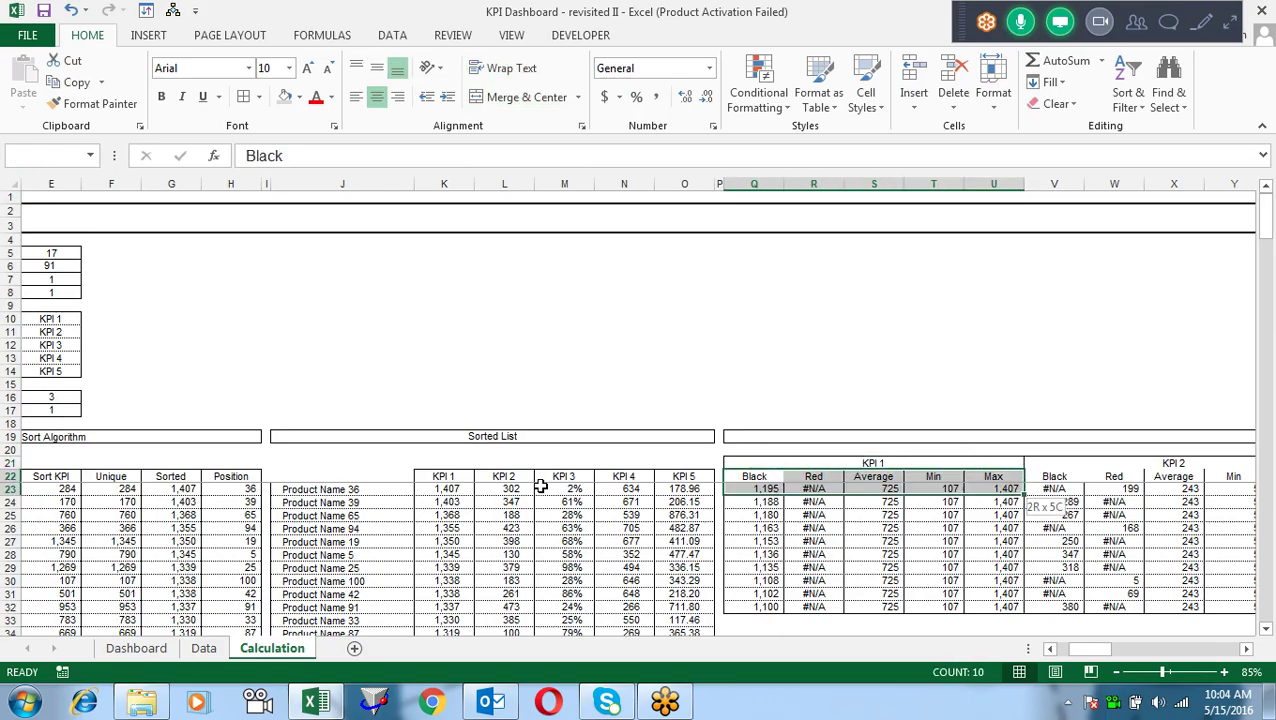
pyautogui.hotkey('shift', 'Down')
pyautogui.hotkey('shift', 'Down')
pyautogui.hotkey('shift', 'Down')
pyautogui.hotkey('shift', 'Down')
pyautogui.hotkey('shift', 'Down')
pyautogui.hotkey('shift', 'Down')
pyautogui.hotkey('shift', 'Down')
pyautogui.hotkey('shift', 'Down')
pyautogui.hotkey('shift', 'Down')
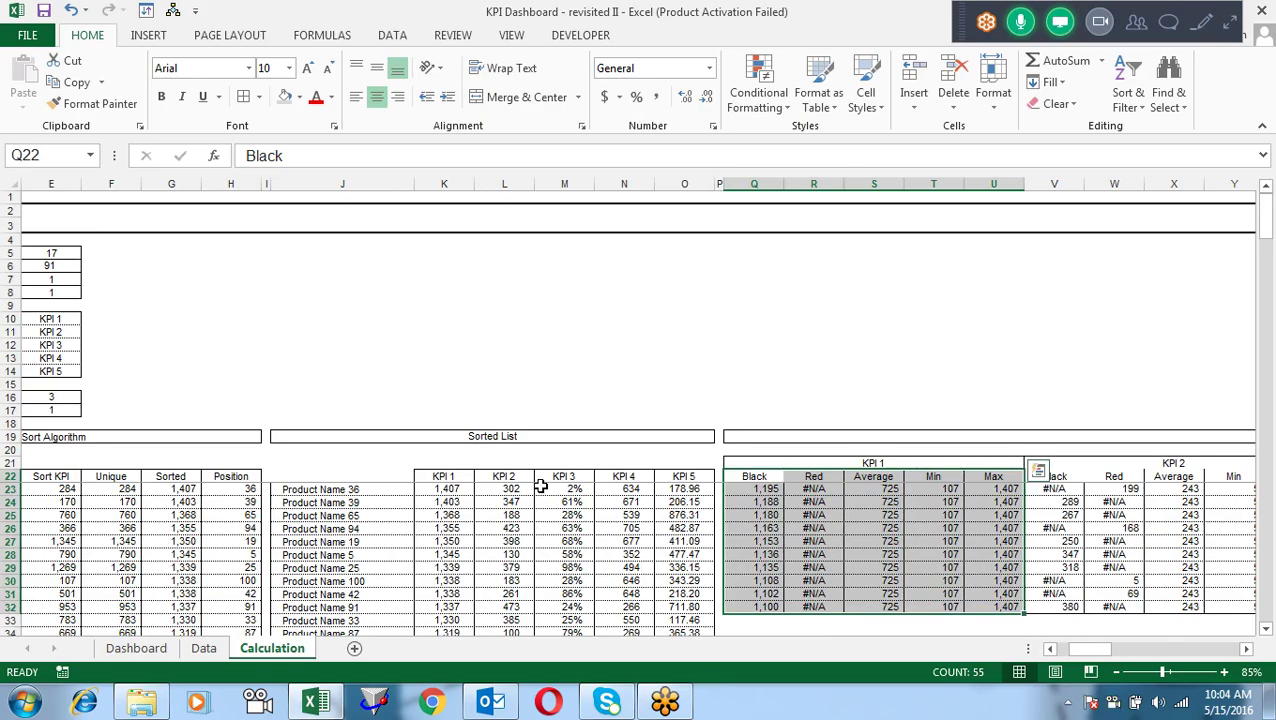
pyautogui.click(764, 489)
pyautogui.doubleClick(765, 489)
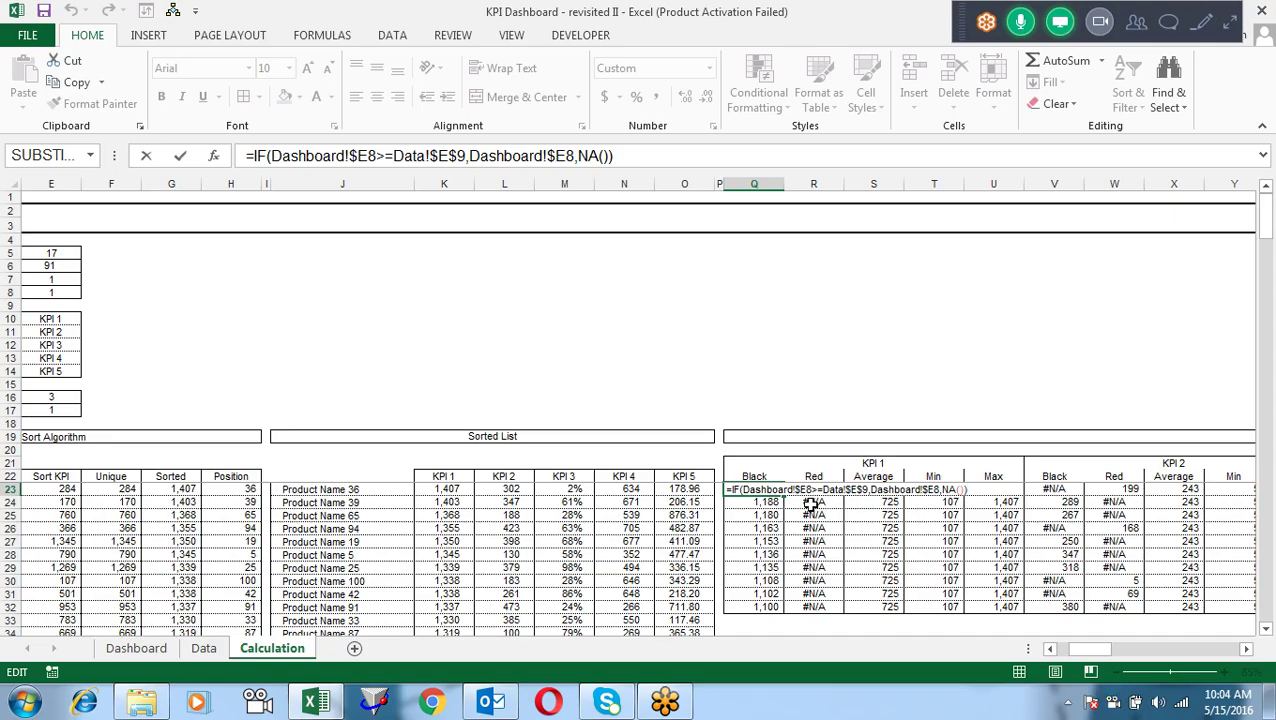
# Step: Leave Q23 unchanged and select the dashboard's KPI 1 values in E8:E18
pyautogui.hotkey('ctrl', 'Return')
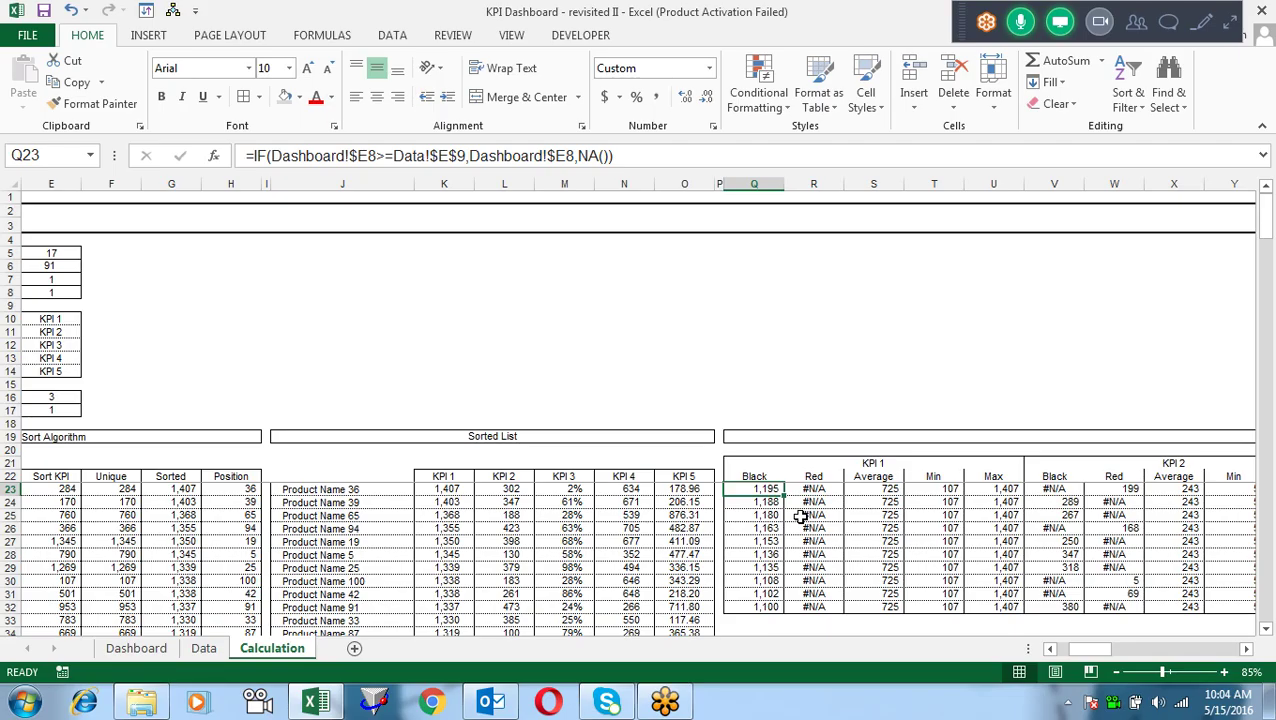
pyautogui.press('F2')
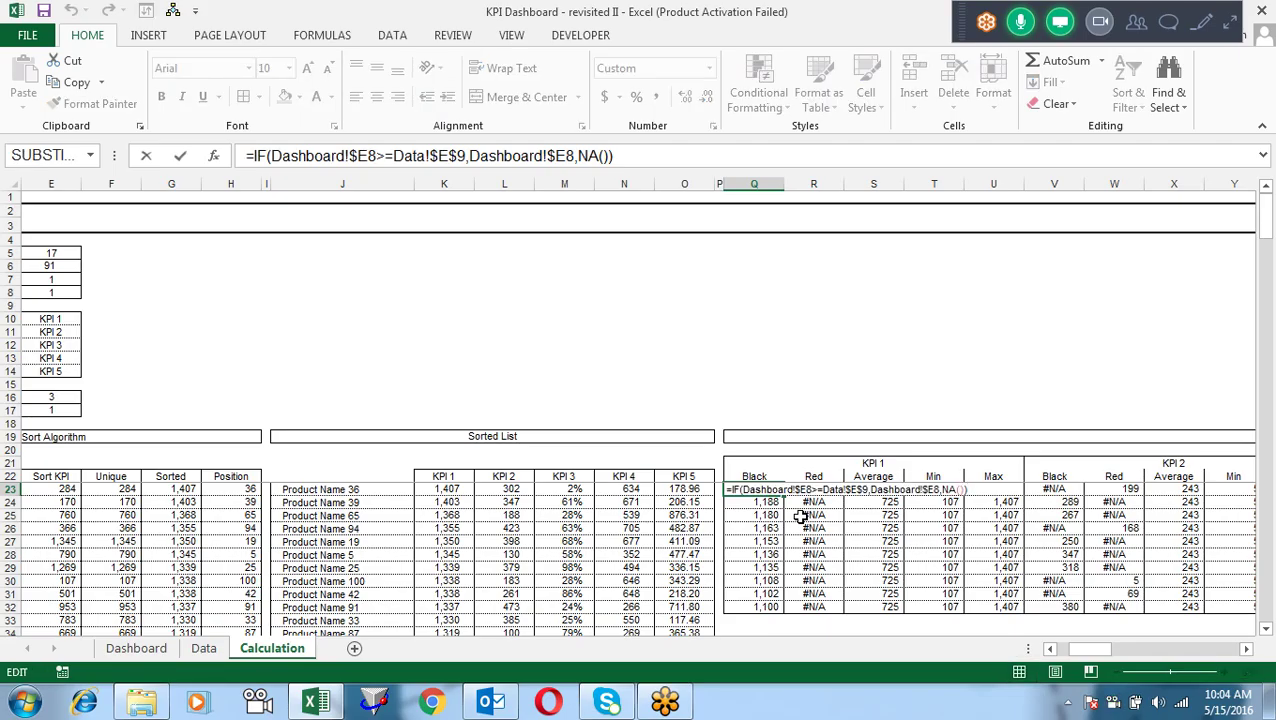
pyautogui.press('Escape')
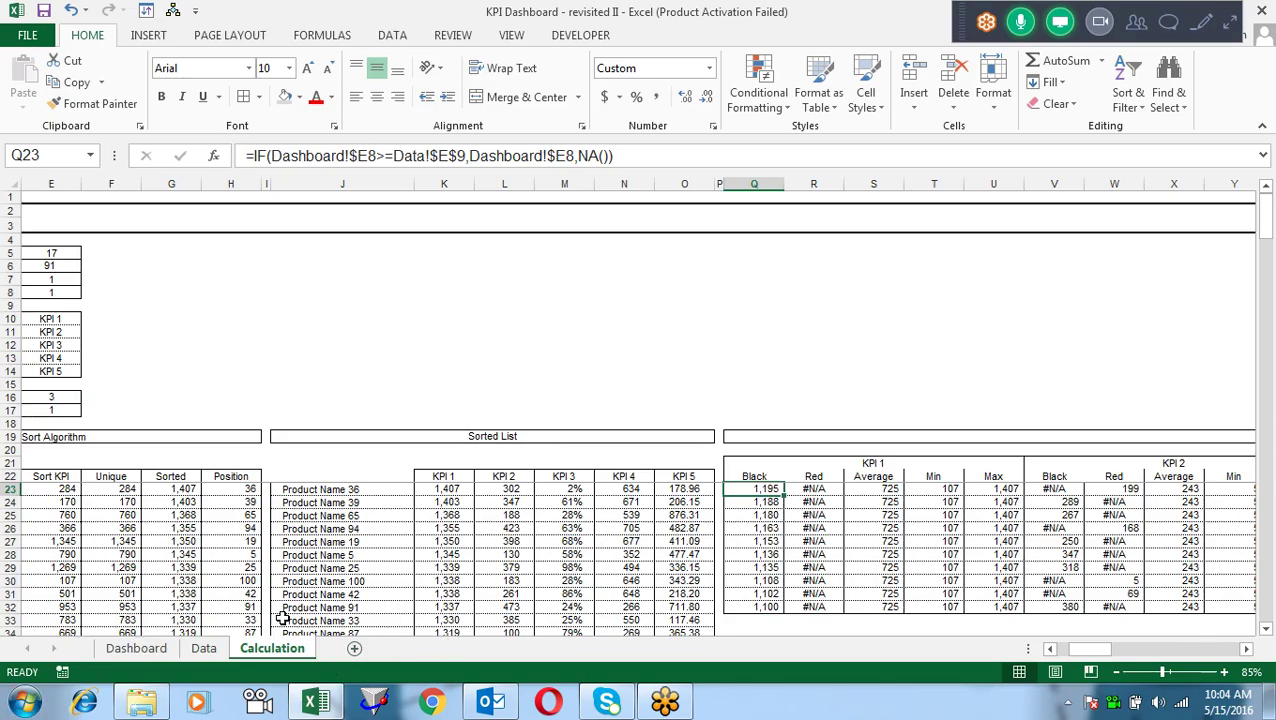
pyautogui.click(160, 649)
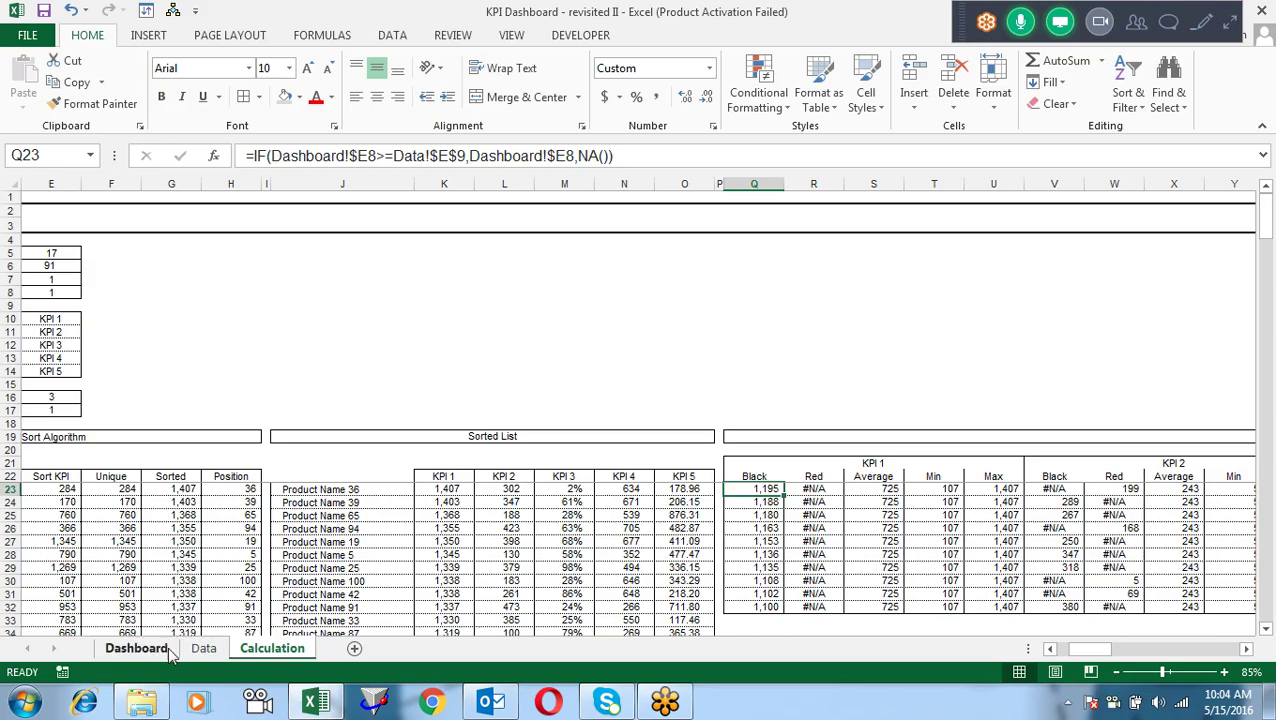
pyautogui.moveTo(192, 291)
pyautogui.mouseDown()
pyautogui.moveTo(190, 483)
pyautogui.moveTo(197, 461)
pyautogui.mouseUp()
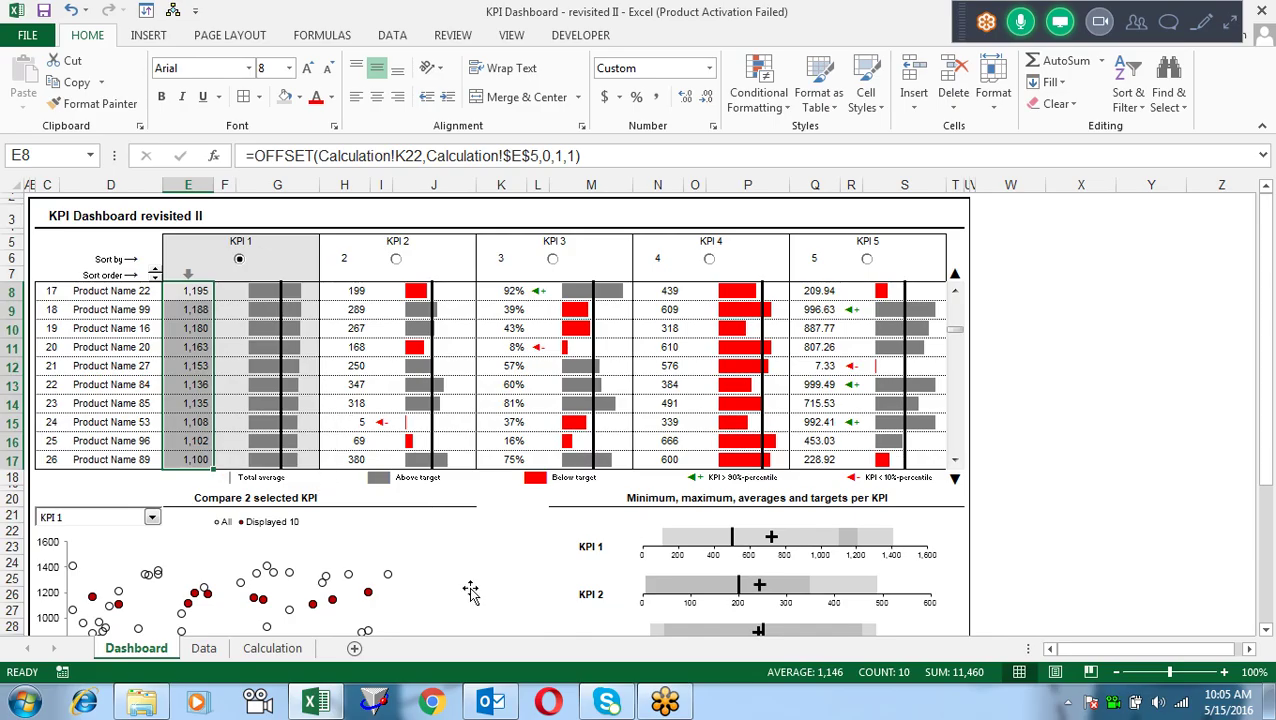
# Step: Check Q27's row reference on Calculation, then open the Red formula in R23
pyautogui.click(290, 650)
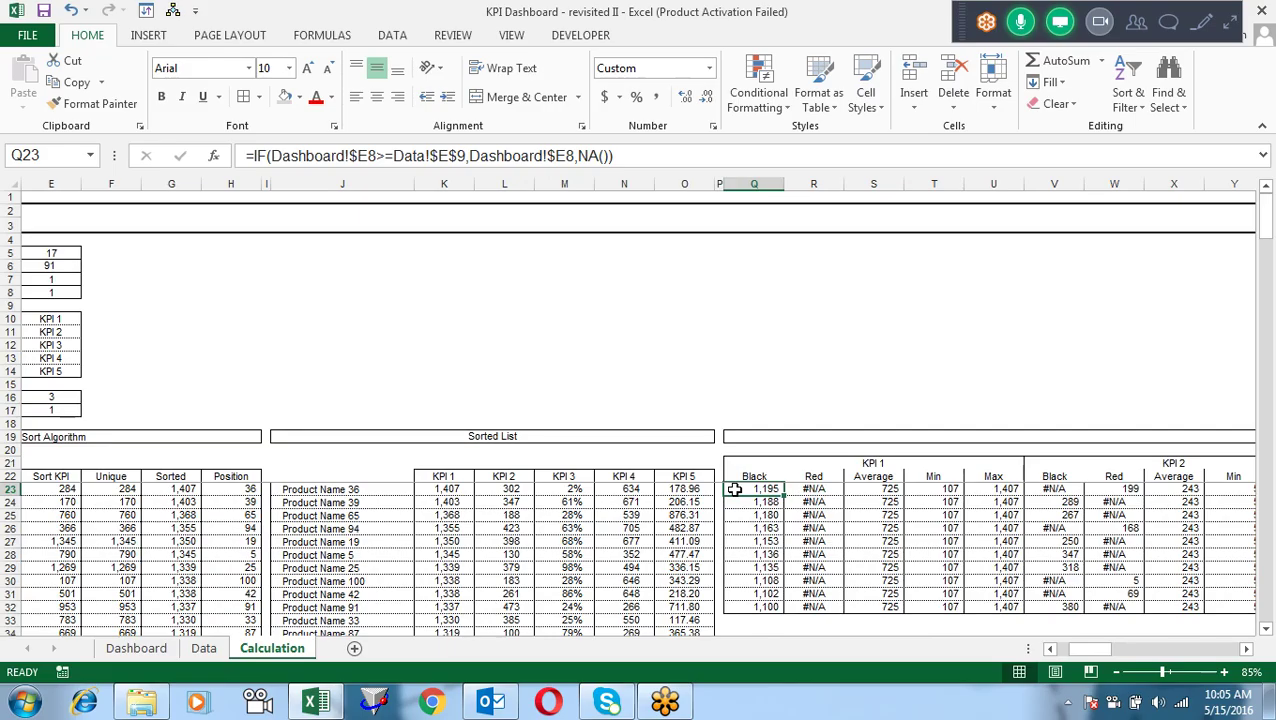
pyautogui.press('Down')
pyautogui.press('Down')
pyautogui.press('Down')
pyautogui.press('Down')
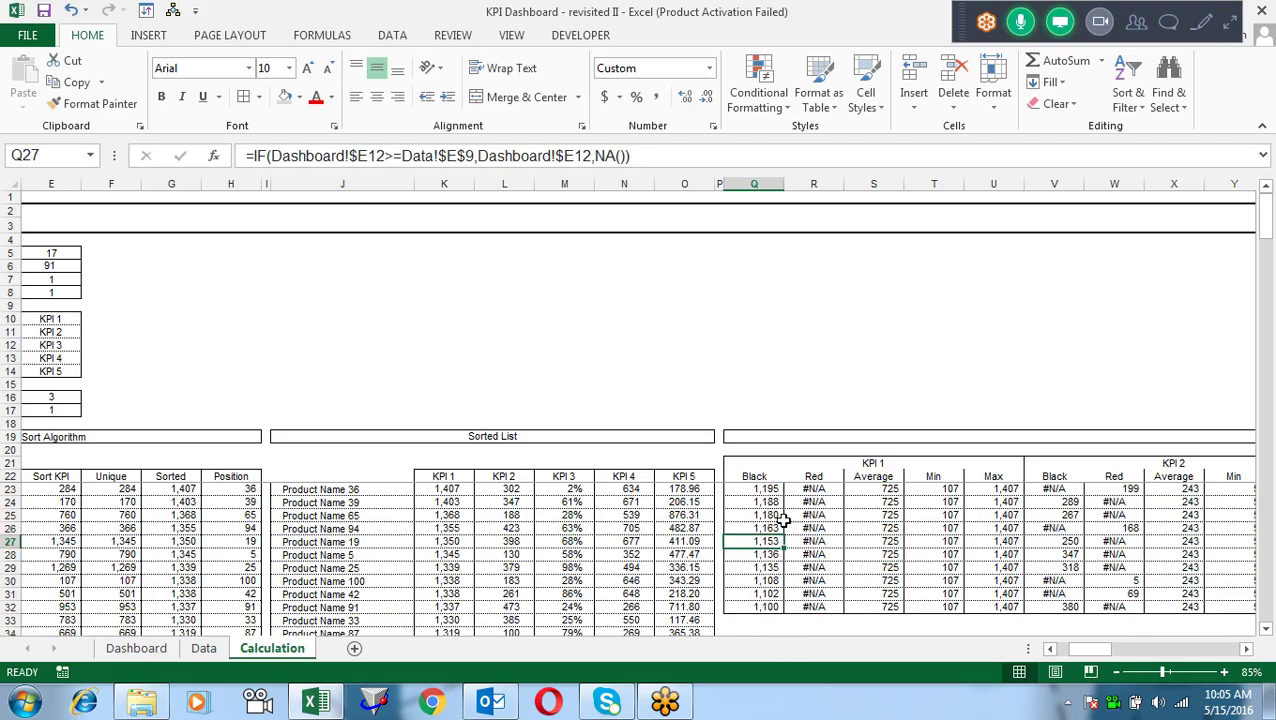
pyautogui.press('F2')
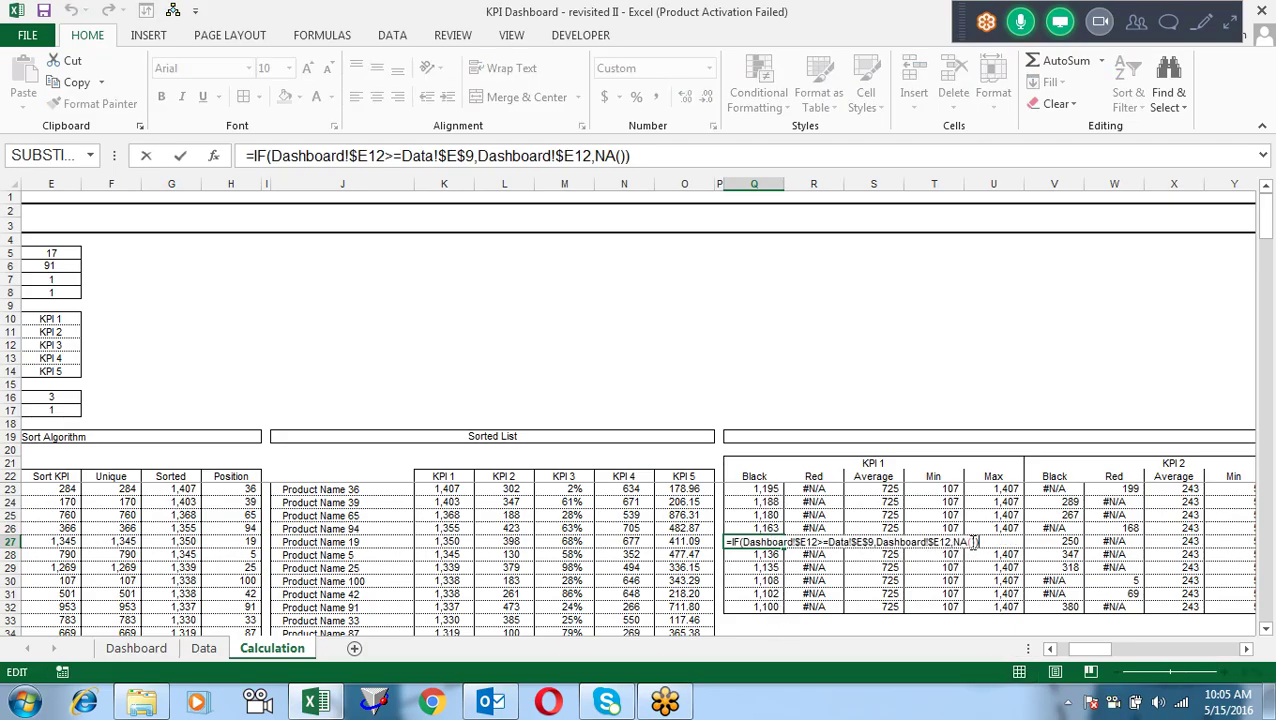
pyautogui.press('Escape')
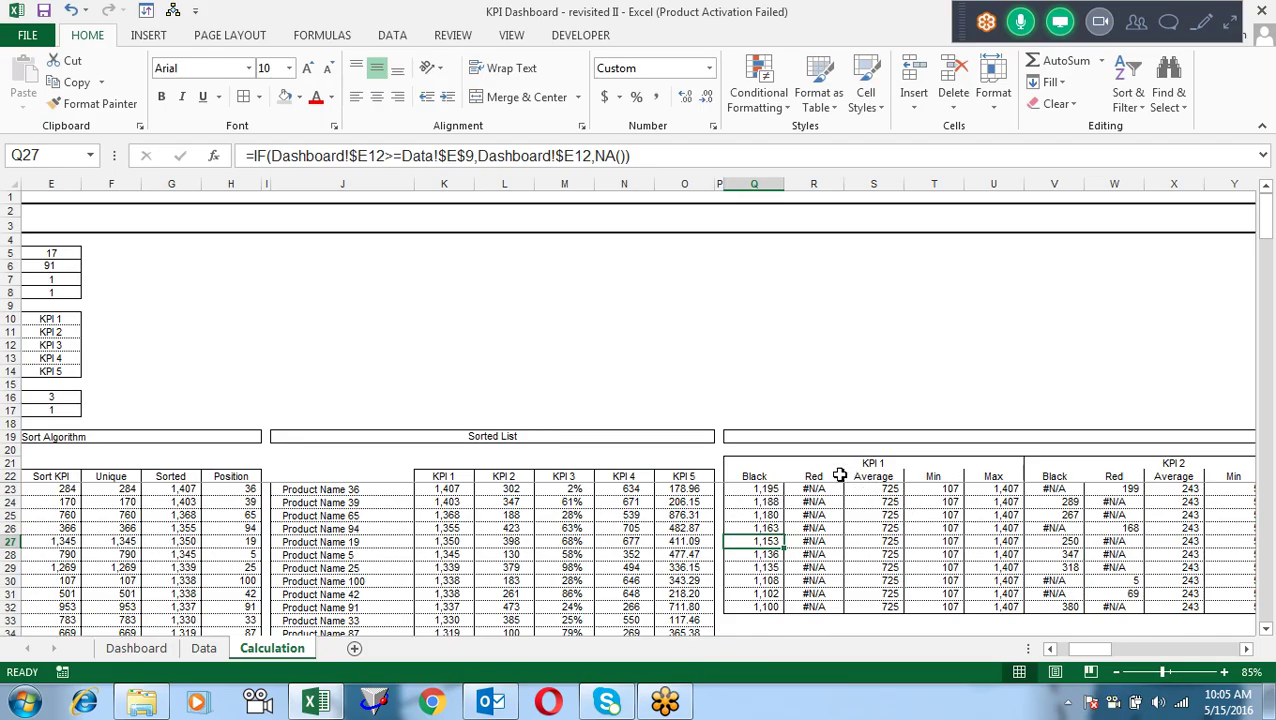
pyautogui.click(830, 489)
pyautogui.press('F2')
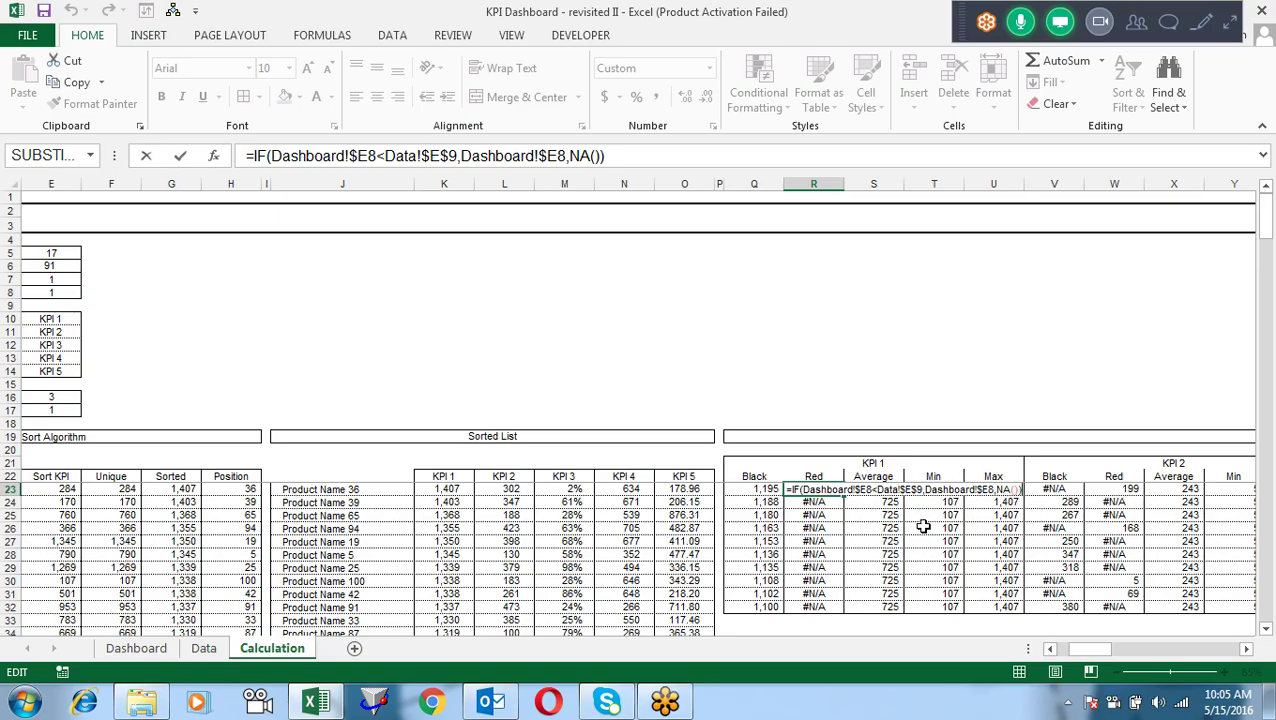
pyautogui.press('Escape')
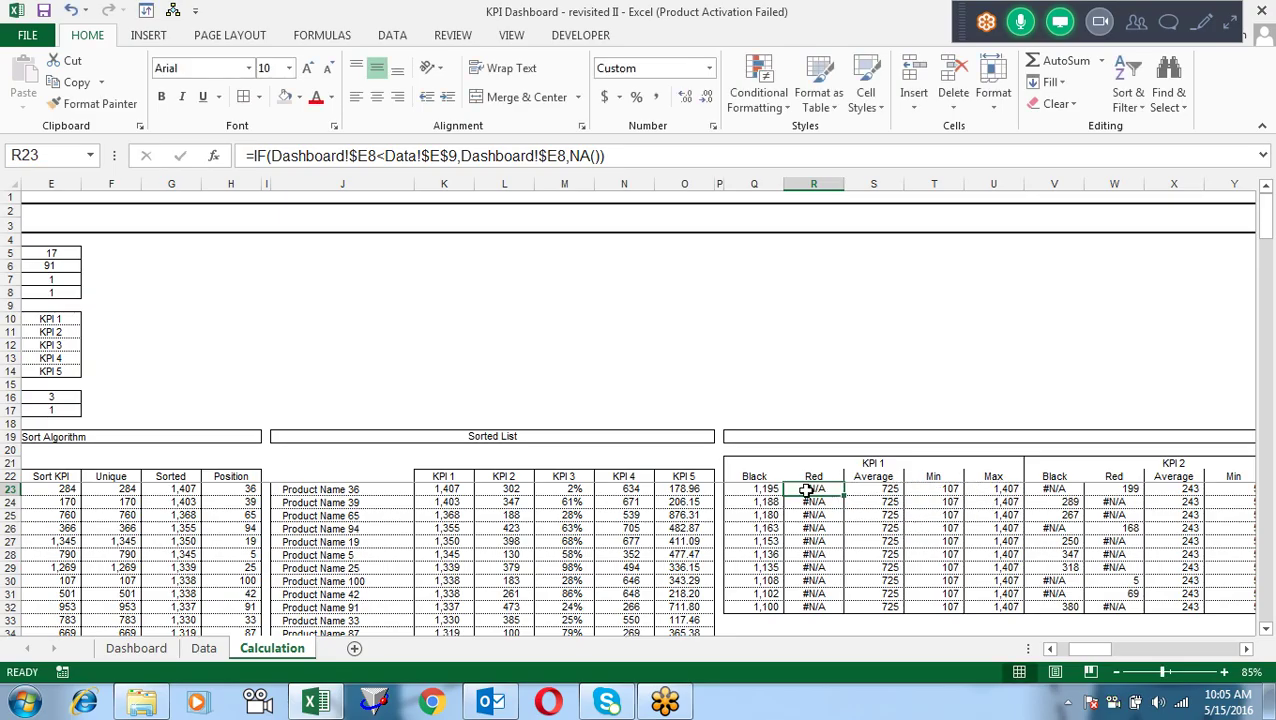
pyautogui.moveTo(776, 488); pyautogui.dragTo(765, 606)
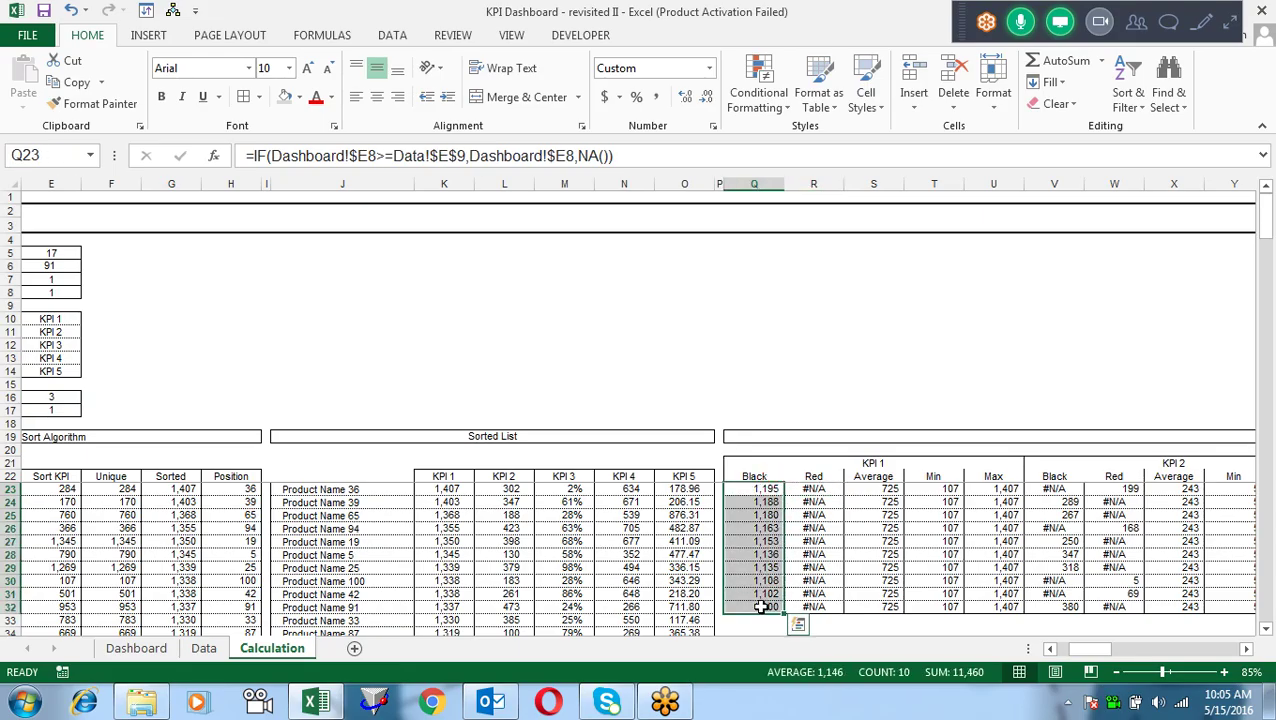
pyautogui.moveTo(828, 488); pyautogui.dragTo(828, 604)
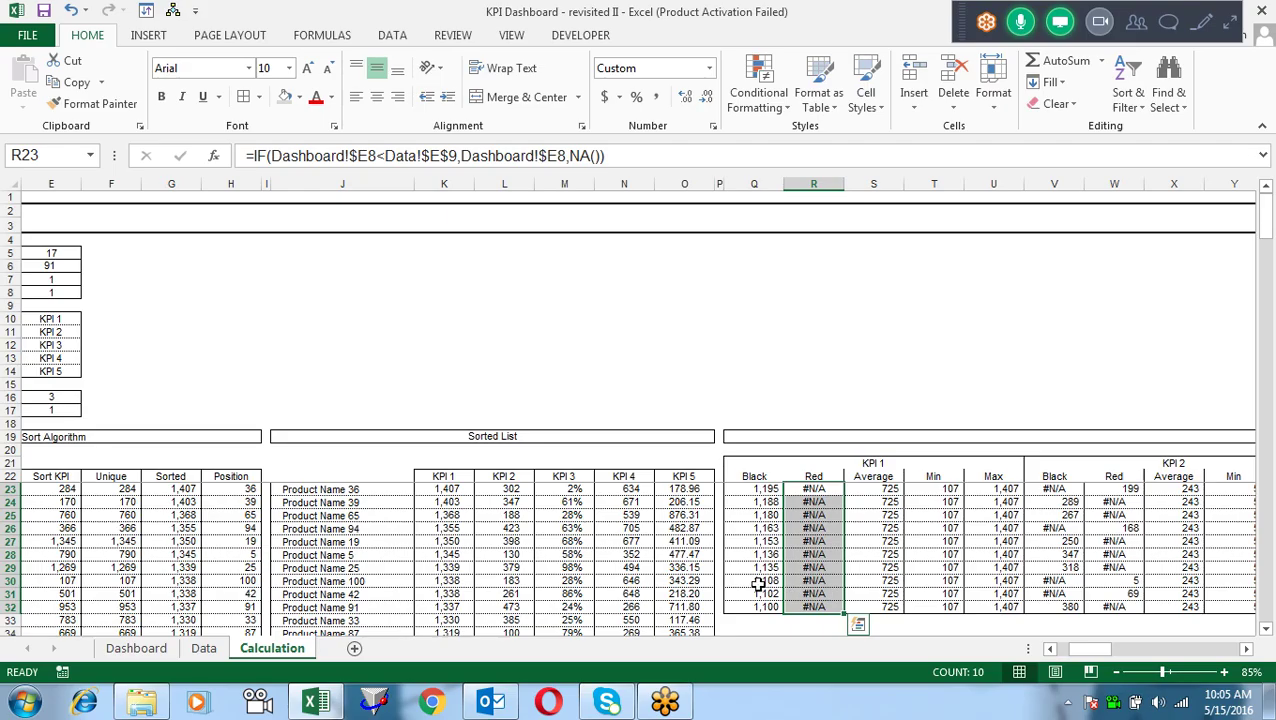
pyautogui.click(880, 488)
pyautogui.press('F2')
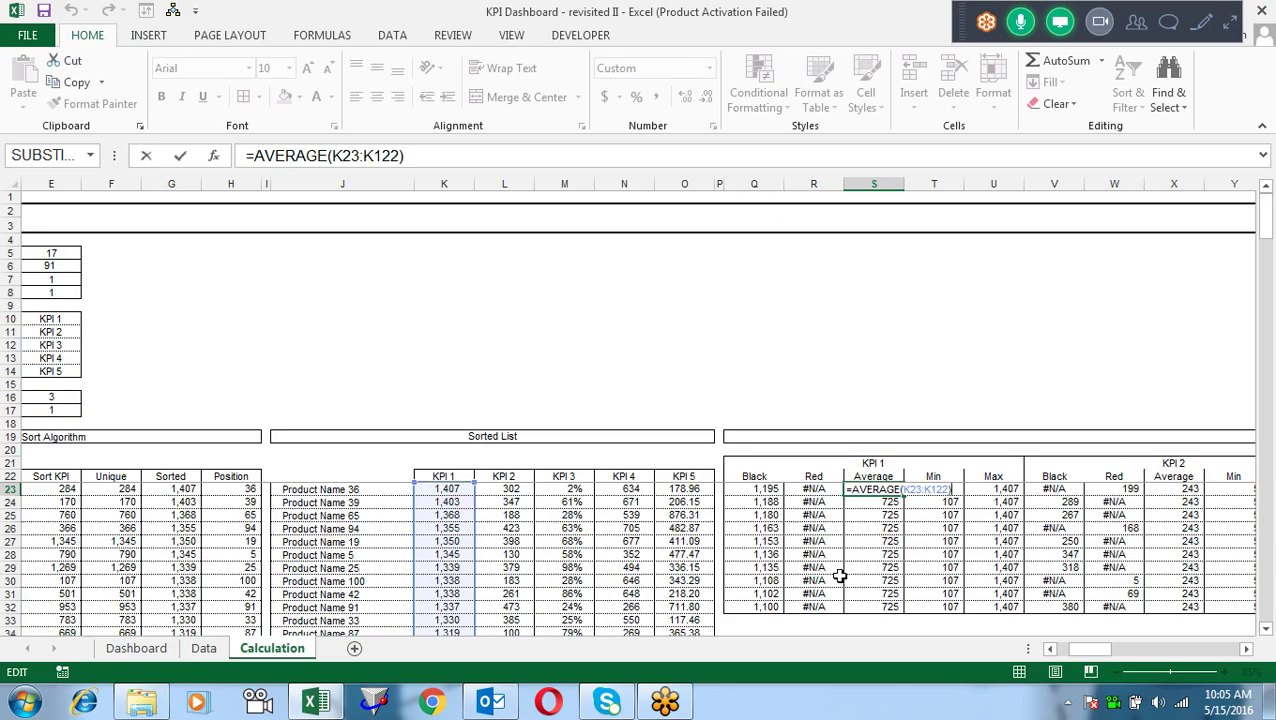
pyautogui.press('Escape')
pyautogui.click(936, 490)
pyautogui.press('F2')
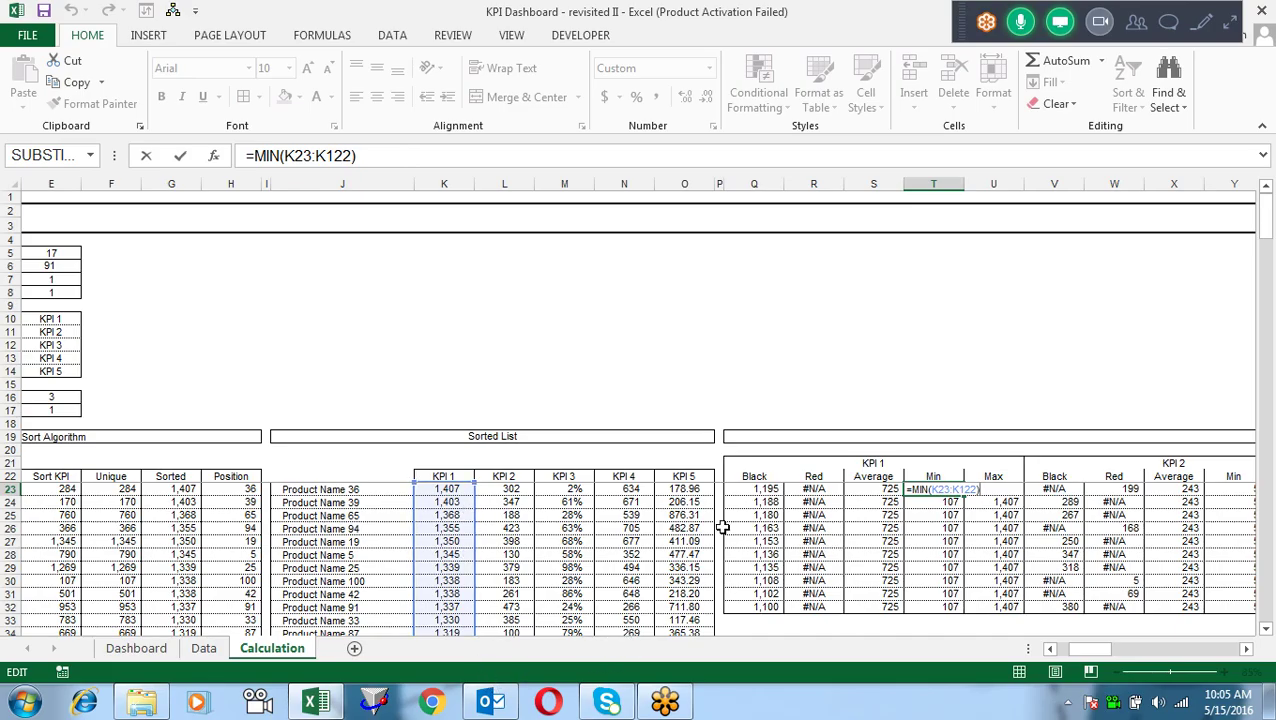
pyautogui.press('Escape')
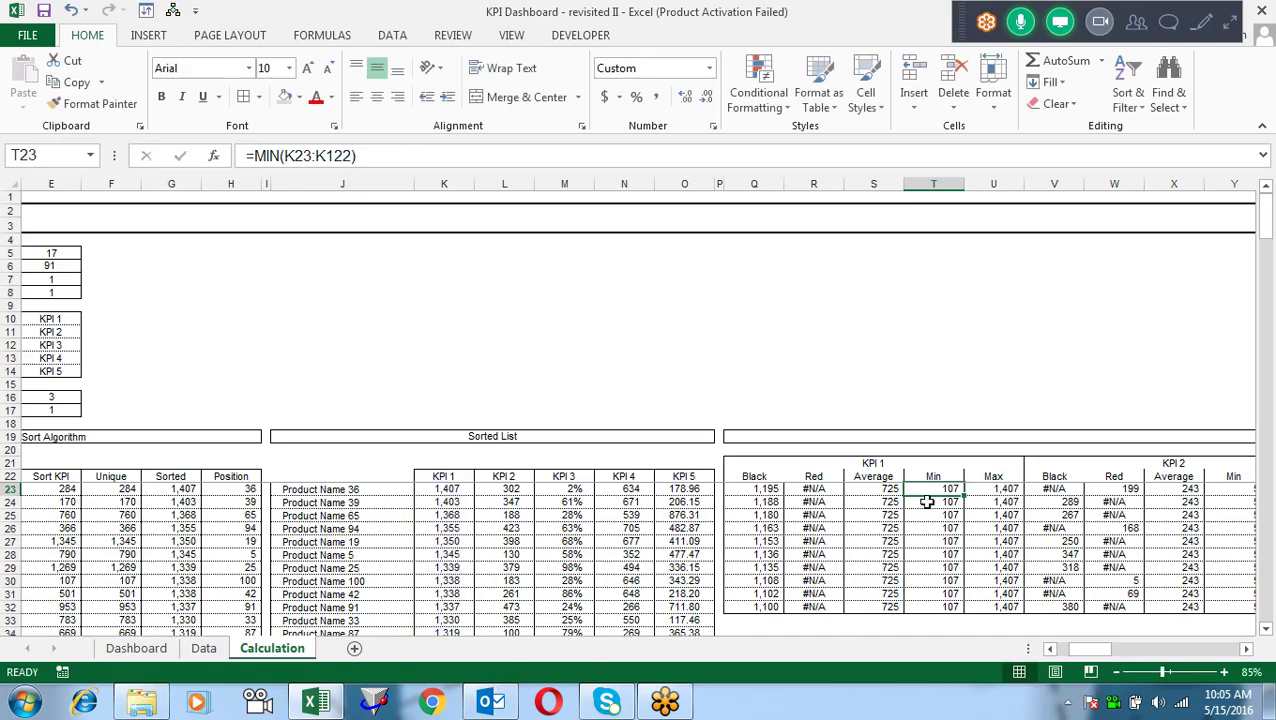
pyautogui.click(998, 489)
pyautogui.press('F2')
pyautogui.press('Escape')
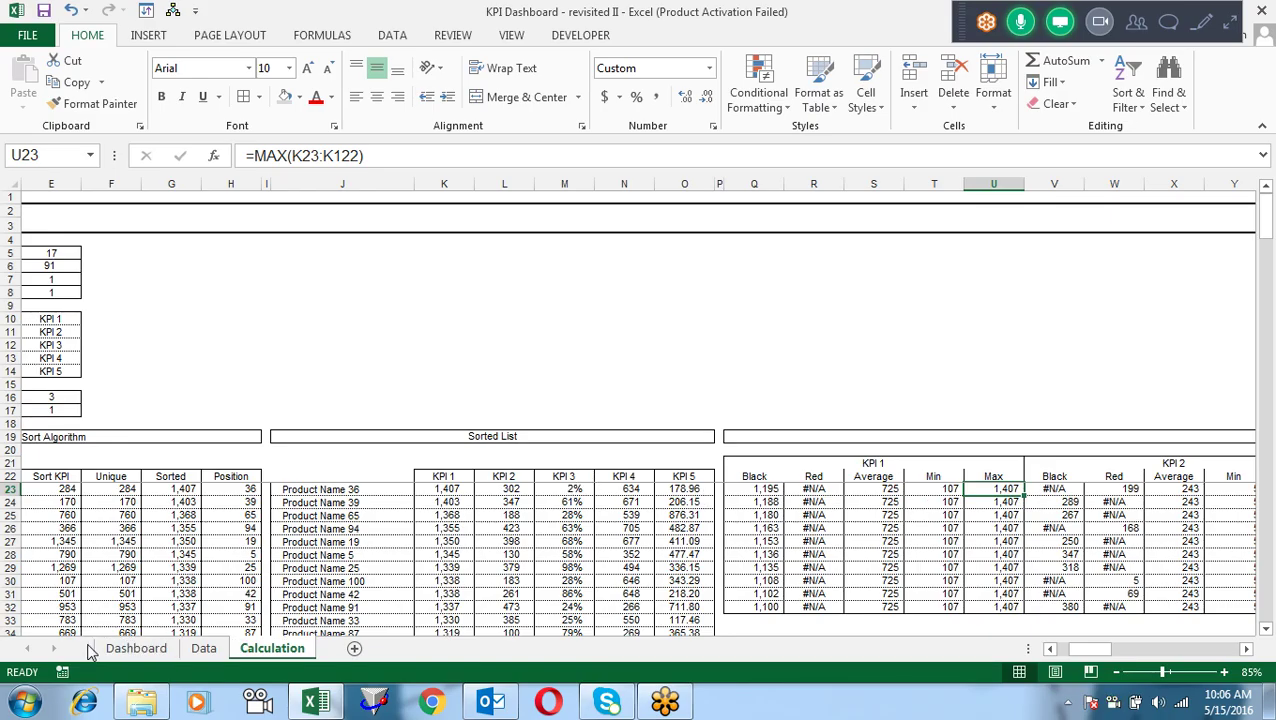
# Step: Copy the dashboard's KPI 1 bar chart to cell Q9 on the Calculation sheet
pyautogui.click(136, 649)
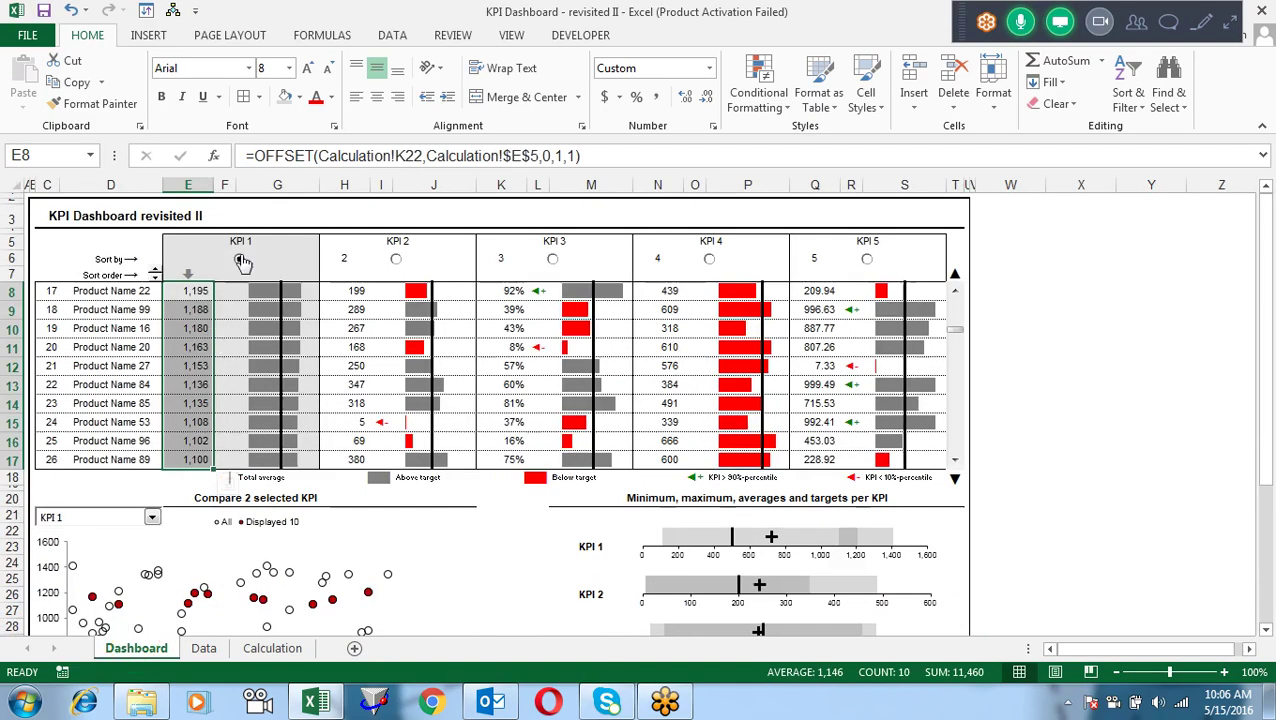
pyautogui.click(286, 287)
pyautogui.click(285, 278)
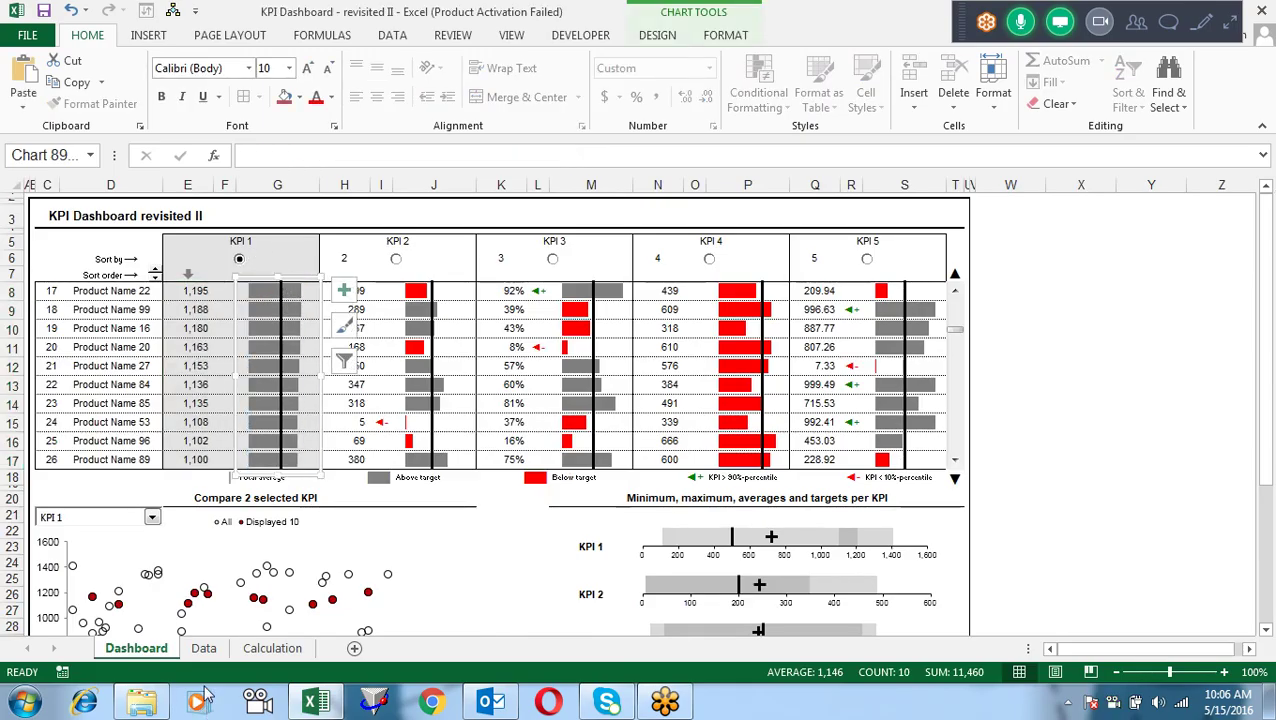
pyautogui.click(272, 649)
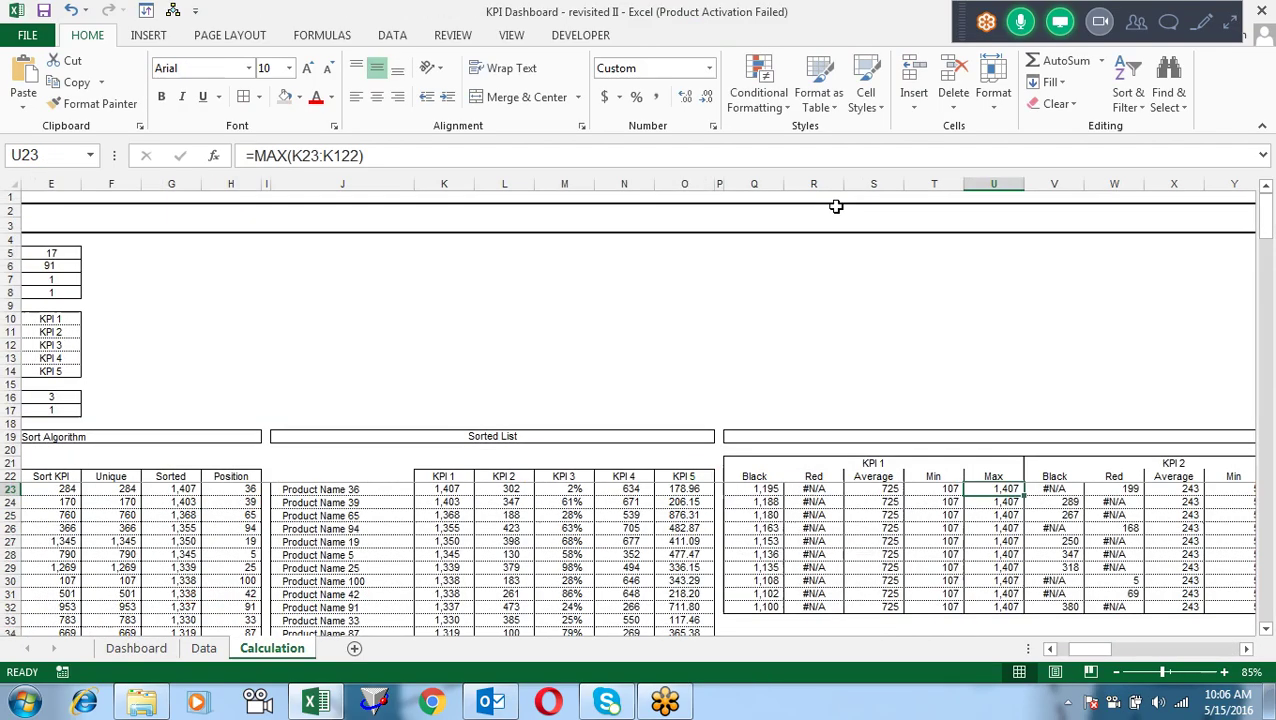
pyautogui.click(738, 302)
pyautogui.hotkey('ctrl', 'v')
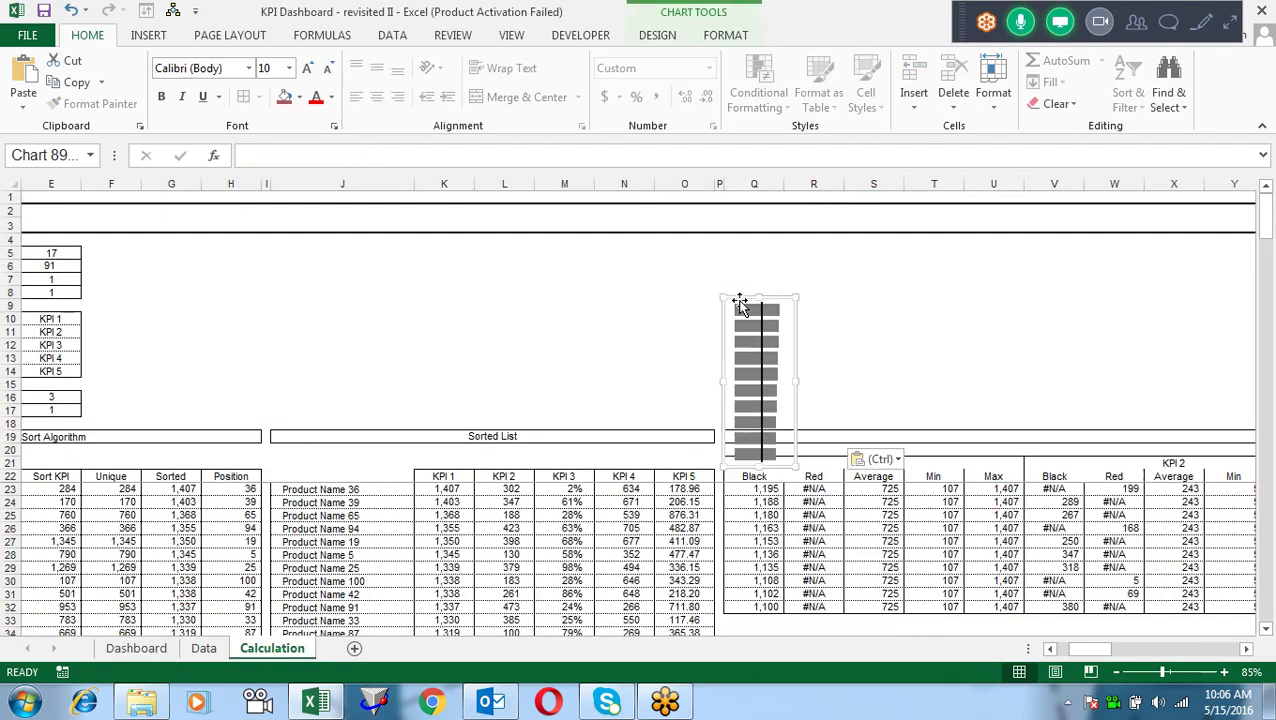
pyautogui.moveTo(802, 341); pyautogui.dragTo(810, 305)
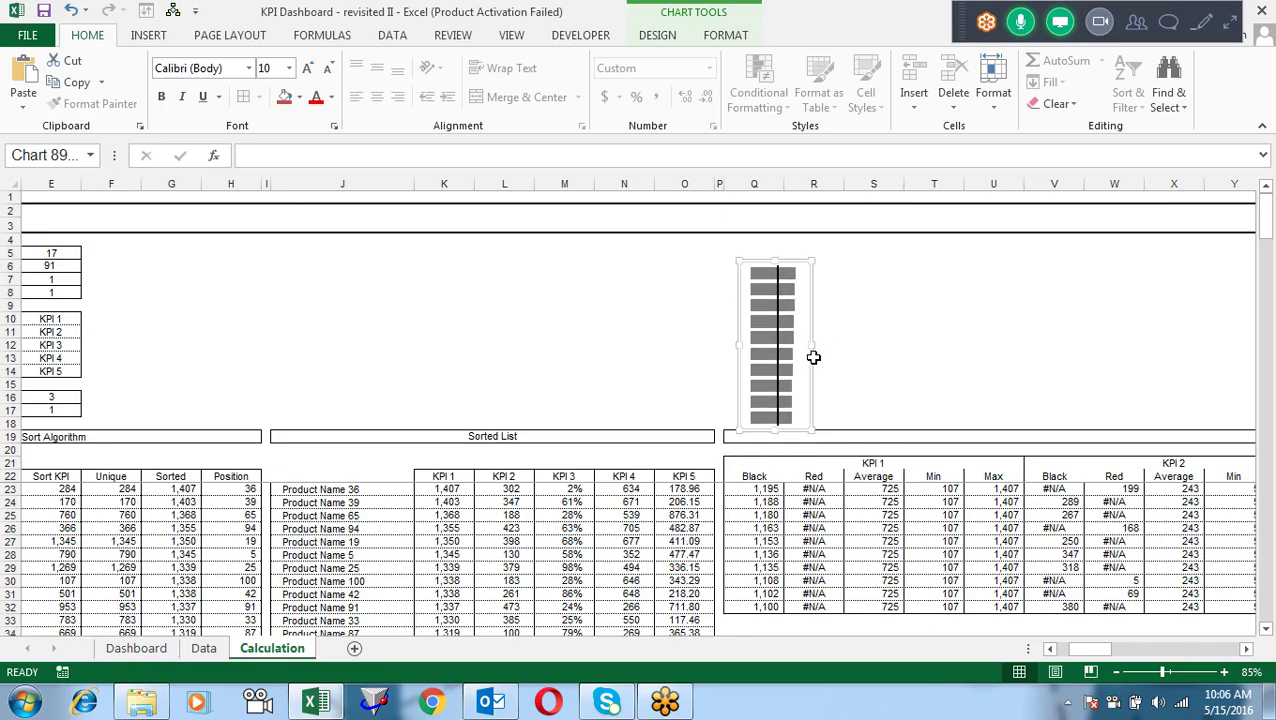
pyautogui.moveTo(813, 345); pyautogui.dragTo(864, 344)
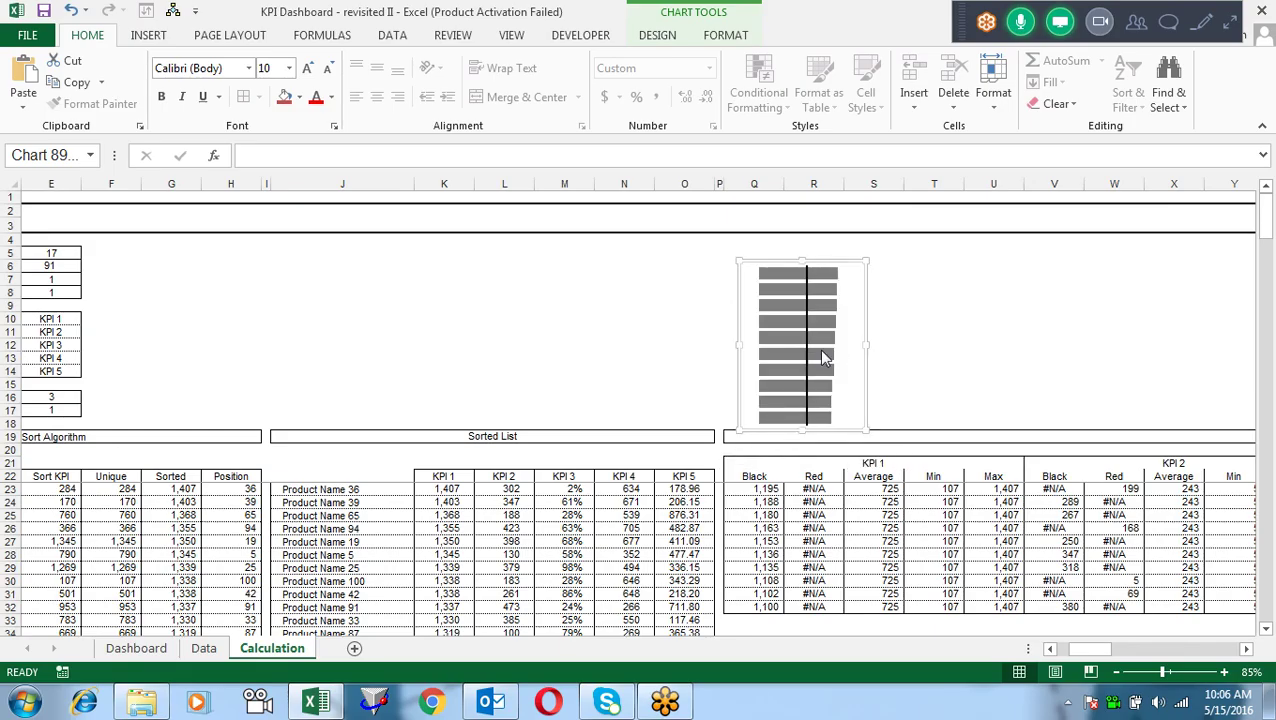
pyautogui.click(819, 354)
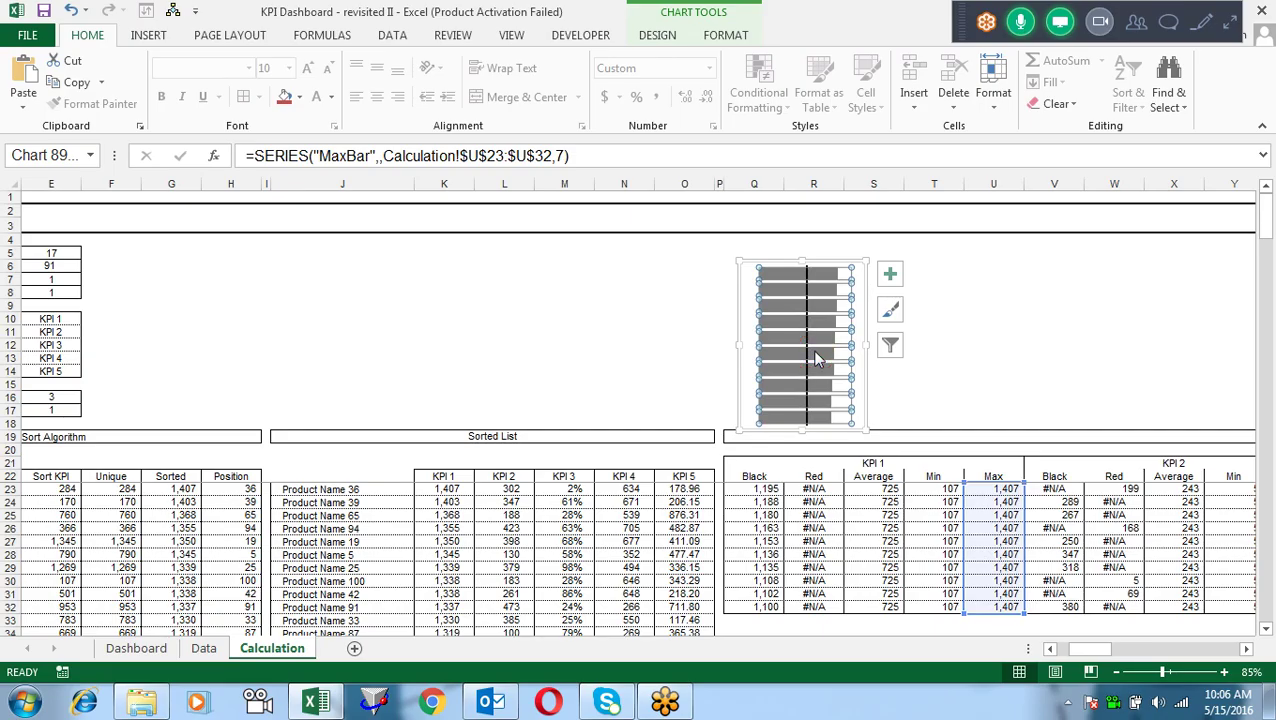
pyautogui.press('Up')
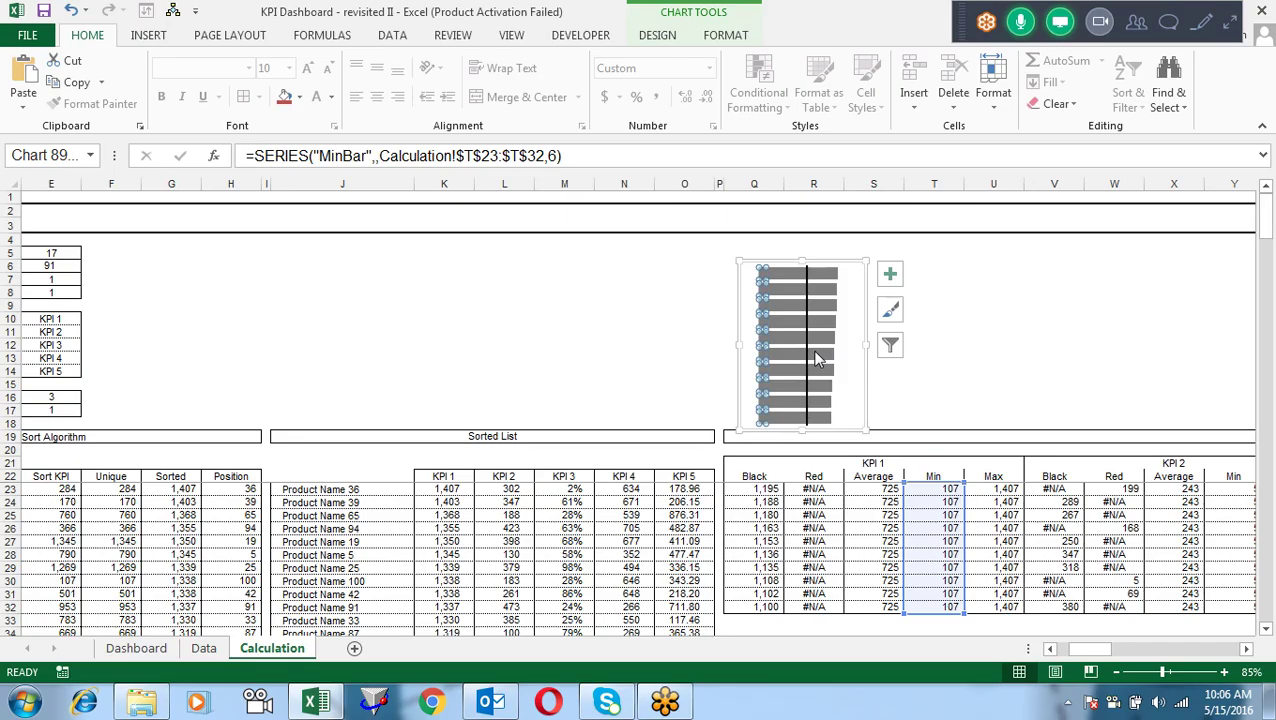
pyautogui.press('Down')
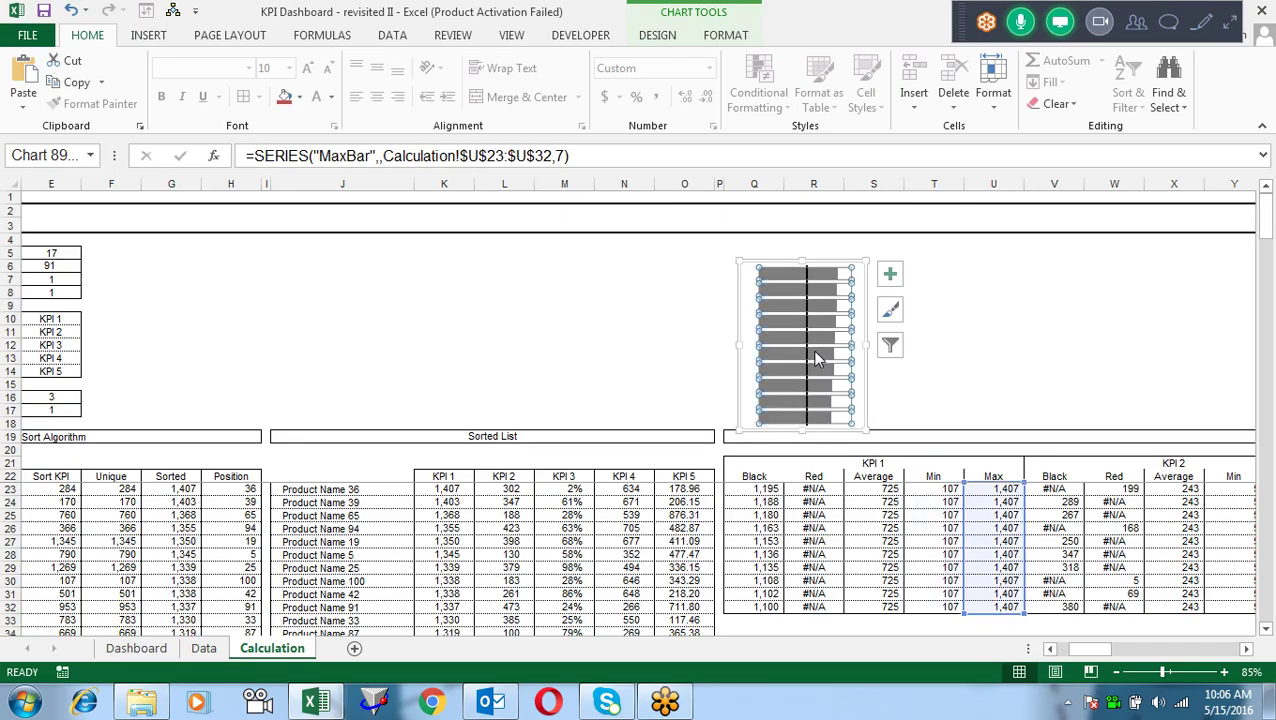
pyautogui.press('Up')
pyautogui.press('Down')
pyautogui.press('Up')
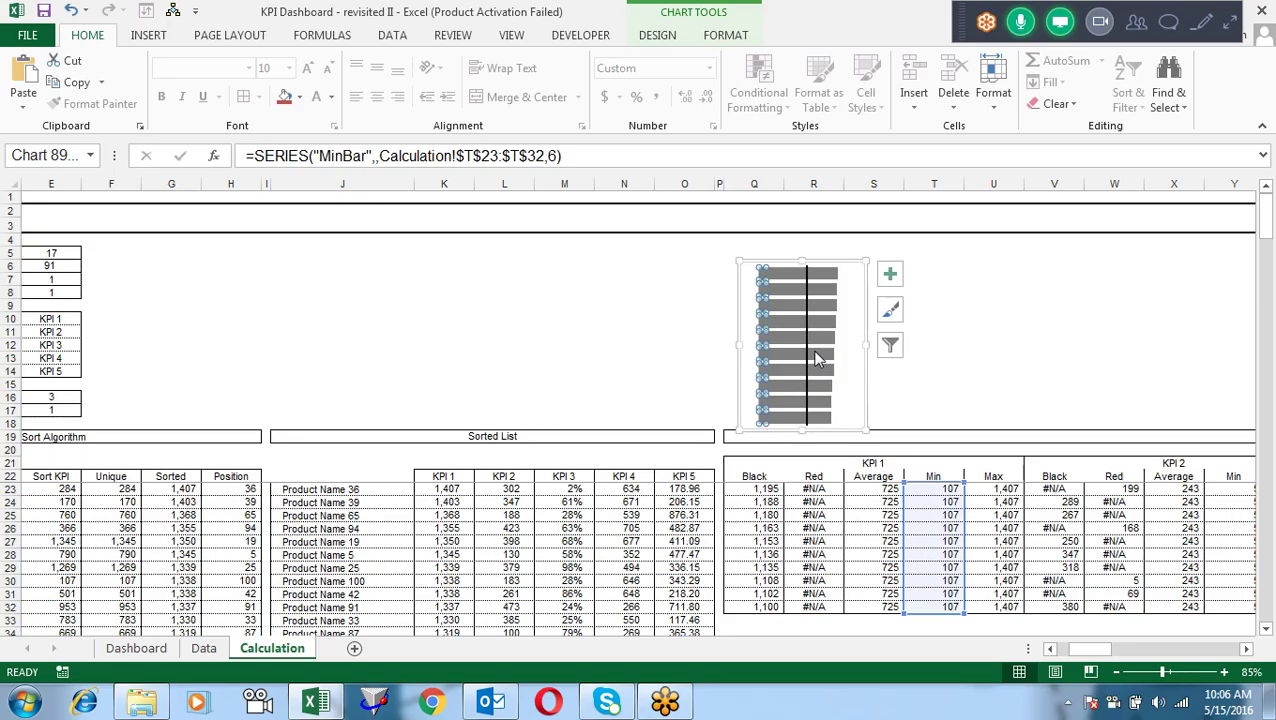
pyautogui.press('Down')
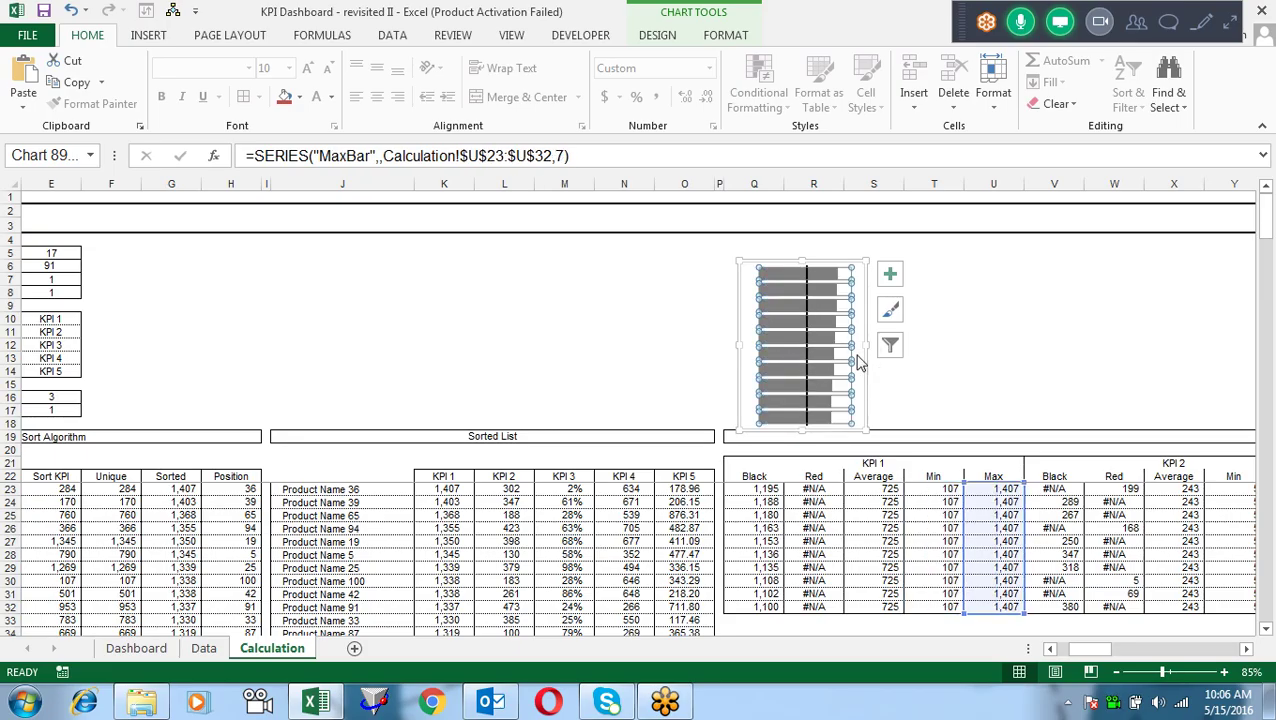
pyautogui.moveTo(812, 368)
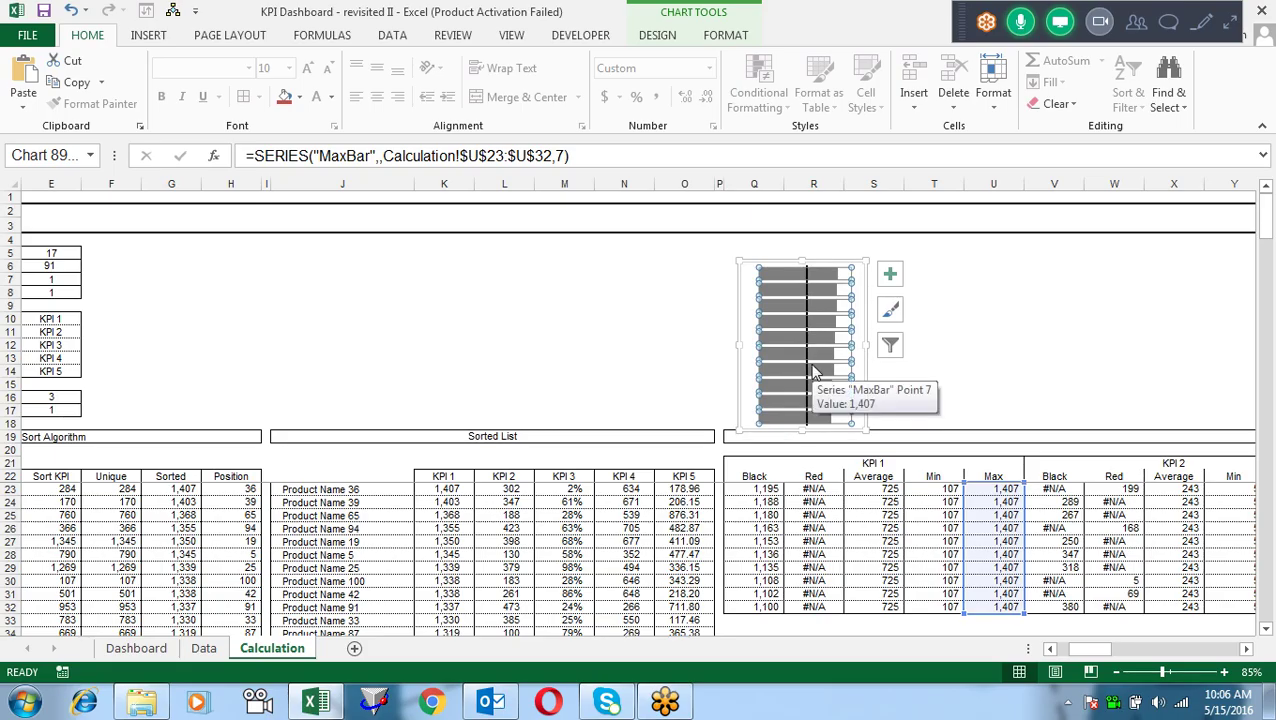
pyautogui.press('Delete')
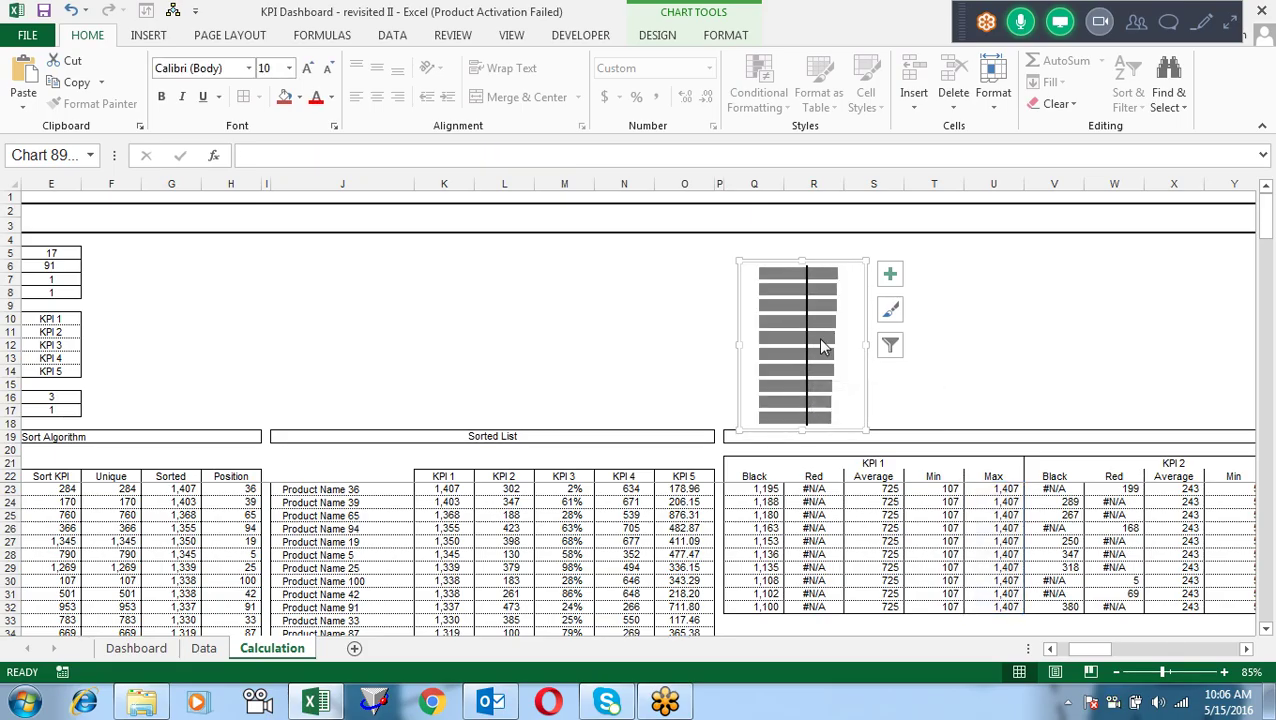
pyautogui.moveTo(828, 280)
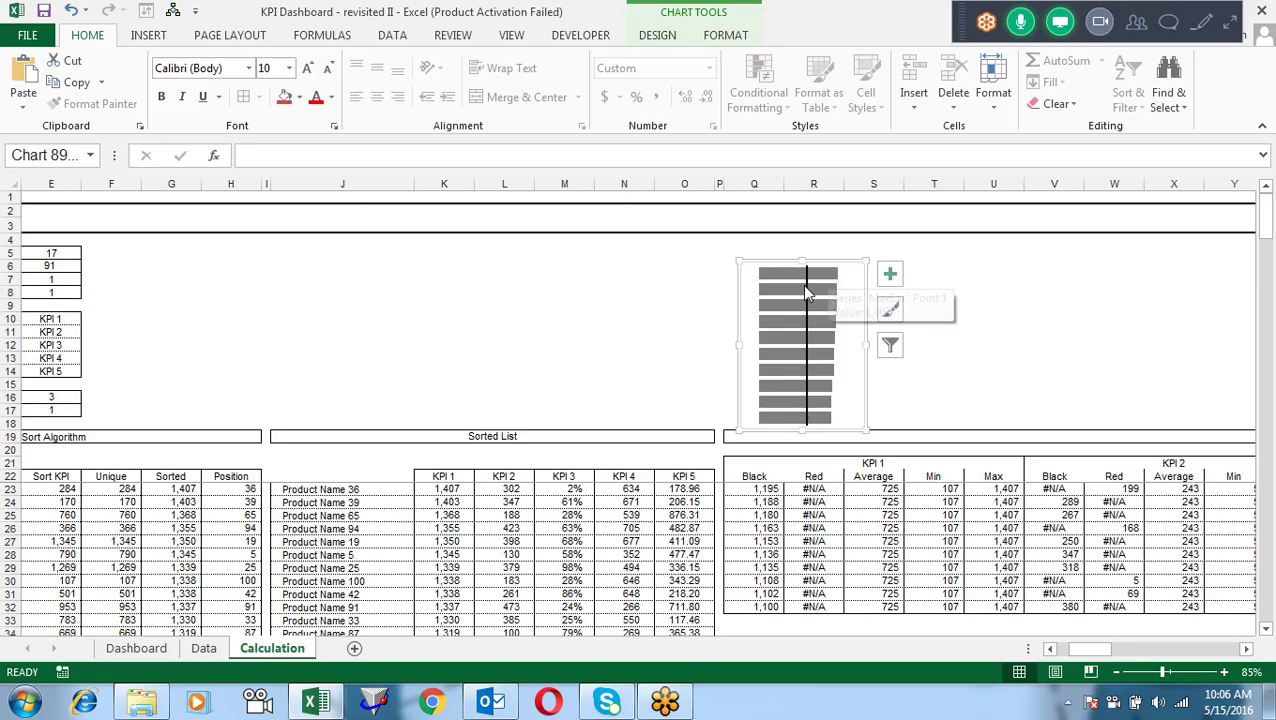
pyautogui.click(812, 295)
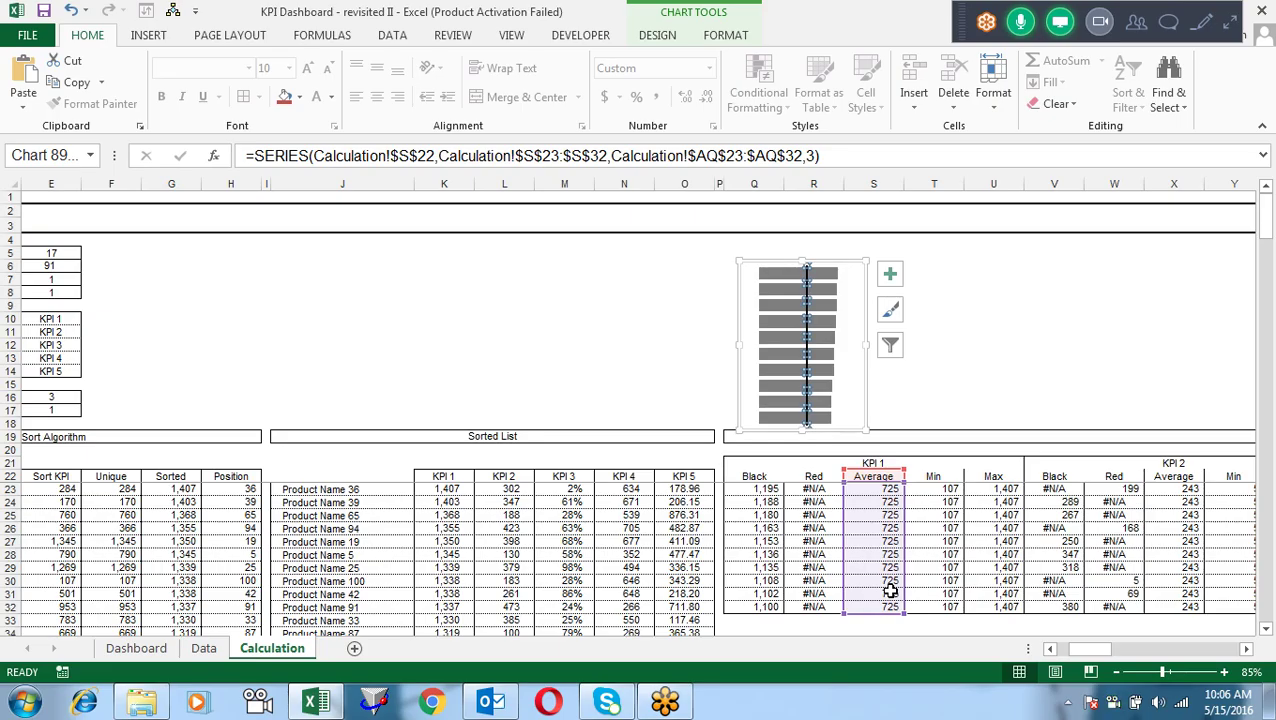
pyautogui.press('Left')
pyautogui.press('Left')
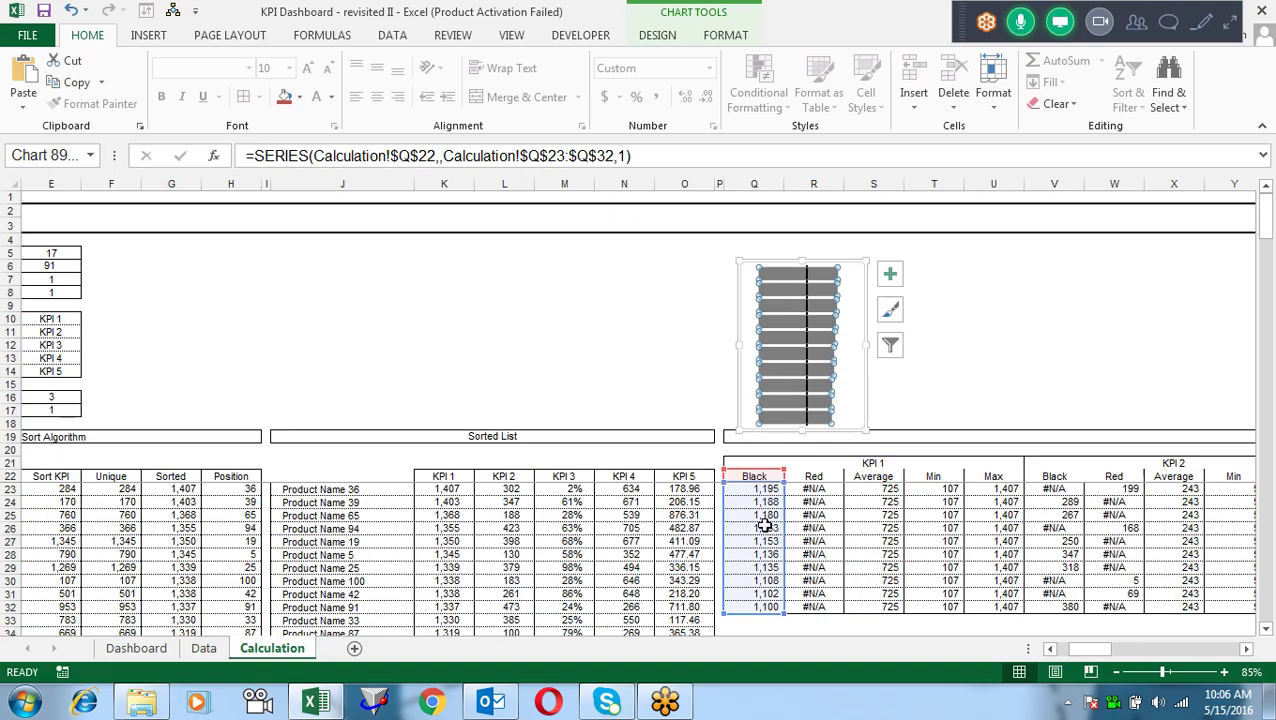
pyautogui.press('Escape')
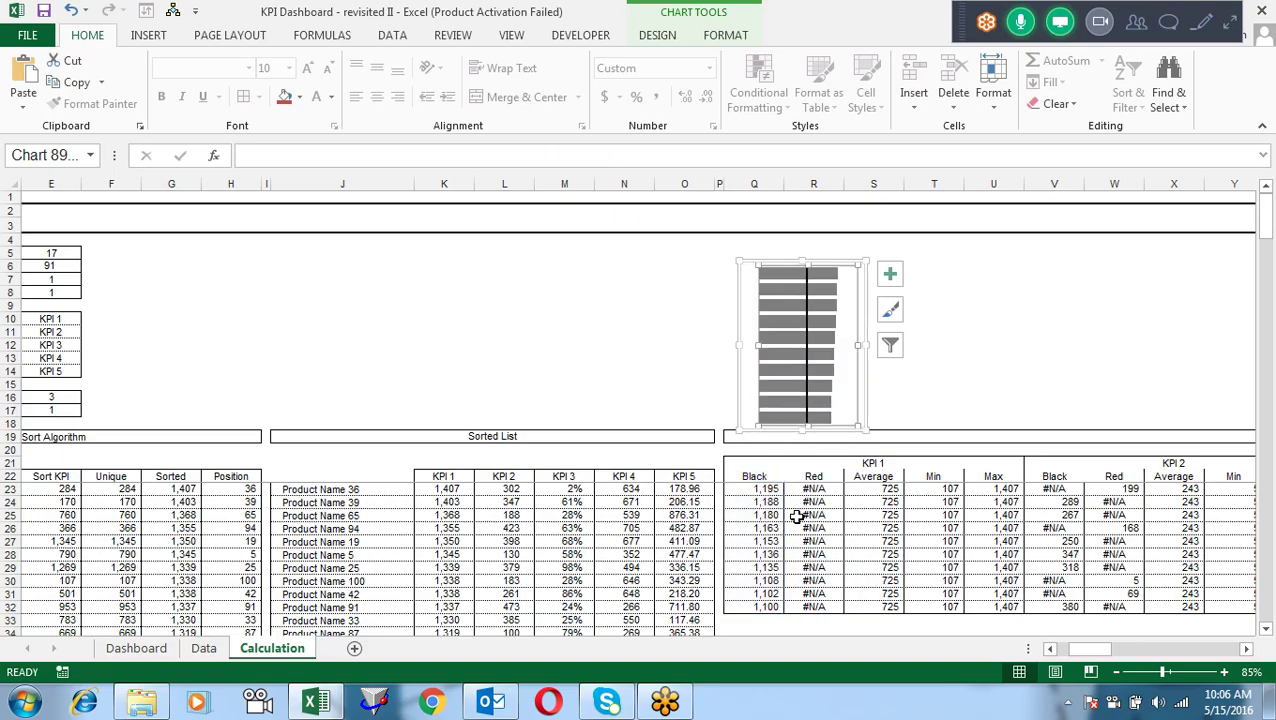
pyautogui.press('Right')
pyautogui.press('Right')
pyautogui.press('Left')
pyautogui.press('Left')
pyautogui.press('Left')
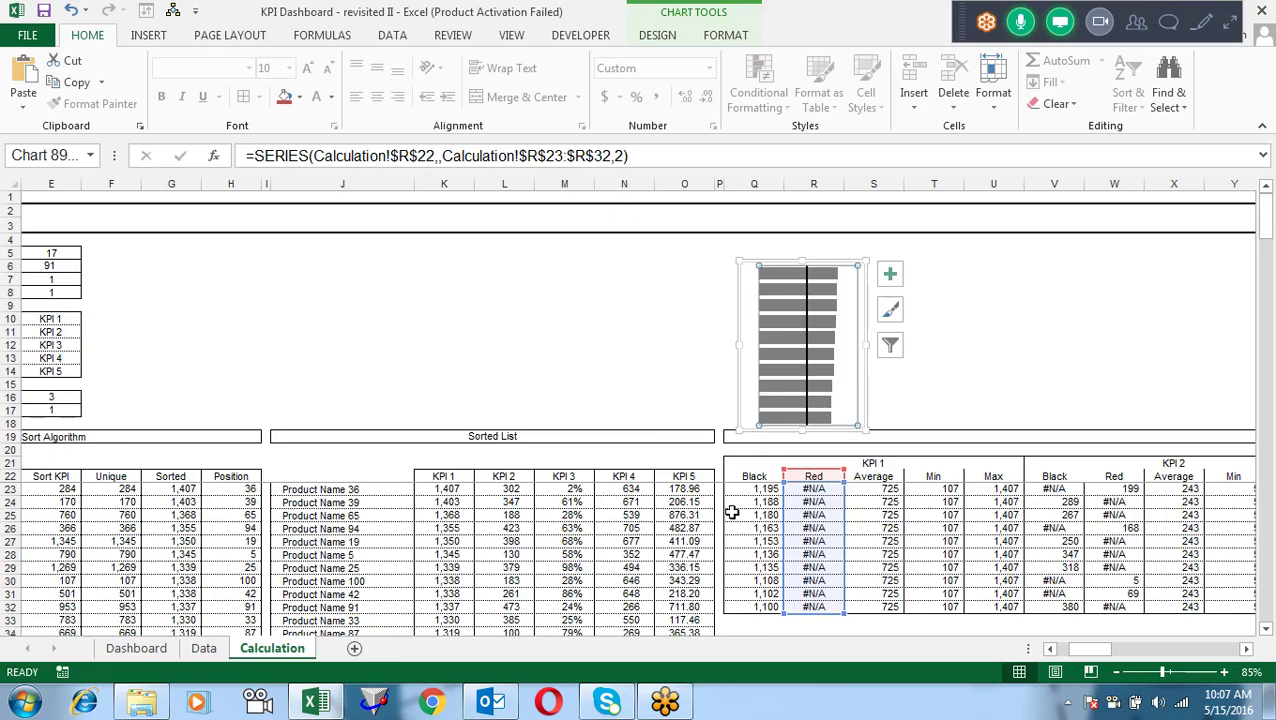
# Step: Set E7 on the Calculation sheet to 2 to re-sort the products
pyautogui.click(628, 402)
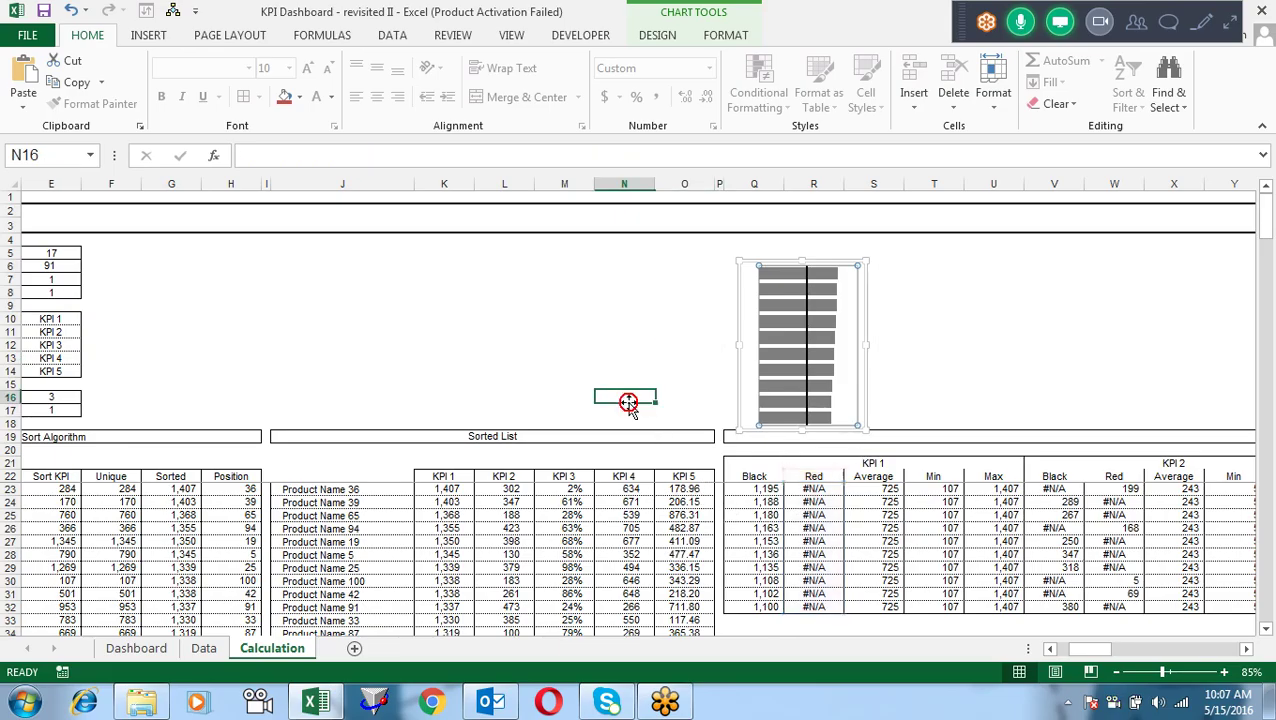
pyautogui.click(70, 279)
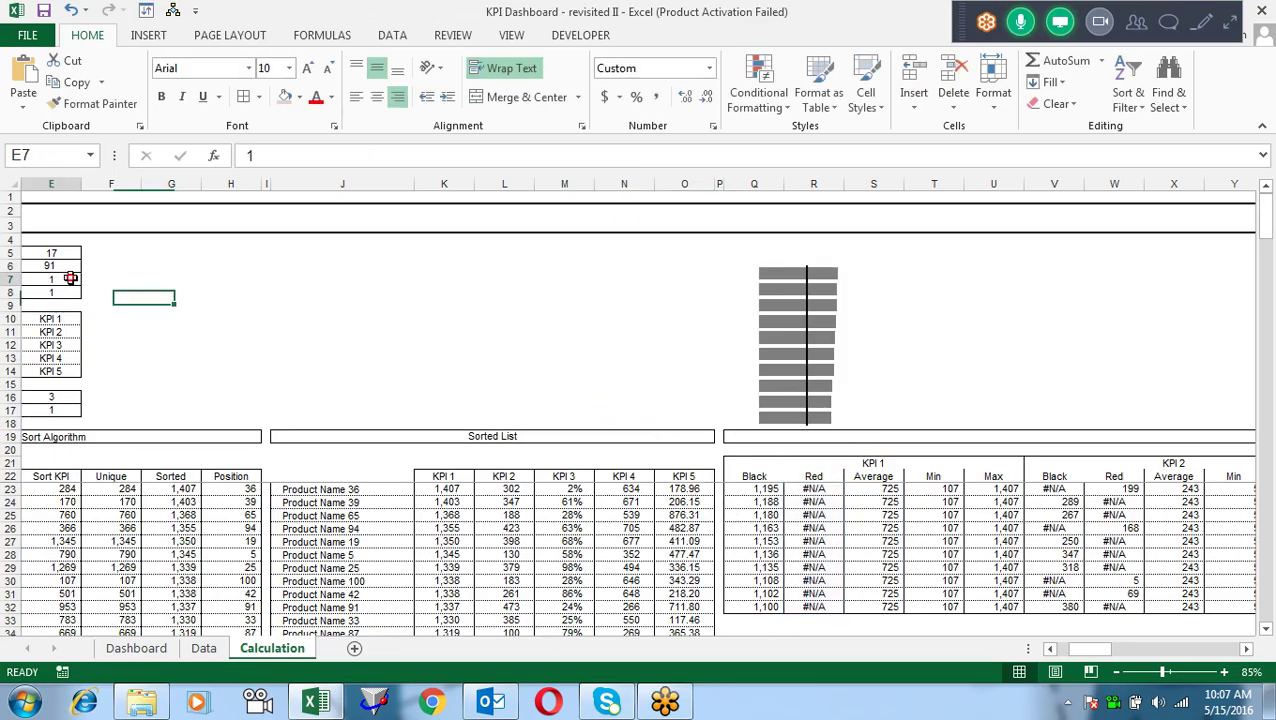
pyautogui.write('2')
pyautogui.press('Return')
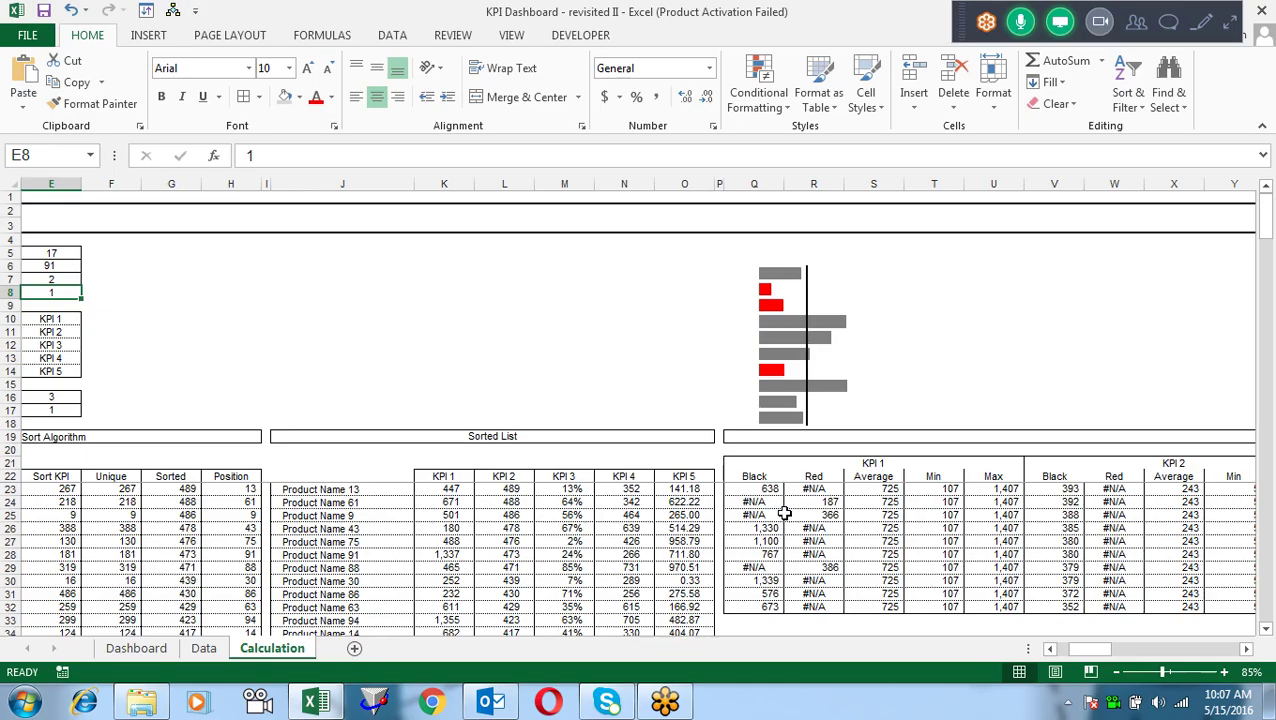
# Step: Review the Black, Red and Average formulas in Q23, R23 and S24
pyautogui.moveTo(771, 488); pyautogui.dragTo(767, 512)
pyautogui.moveTo(764, 598); pyautogui.dragTo(764, 598)
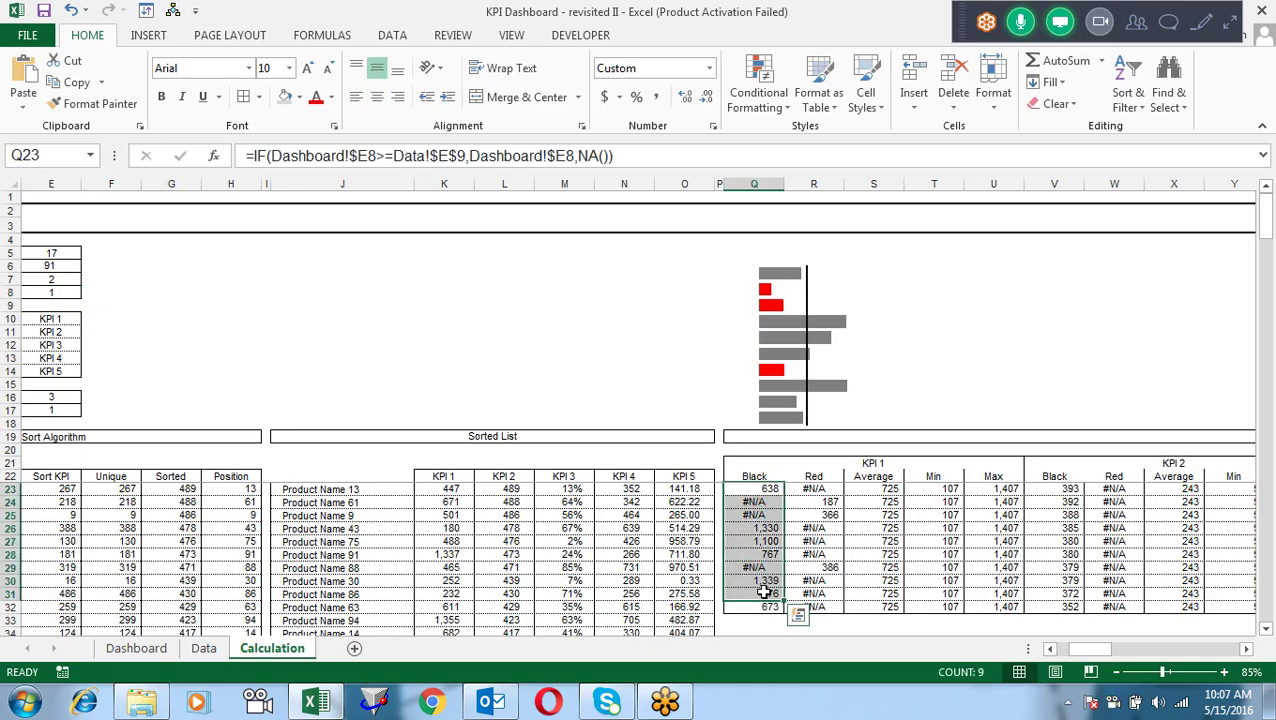
pyautogui.click(767, 490)
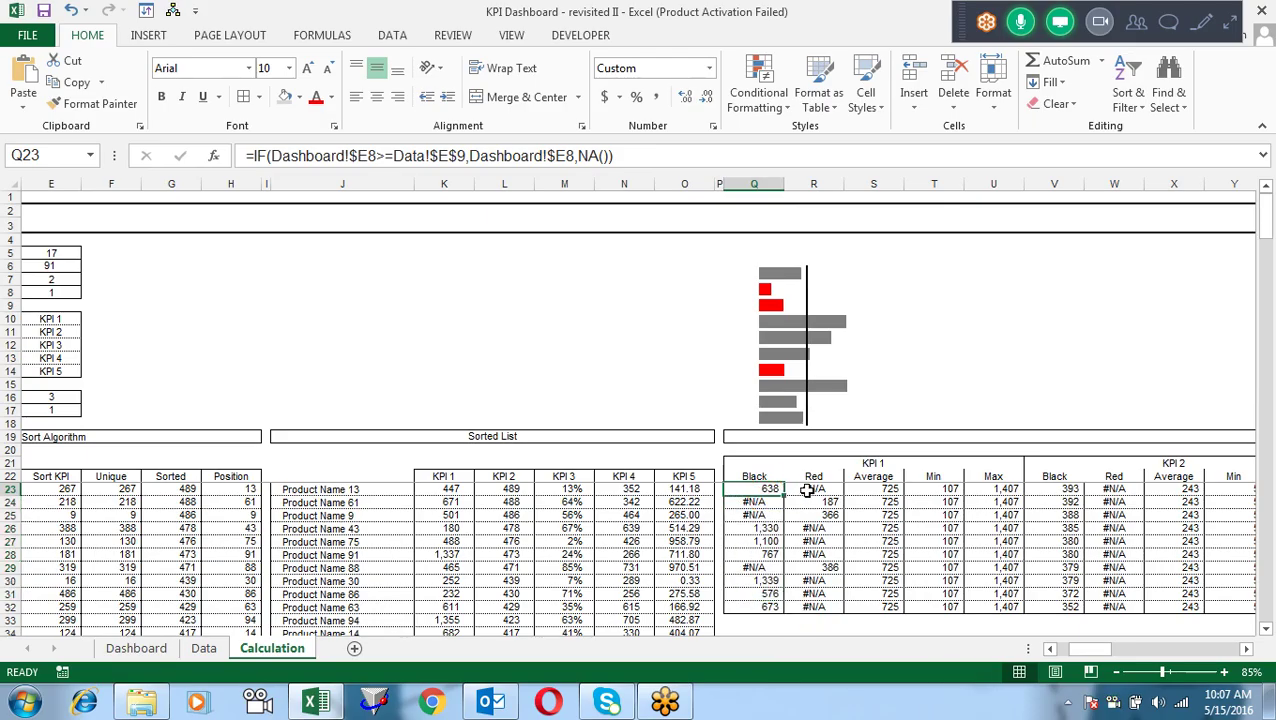
pyautogui.click(812, 489)
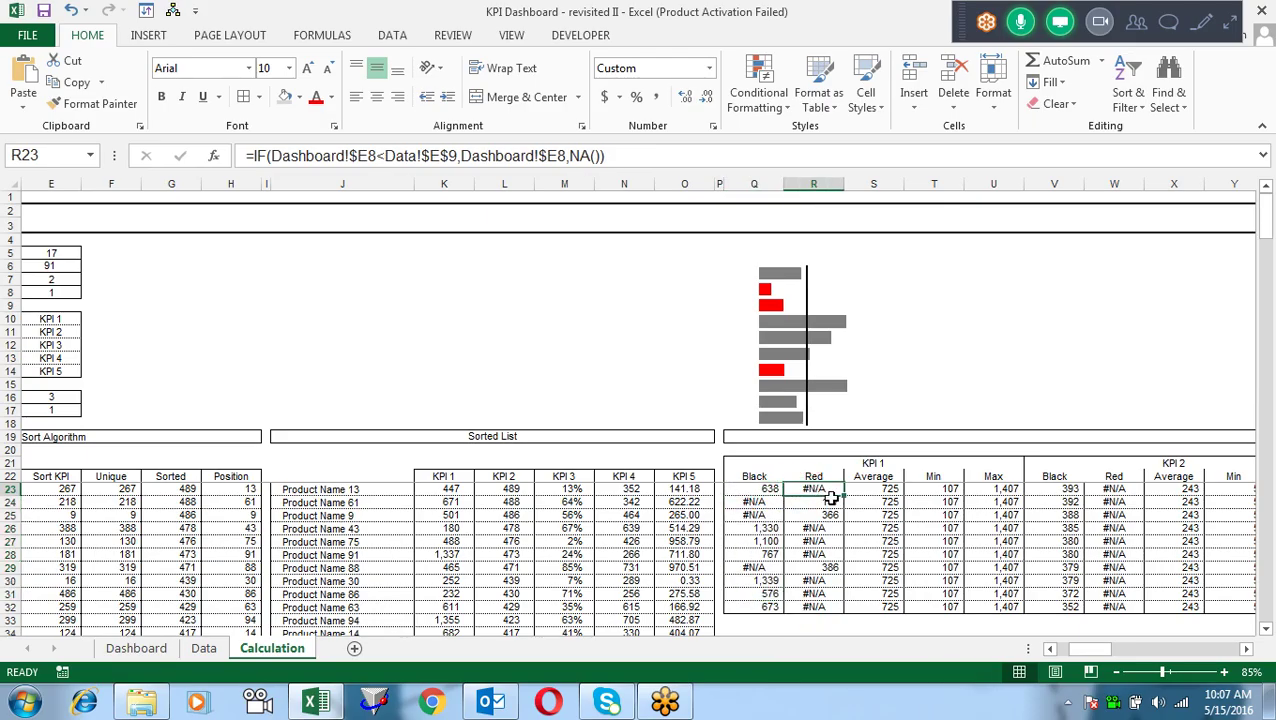
pyautogui.click(889, 506)
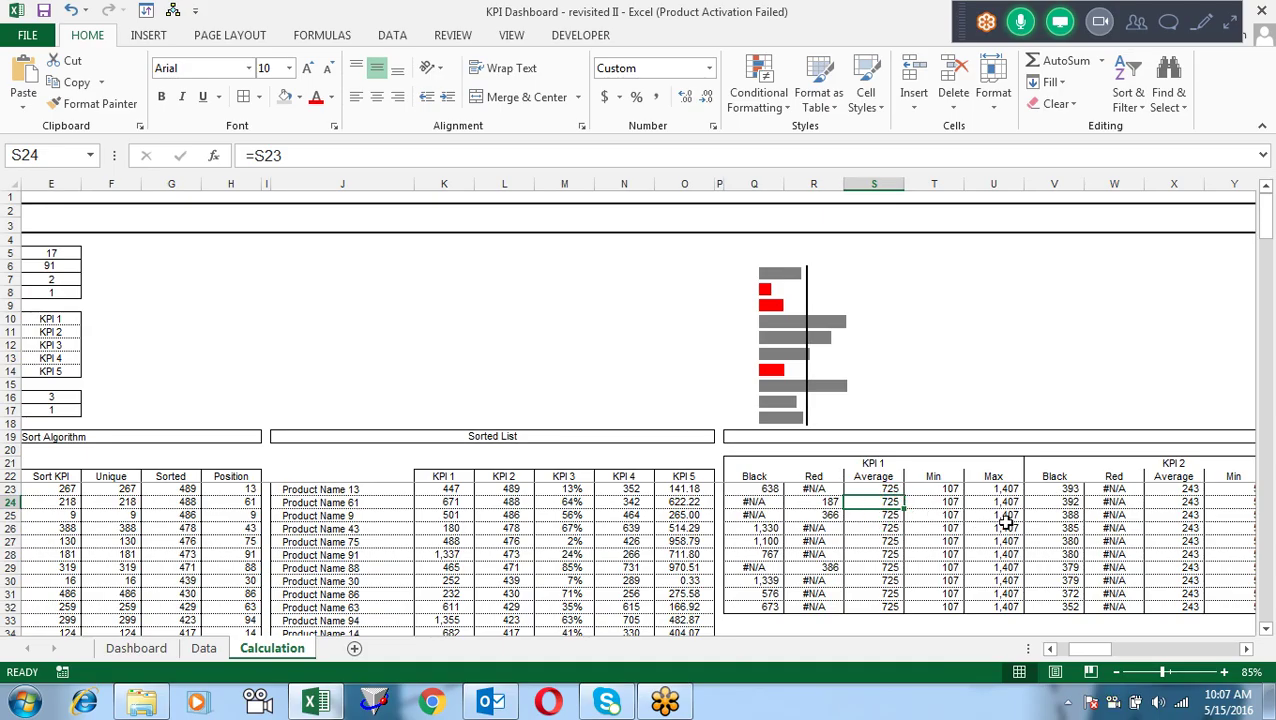
# Step: Check the copied chart's Average line and MaxBar series, including one MaxBar point
pyautogui.click(807, 410)
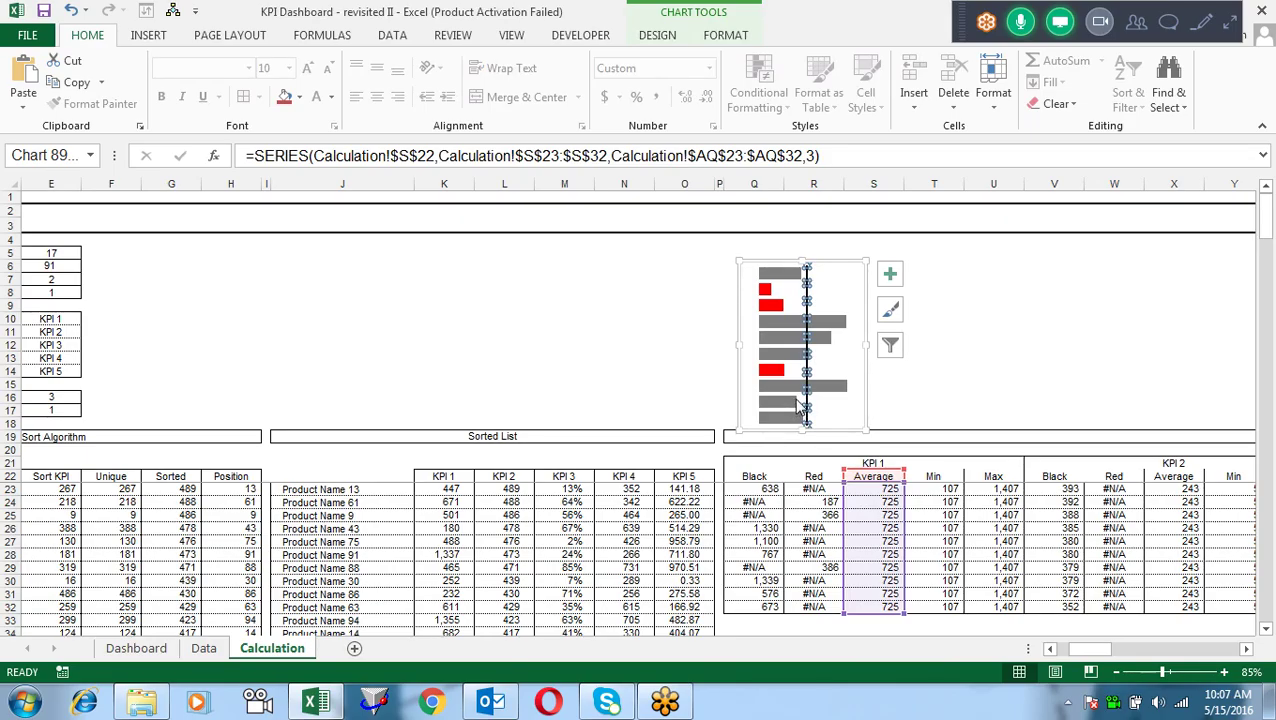
pyautogui.moveTo(812, 407)
pyautogui.click(840, 395)
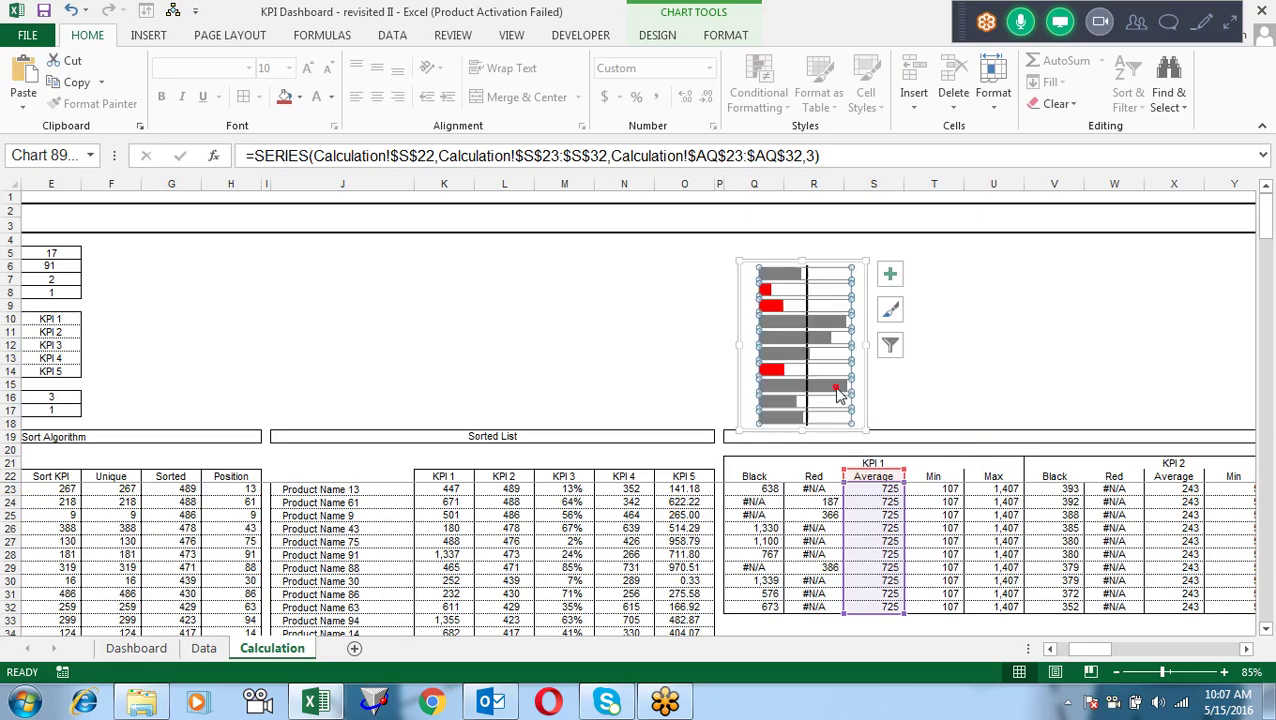
pyautogui.click(781, 373)
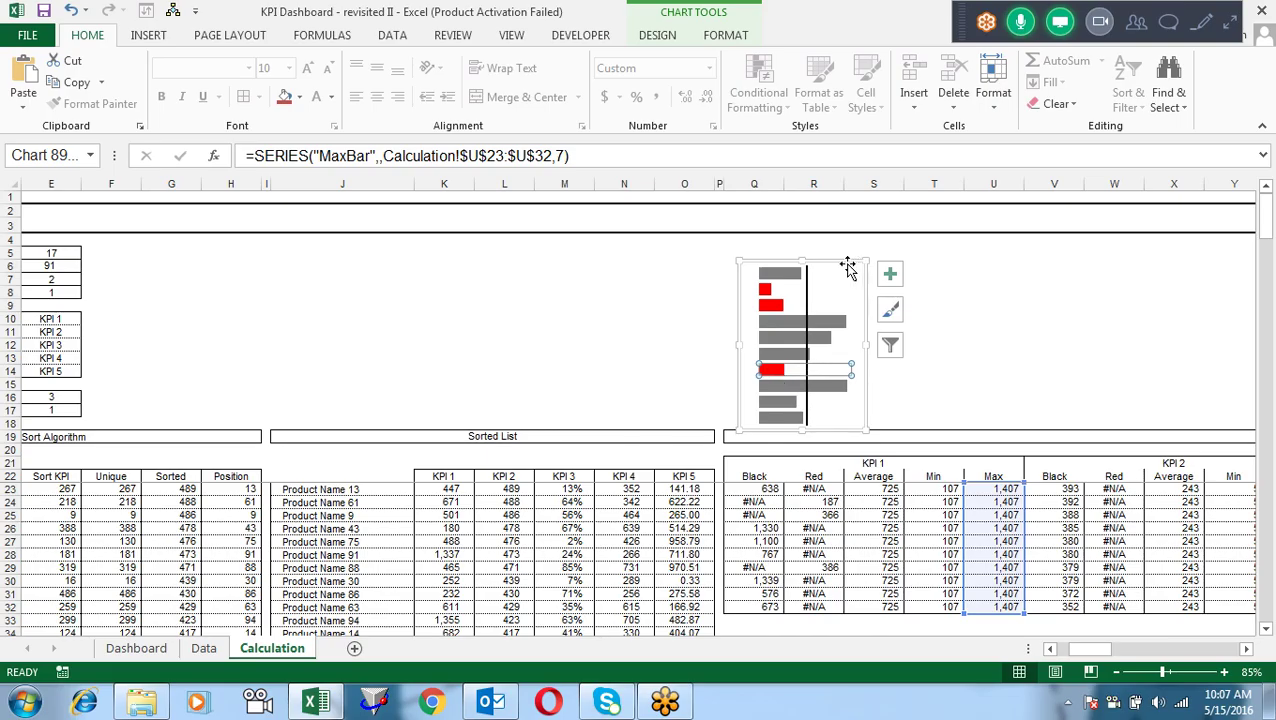
# Step: Nudge the chart up and left, then cycle through its MinBar, MaxBar, MaxXY, Red and Average series
pyautogui.moveTo(844, 269); pyautogui.dragTo(806, 255)
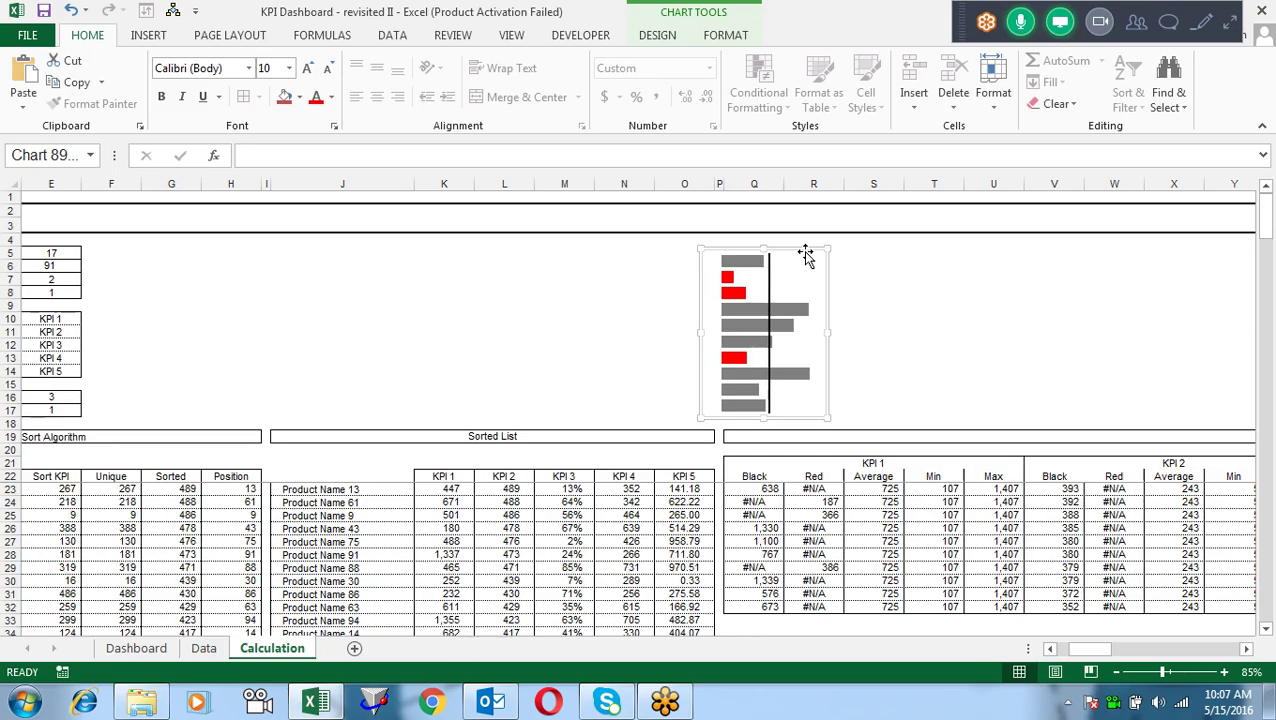
pyautogui.press('Down')
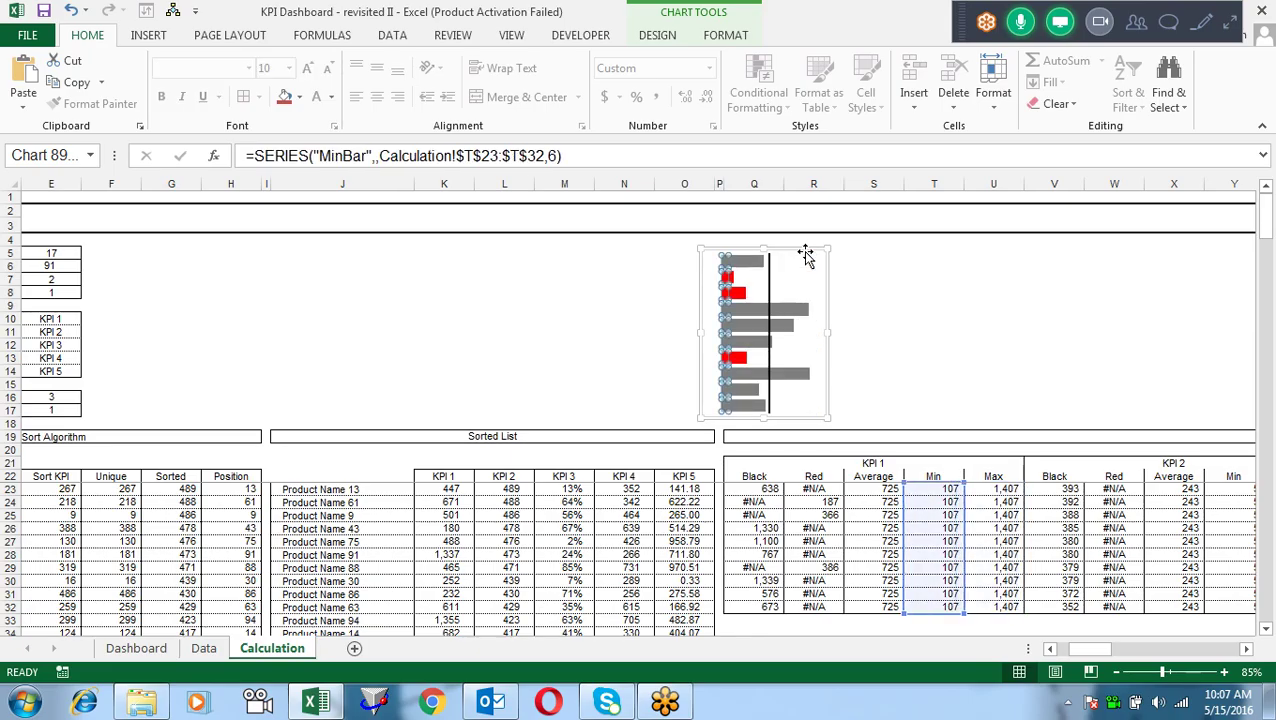
pyautogui.press('Down')
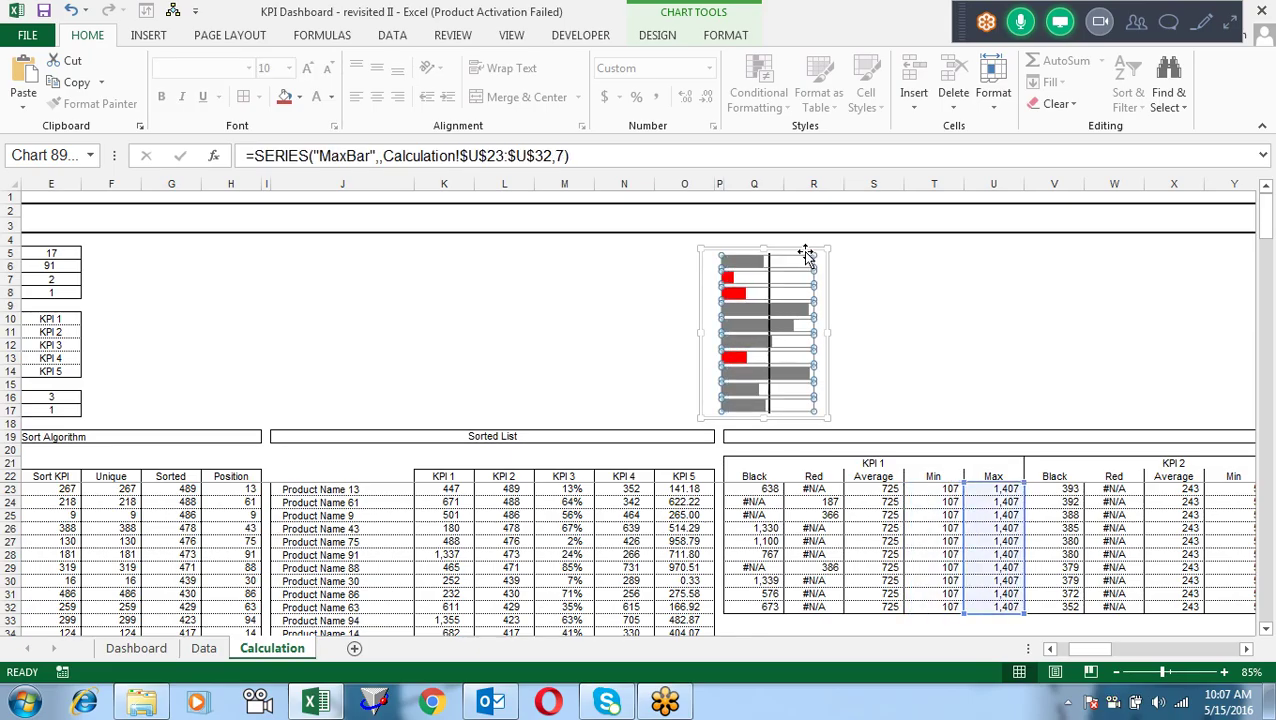
pyautogui.press('Up')
pyautogui.press('Down')
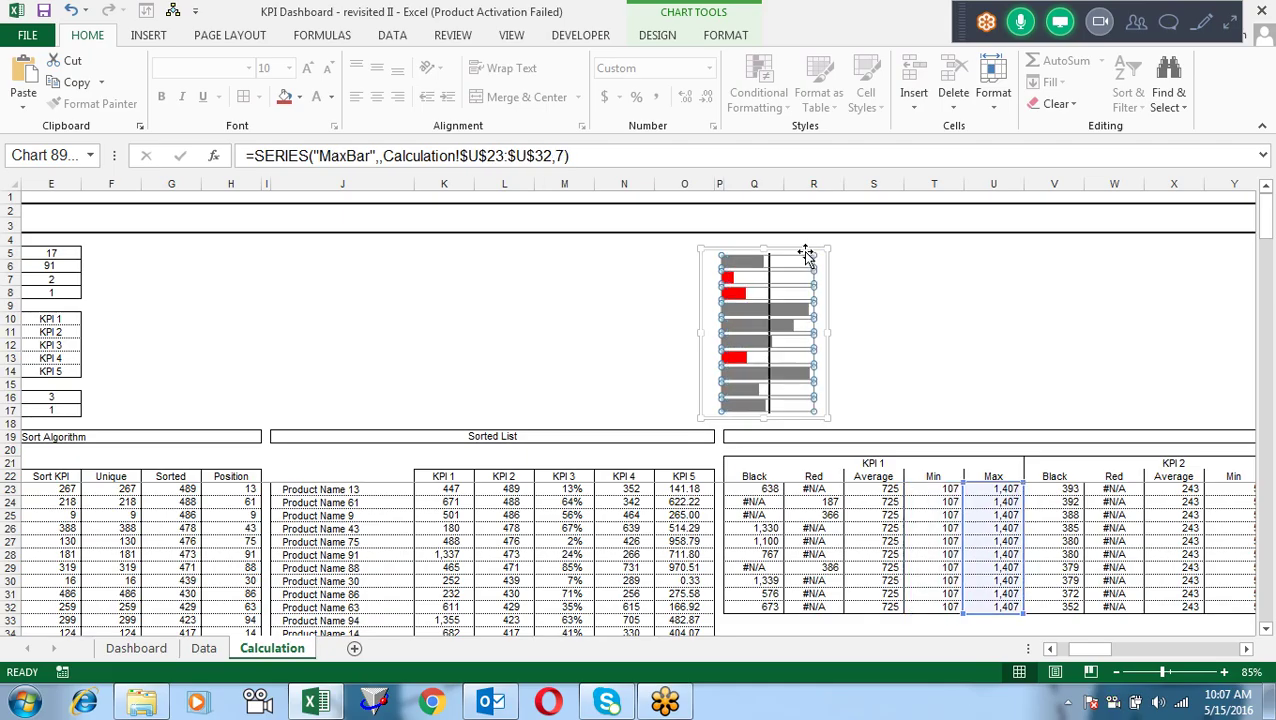
pyautogui.press('Down')
pyautogui.press('Up')
pyautogui.press('Up')
pyautogui.press('Up')
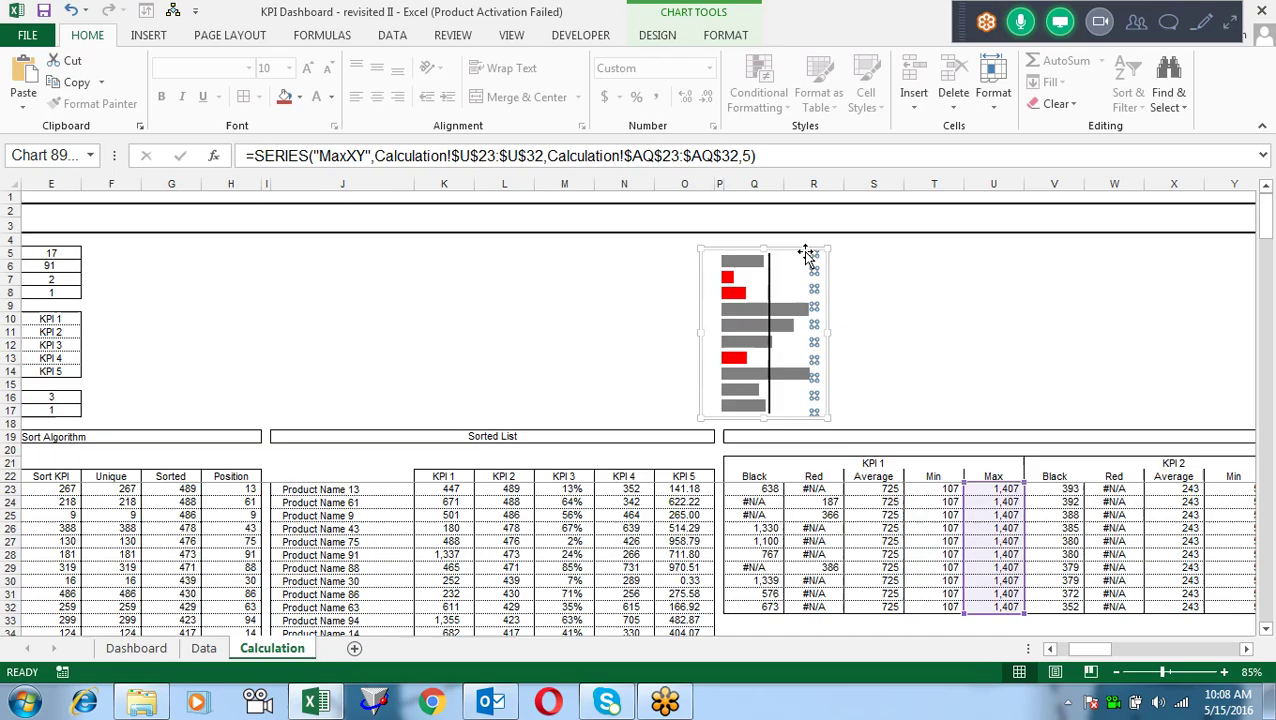
pyautogui.press('Up')
pyautogui.press('Up')
pyautogui.press('Up')
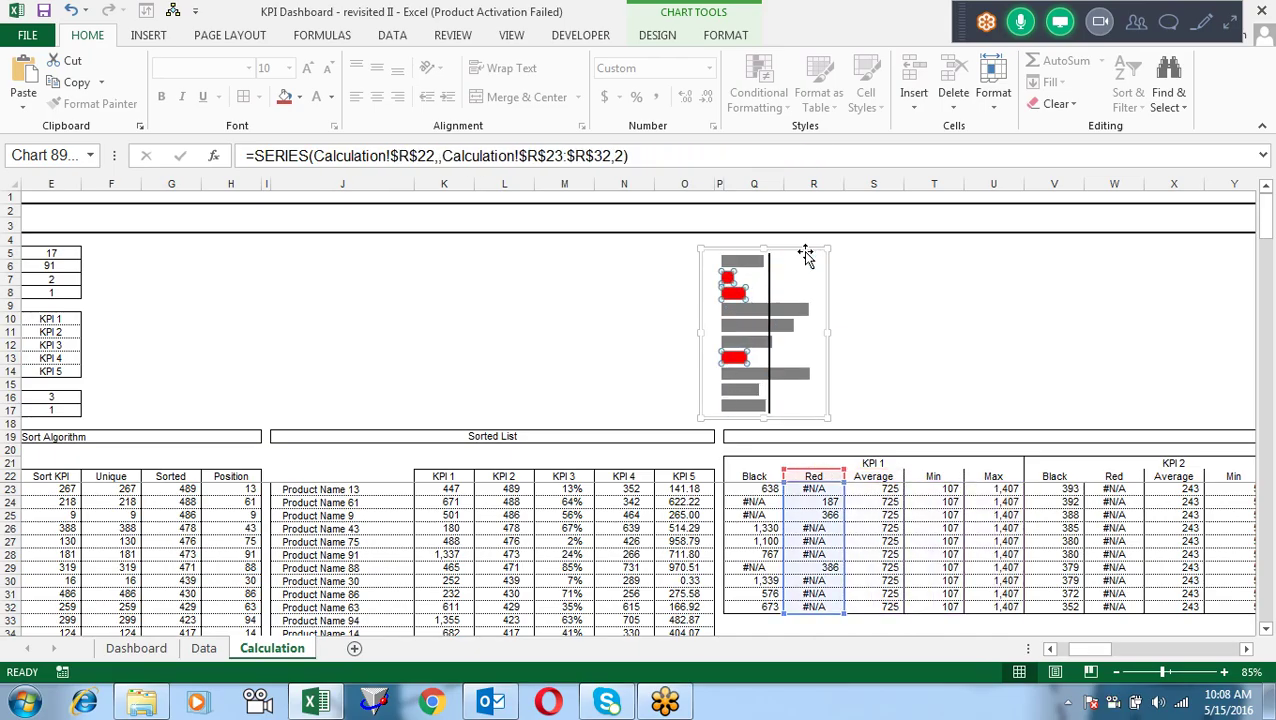
pyautogui.press('Down')
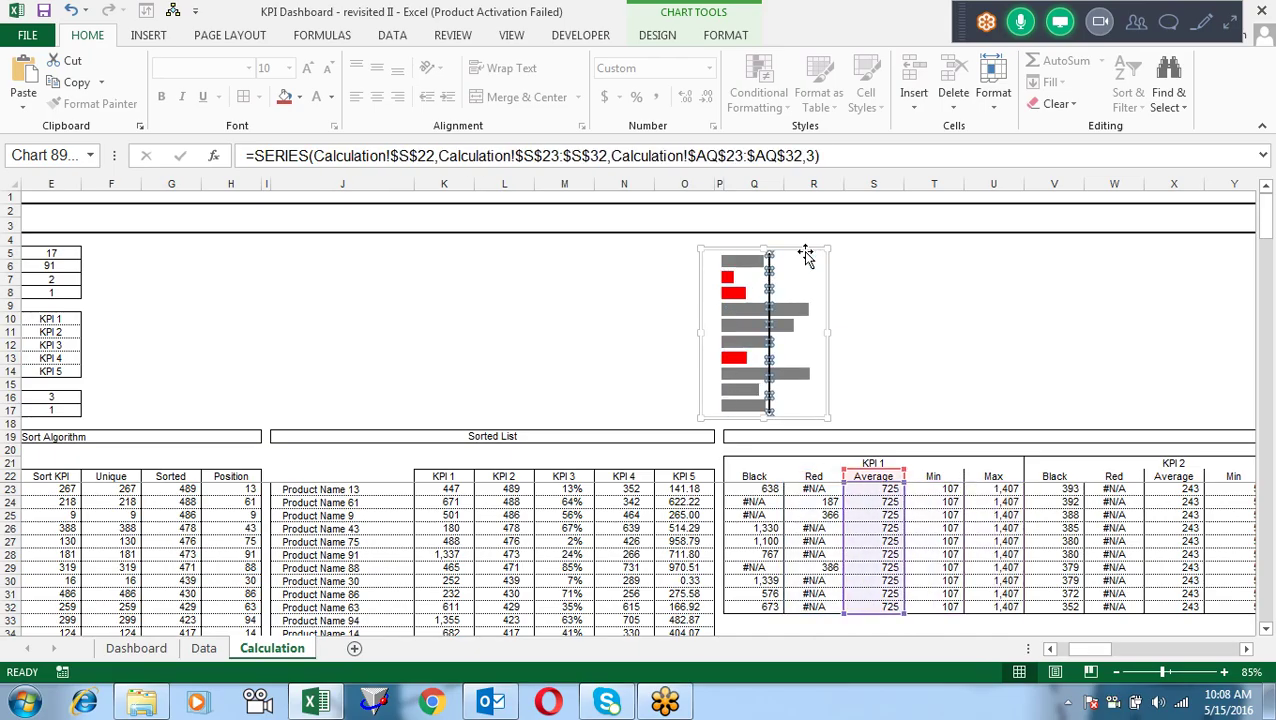
pyautogui.click(806, 256)
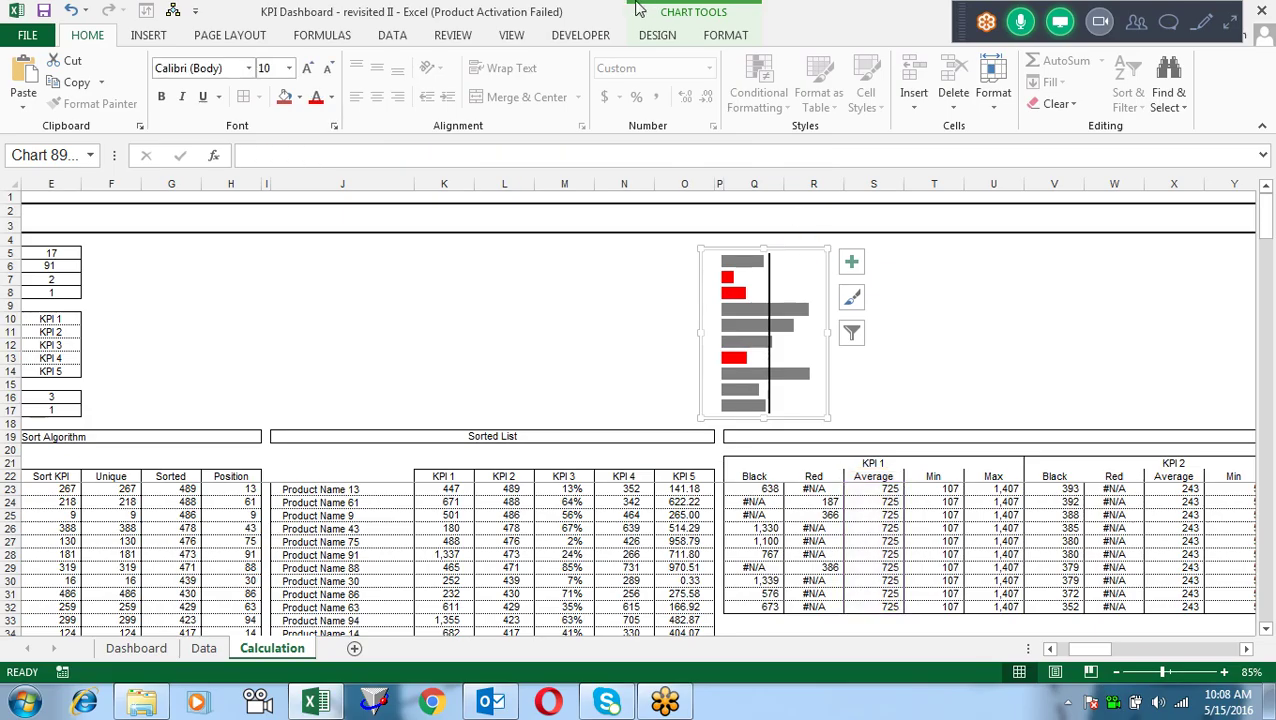
# Step: Review the KPI 1 chart's series list in Chart Design's Select Data window, then close it
pyautogui.click(660, 36)
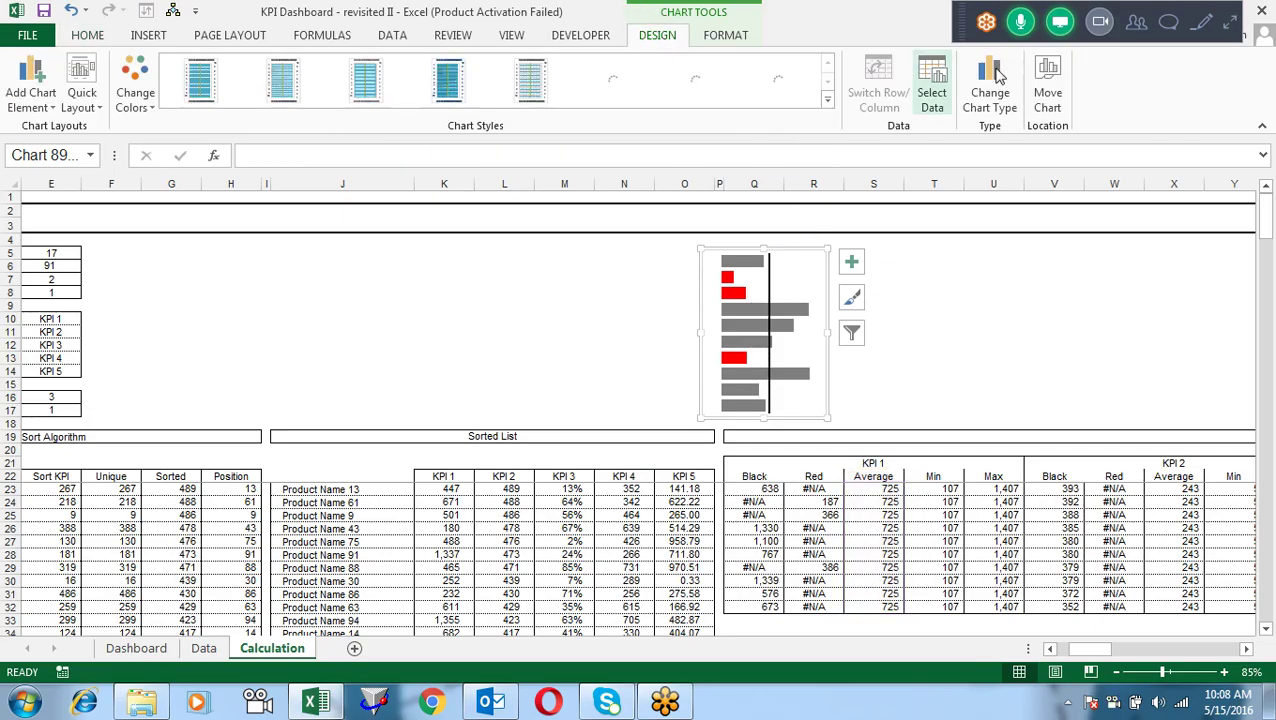
pyautogui.click(925, 92)
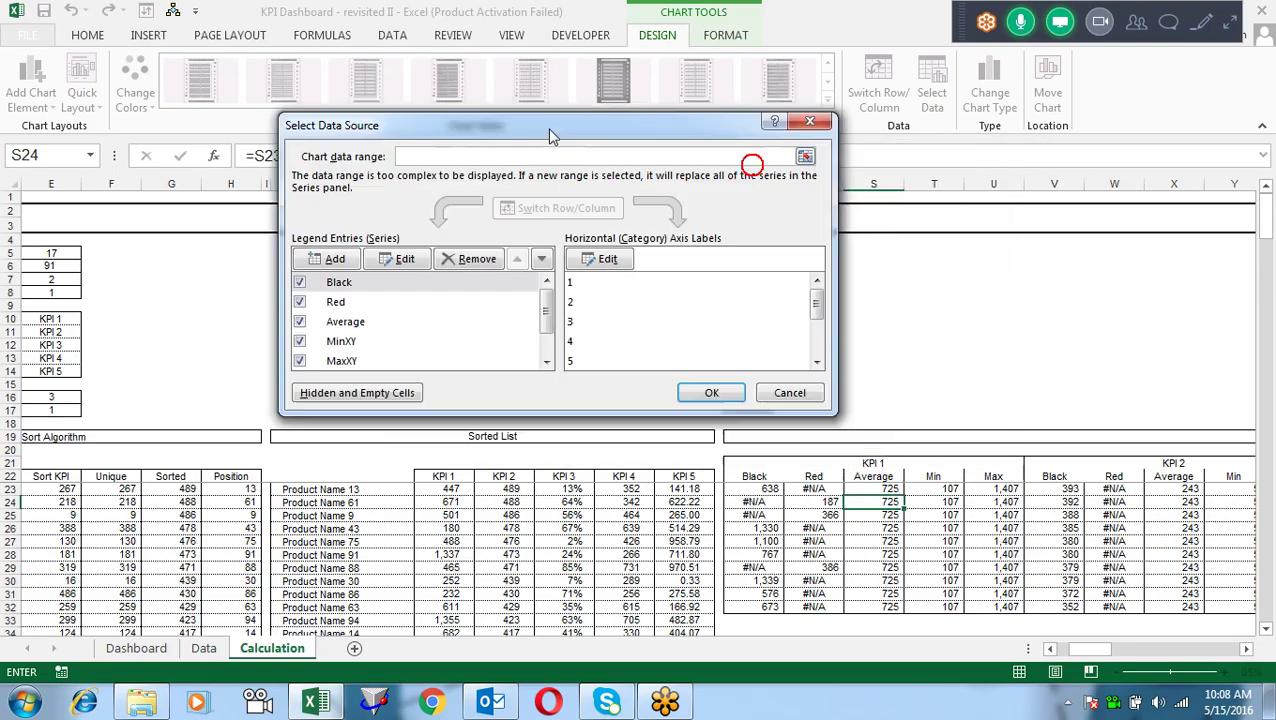
pyautogui.moveTo(758, 170); pyautogui.dragTo(525, 87)
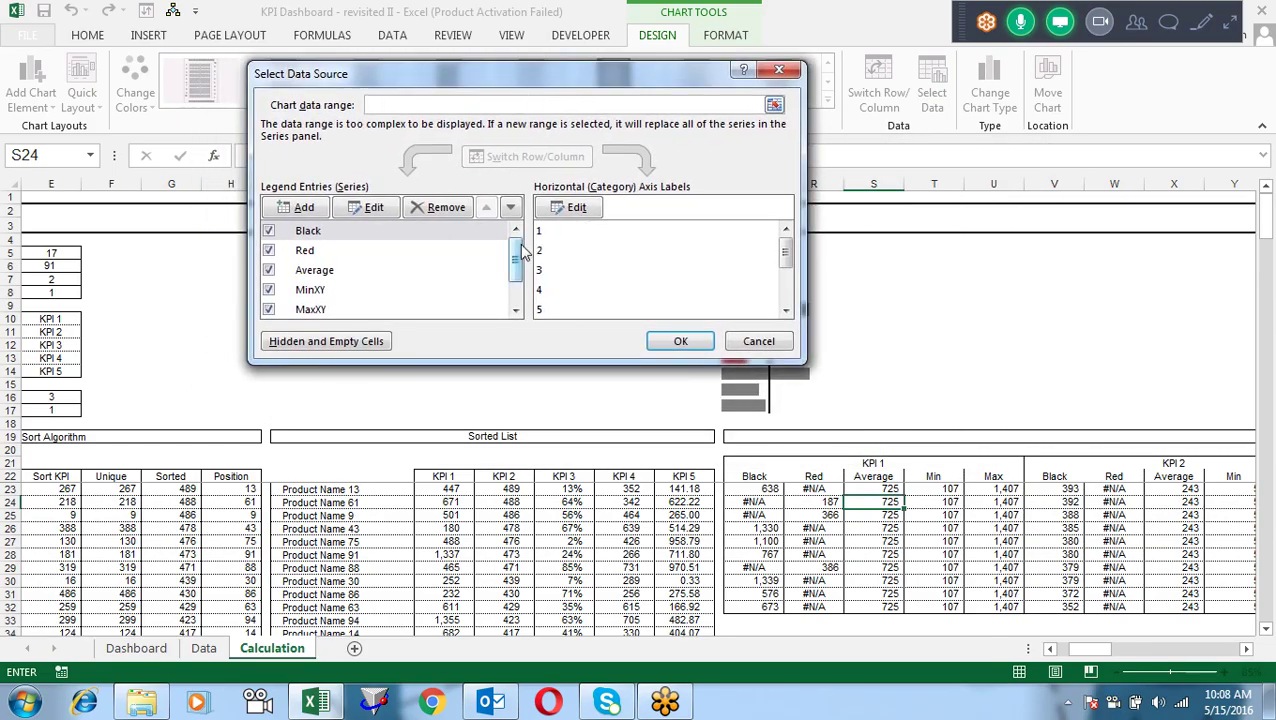
pyautogui.moveTo(514, 262)
pyautogui.mouseDown()
pyautogui.moveTo(516, 312)
pyautogui.moveTo(523, 240)
pyautogui.mouseUp()
pyautogui.click(760, 343)
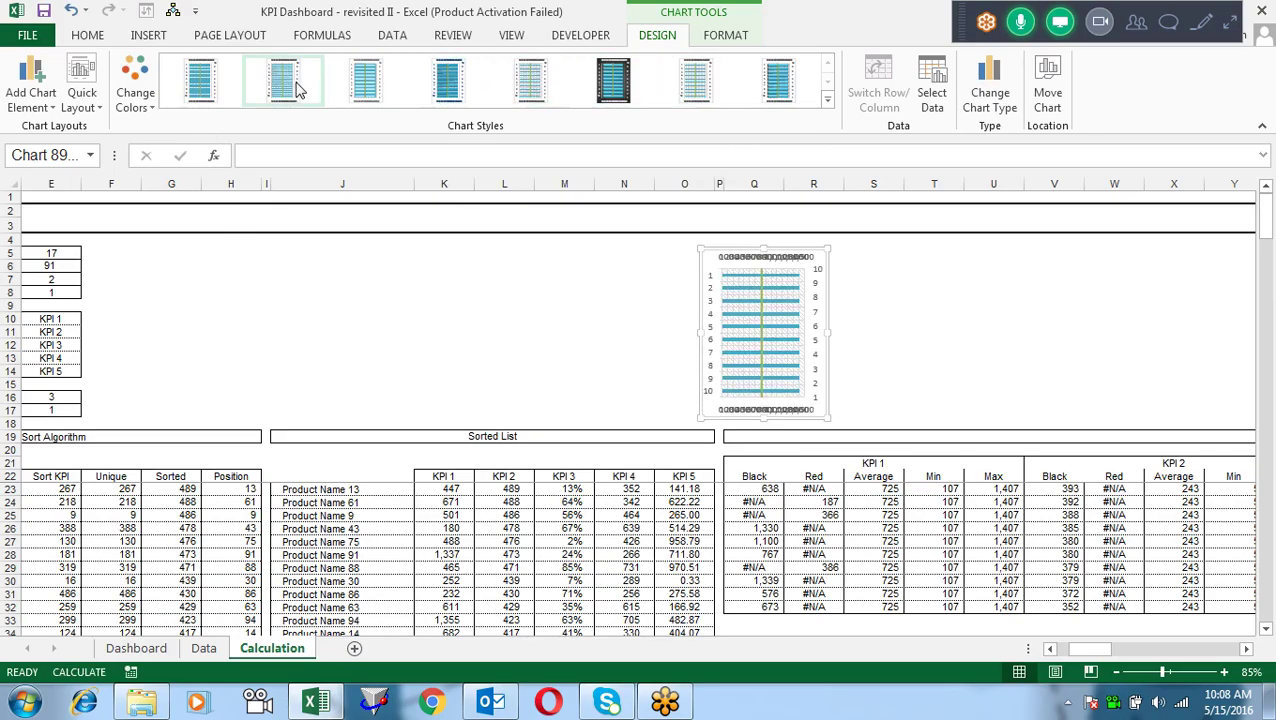
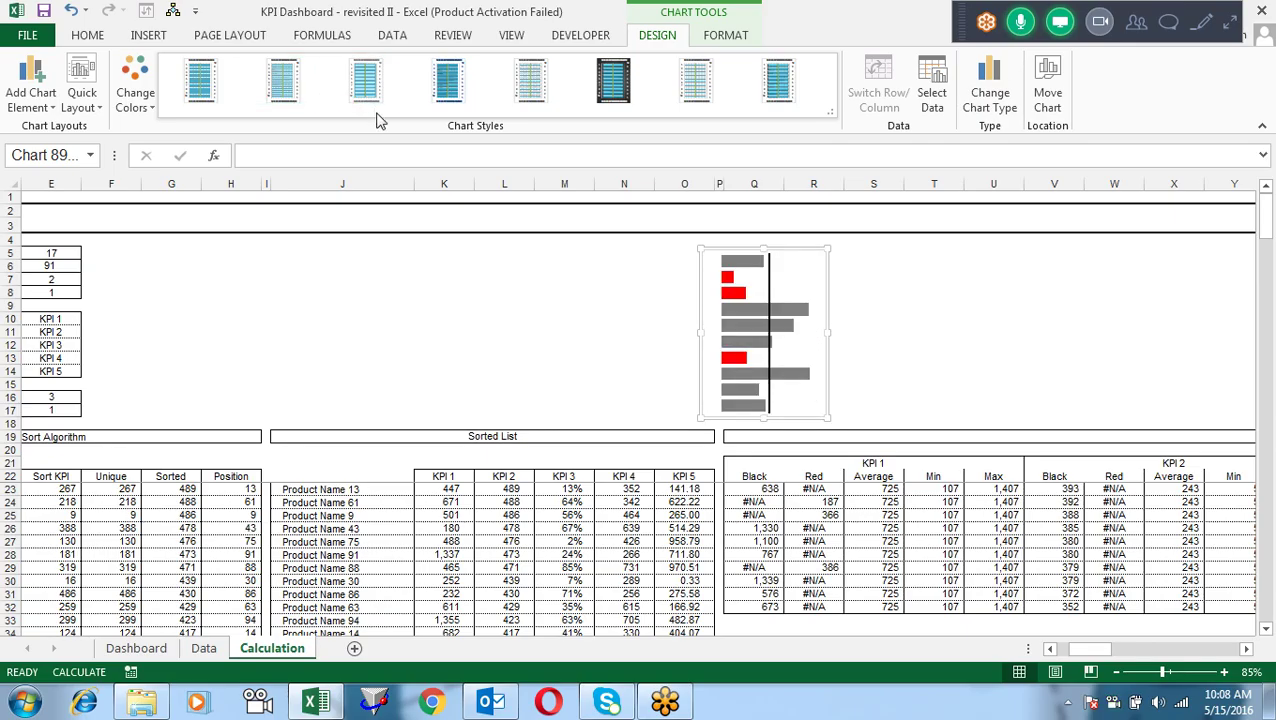
# Step: Browse the chart styles and quick layouts, leaving the current chart unchanged
pyautogui.click(829, 114)
pyautogui.press('Escape')
pyautogui.click(91, 112)
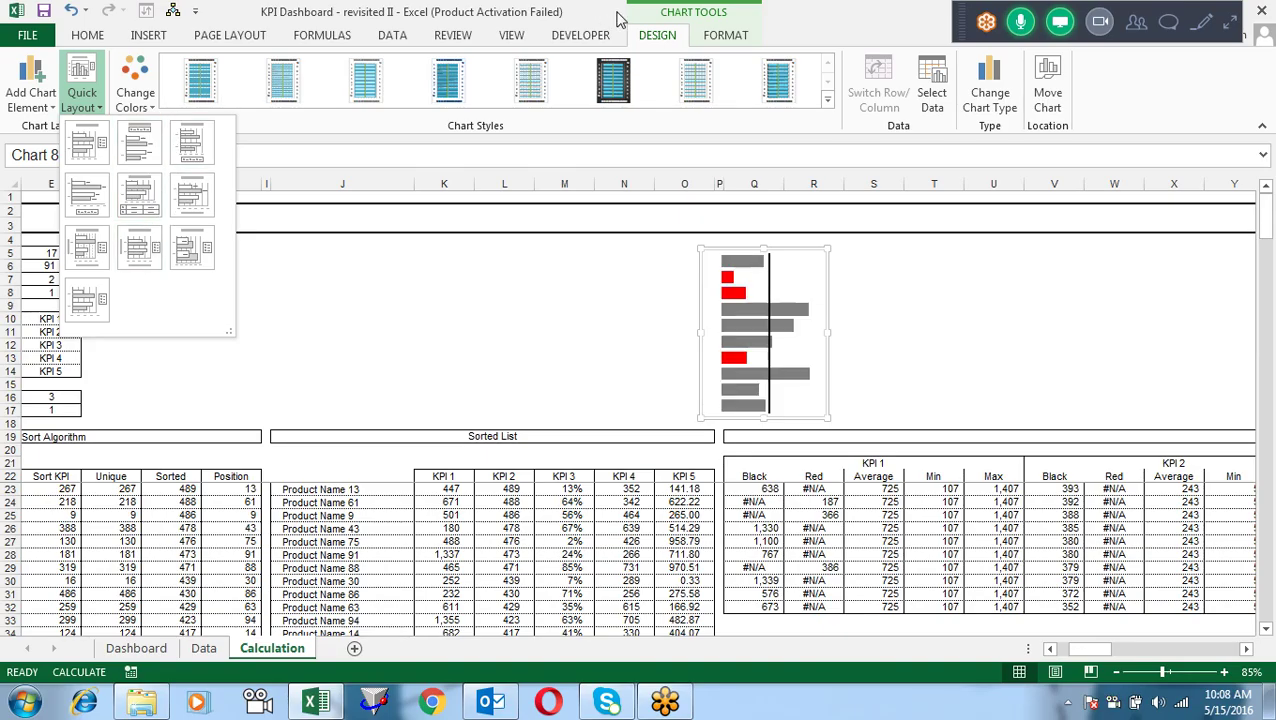
pyautogui.click(410, 290)
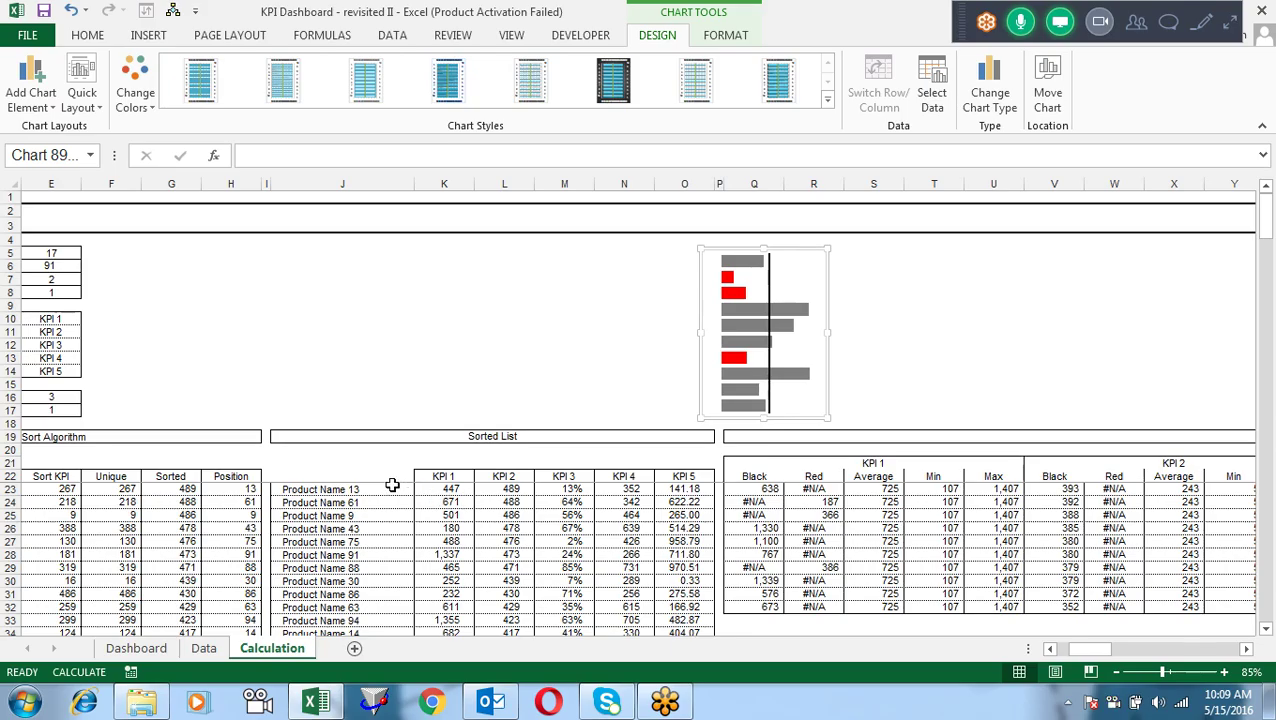
# Step: Select the KPI 1 data Q22:U32, from the Black column through Max
pyautogui.click(757, 467)
pyautogui.moveTo(757, 467); pyautogui.dragTo(1007, 541)
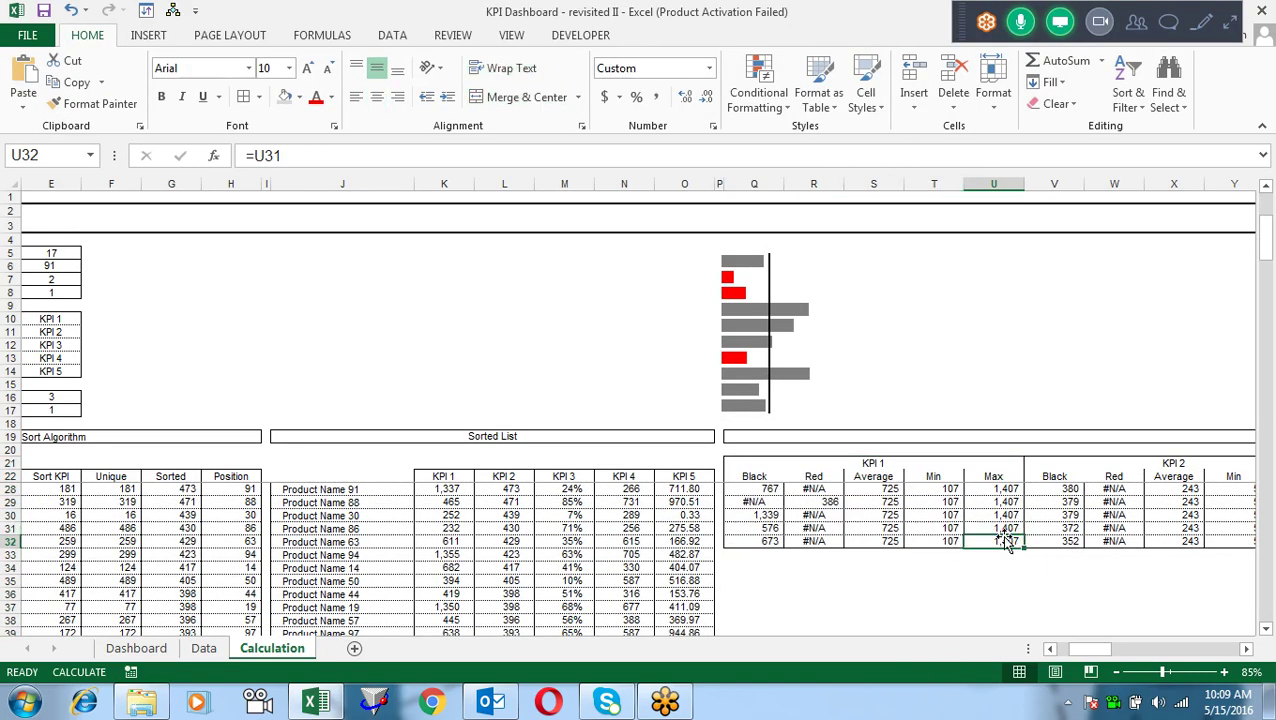
pyautogui.hotkey('shift', 'Left')
pyautogui.hotkey('shift', 'Left')
pyautogui.hotkey('shift', 'Up')
pyautogui.hotkey('shift', 'Up')
pyautogui.hotkey('shift', 'Up')
pyautogui.hotkey('shift', 'Up')
pyautogui.hotkey('shift', 'Up')
pyautogui.hotkey('shift', 'Up')
pyautogui.hotkey('shift', 'Up')
pyautogui.hotkey('ctrl', 'shift', 'Right')
pyautogui.hotkey('ctrl', 'shift', 'Up')
pyautogui.hotkey('shift', 'Down')
pyautogui.hotkey('shift', 'Down')
pyautogui.hotkey('shift', 'Down')
pyautogui.hotkey('shift', 'Down')
pyautogui.hotkey('shift', 'Down')
pyautogui.hotkey('shift', 'Down')
pyautogui.hotkey('shift', 'Down')
pyautogui.hotkey('shift', 'Left')
pyautogui.hotkey('shift', 'Left')
pyautogui.hotkey('shift', 'Left')
pyautogui.hotkey('shift', 'Left')
pyautogui.hotkey('shift', 'Right')
pyautogui.hotkey('shift', 'Right')
pyautogui.hotkey('shift', 'Right')
pyautogui.press('Left')
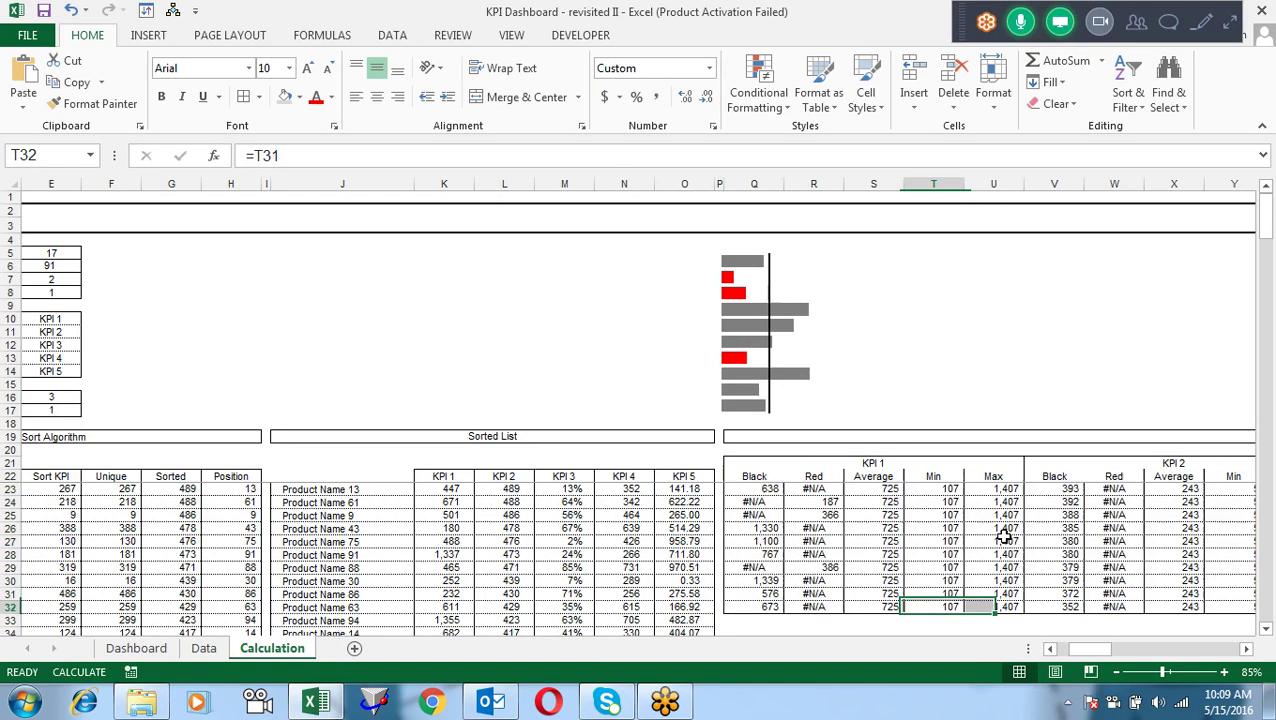
pyautogui.press('Up')
pyautogui.press('Up')
pyautogui.press('Up')
pyautogui.press('Up')
pyautogui.press('Up')
pyautogui.press('Up')
pyautogui.press('Up')
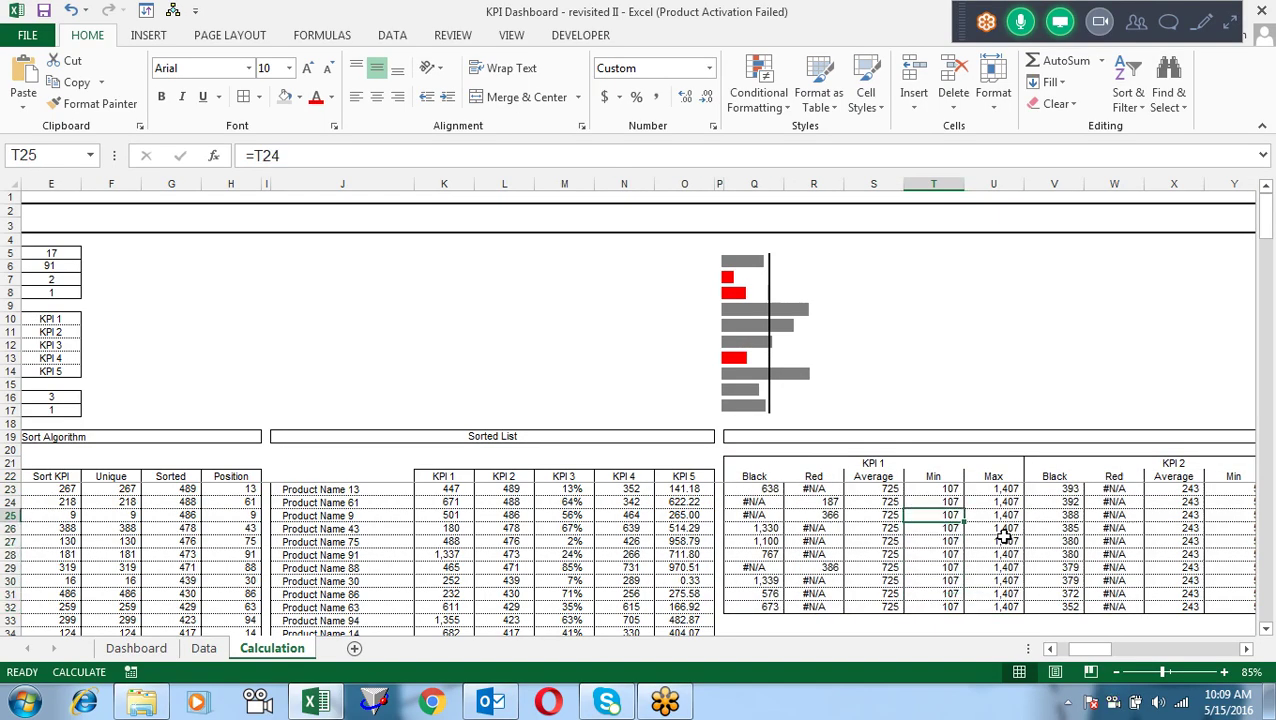
pyautogui.press('Up')
pyautogui.press('Up')
pyautogui.press('Up')
pyautogui.press('Right')
pyautogui.hotkey('shift', 'Left')
pyautogui.hotkey('shift', 'Left')
pyautogui.hotkey('shift', 'Left')
pyautogui.hotkey('shift', 'Left')
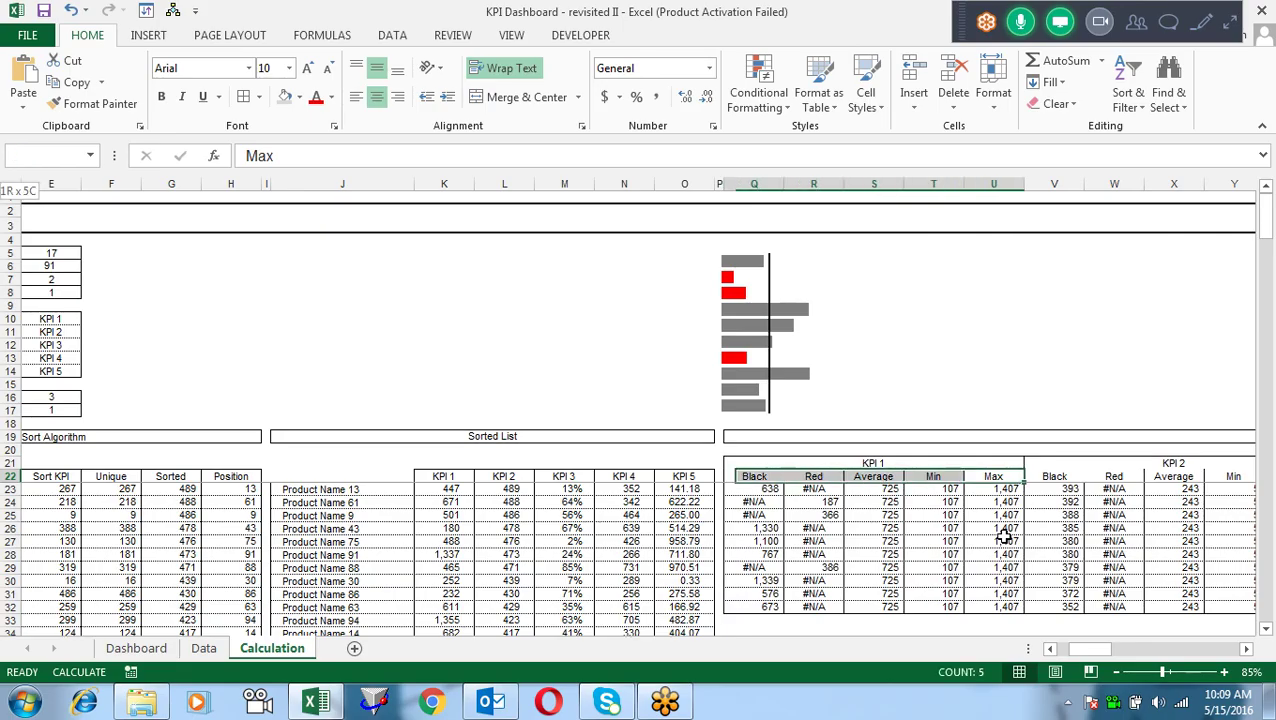
pyautogui.hotkey('ctrl', 'shift', 'Down')
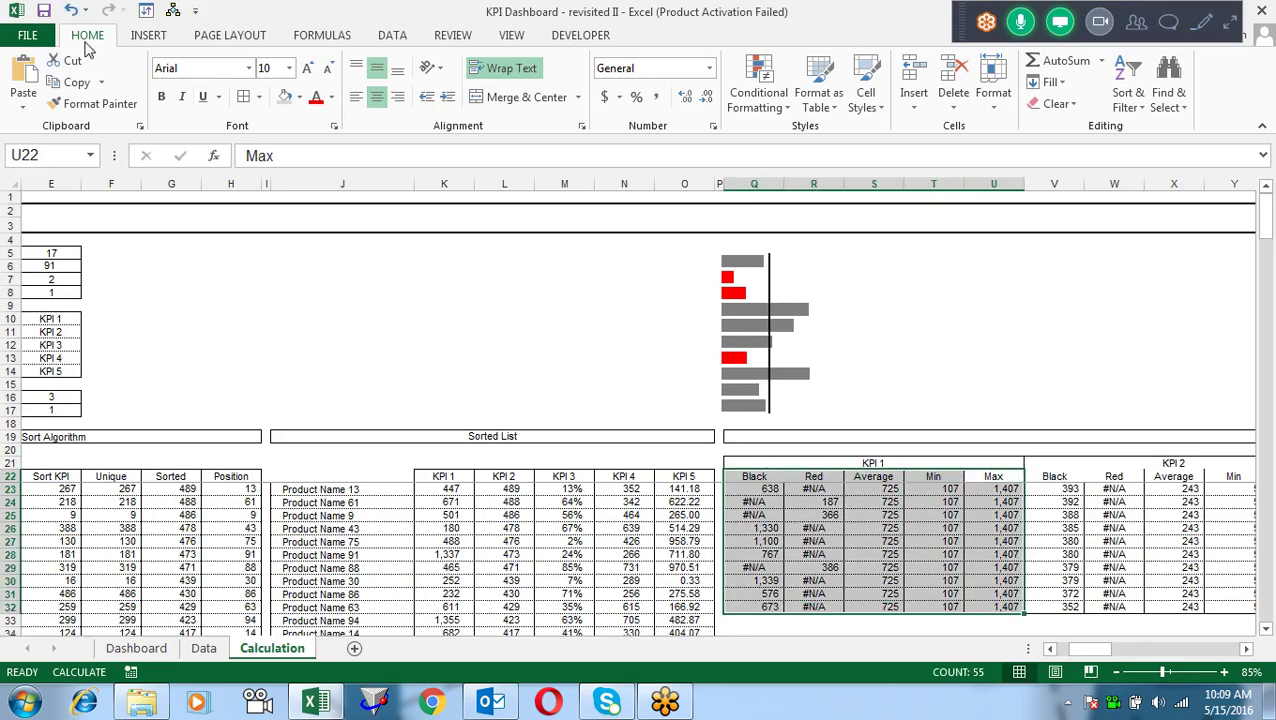
# Step: Insert a 2-D clustered bar chart of the selection and move it above the Sorted List
pyautogui.click(150, 36)
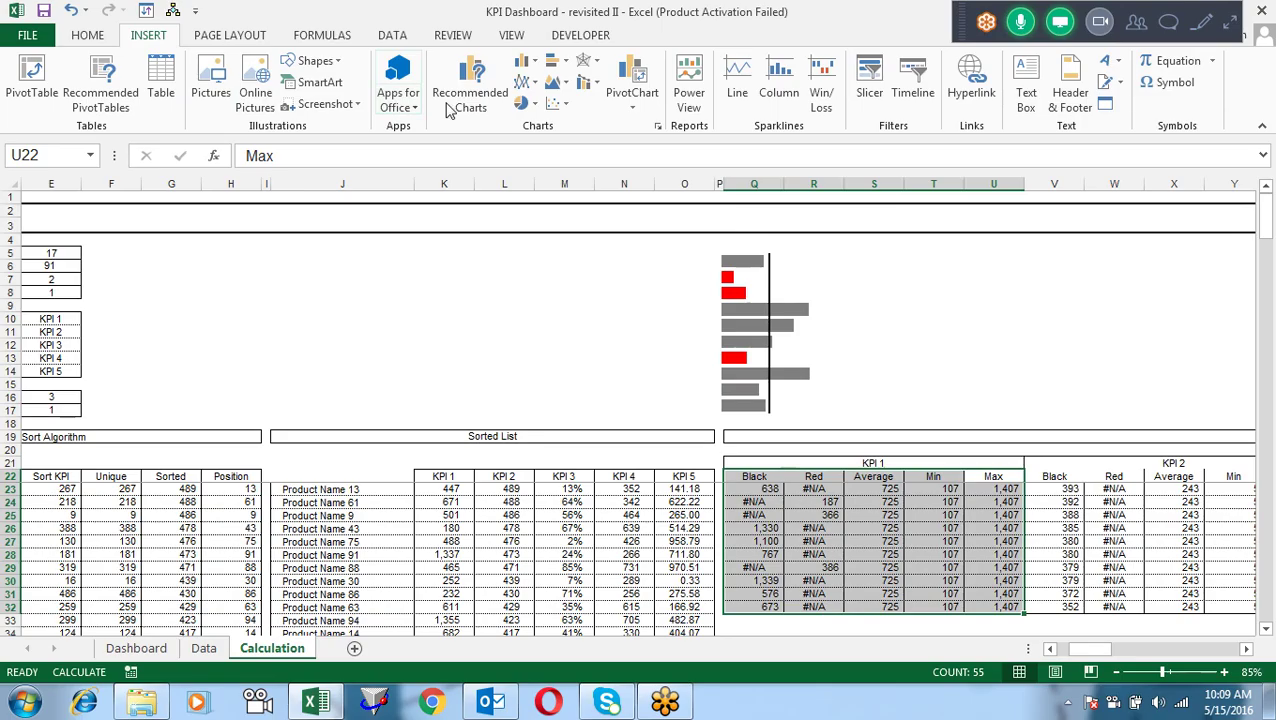
pyautogui.click(561, 62)
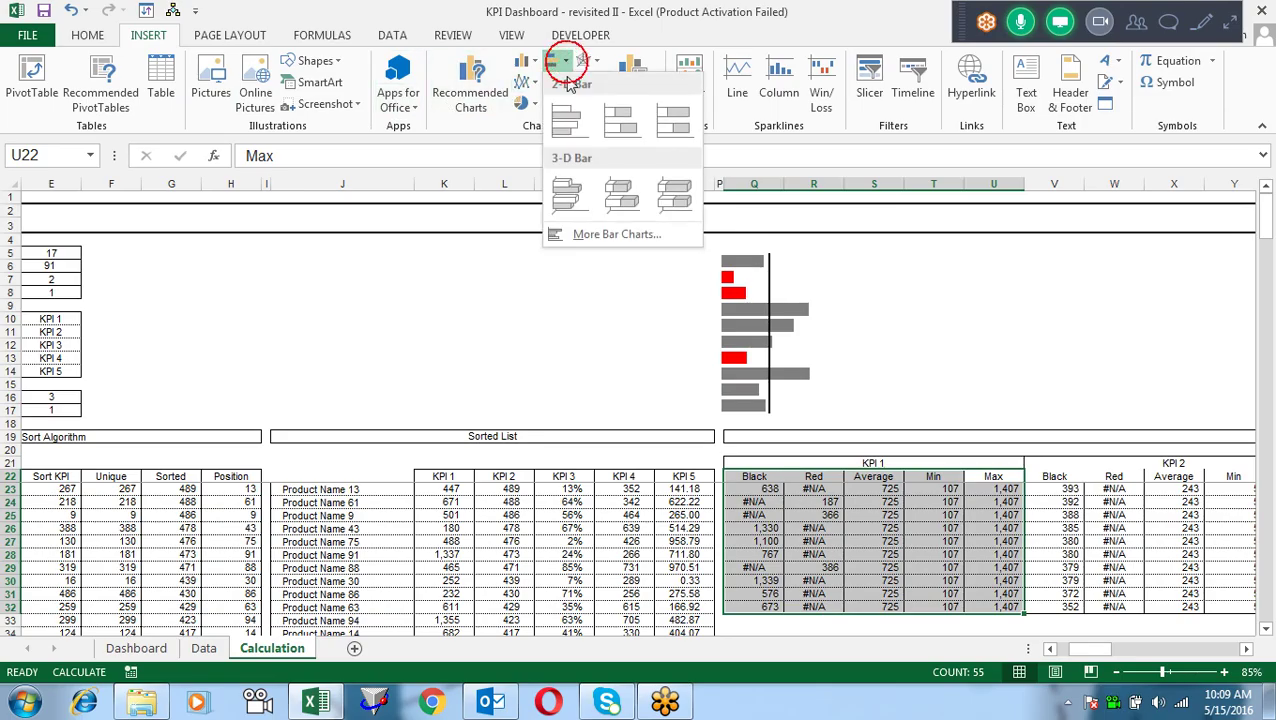
pyautogui.click(575, 125)
pyautogui.moveTo(618, 499); pyautogui.dragTo(496, 245)
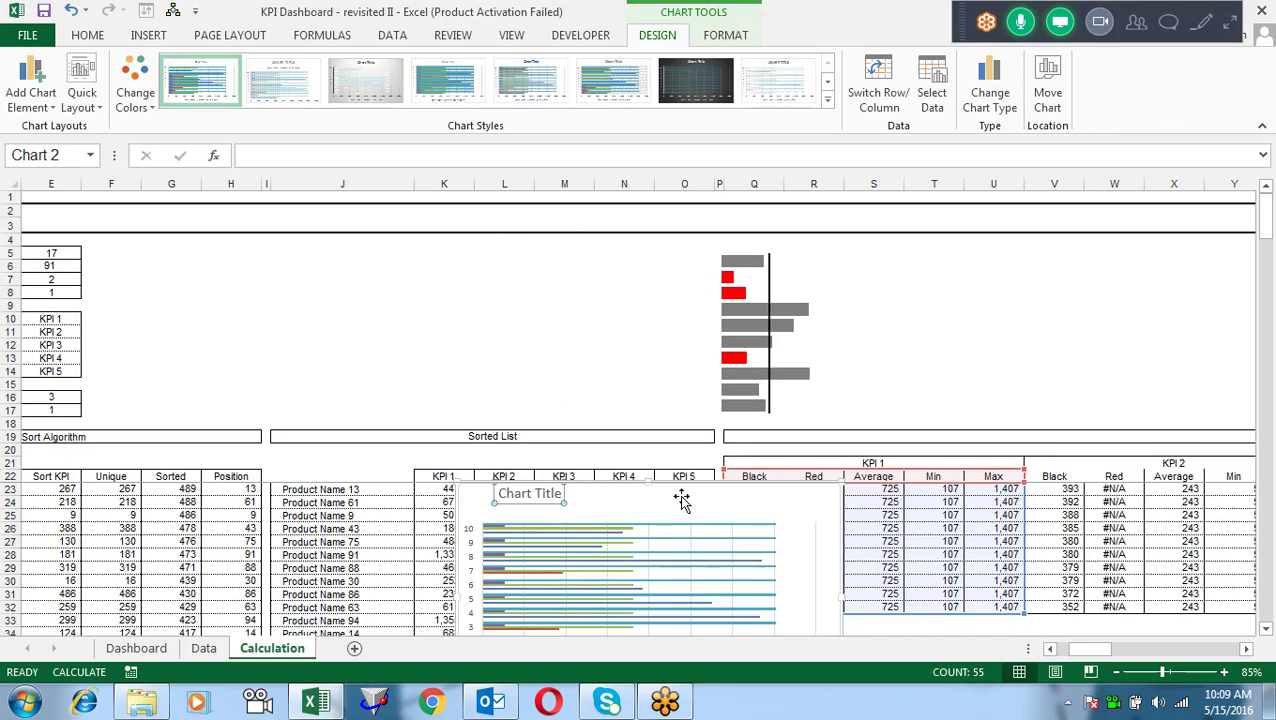
pyautogui.moveTo(681, 498)
pyautogui.mouseDown()
pyautogui.moveTo(575, 376)
pyautogui.moveTo(515, 224)
pyautogui.mouseUp()
# Step: Copy the existing small chart, then select the new large bar chart
pyautogui.click(743, 333)
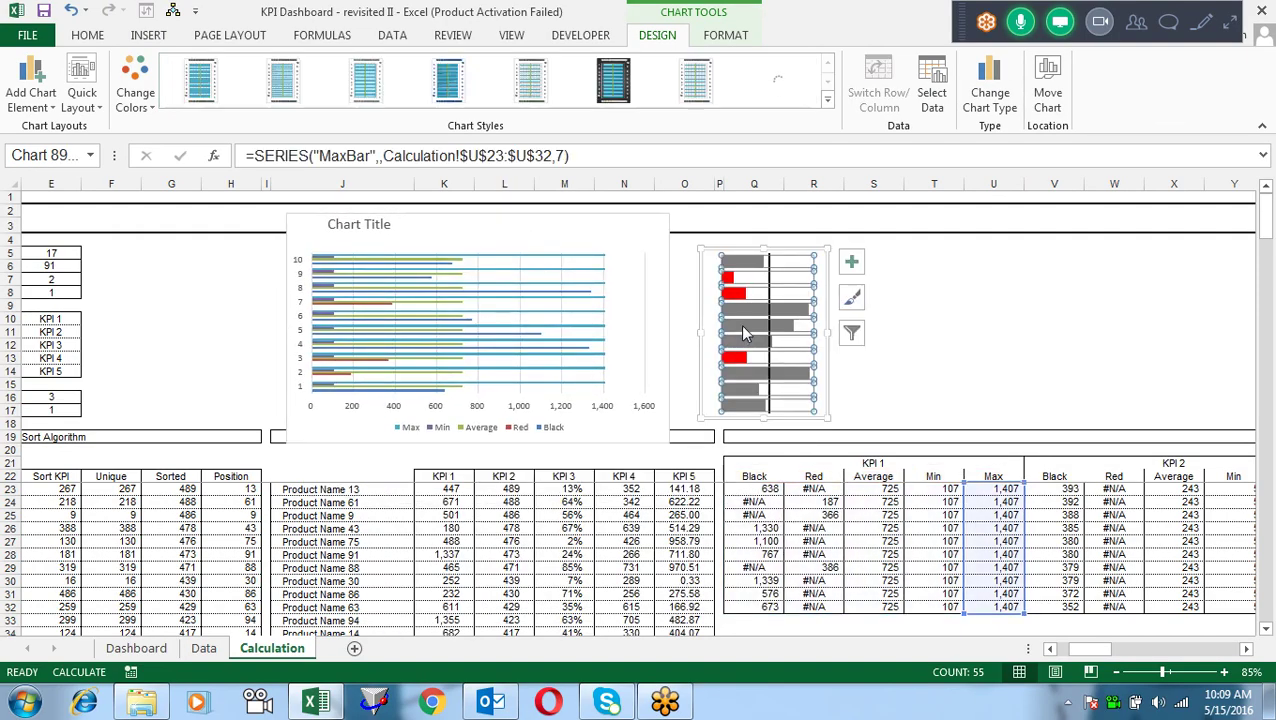
pyautogui.moveTo(806, 318)
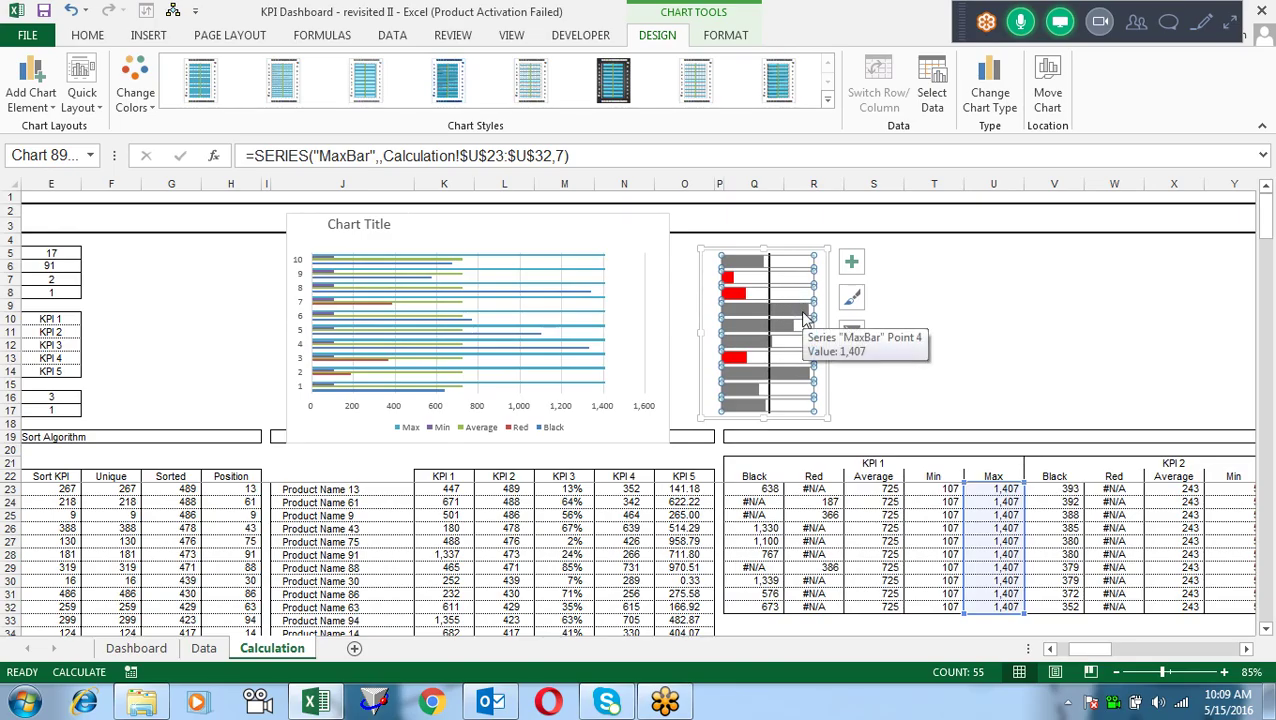
pyautogui.click(587, 229)
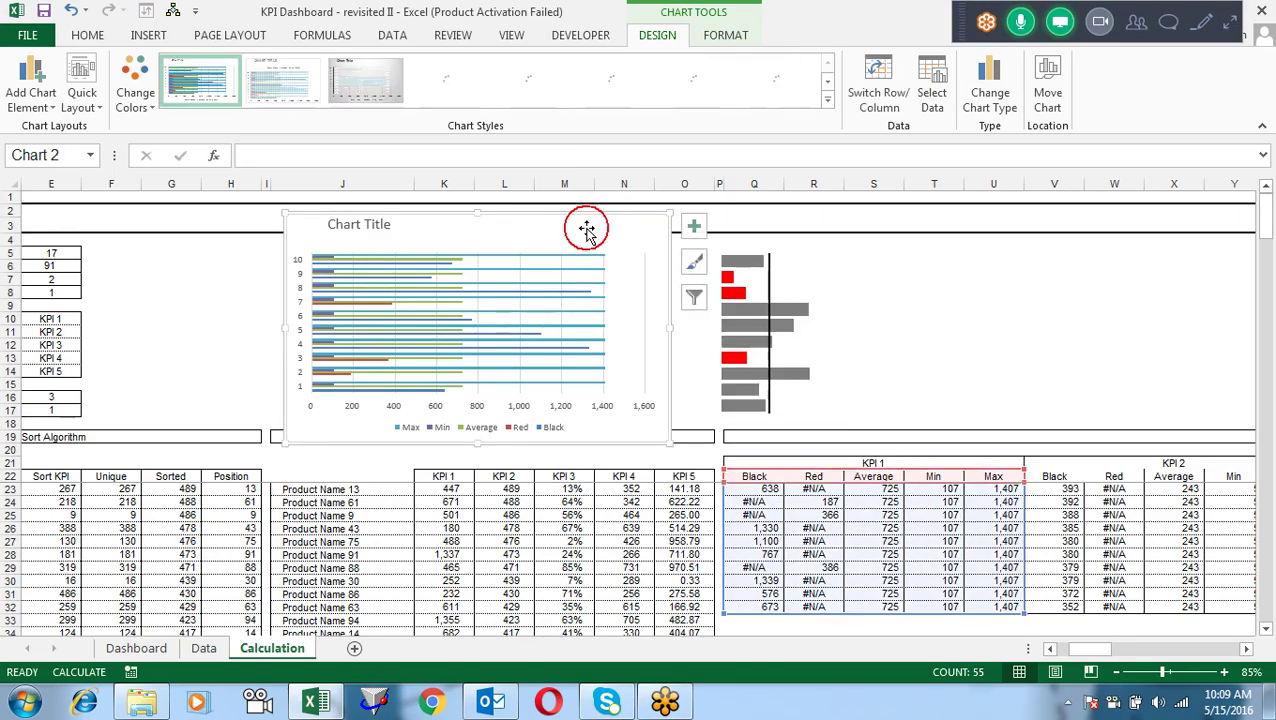
# Step: Paste only the small chart's formats onto the new chart and make it narrower
pyautogui.hotkey('ctrl', 'alt', 'v')
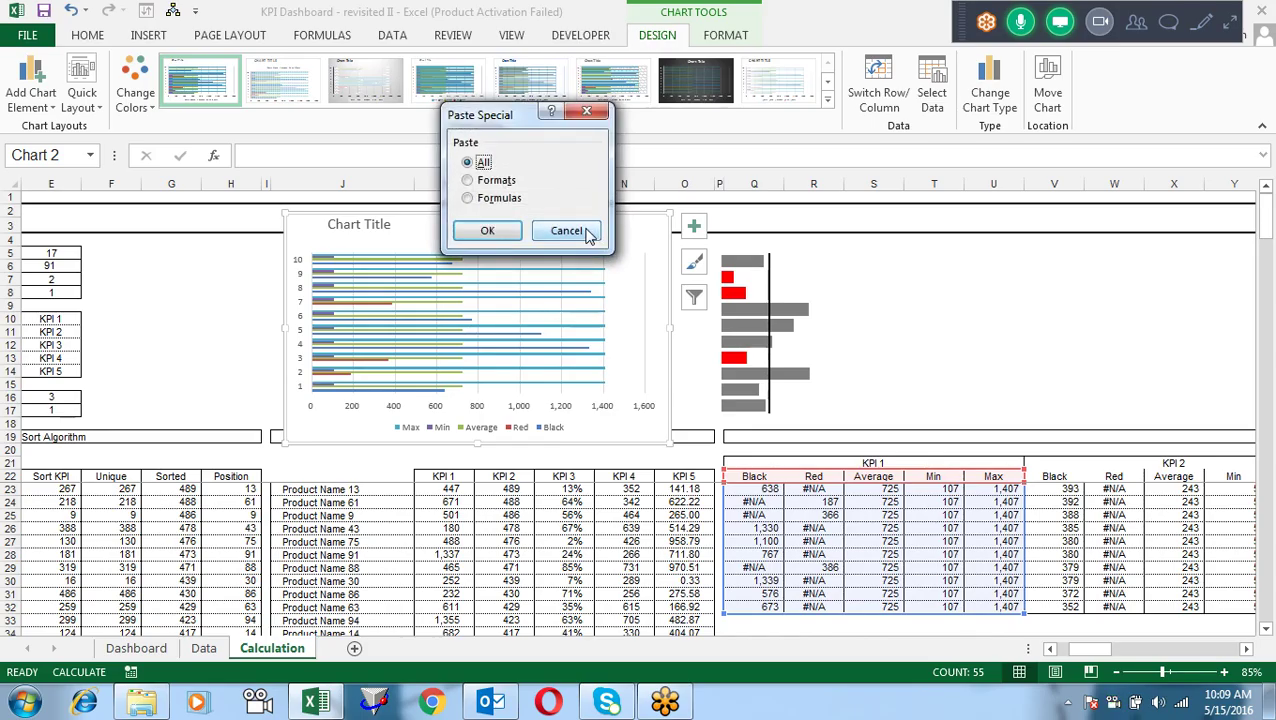
pyautogui.click(490, 181)
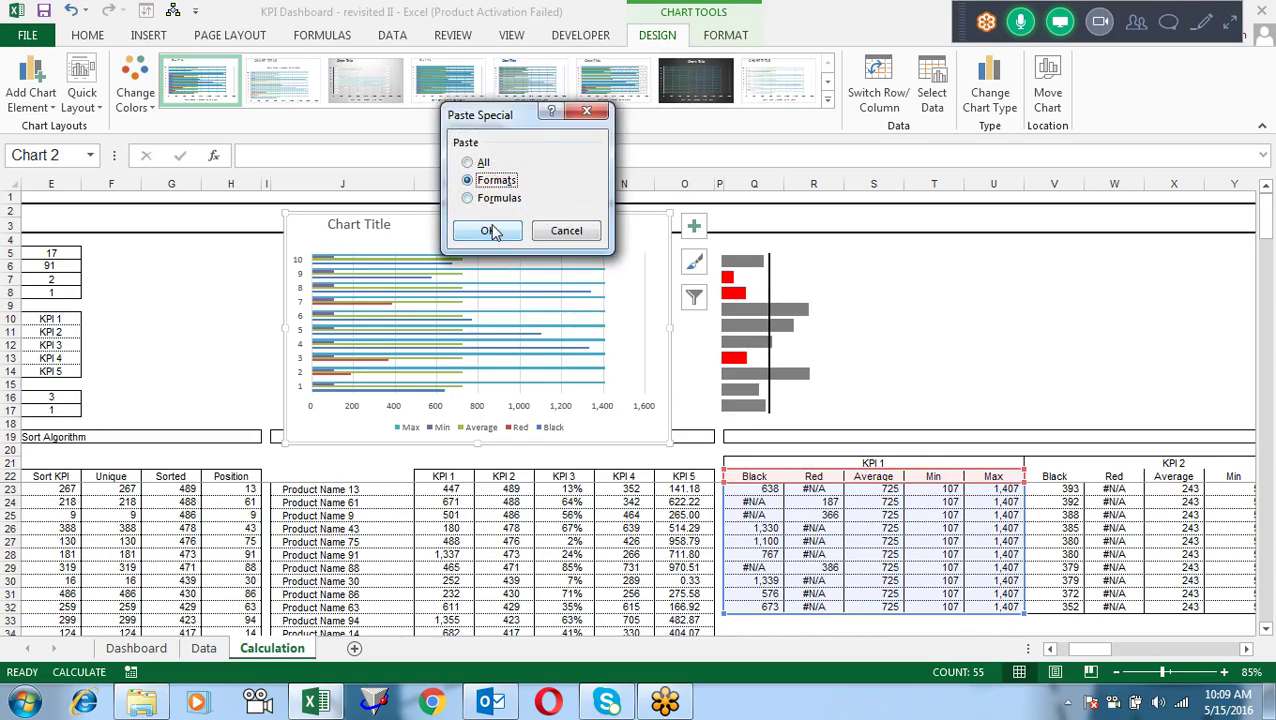
pyautogui.click(487, 230)
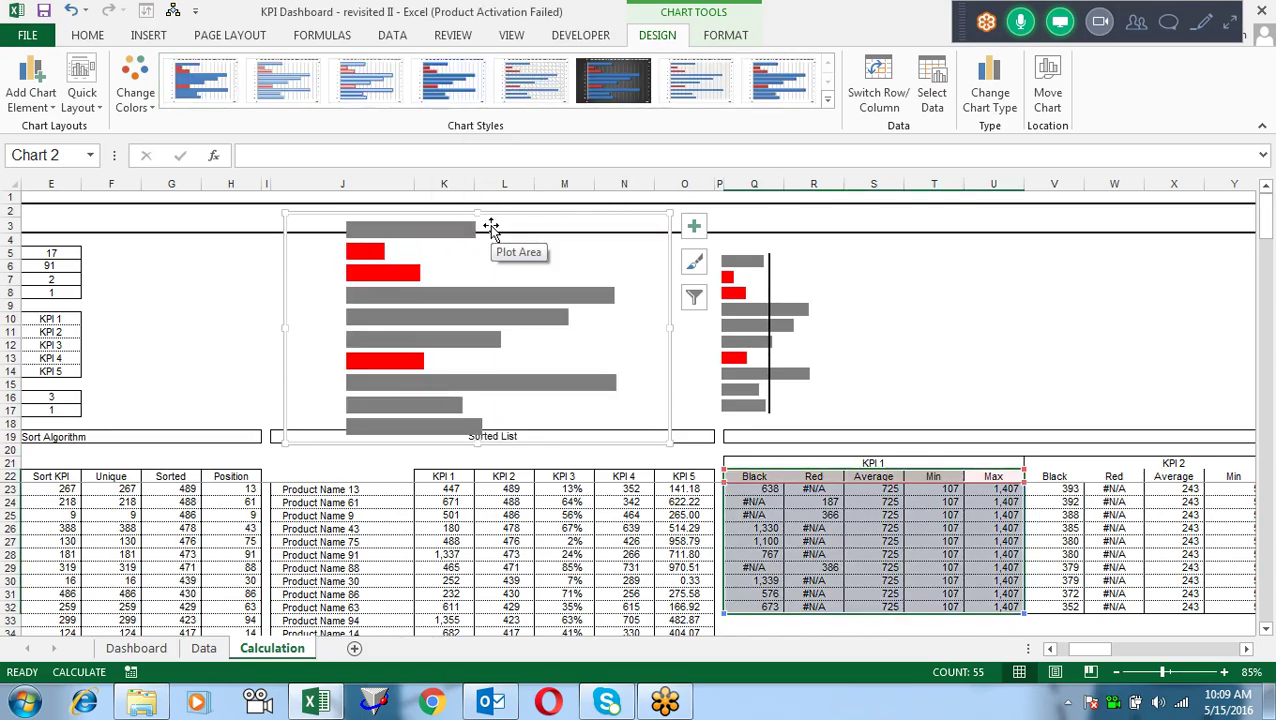
pyautogui.moveTo(669, 328); pyautogui.dragTo(434, 325)
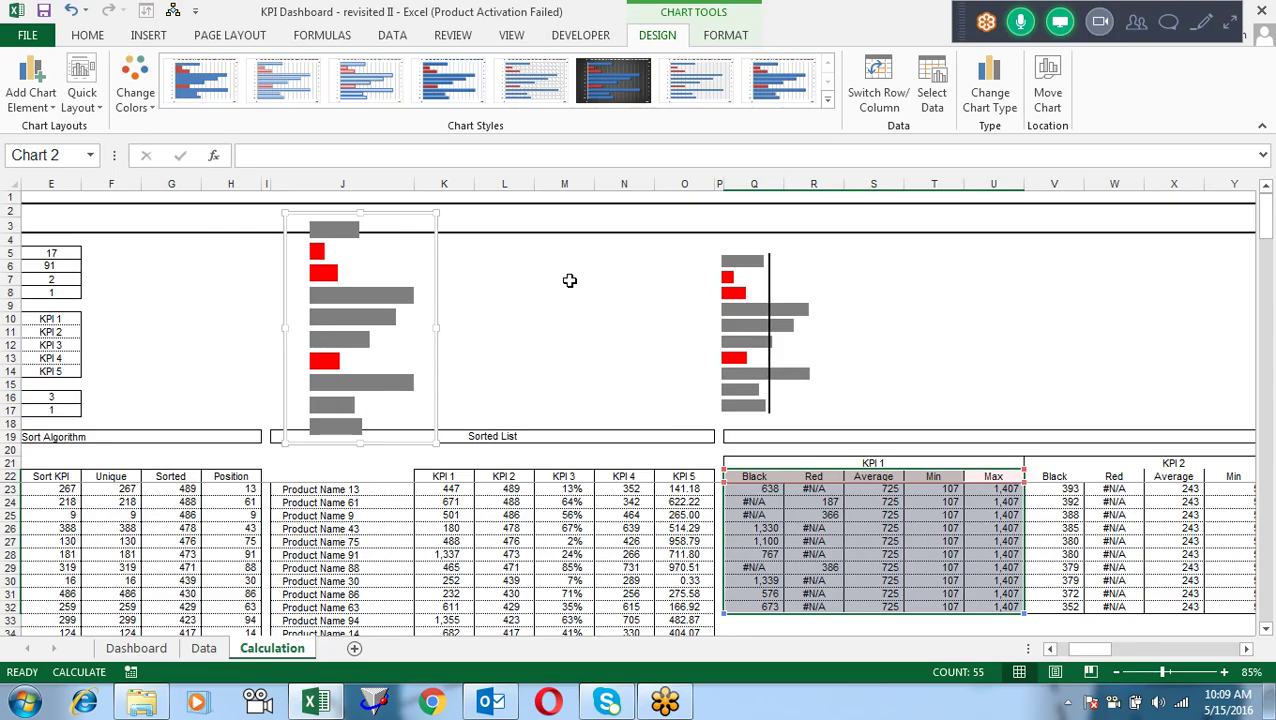
# Step: Inspect the new chart's grey and red bar series to check their source columns
pyautogui.click(350, 280)
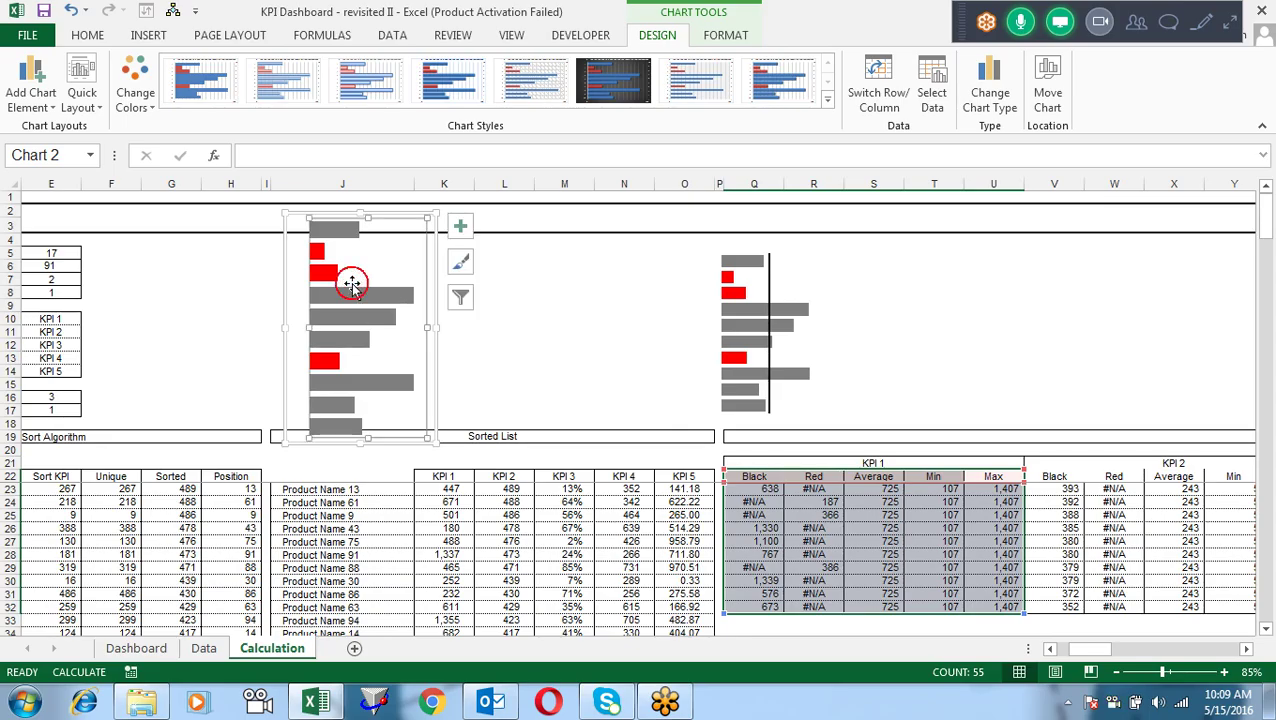
pyautogui.click(353, 229)
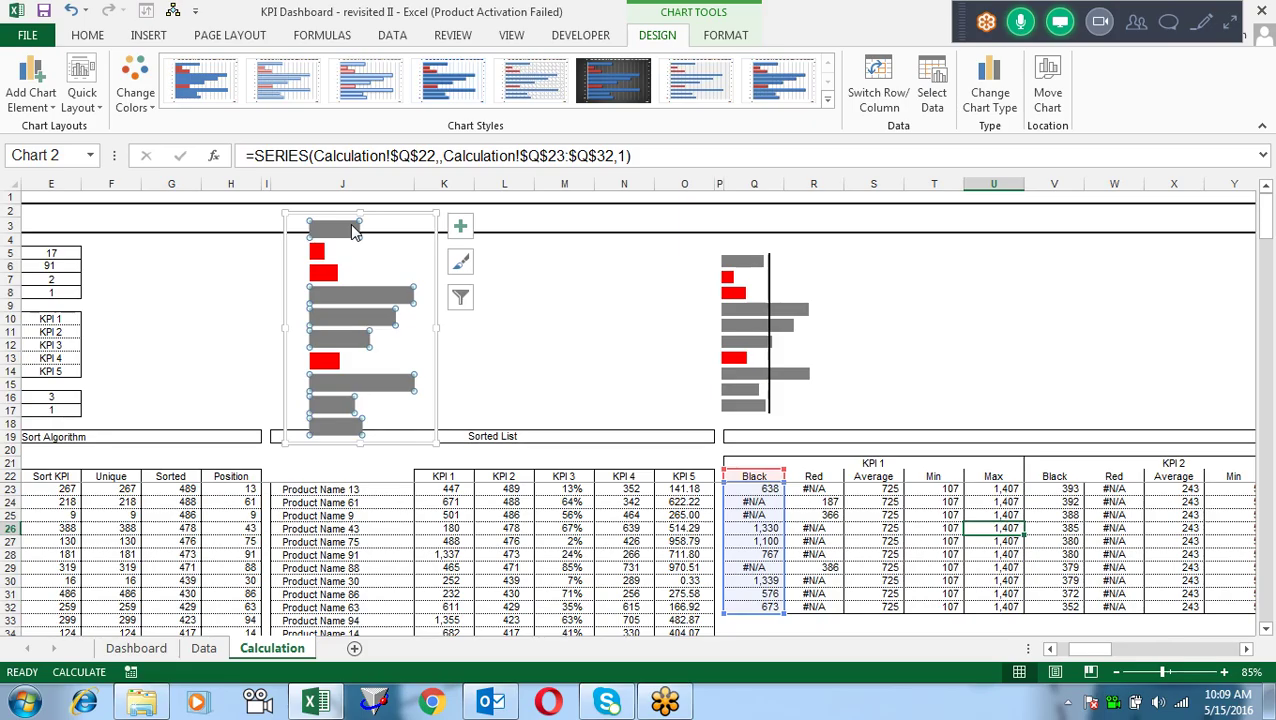
pyautogui.click(352, 229)
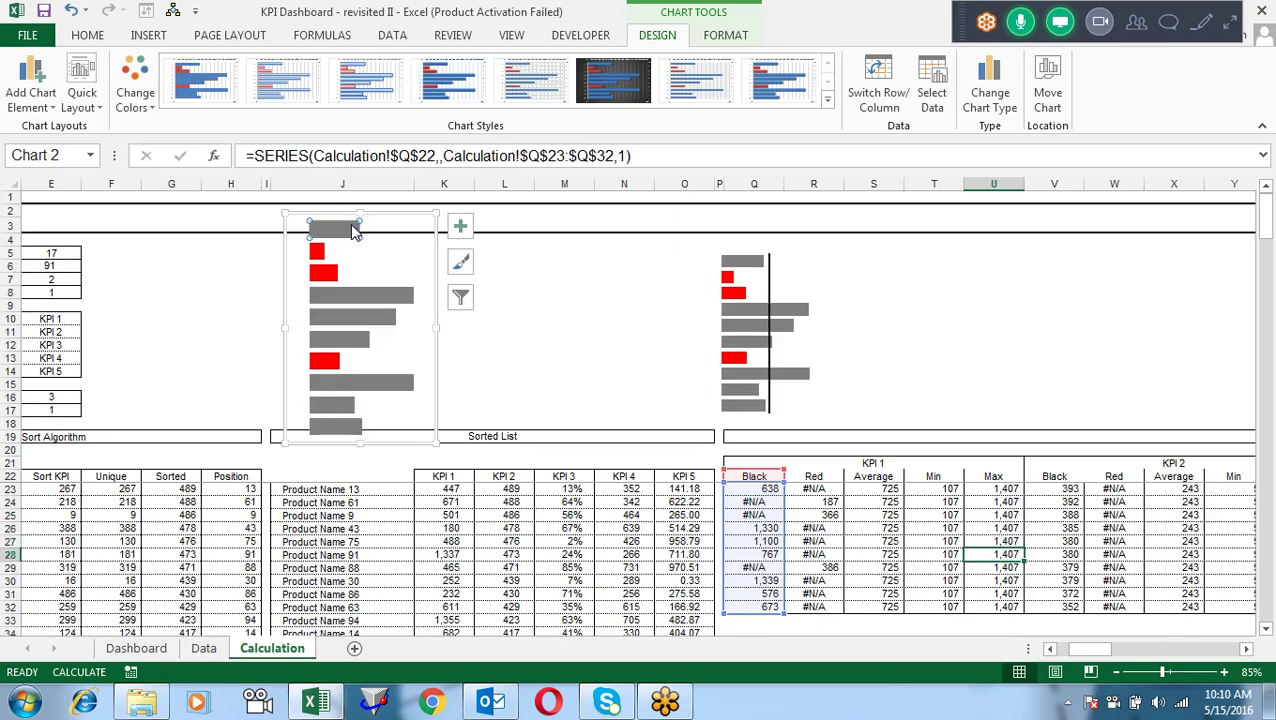
pyautogui.click(330, 275)
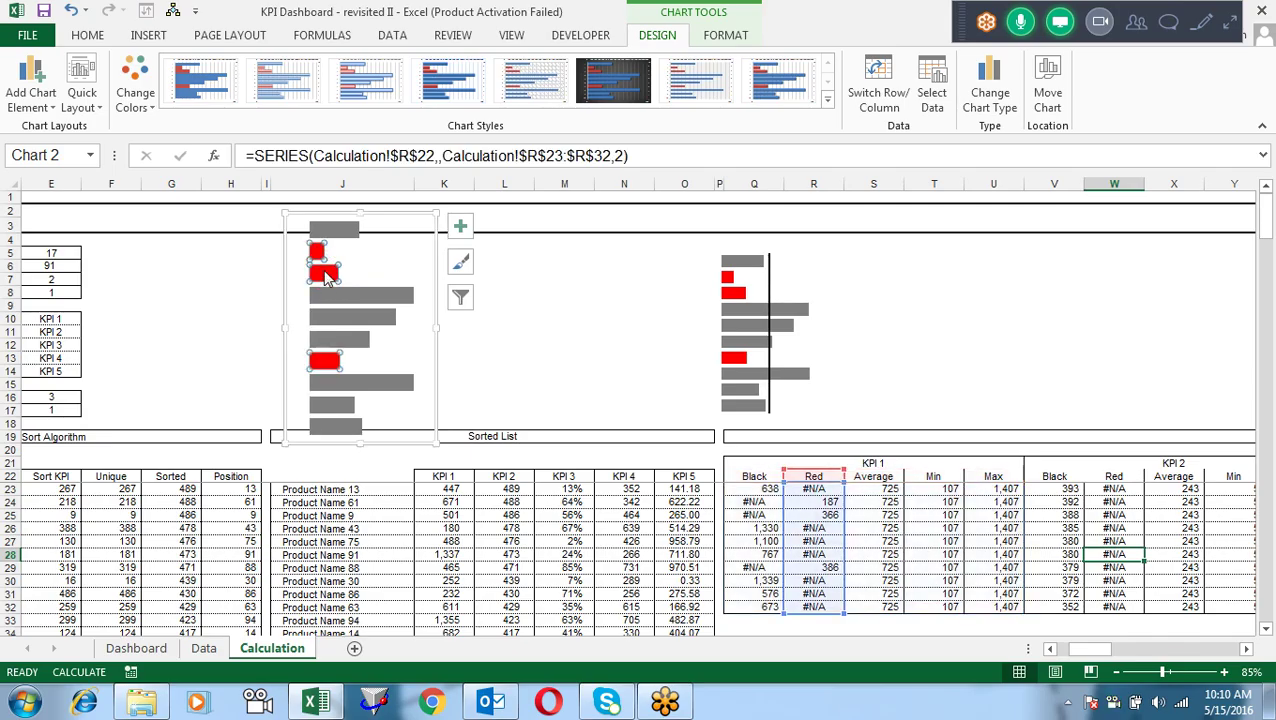
pyautogui.click(342, 300)
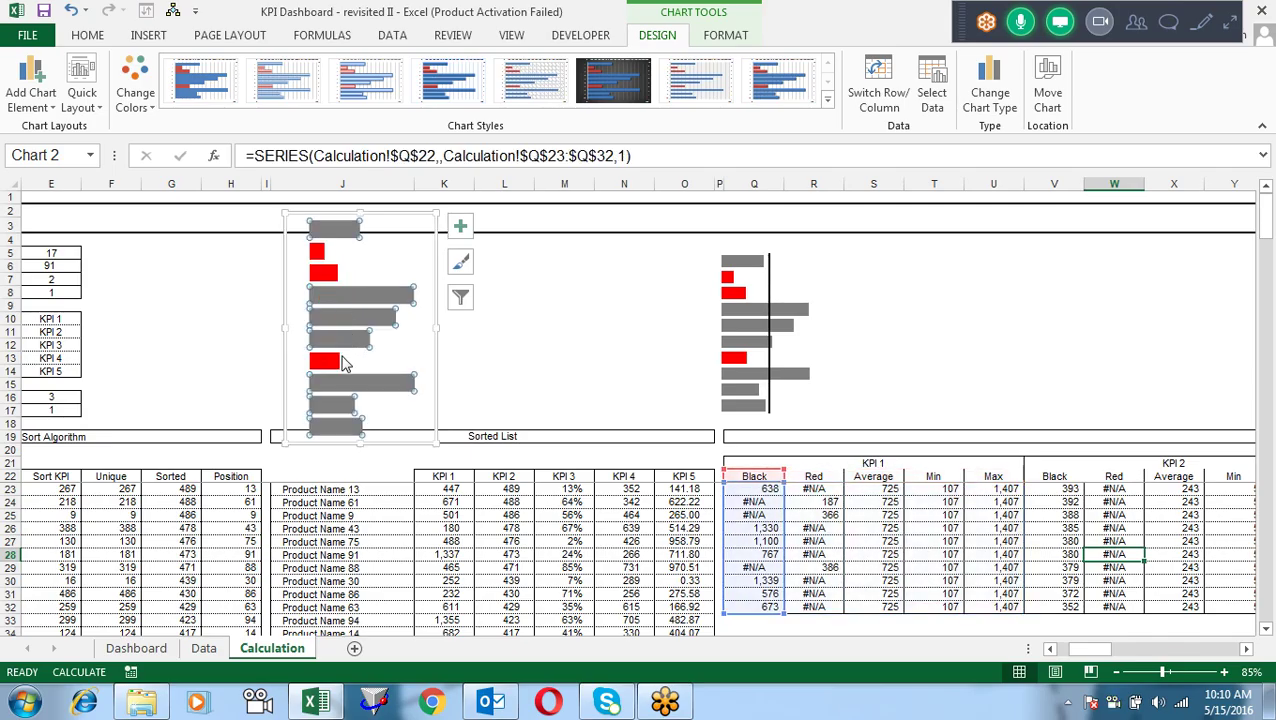
pyautogui.click(342, 362)
pyautogui.click(360, 387)
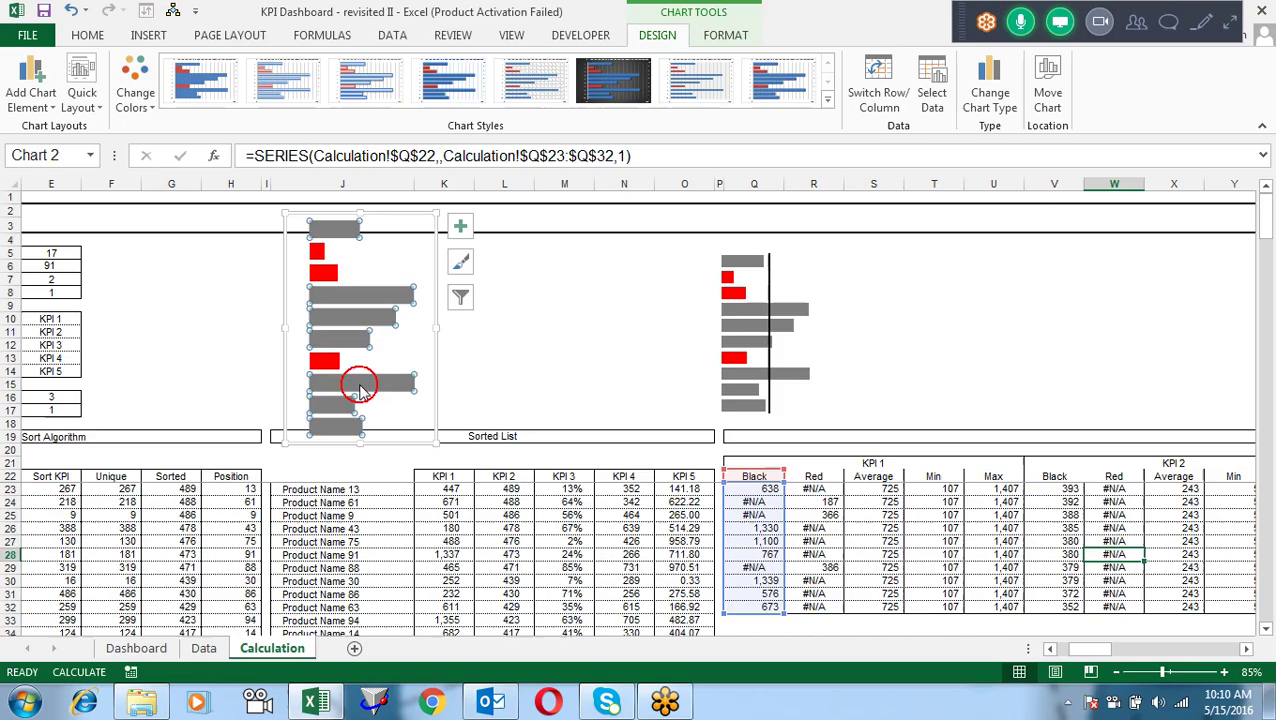
pyautogui.click(336, 365)
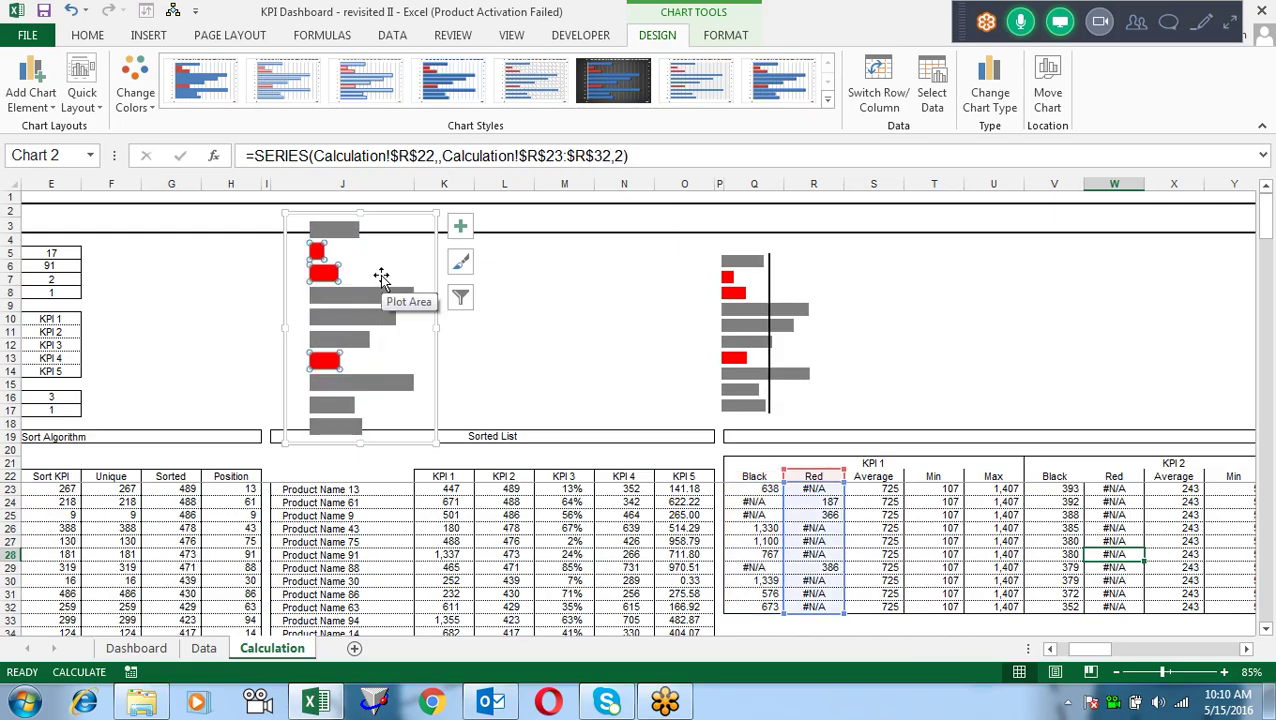
pyautogui.click(376, 282)
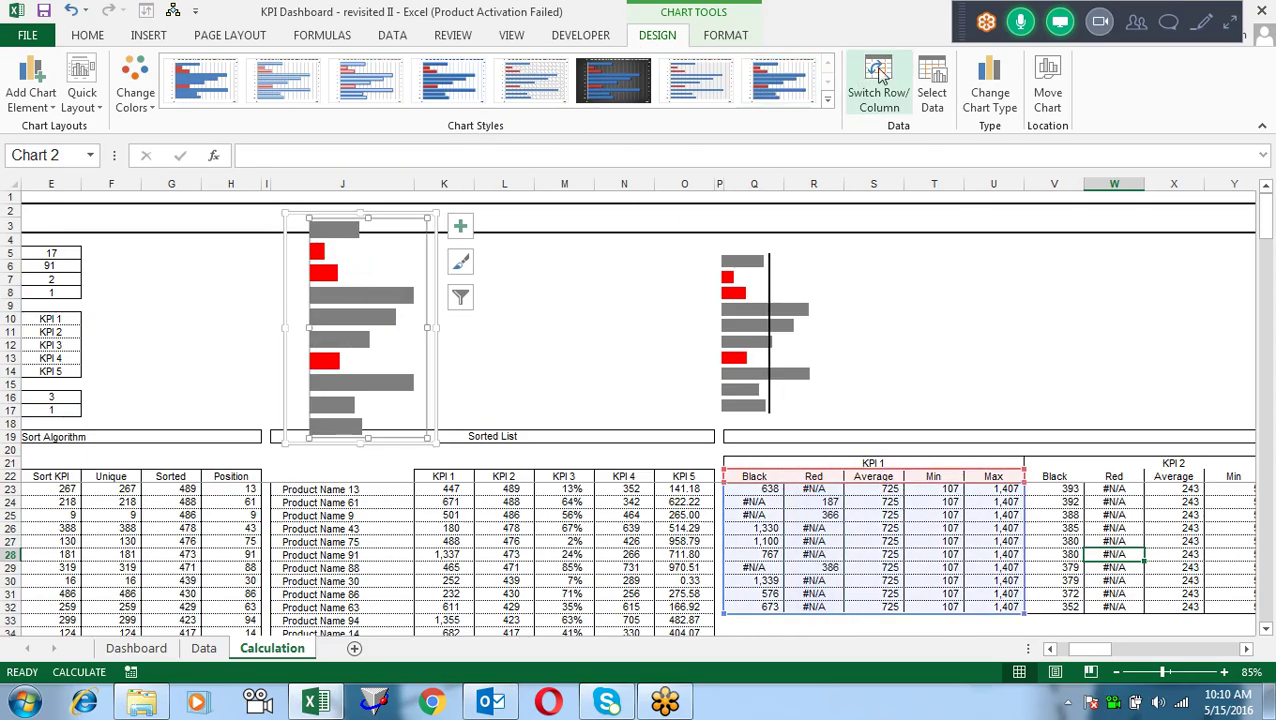
pyautogui.click(934, 76)
pyautogui.moveTo(553, 86)
pyautogui.mouseDown()
pyautogui.moveTo(708, 70)
pyautogui.moveTo(749, 79)
pyautogui.mouseUp()
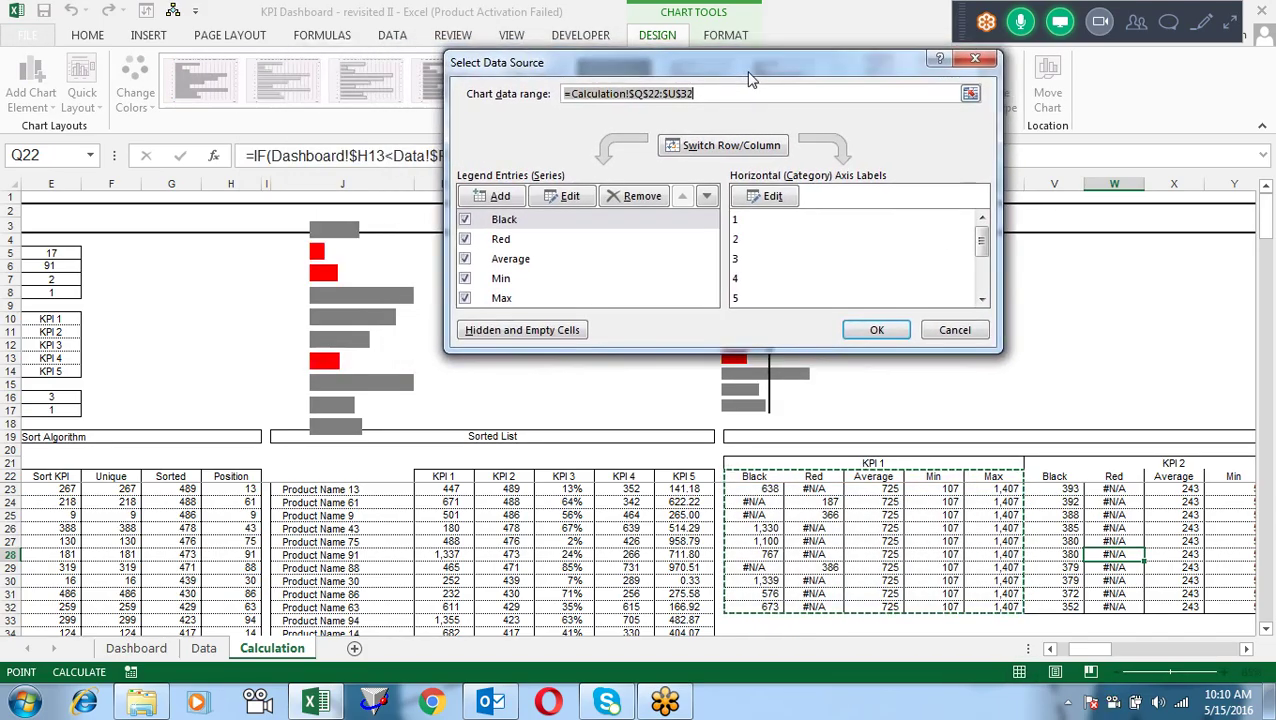
pyautogui.click(532, 260)
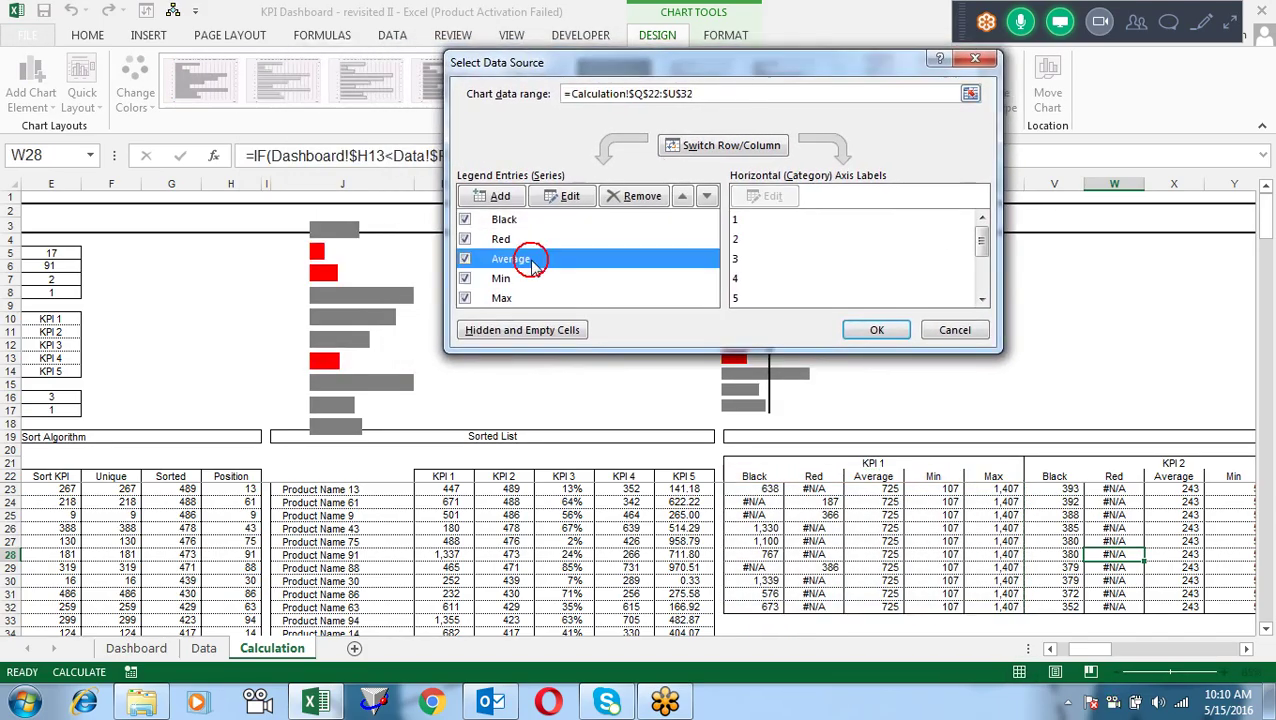
pyautogui.click(878, 331)
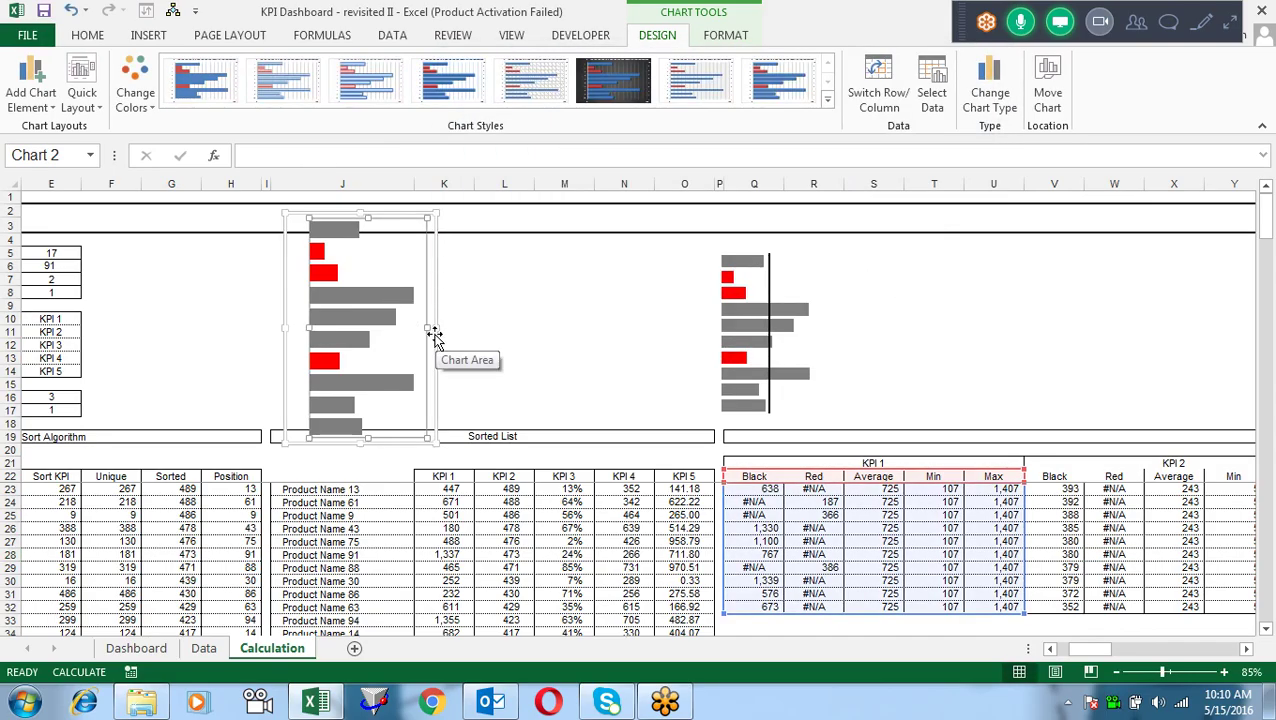
pyautogui.moveTo(430, 330); pyautogui.dragTo(583, 346)
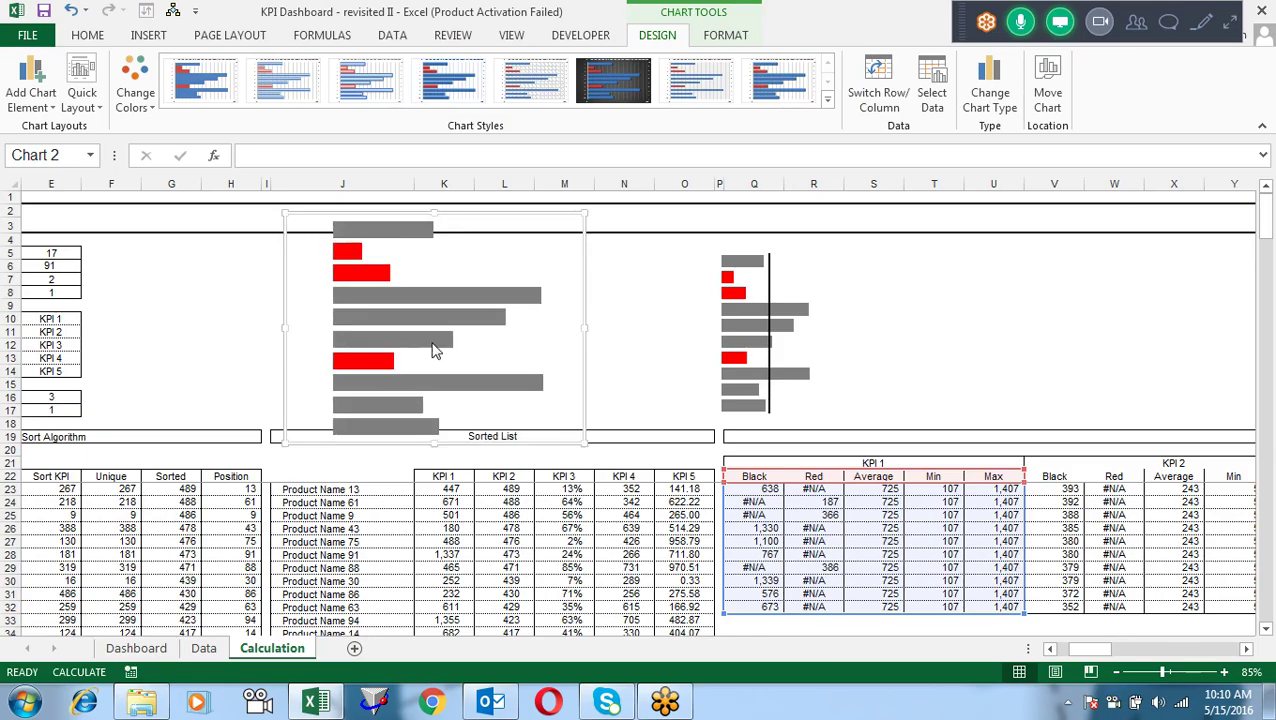
pyautogui.click(420, 348)
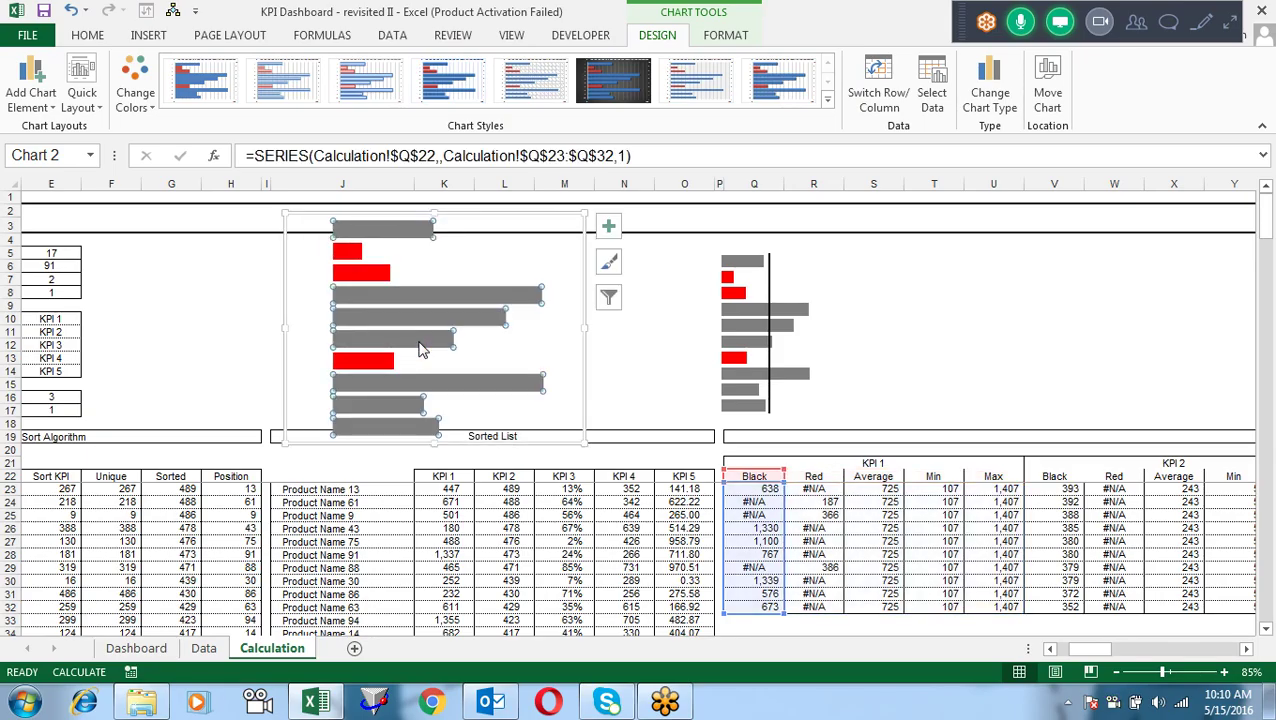
pyautogui.click(420, 348)
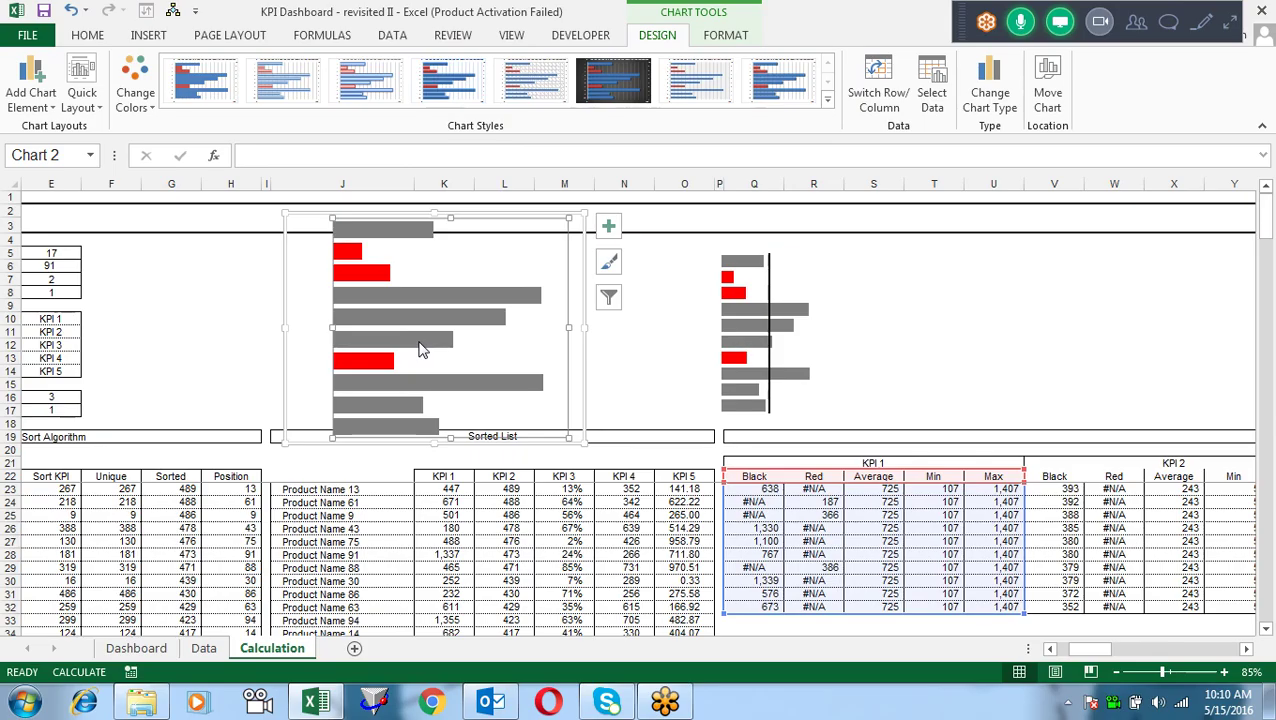
pyautogui.click(420, 348)
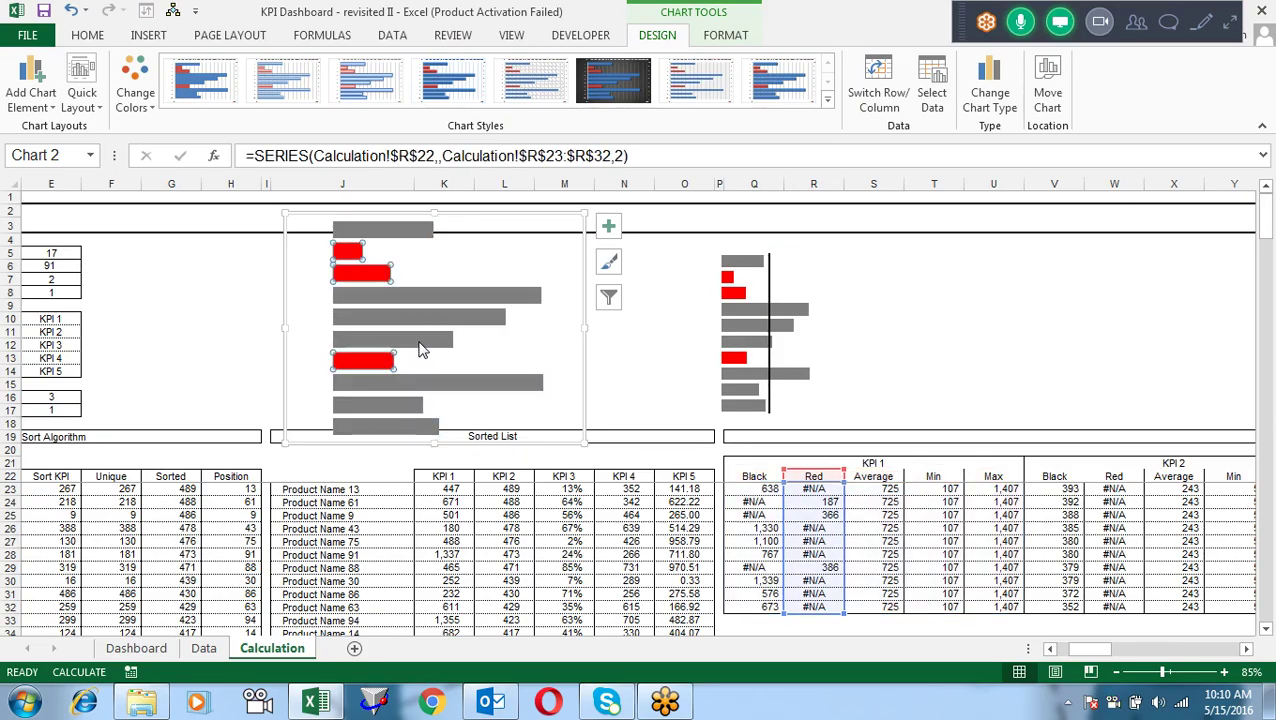
pyautogui.press('Down')
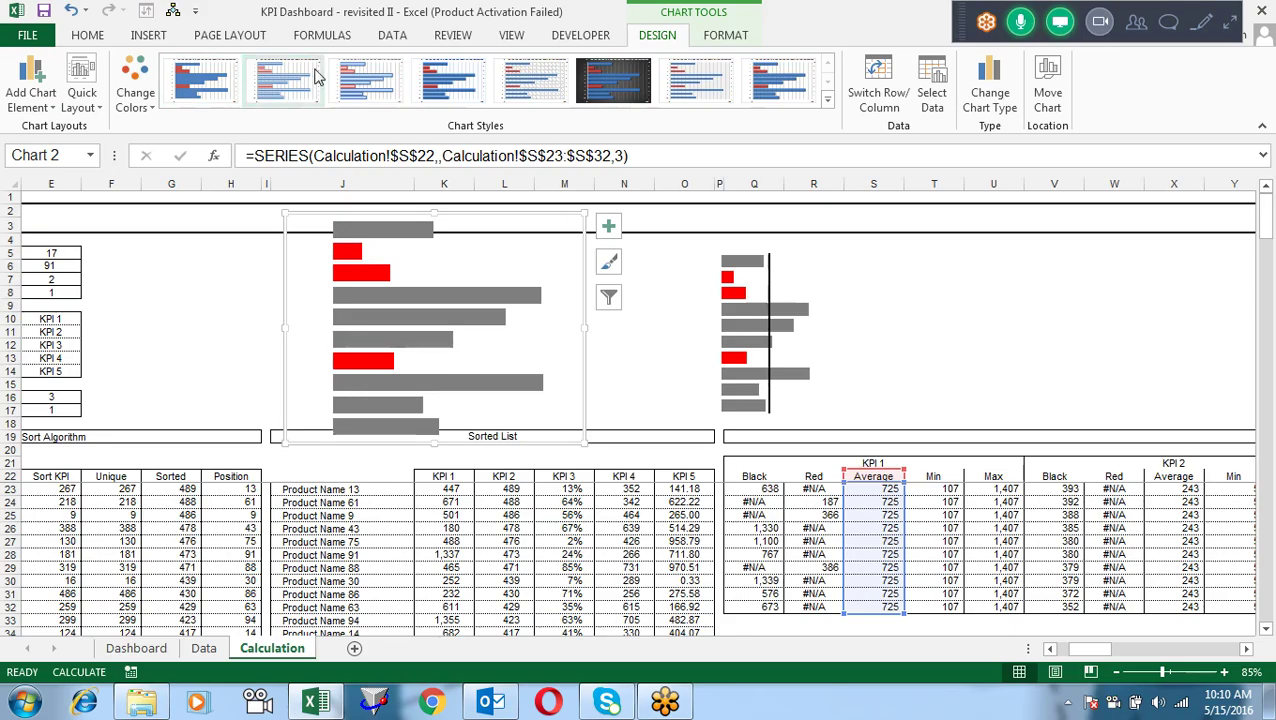
pyautogui.click(626, 89)
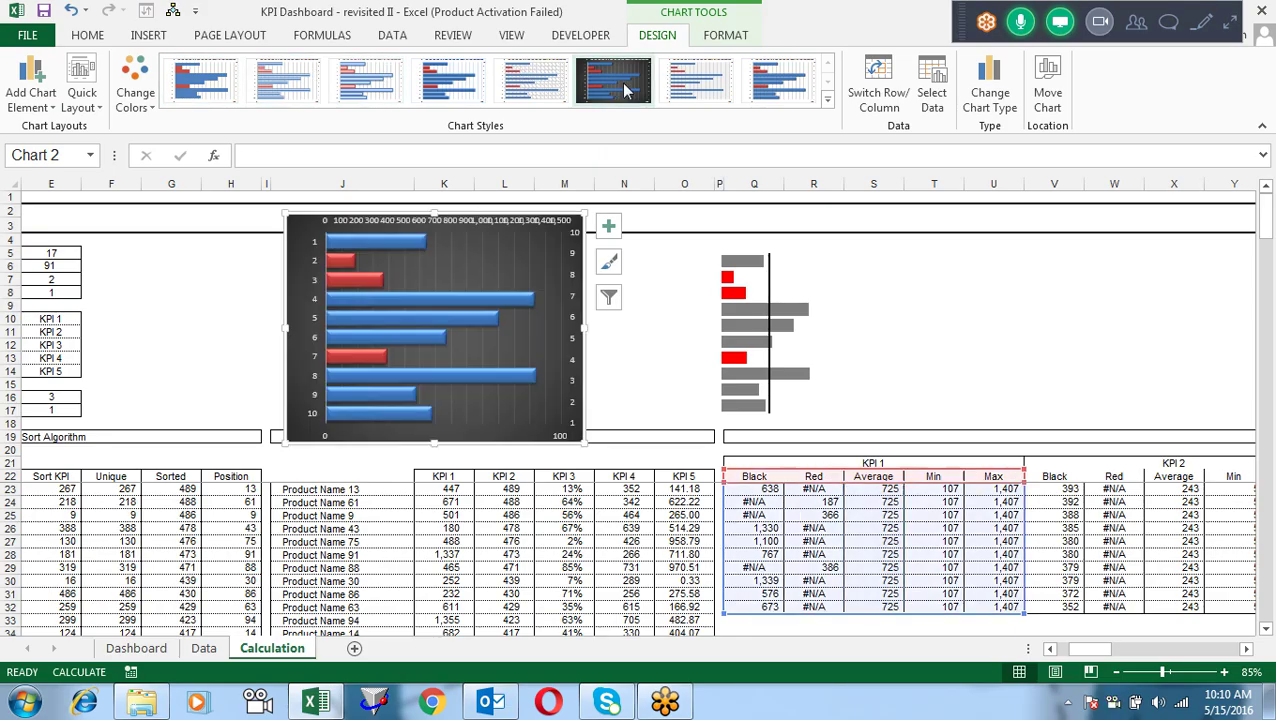
# Step: Browse the line and recent chart types, closing Change Chart Type without changes
pyautogui.click(988, 82)
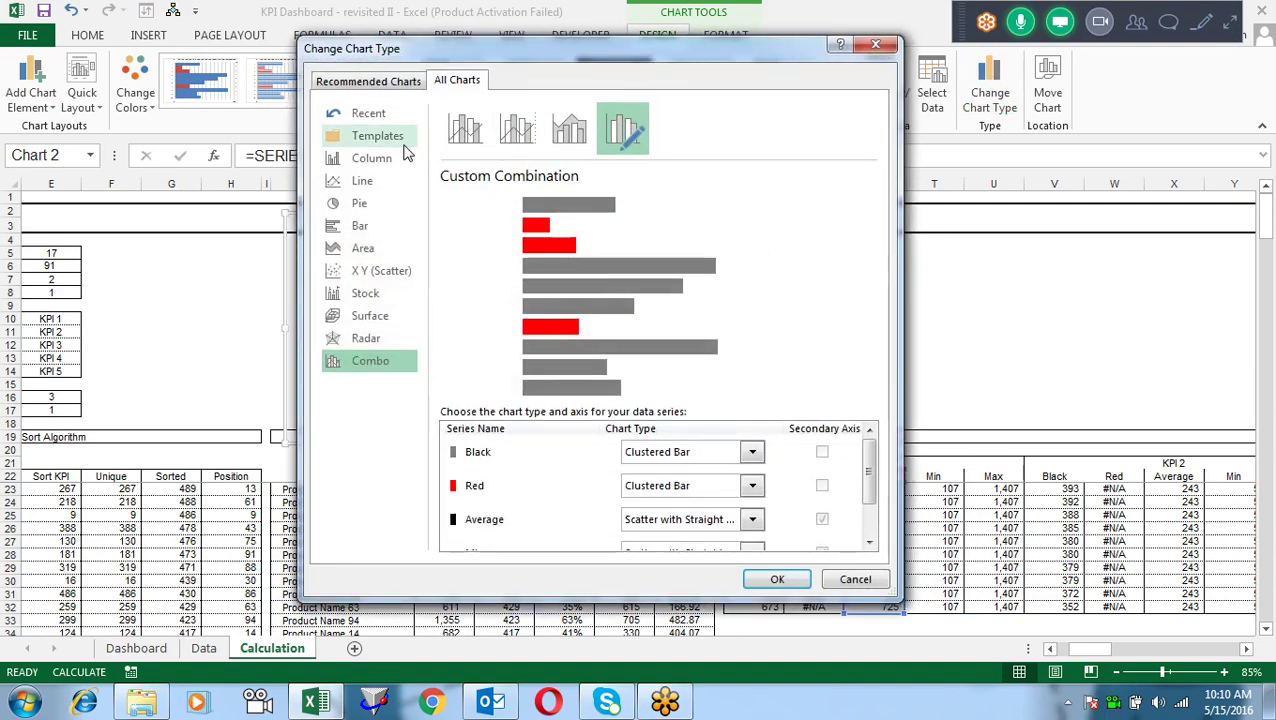
pyautogui.click(368, 192)
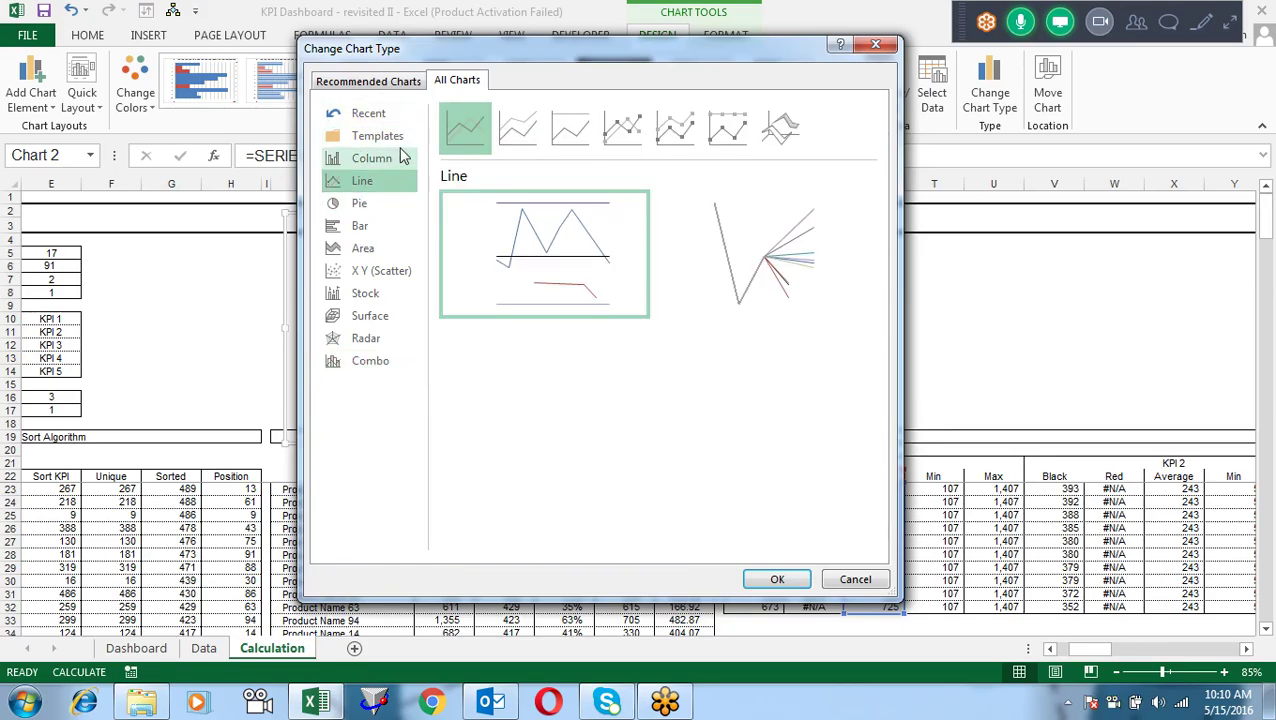
pyautogui.click(388, 120)
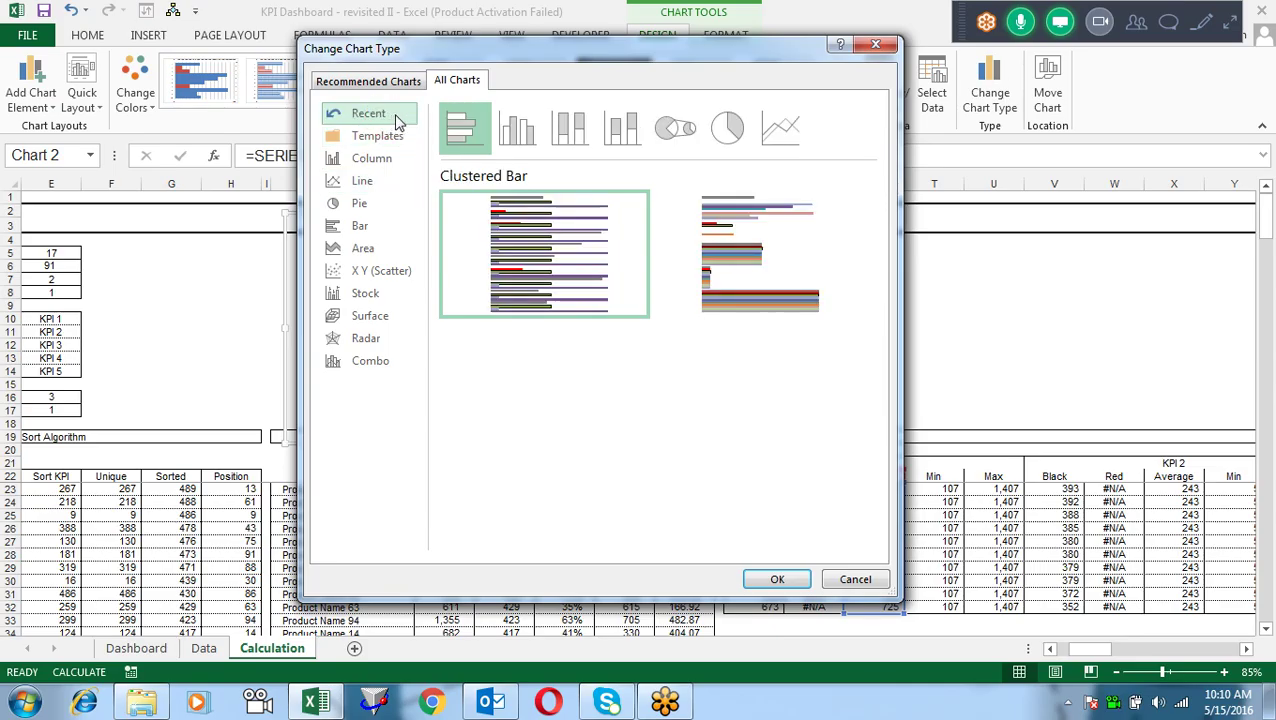
pyautogui.click(875, 52)
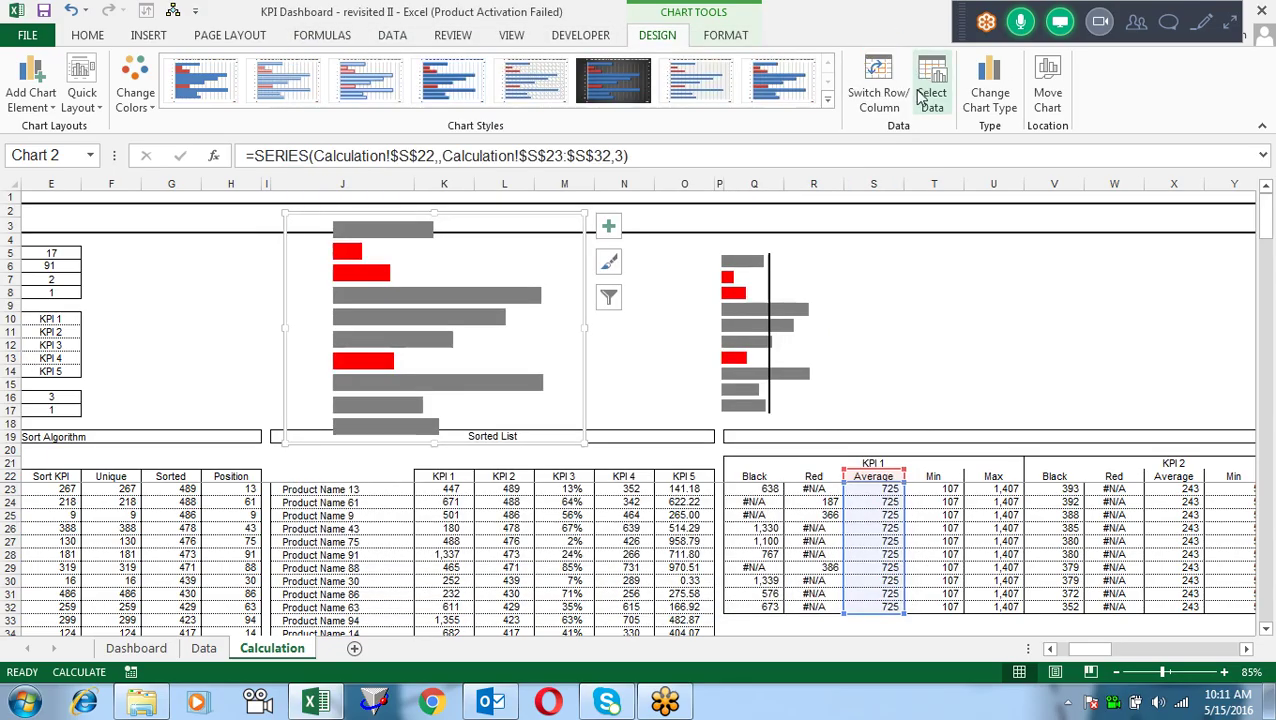
# Step: In the Combo settings, set the Average series' chart type to Line
pyautogui.click(990, 80)
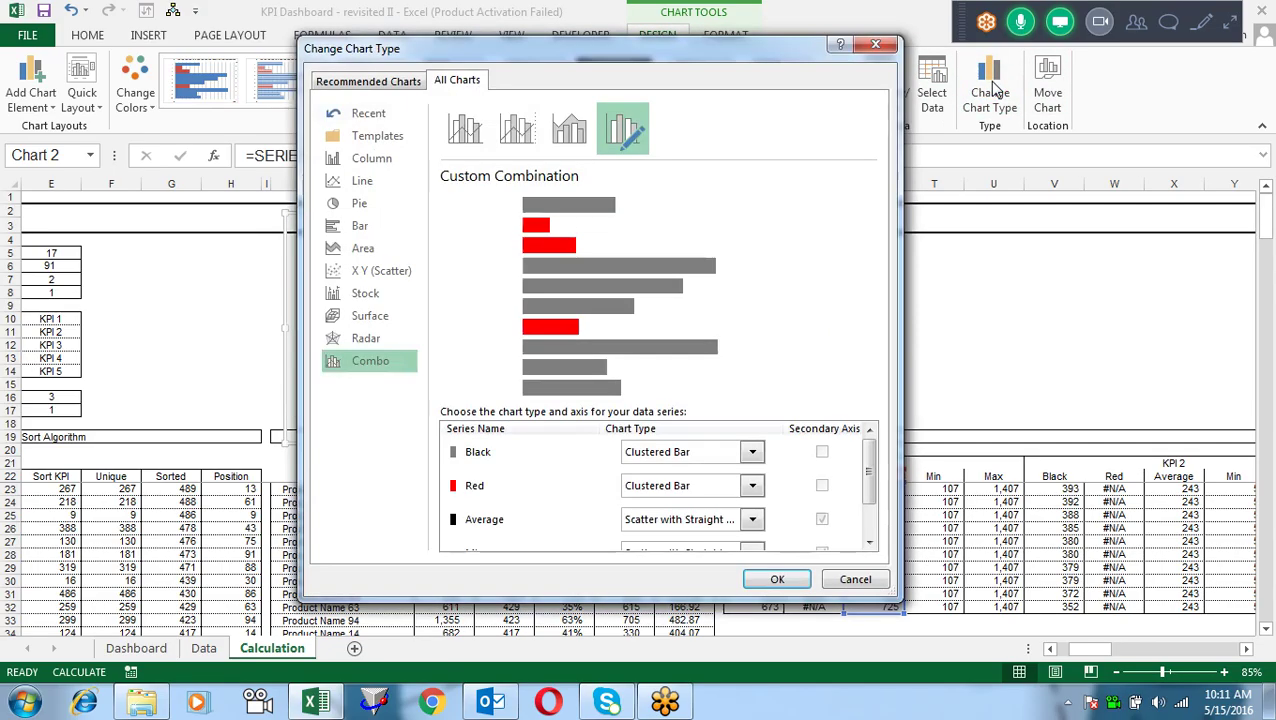
pyautogui.click(868, 543)
pyautogui.click(868, 543)
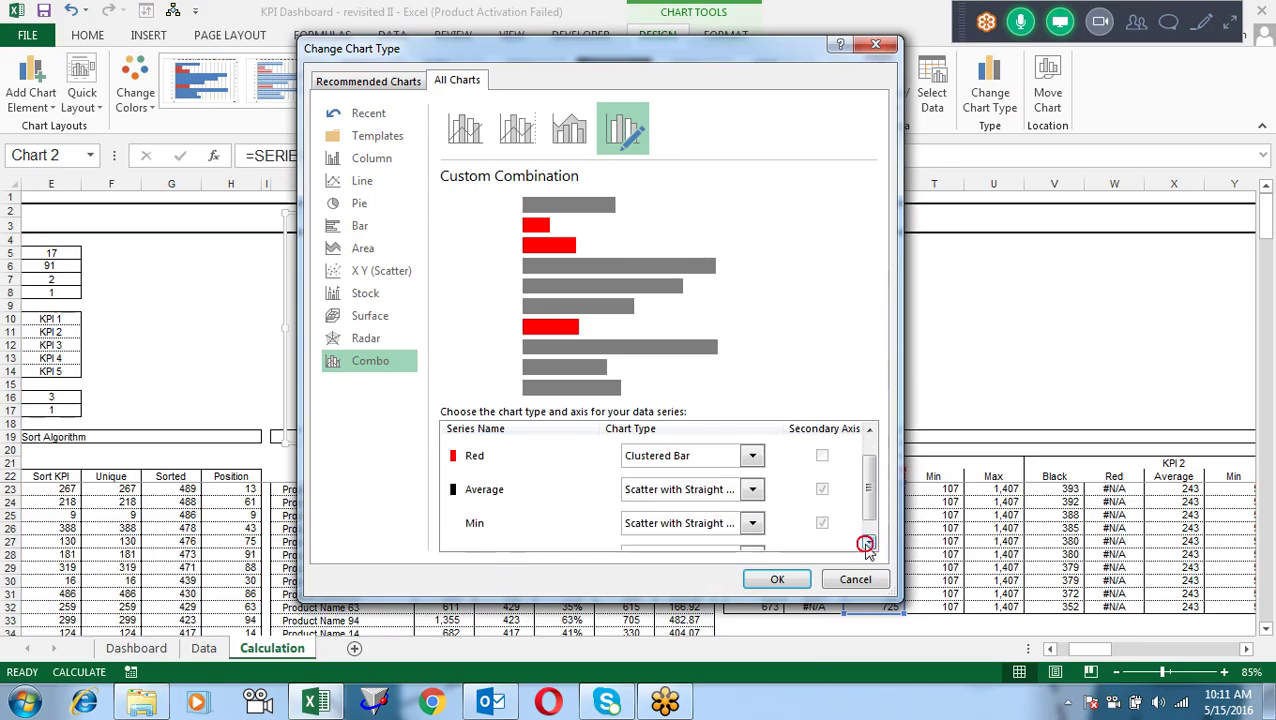
pyautogui.click(753, 490)
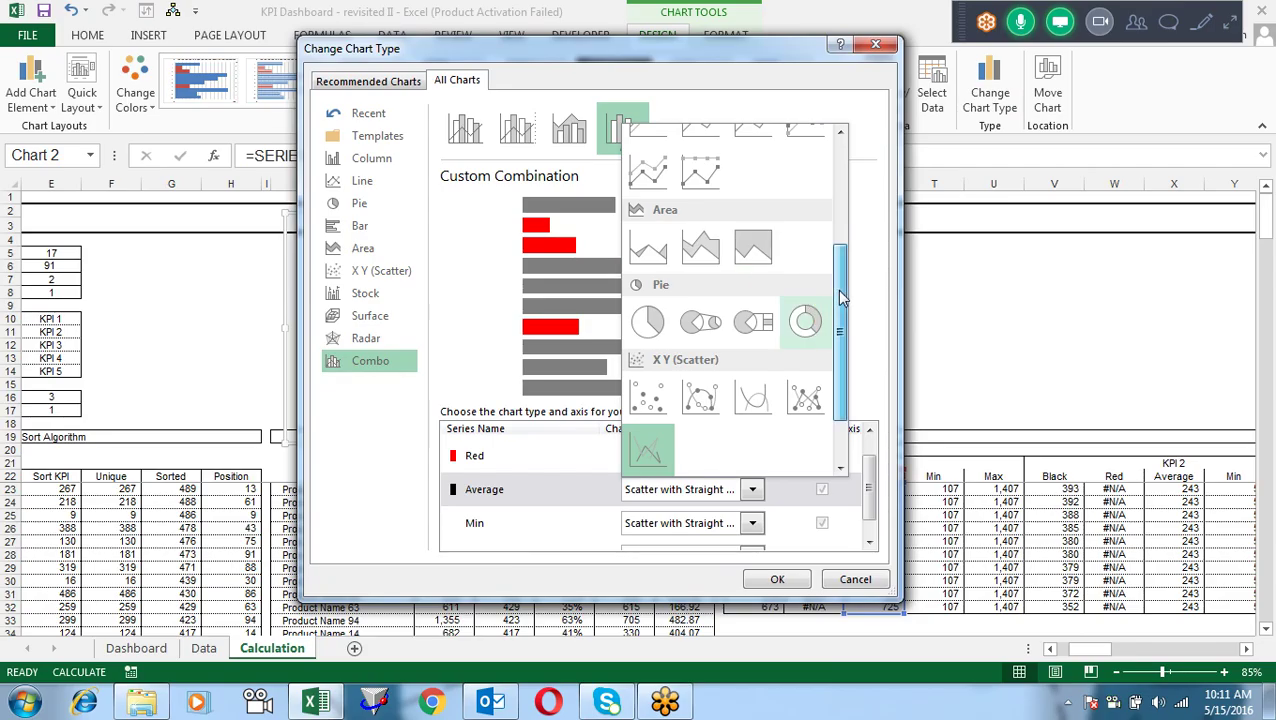
pyautogui.moveTo(836, 318); pyautogui.dragTo(836, 260)
pyautogui.click(648, 239)
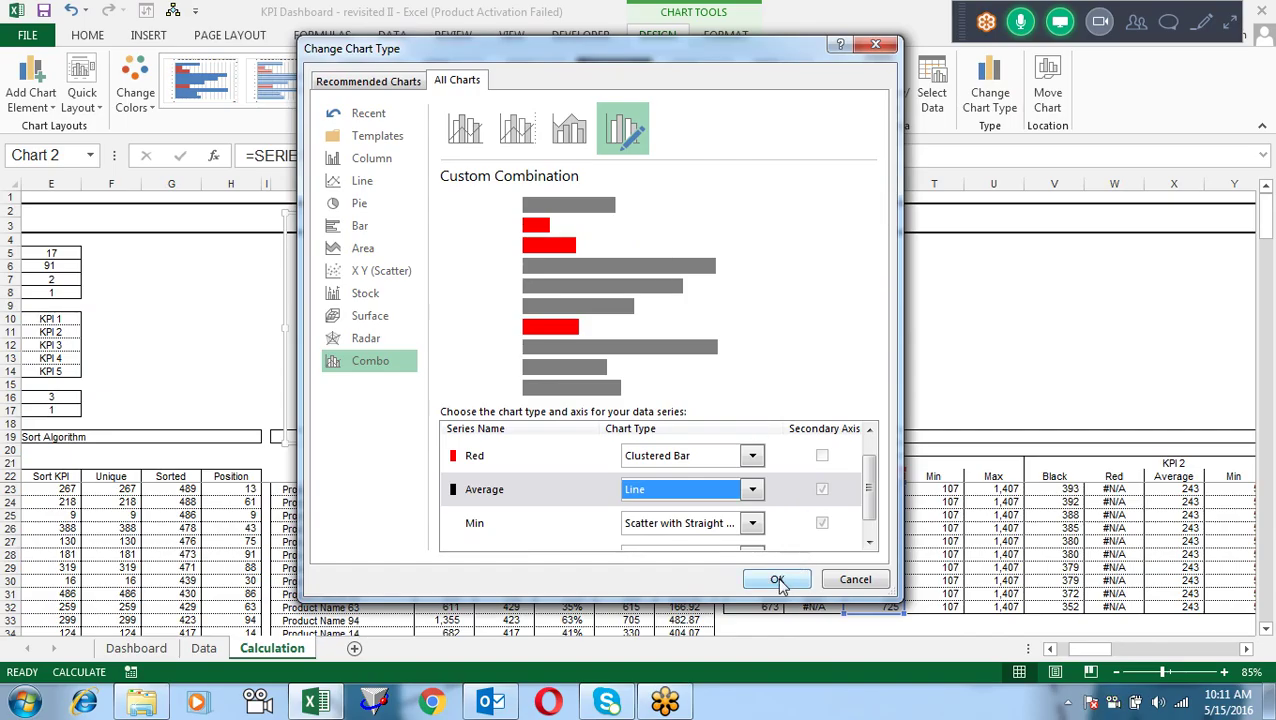
pyautogui.moveTo(875, 501); pyautogui.dragTo(873, 528)
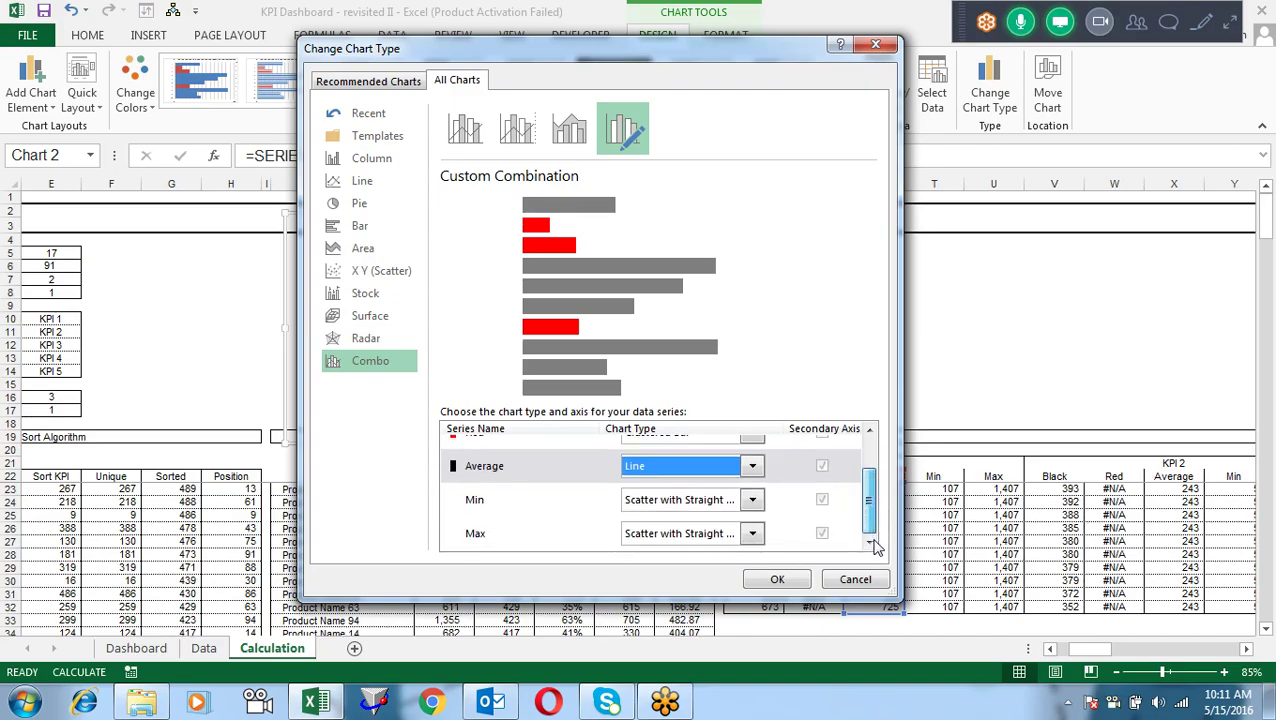
pyautogui.moveTo(871, 528)
pyautogui.mouseDown()
pyautogui.moveTo(885, 470)
pyautogui.moveTo(878, 512)
pyautogui.mouseUp()
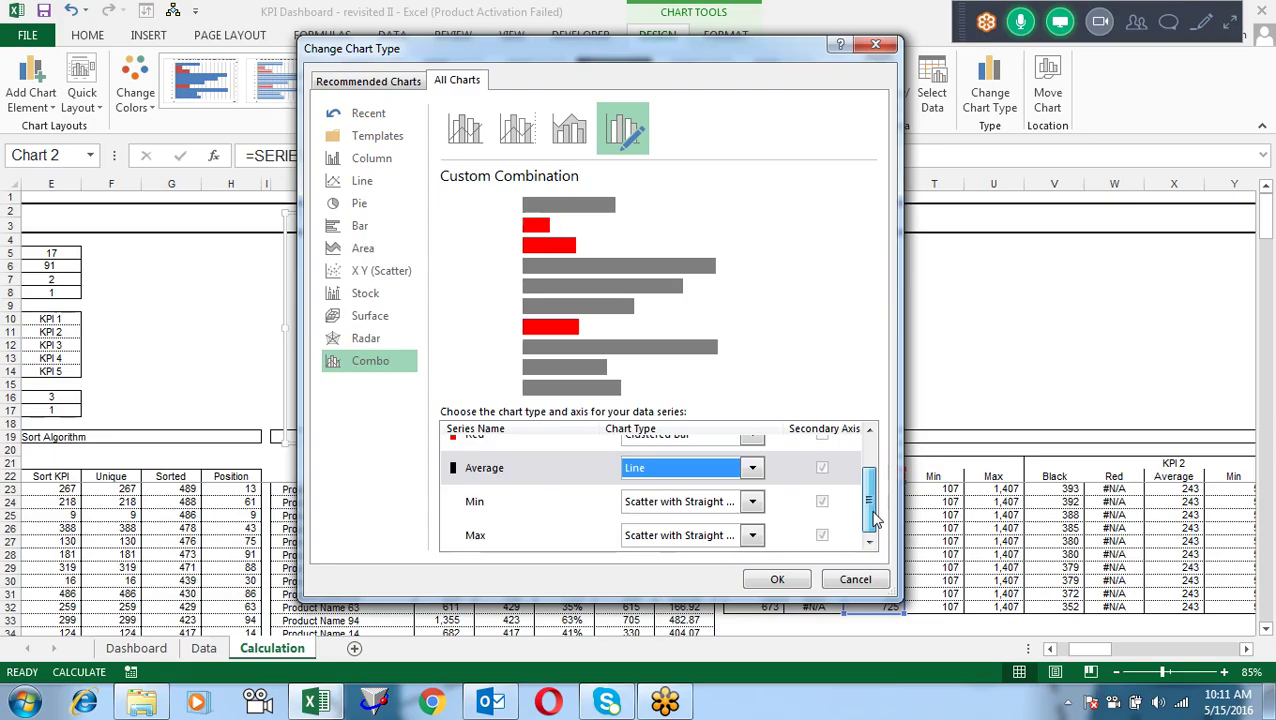
pyautogui.moveTo(878, 512); pyautogui.dragTo(877, 479)
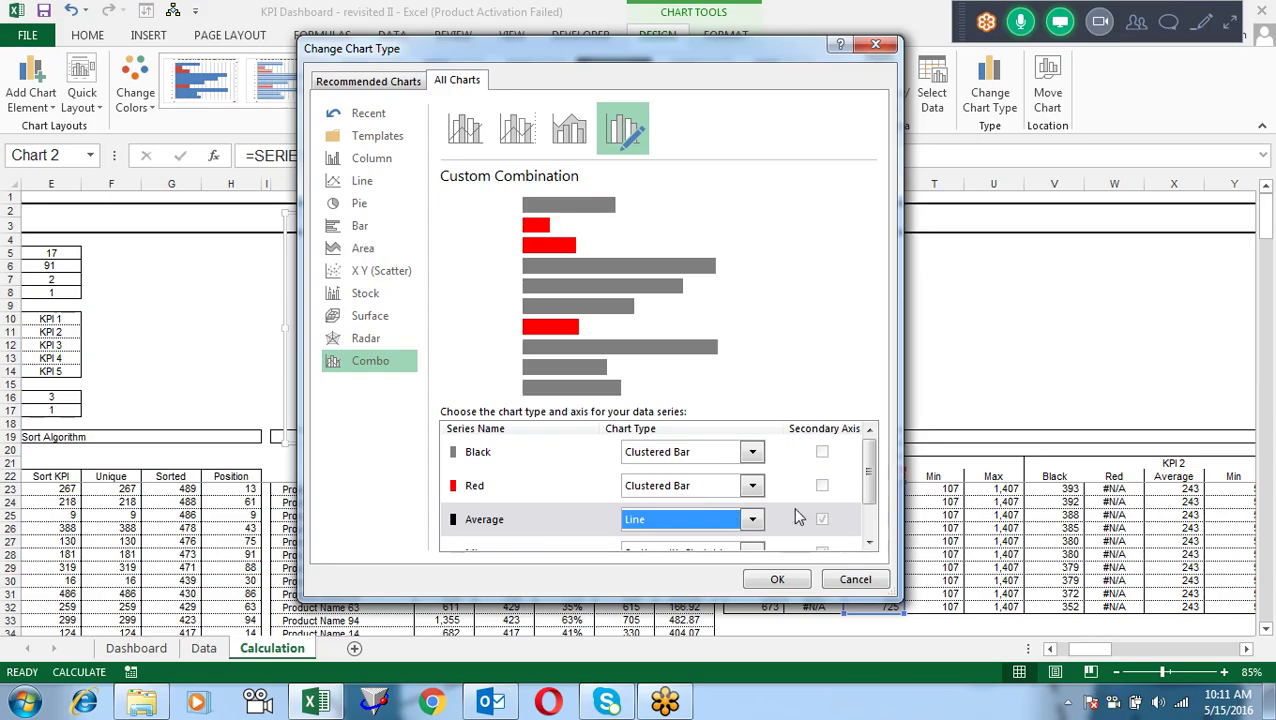
pyautogui.moveTo(863, 497); pyautogui.dragTo(864, 540)
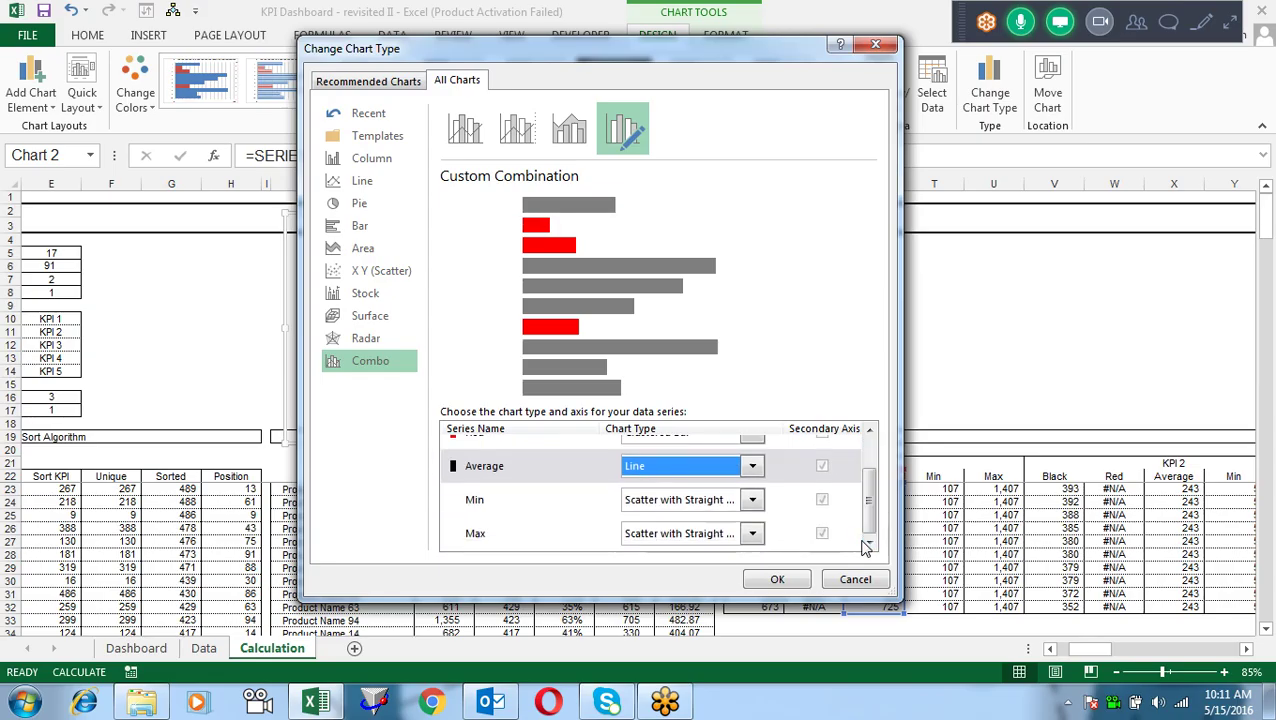
# Step: Apply the Line type to Average, then review the Average series in Select Data without changes
pyautogui.click(781, 583)
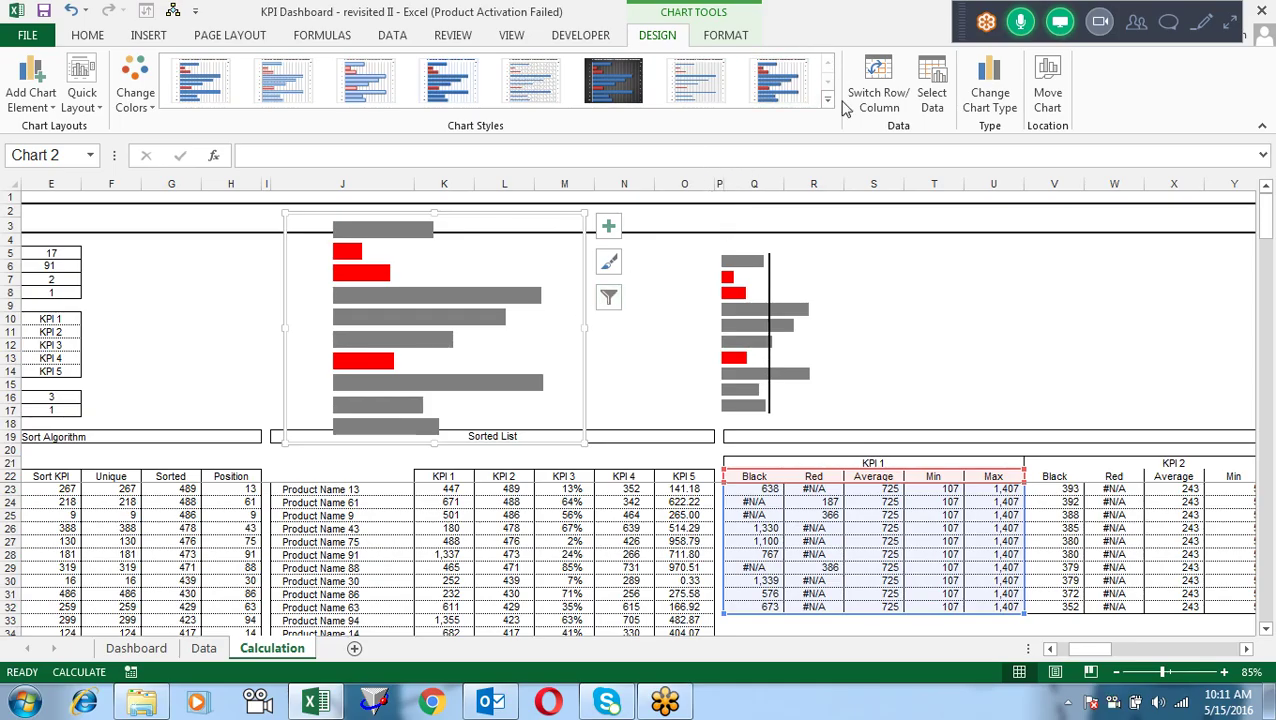
pyautogui.click(928, 82)
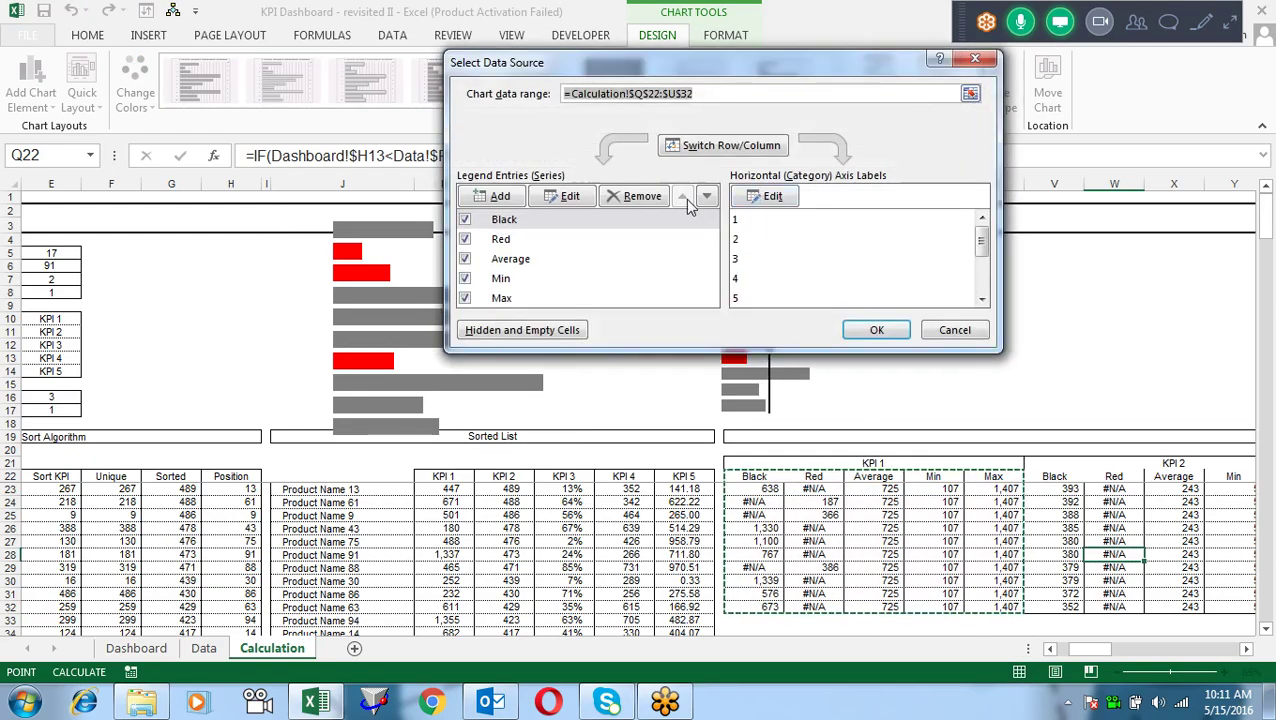
pyautogui.click(521, 262)
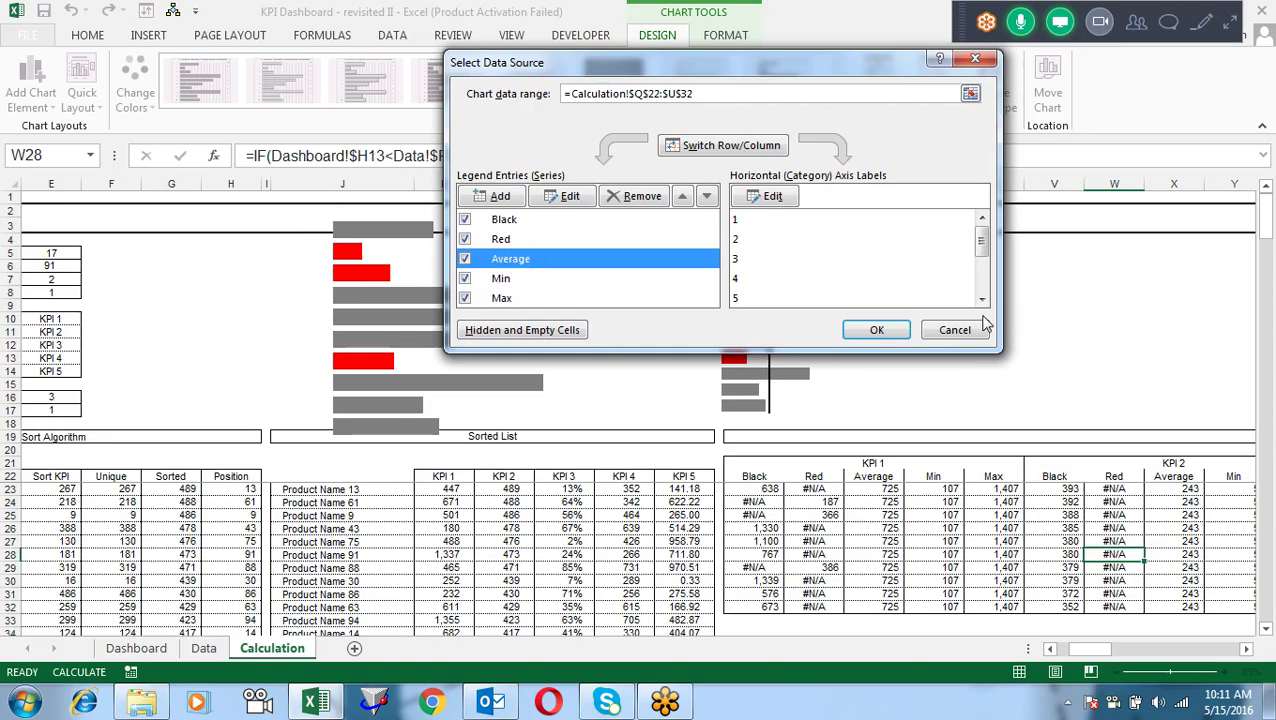
pyautogui.click(955, 332)
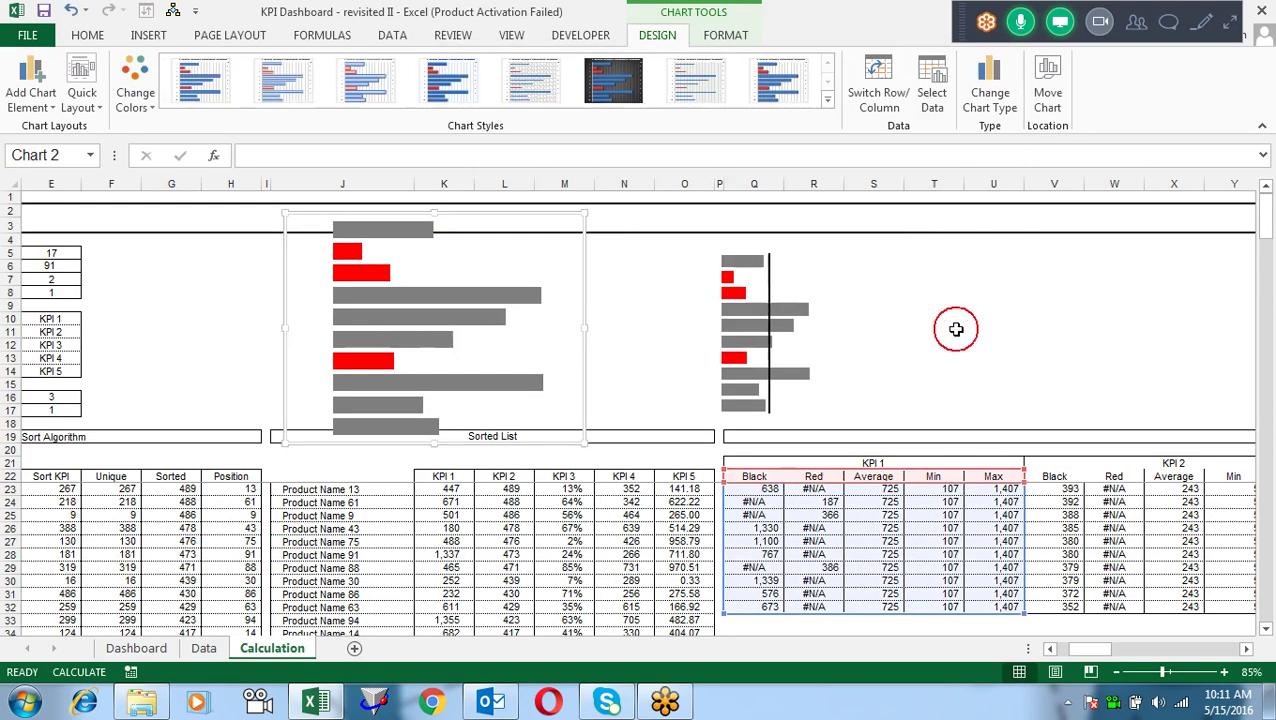
pyautogui.click(769, 362)
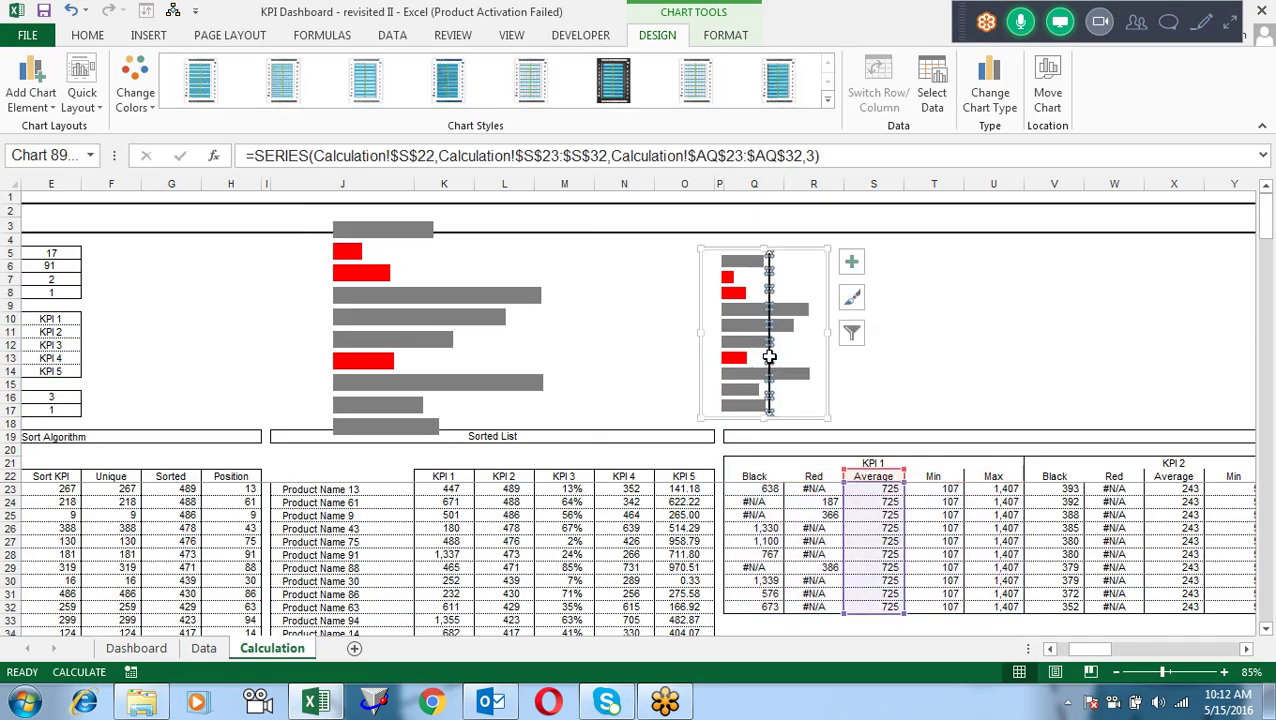
pyautogui.click(462, 332)
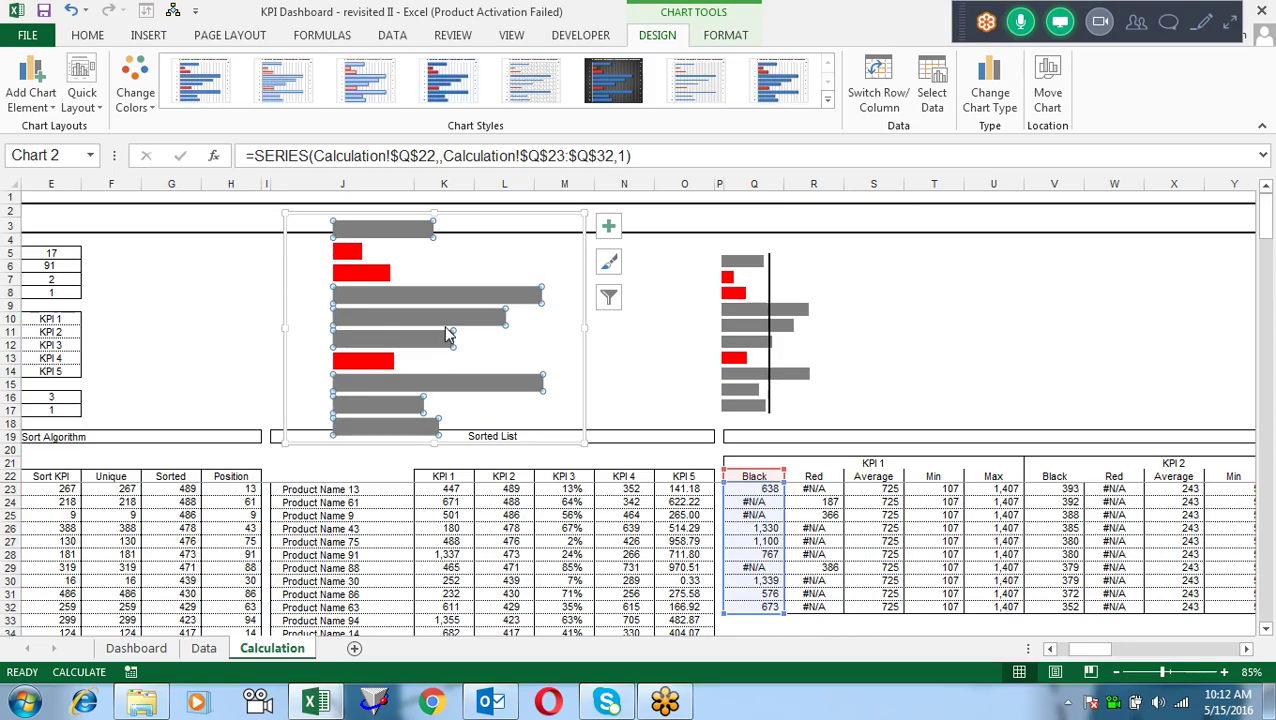
pyautogui.press('Escape')
pyautogui.click(447, 335)
pyautogui.click(447, 335)
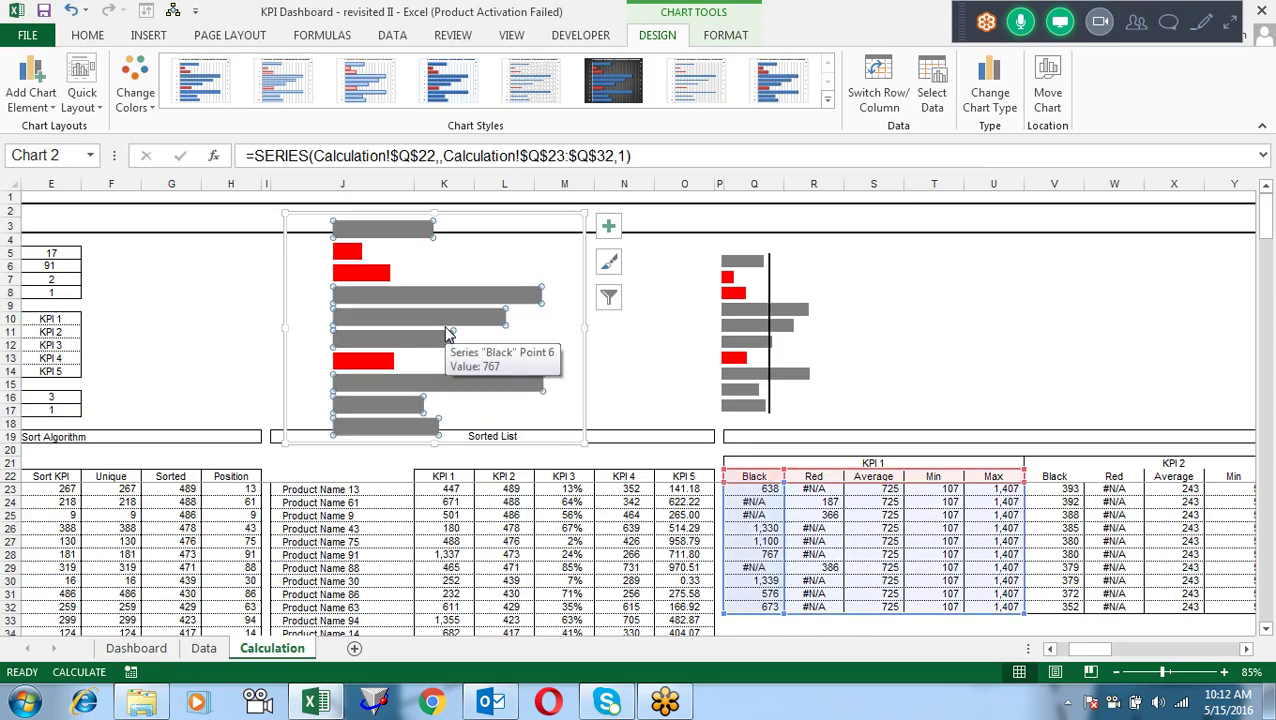
pyautogui.press('Down')
pyautogui.press('Down')
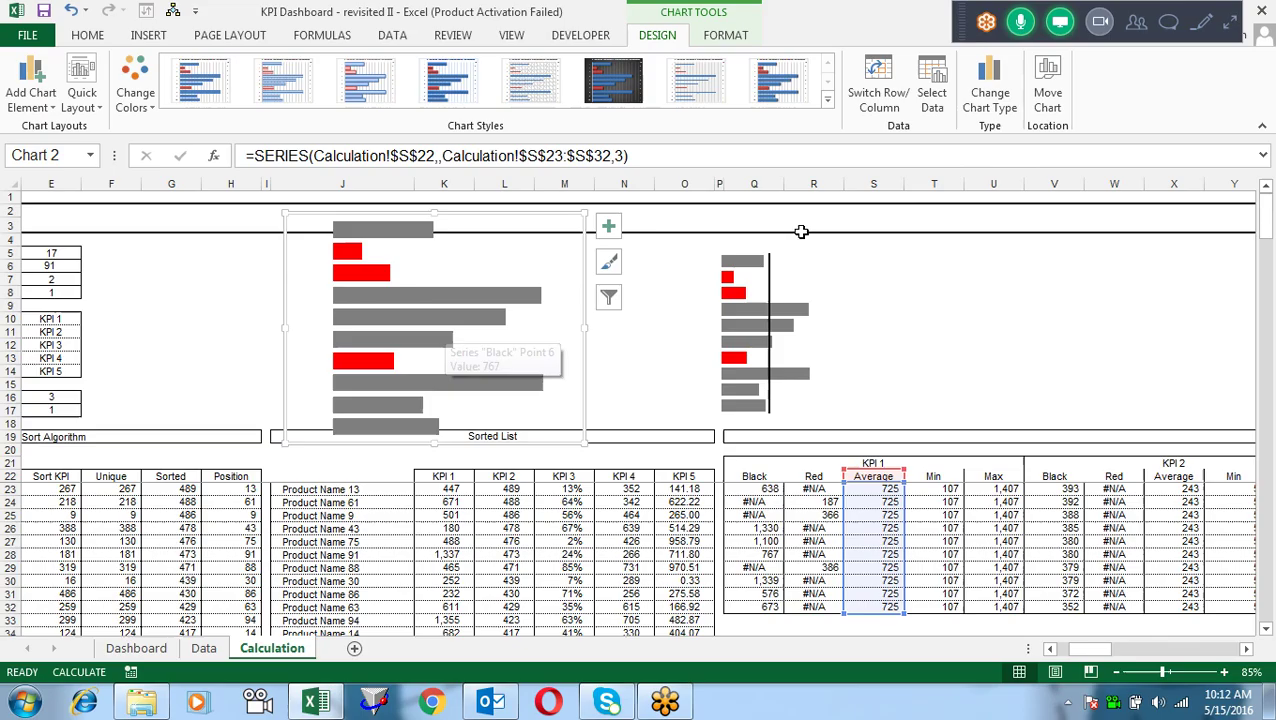
pyautogui.click(761, 248)
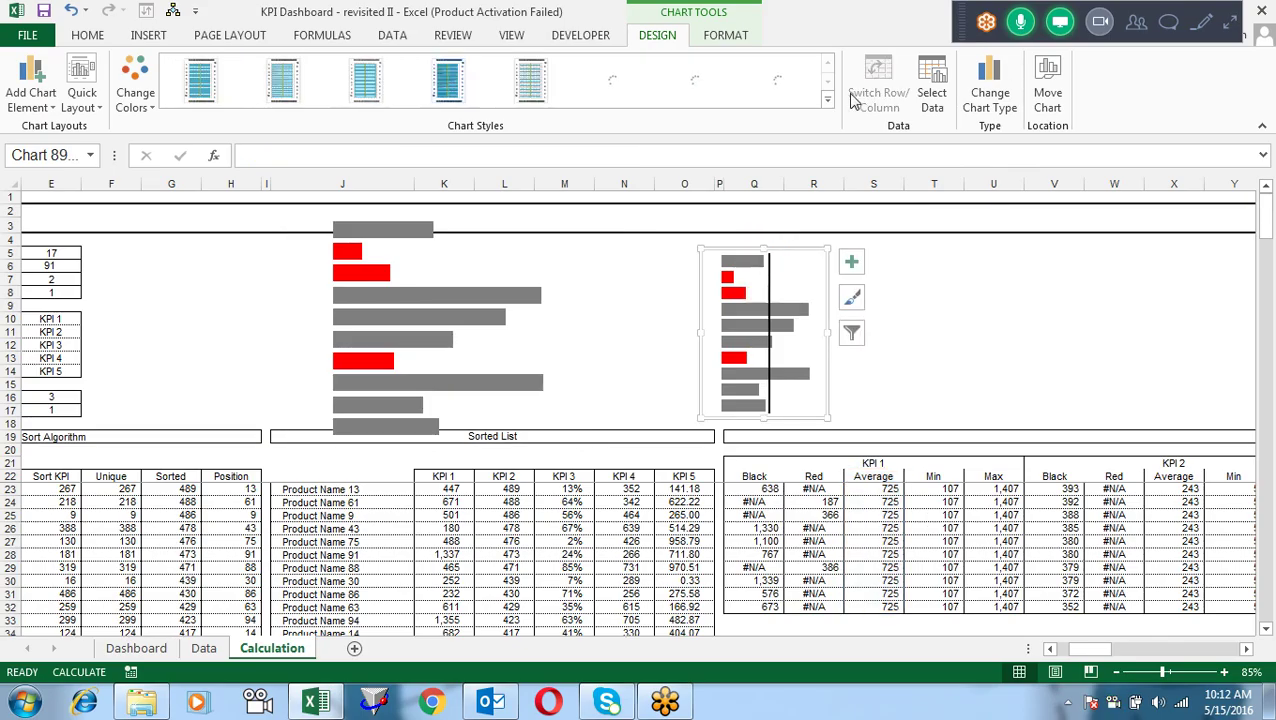
# Step: Open the small chart's Combo chart types, keeping the Black series as Clustered Bar
pyautogui.click(993, 97)
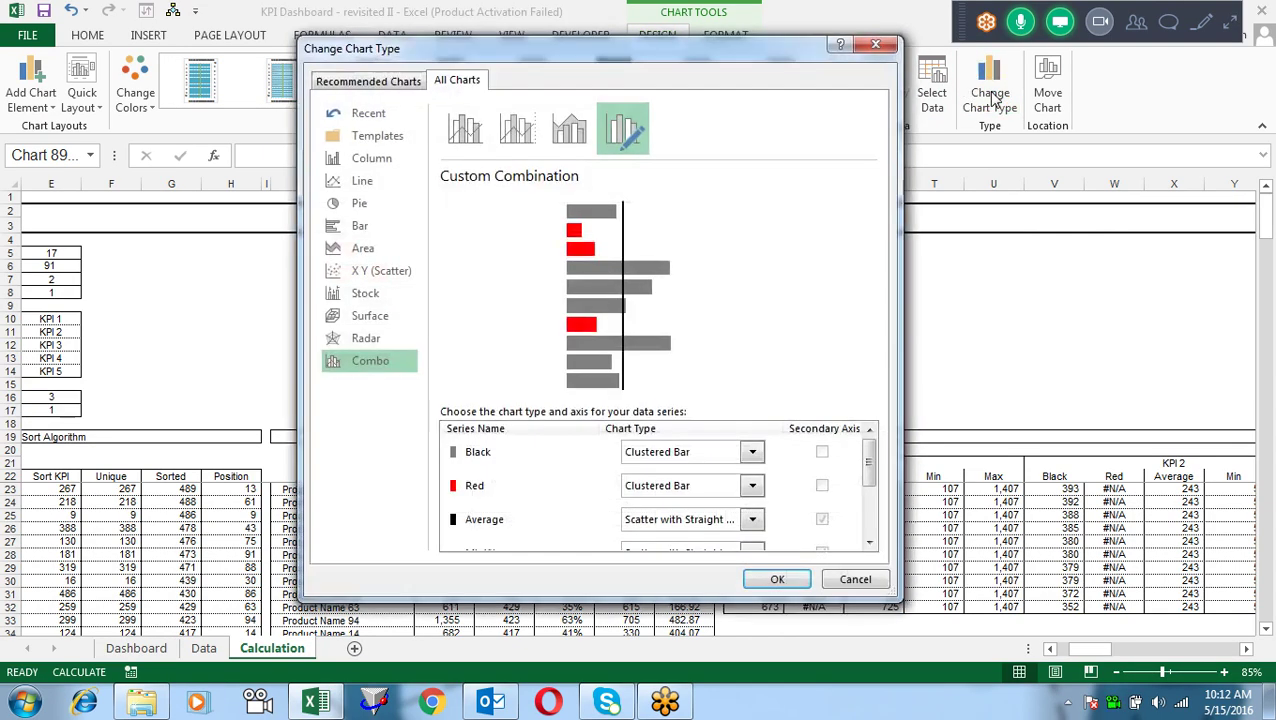
pyautogui.click(870, 543)
pyautogui.click(870, 543)
pyautogui.click(870, 543)
pyautogui.moveTo(870, 492)
pyautogui.mouseDown()
pyautogui.moveTo(872, 455)
pyautogui.moveTo(870, 543)
pyautogui.moveTo(874, 494)
pyautogui.mouseUp()
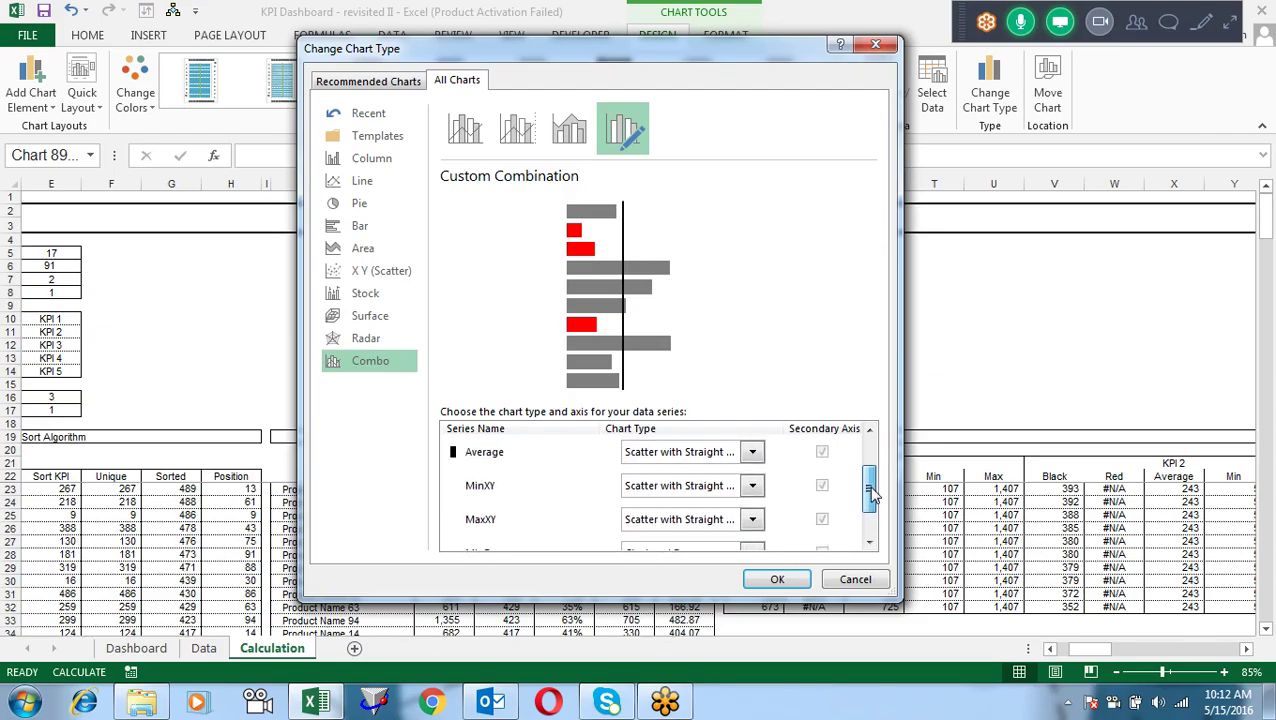
pyautogui.moveTo(872, 494); pyautogui.dragTo(873, 461)
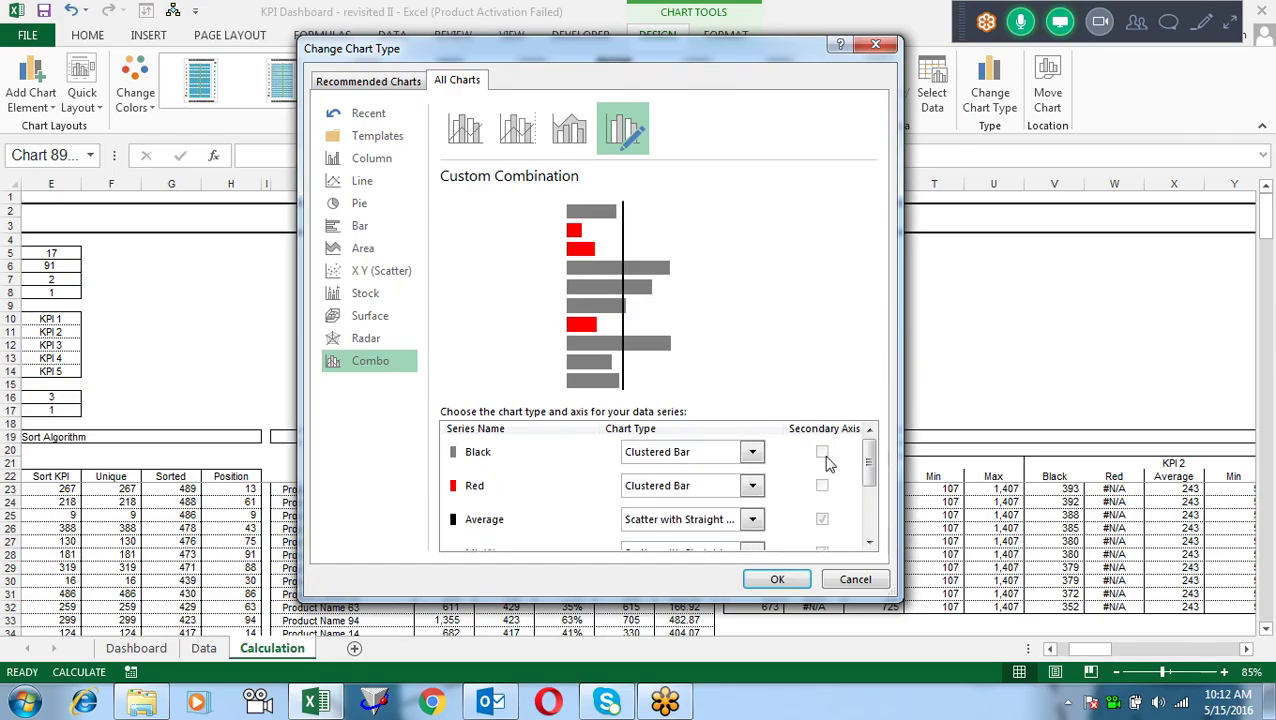
pyautogui.click(753, 452)
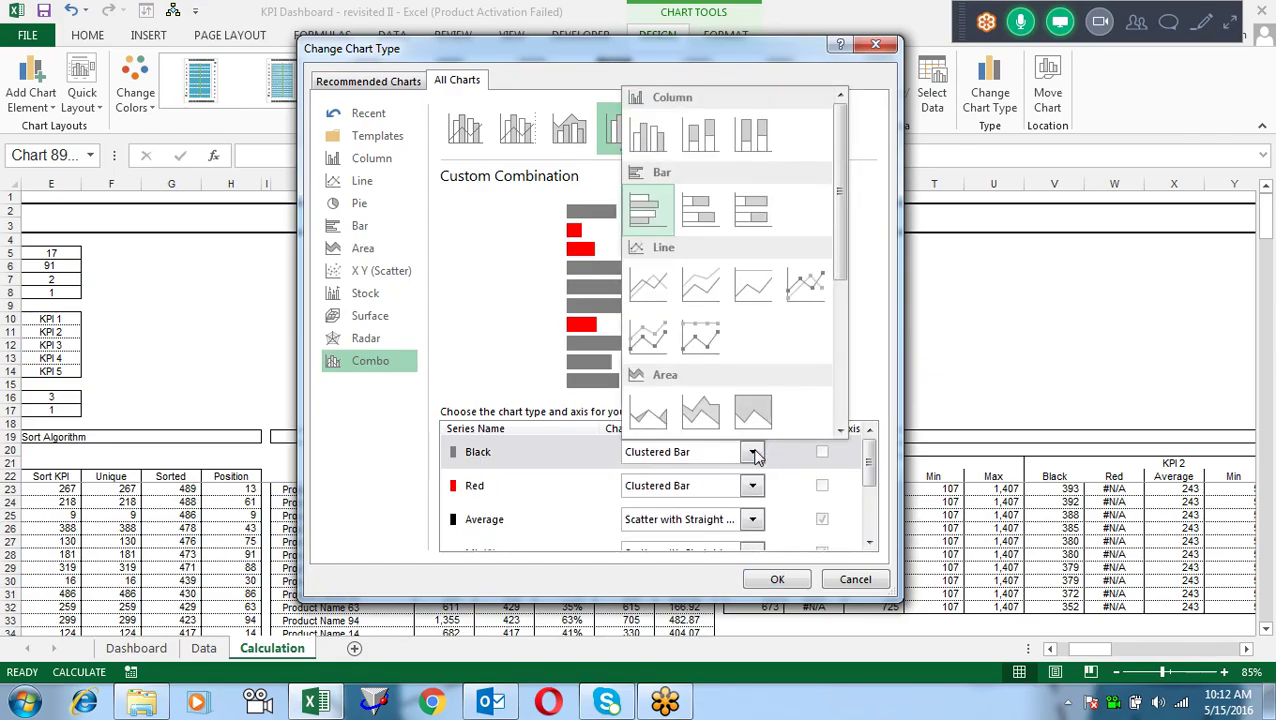
pyautogui.click(755, 455)
# Step: Keep Average, MinXY and MaxXY as straight-line scatters and MinBar as Clustered Bar
pyautogui.click(751, 520)
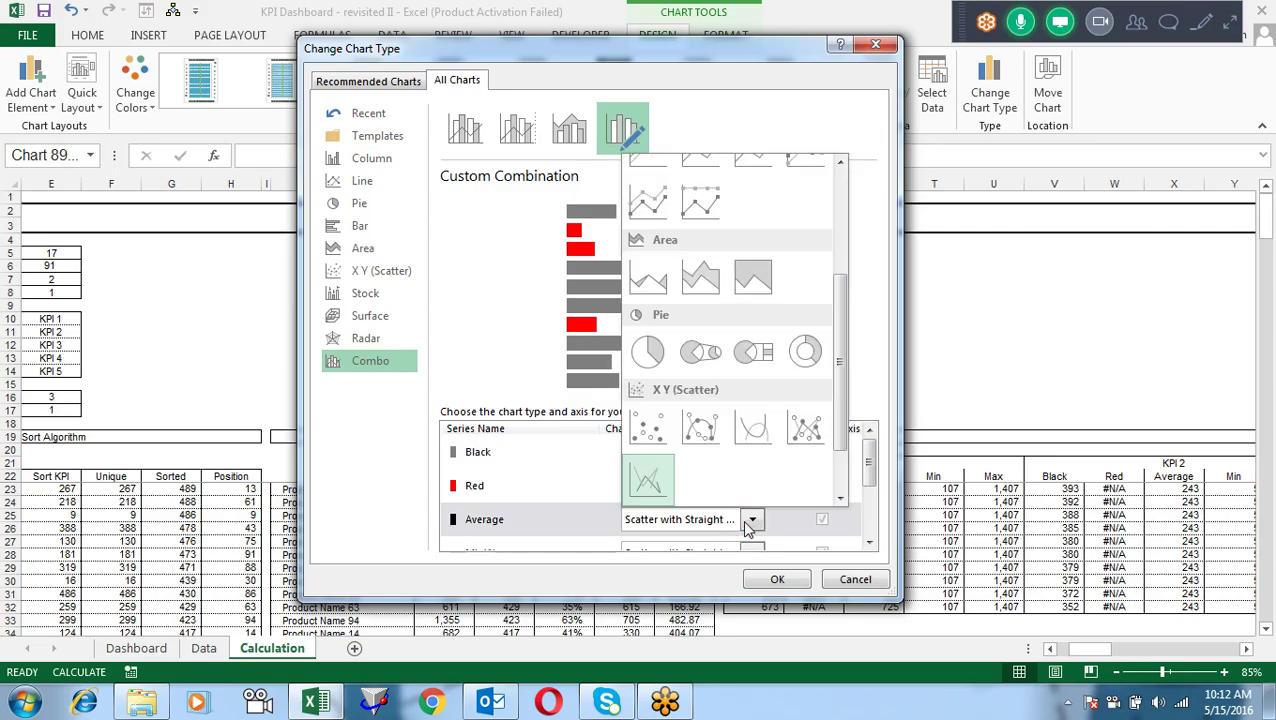
pyautogui.click(870, 545)
pyautogui.click(870, 545)
pyautogui.click(870, 545)
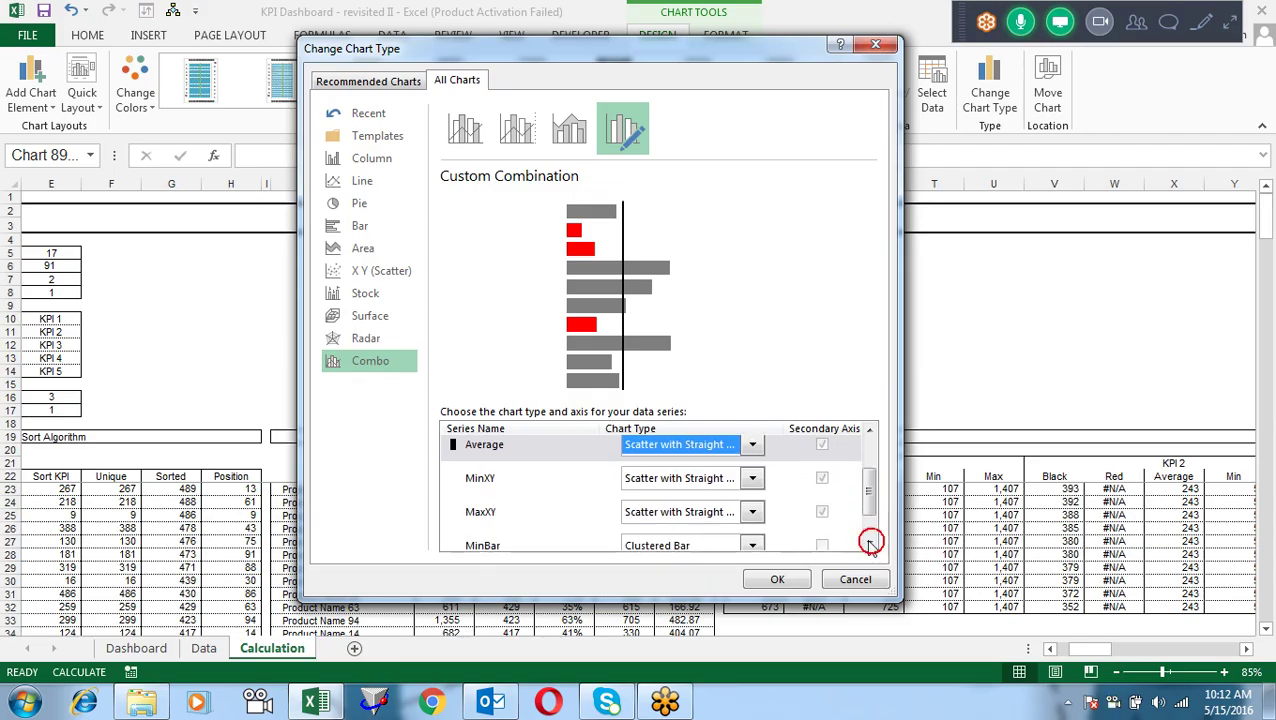
pyautogui.click(753, 478)
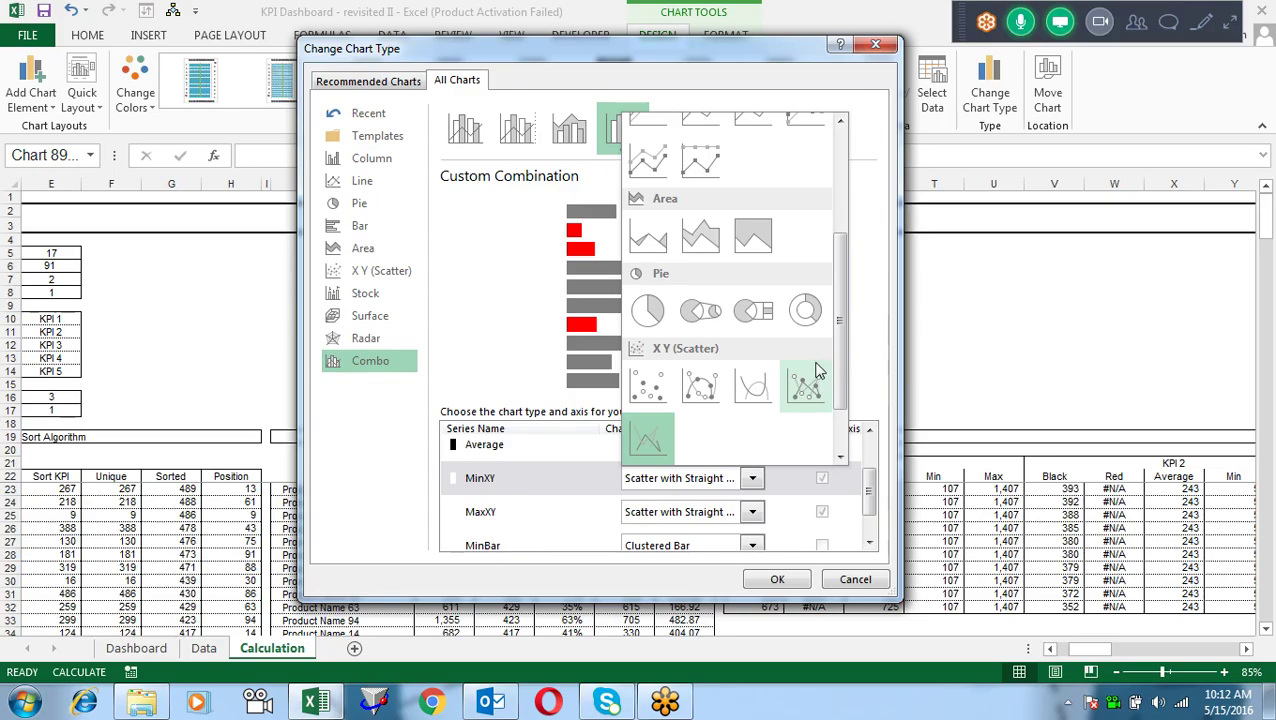
pyautogui.scroll(-2, 842, 370)
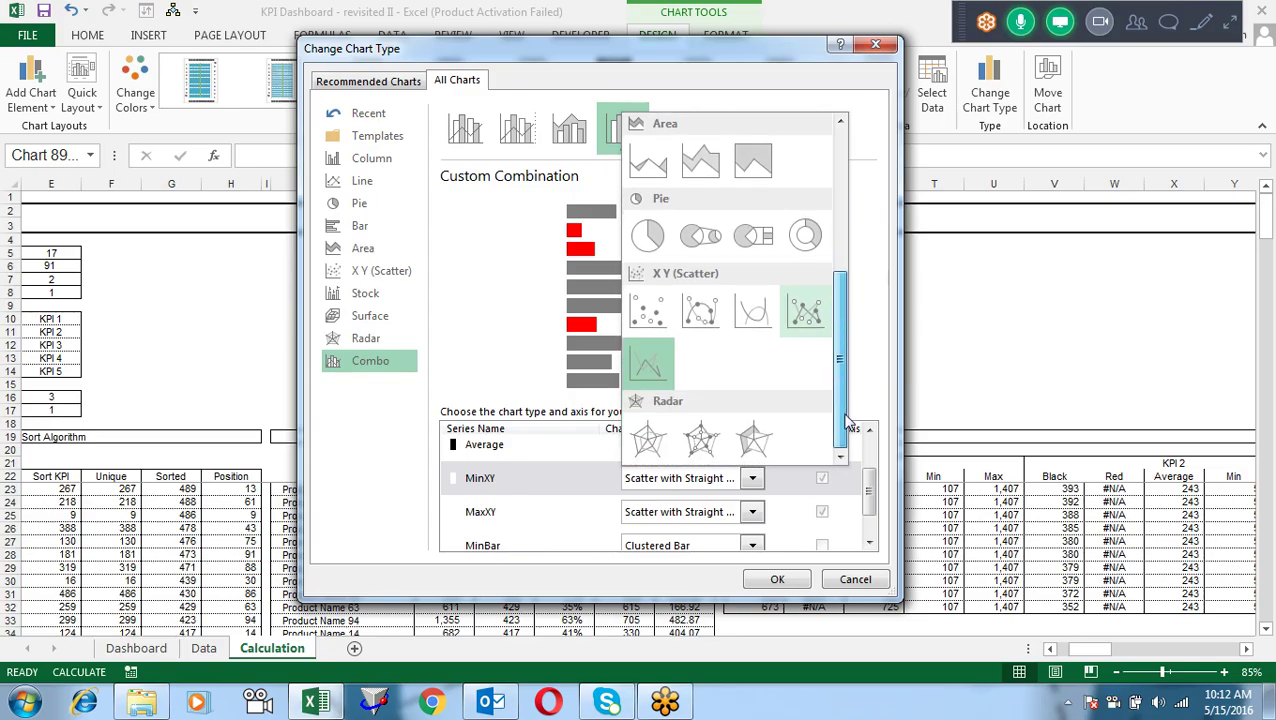
pyautogui.click(752, 513)
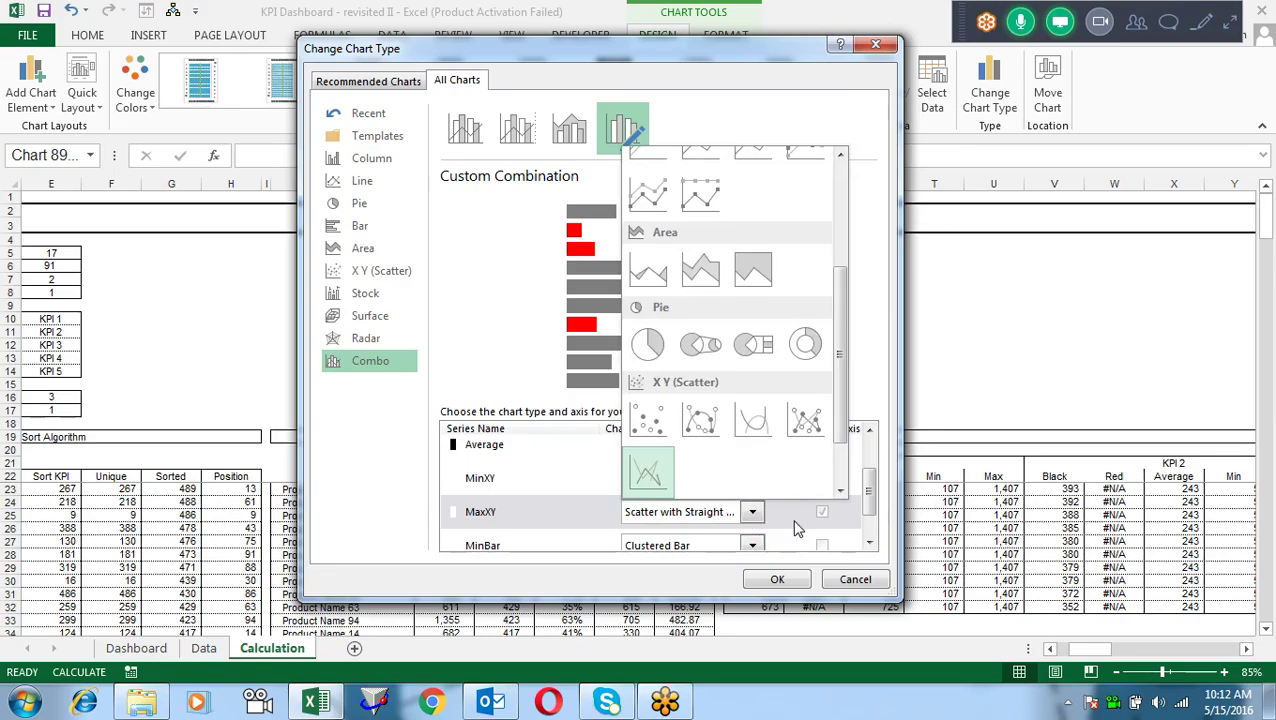
pyautogui.click(760, 543)
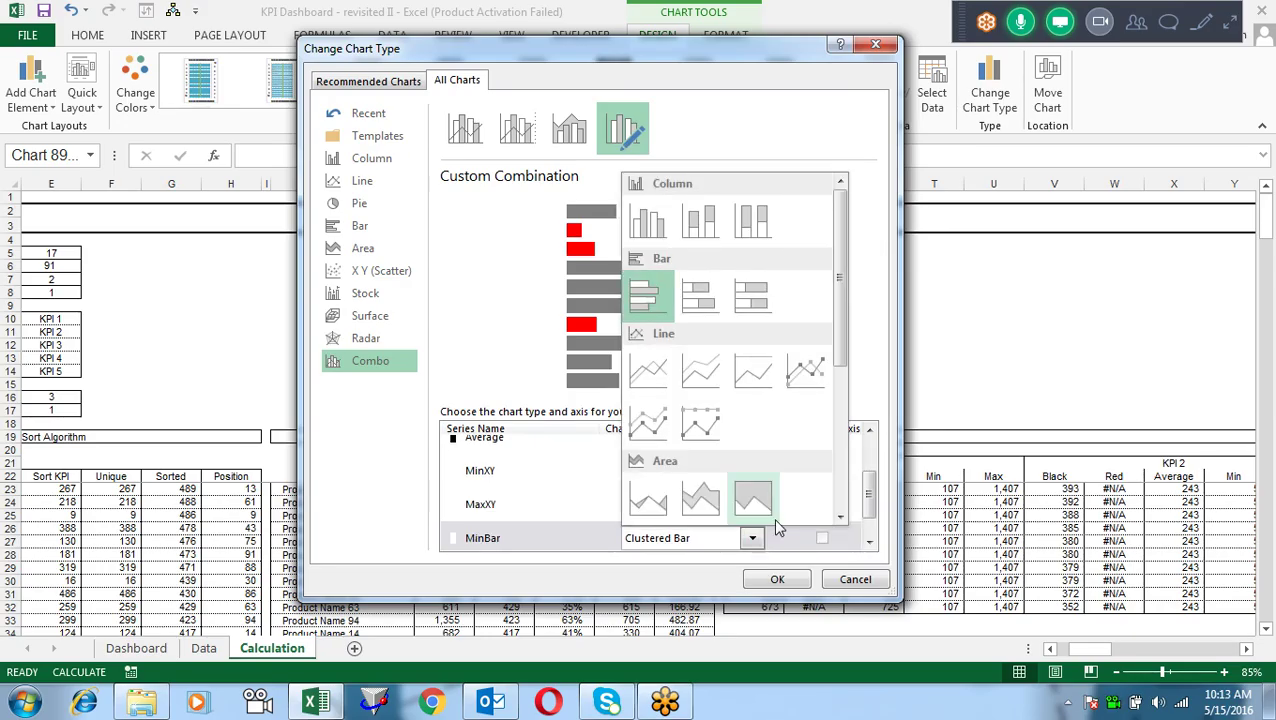
pyautogui.click(869, 543)
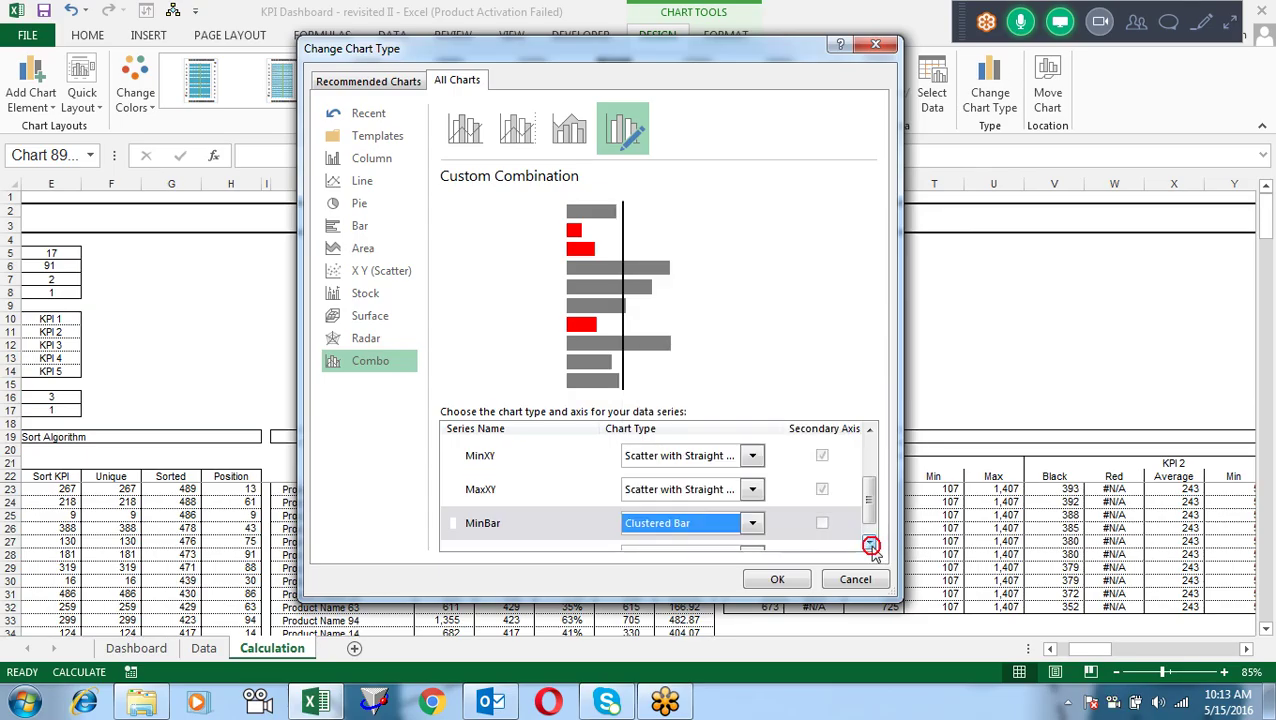
pyautogui.click(869, 543)
pyautogui.moveTo(869, 500); pyautogui.dragTo(873, 468)
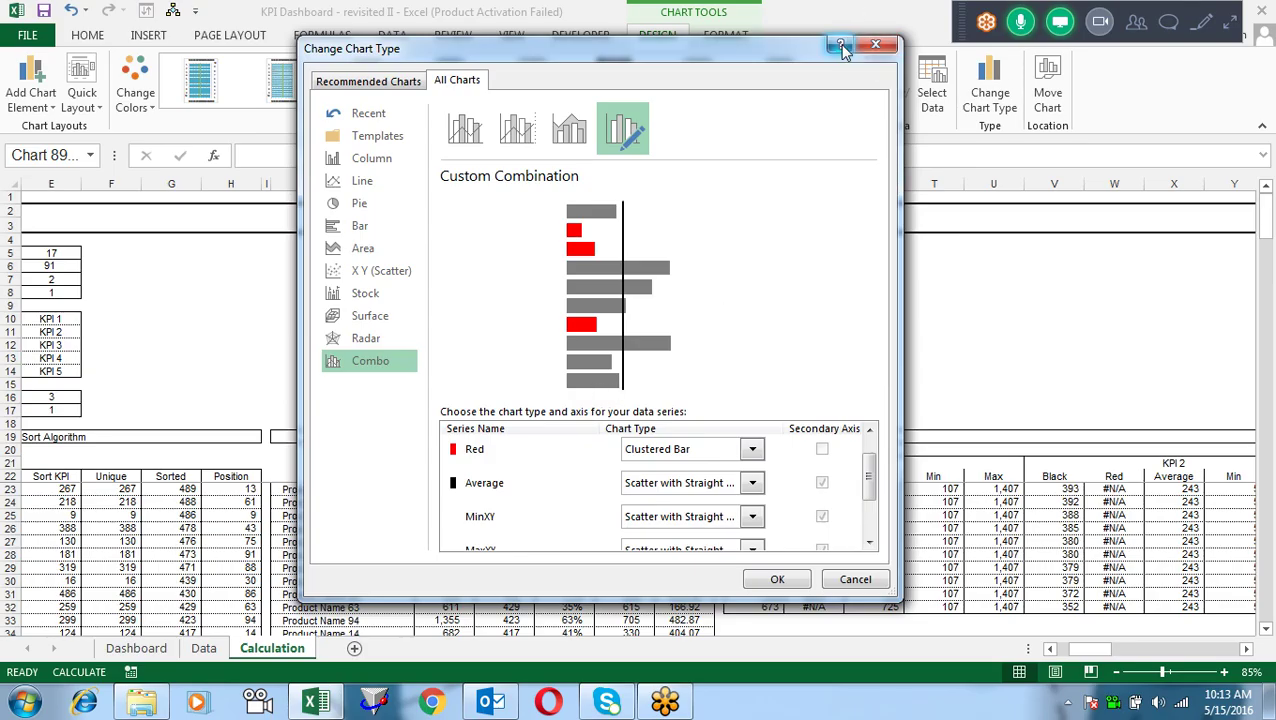
pyautogui.click(630, 132)
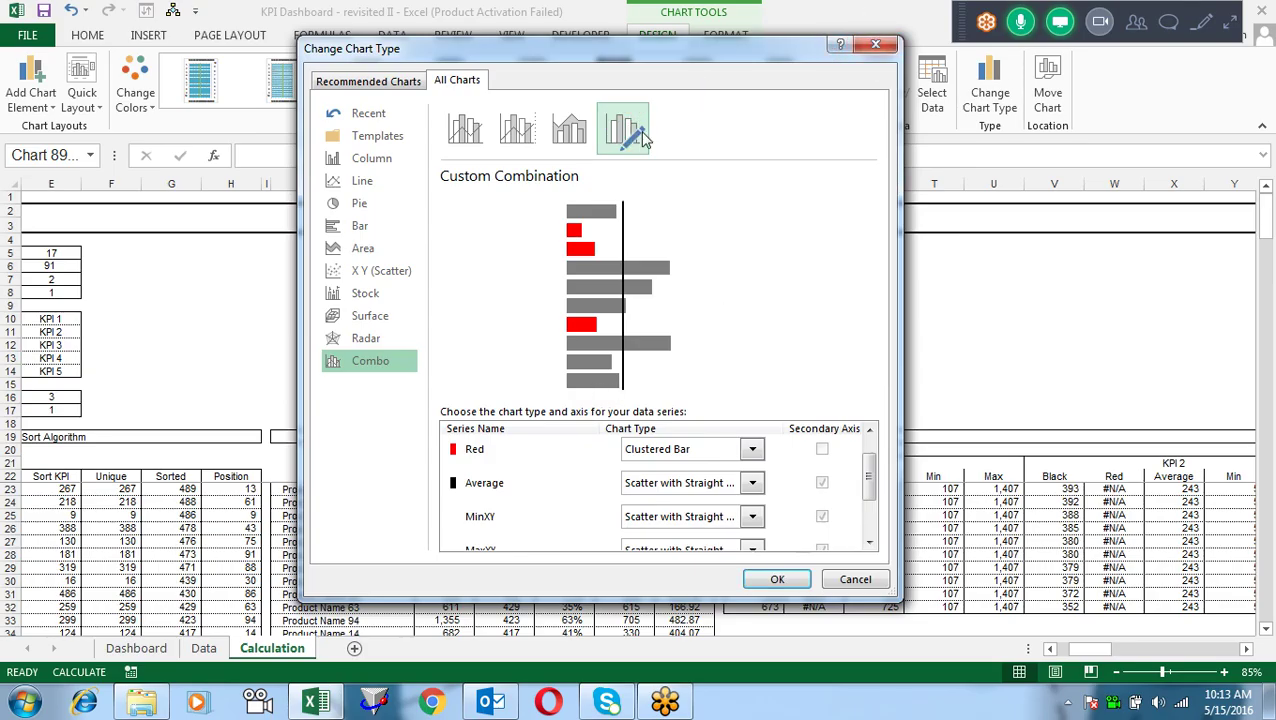
# Step: Apply the combo settings and step through the large chart's Black, Red and Average series
pyautogui.click(877, 46)
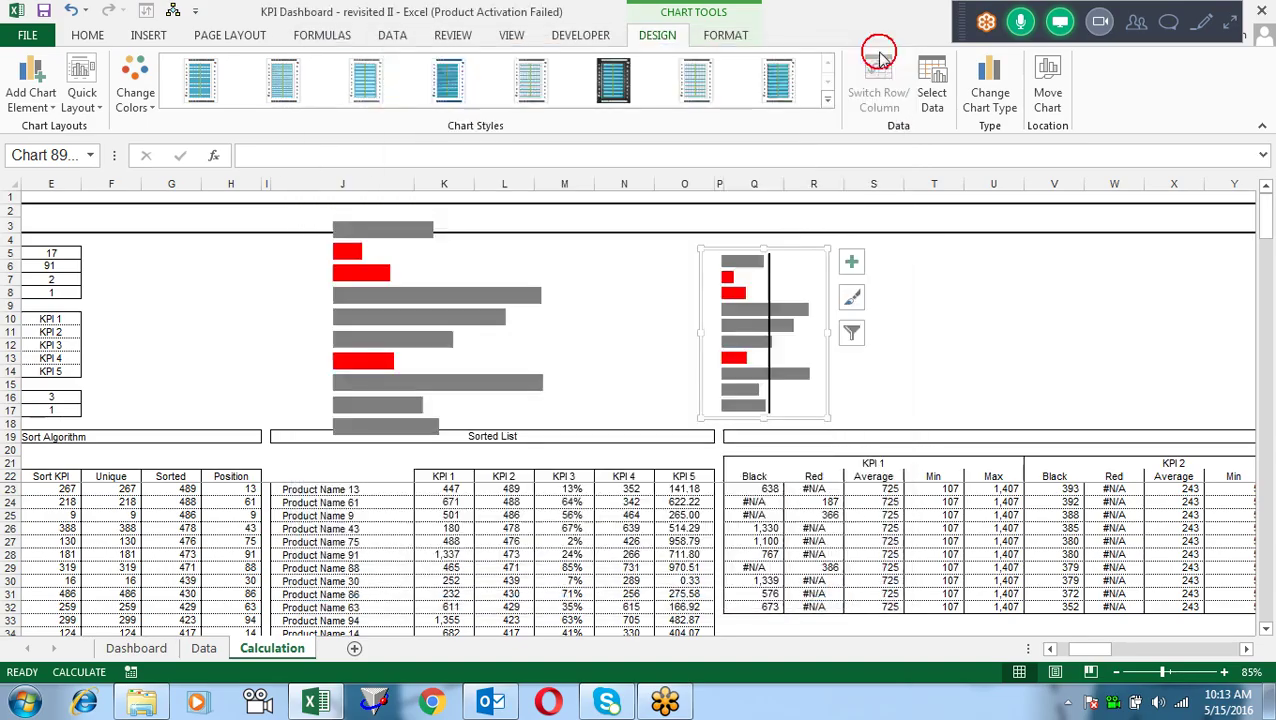
pyautogui.click(490, 278)
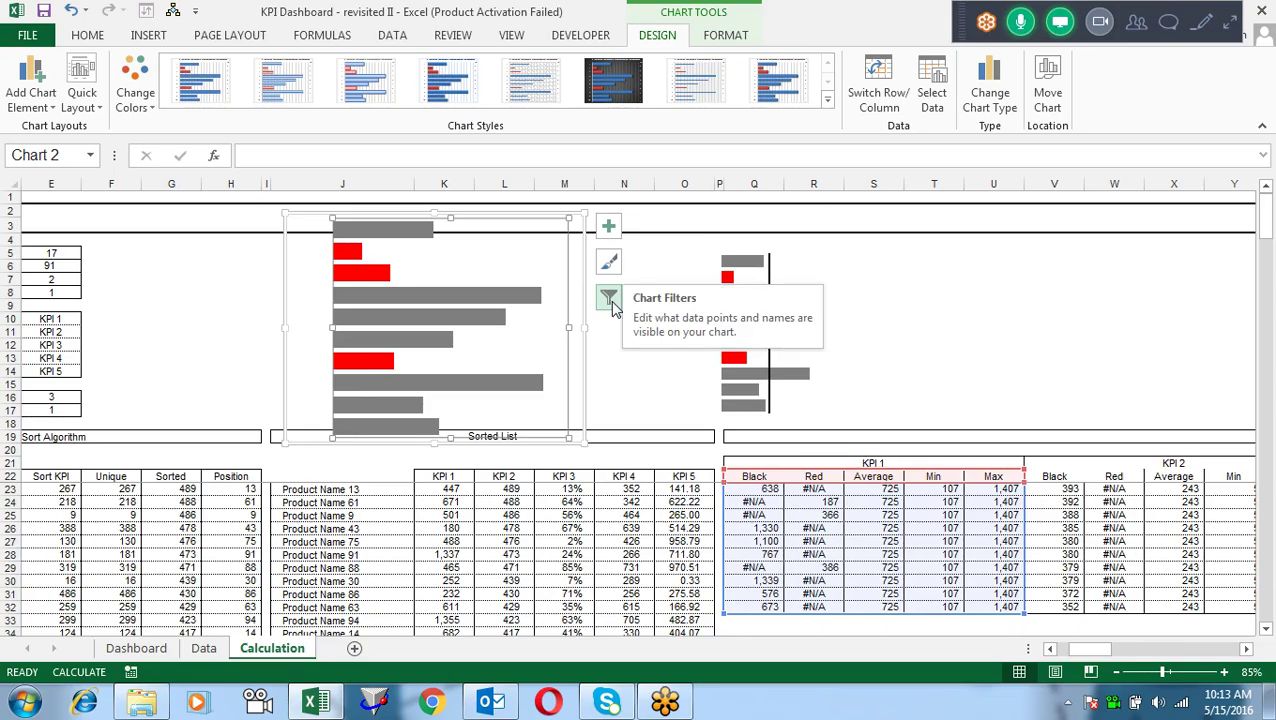
pyautogui.click(452, 291)
pyautogui.press('Down')
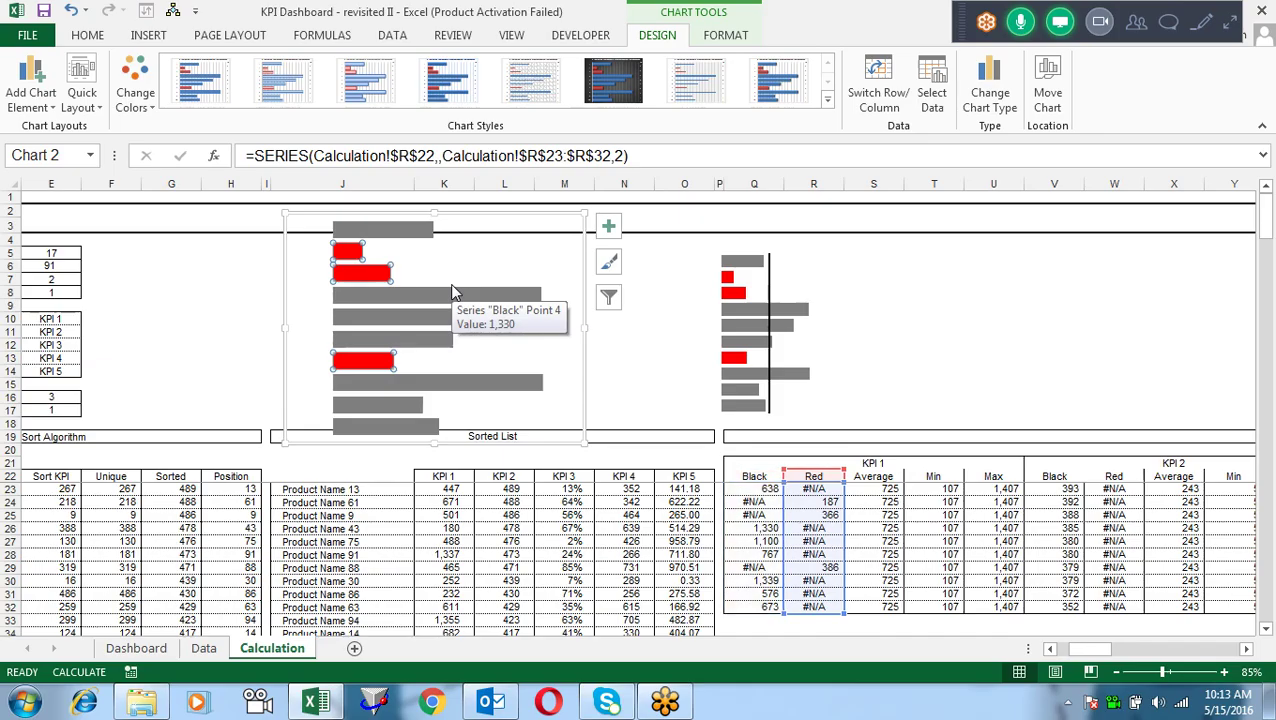
pyautogui.press('Up')
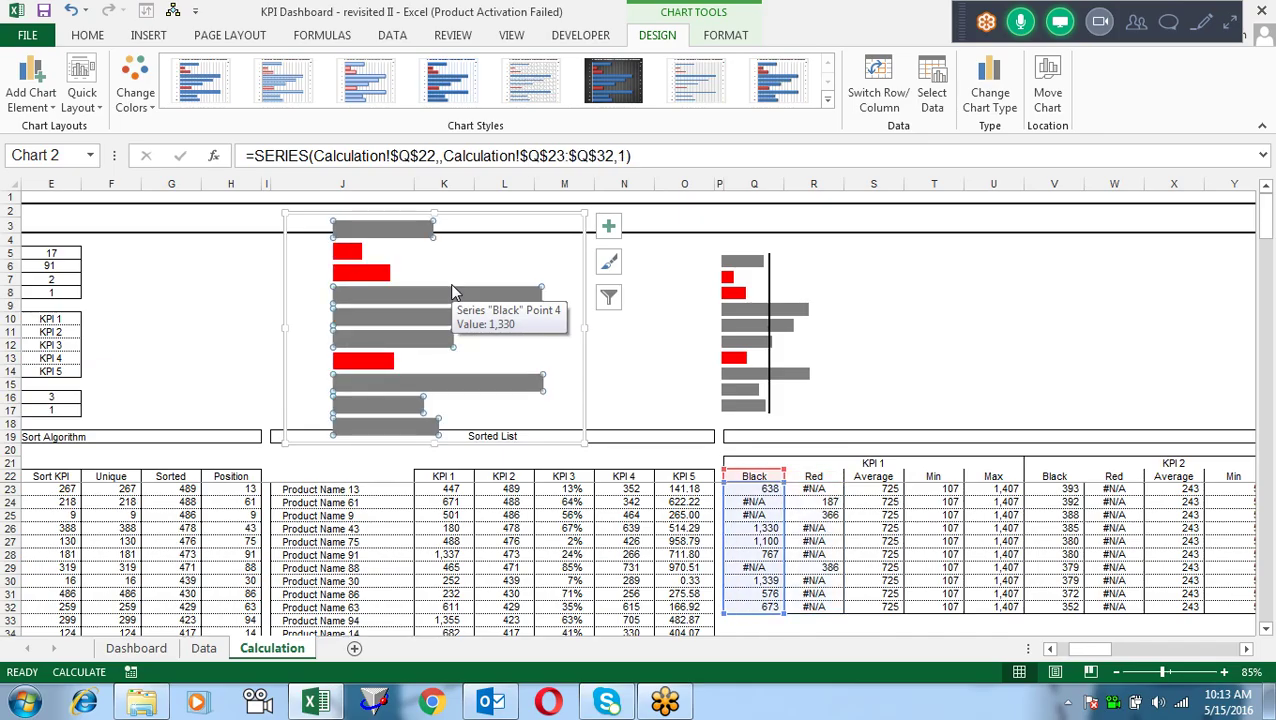
pyautogui.press('Down')
pyautogui.press('Down')
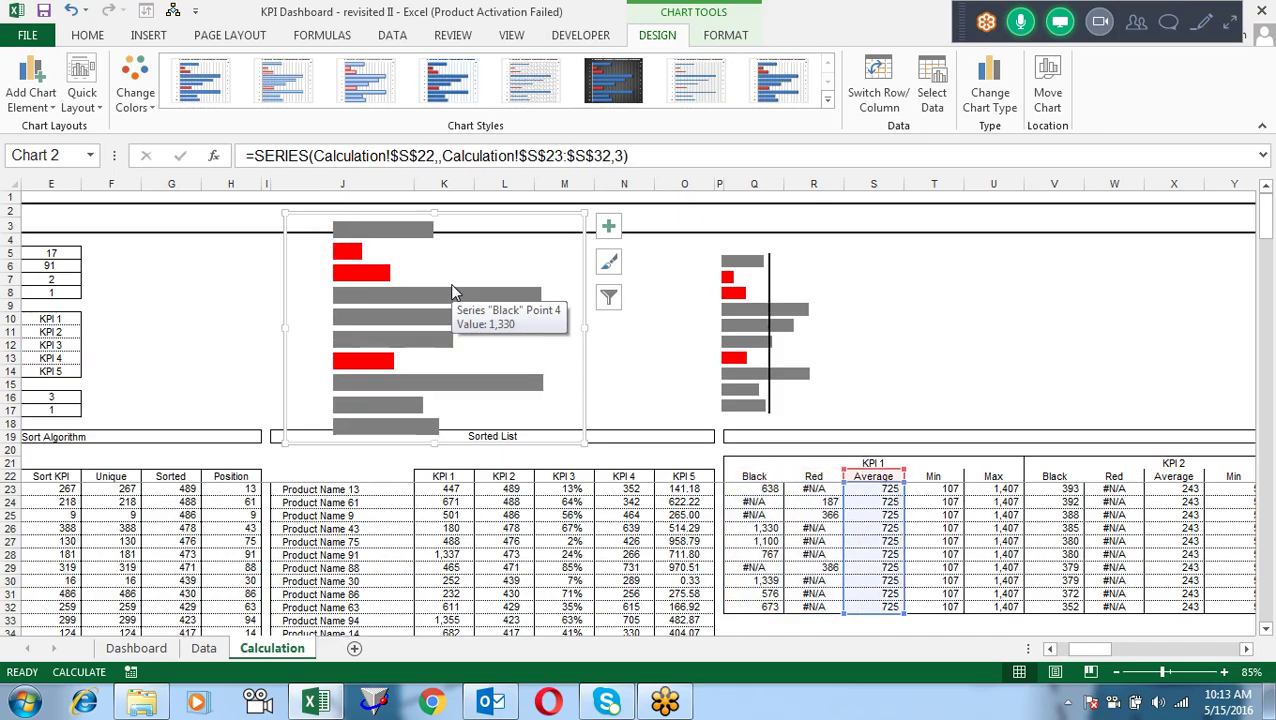
pyautogui.click(608, 265)
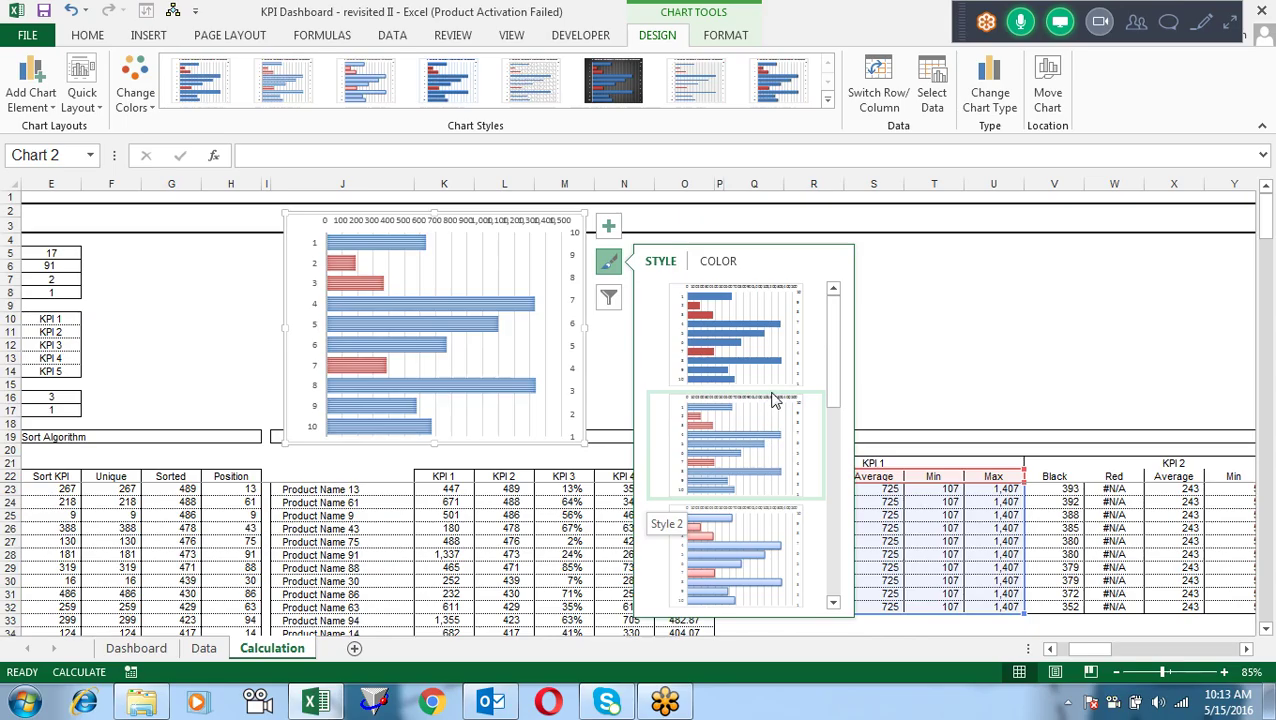
# Step: Open Format Plot Area, then select the Average series in the formatting pane
pyautogui.rightClick(567, 266)
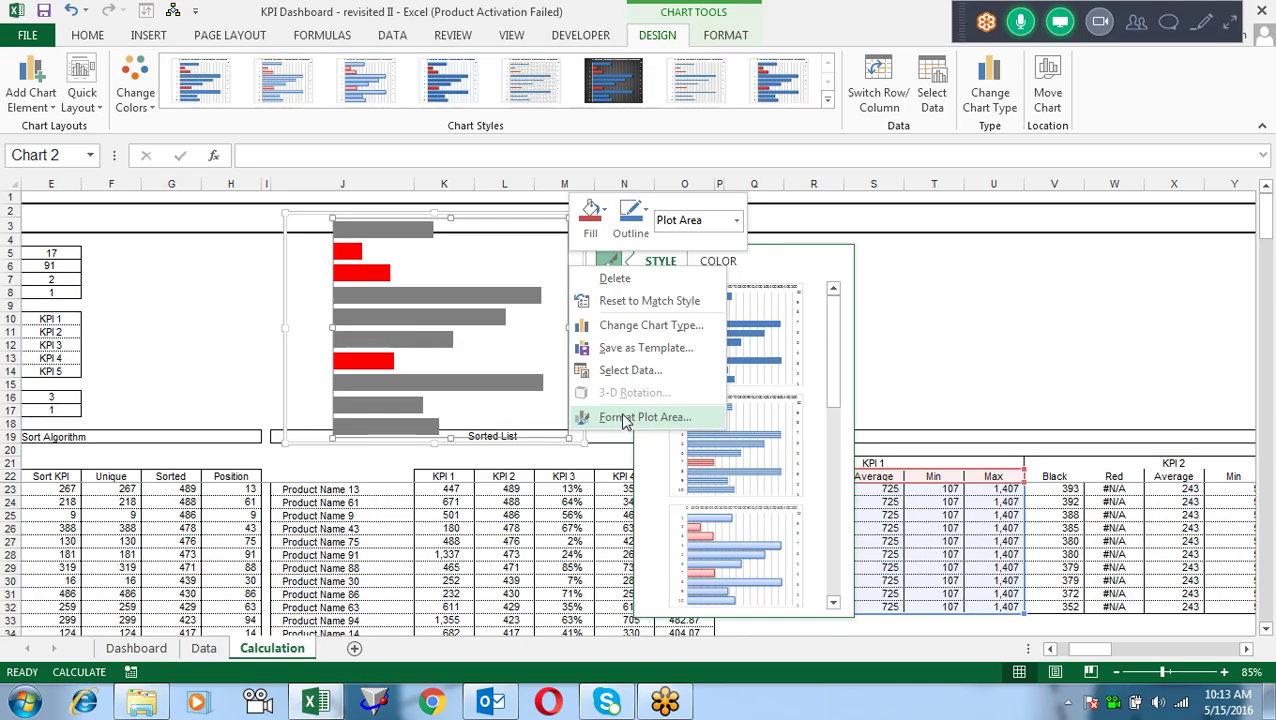
pyautogui.click(622, 418)
pyautogui.click(470, 296)
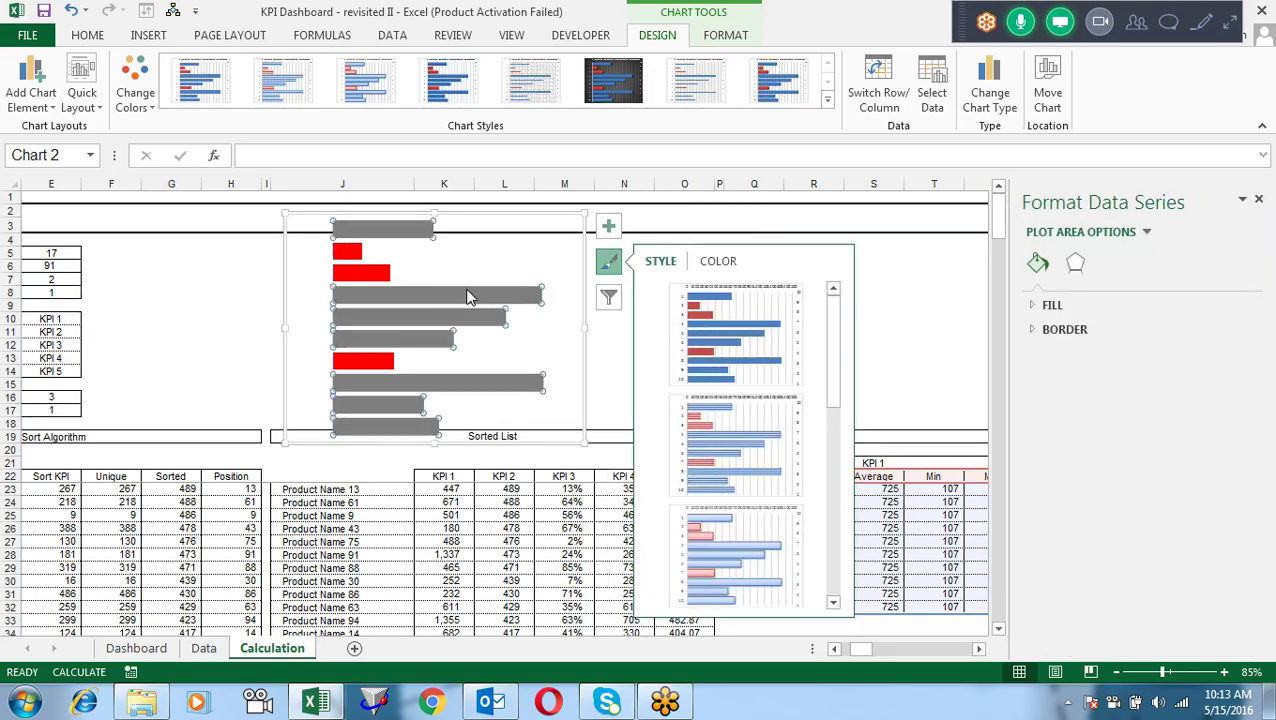
pyautogui.click(470, 296)
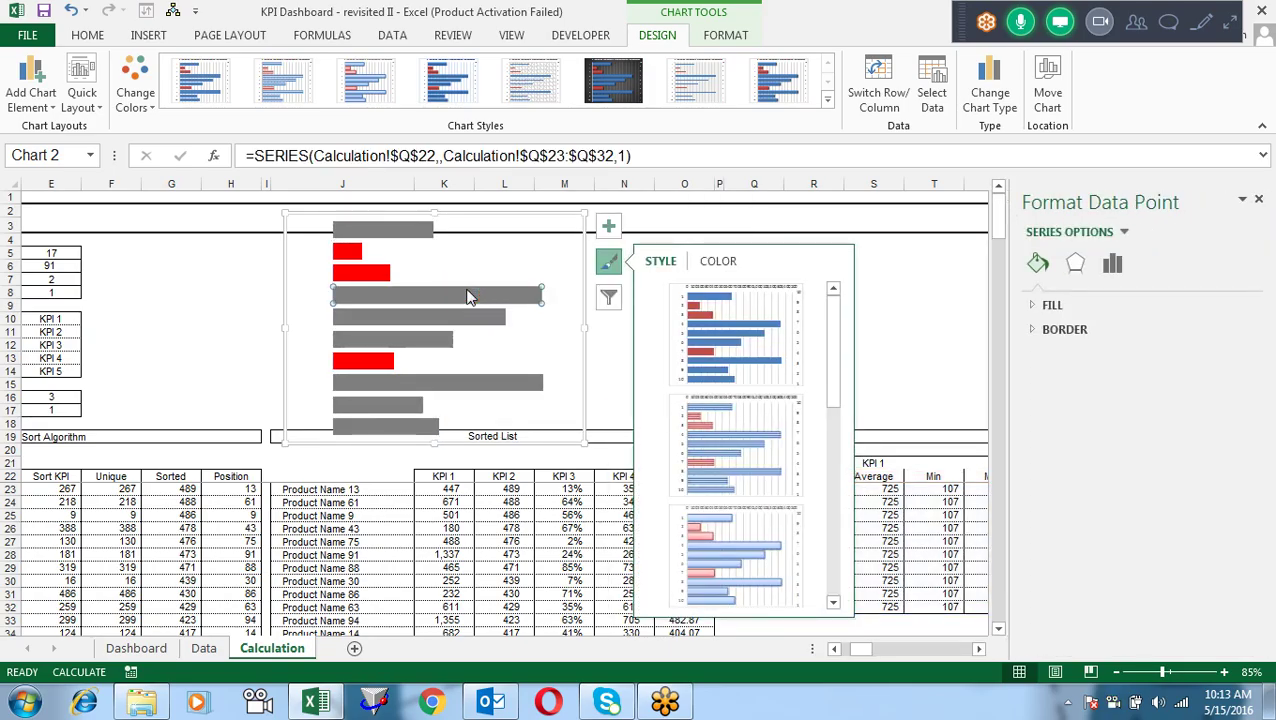
pyautogui.click(470, 296)
pyautogui.click(470, 296)
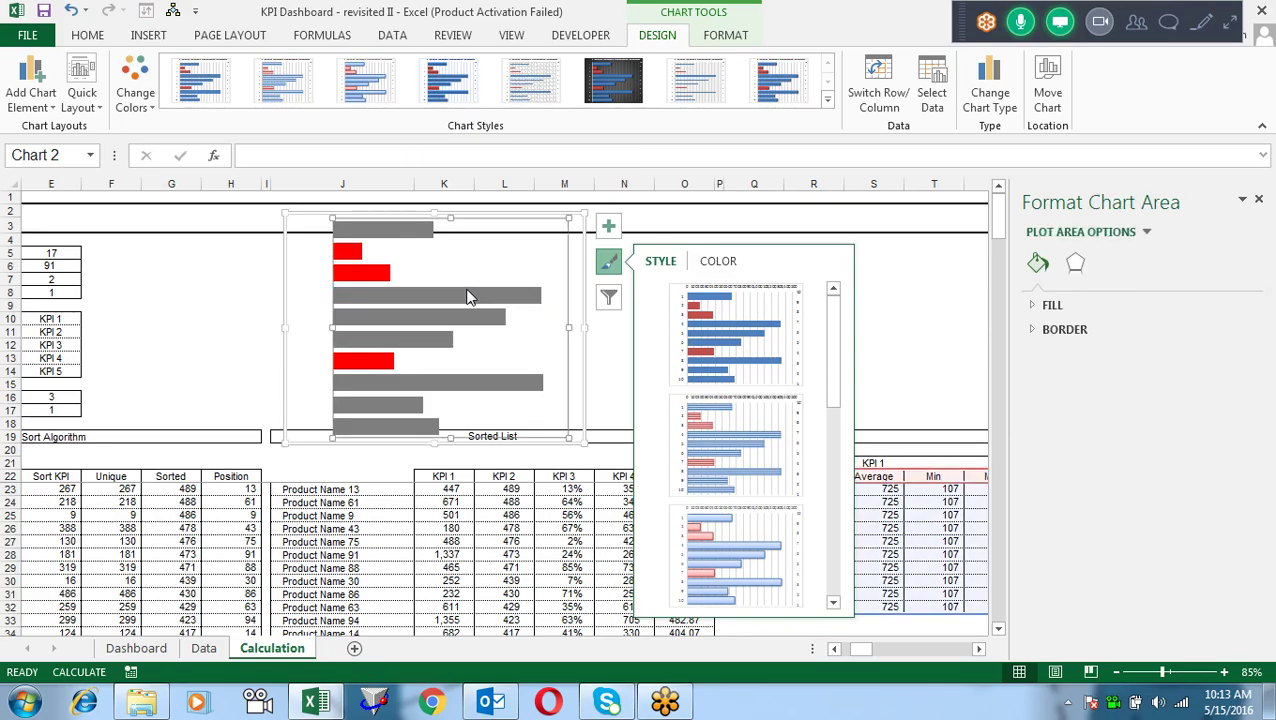
pyautogui.click(470, 296)
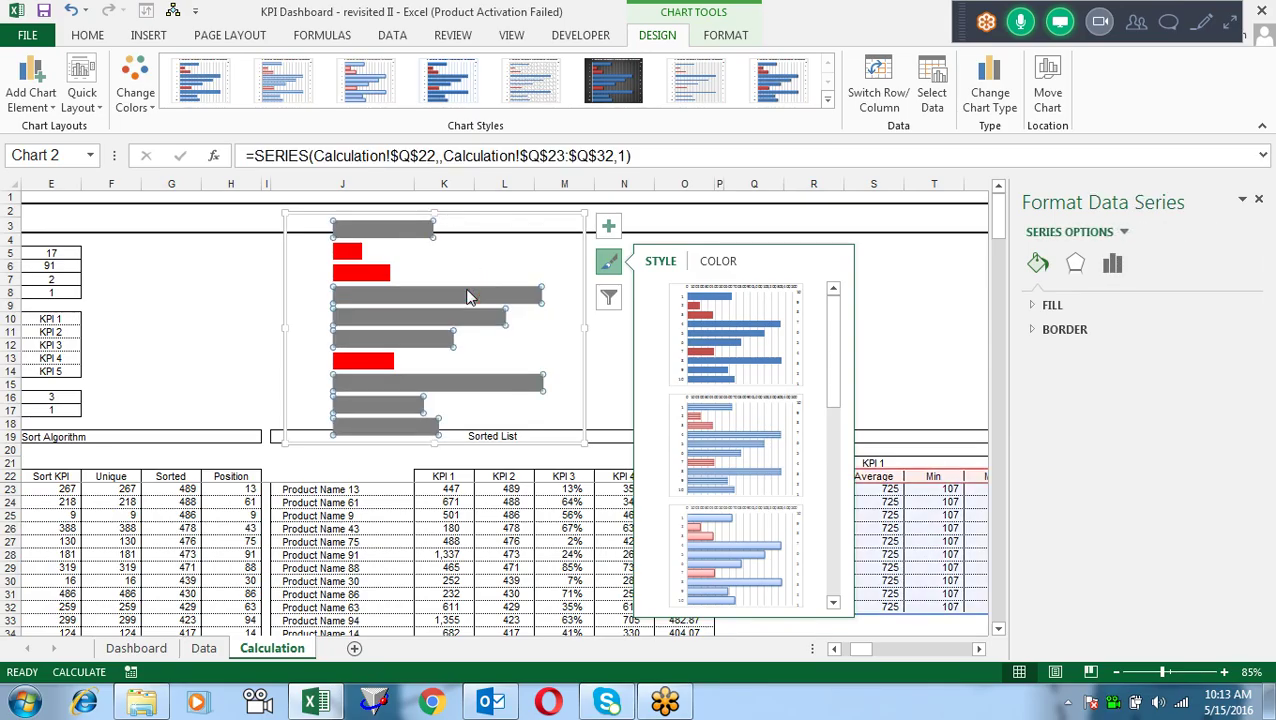
pyautogui.press('Down')
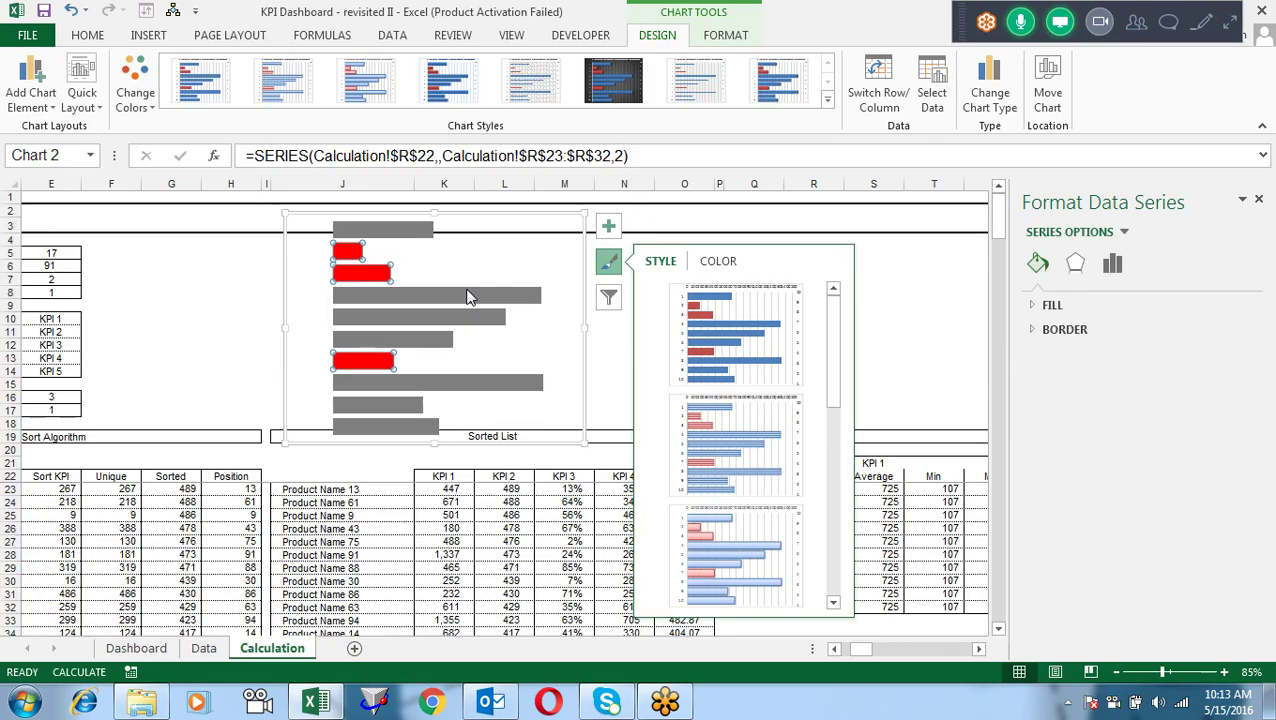
pyautogui.press('Down')
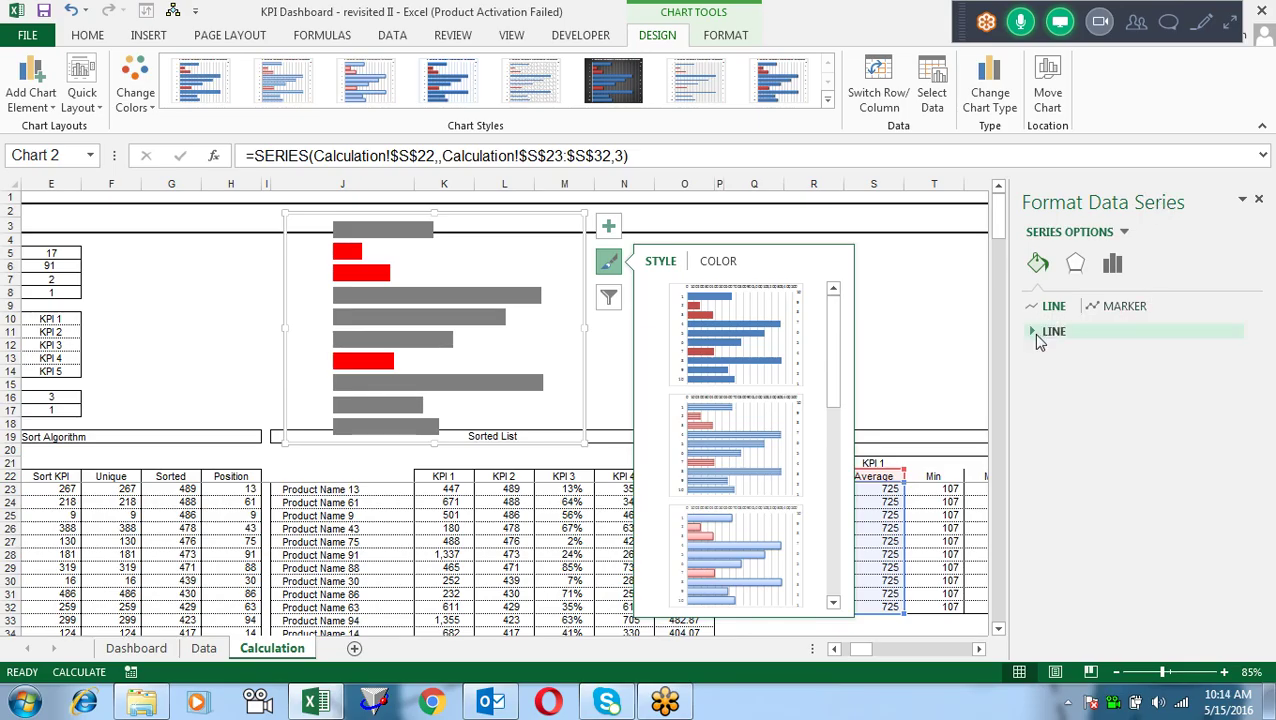
# Step: Set the Average series line colour to black, then deselect the chart
pyautogui.click(1038, 340)
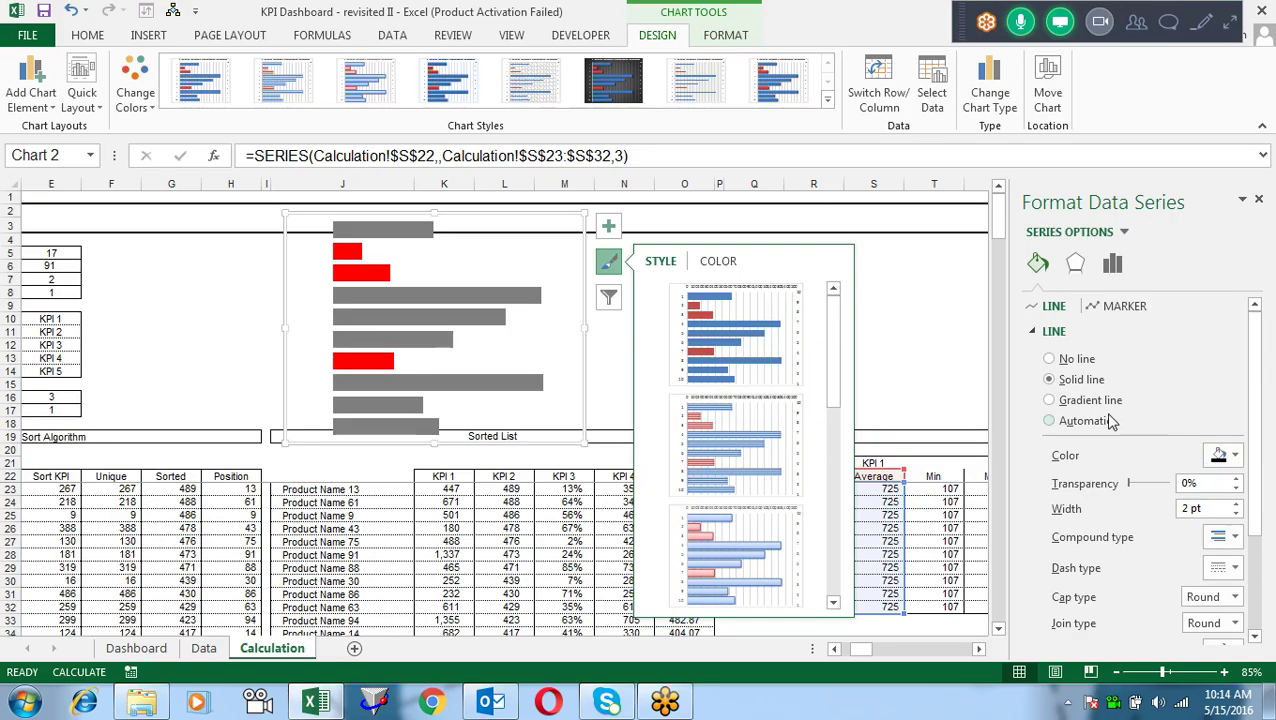
pyautogui.click(1240, 455)
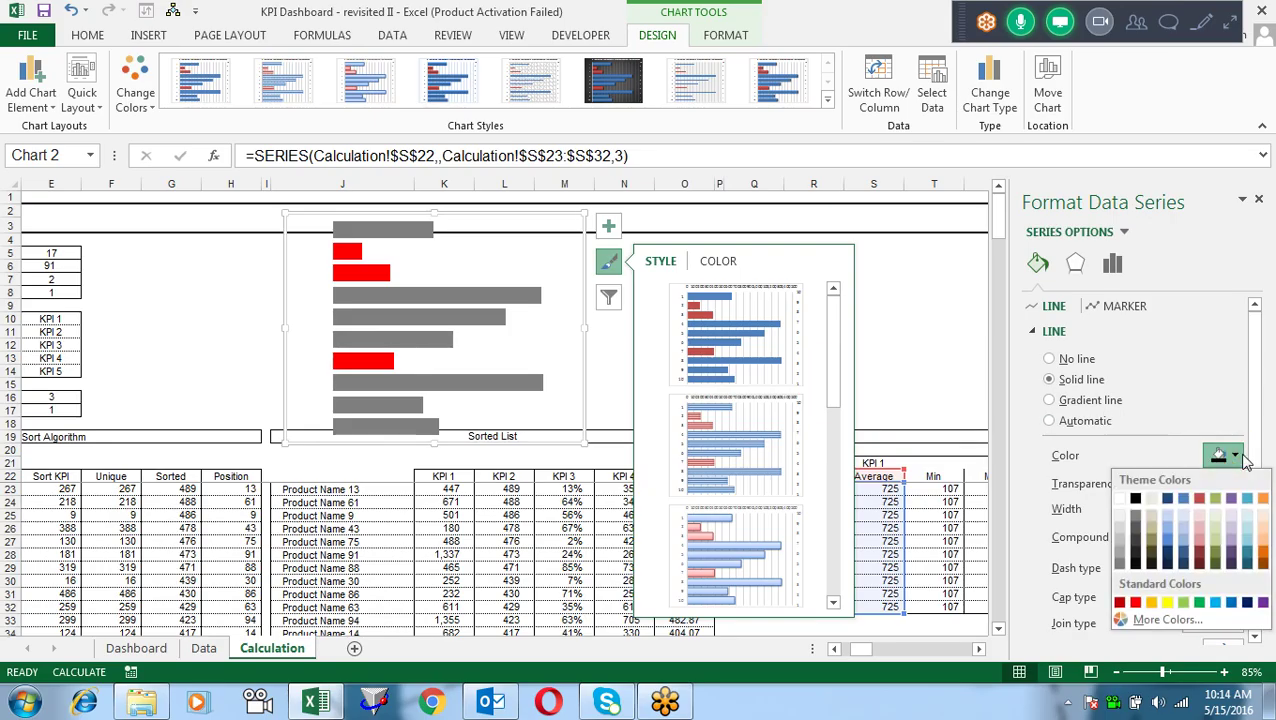
pyautogui.click(1136, 569)
pyautogui.click(893, 291)
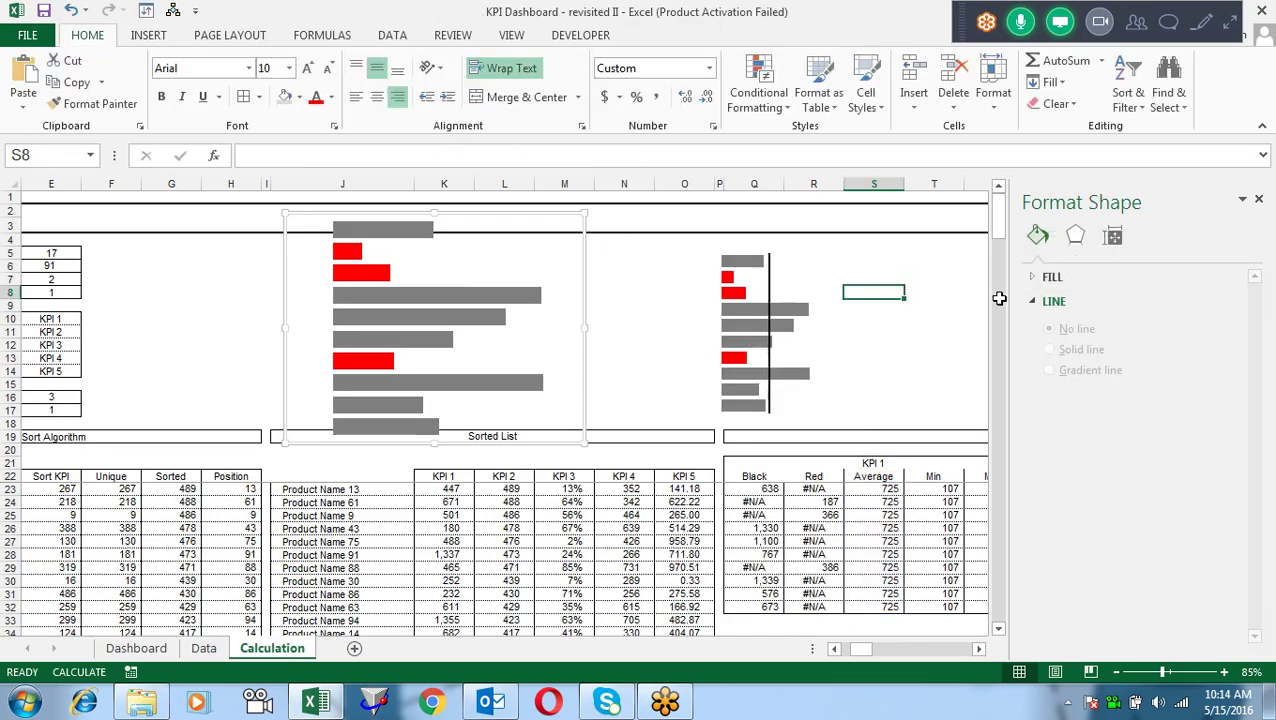
pyautogui.click(733, 303)
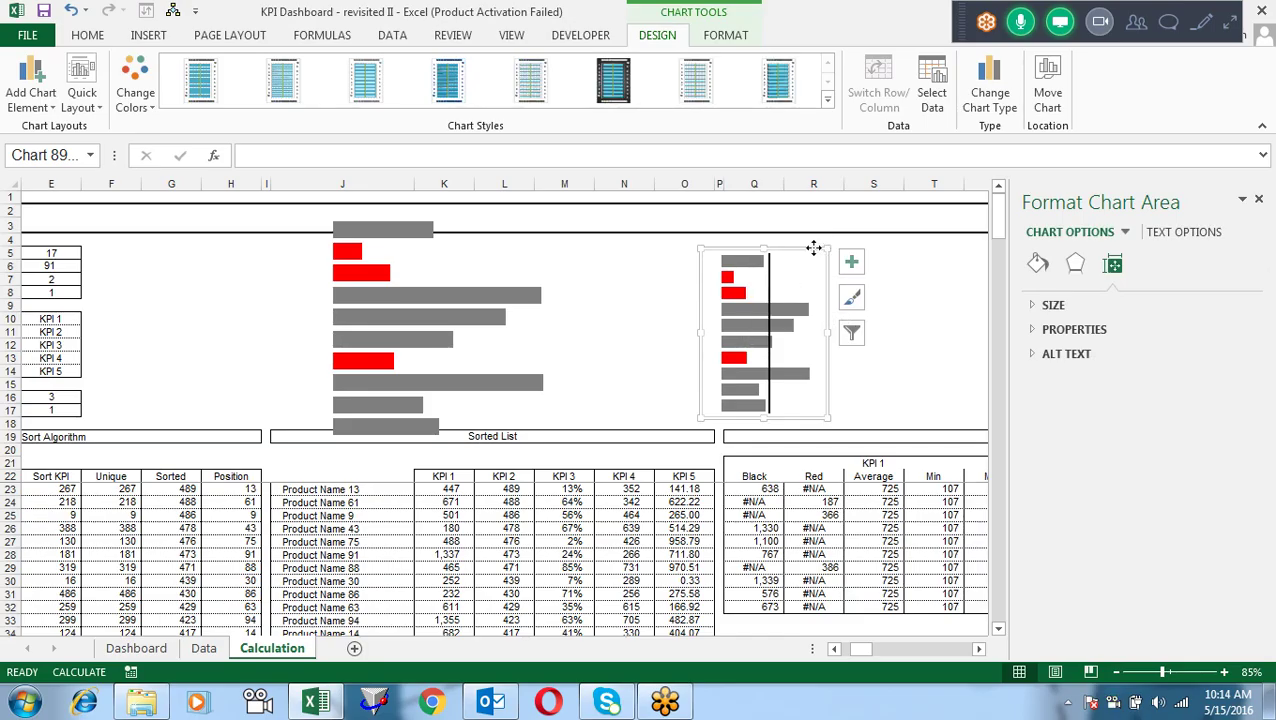
pyautogui.press('Escape')
pyautogui.press('Delete')
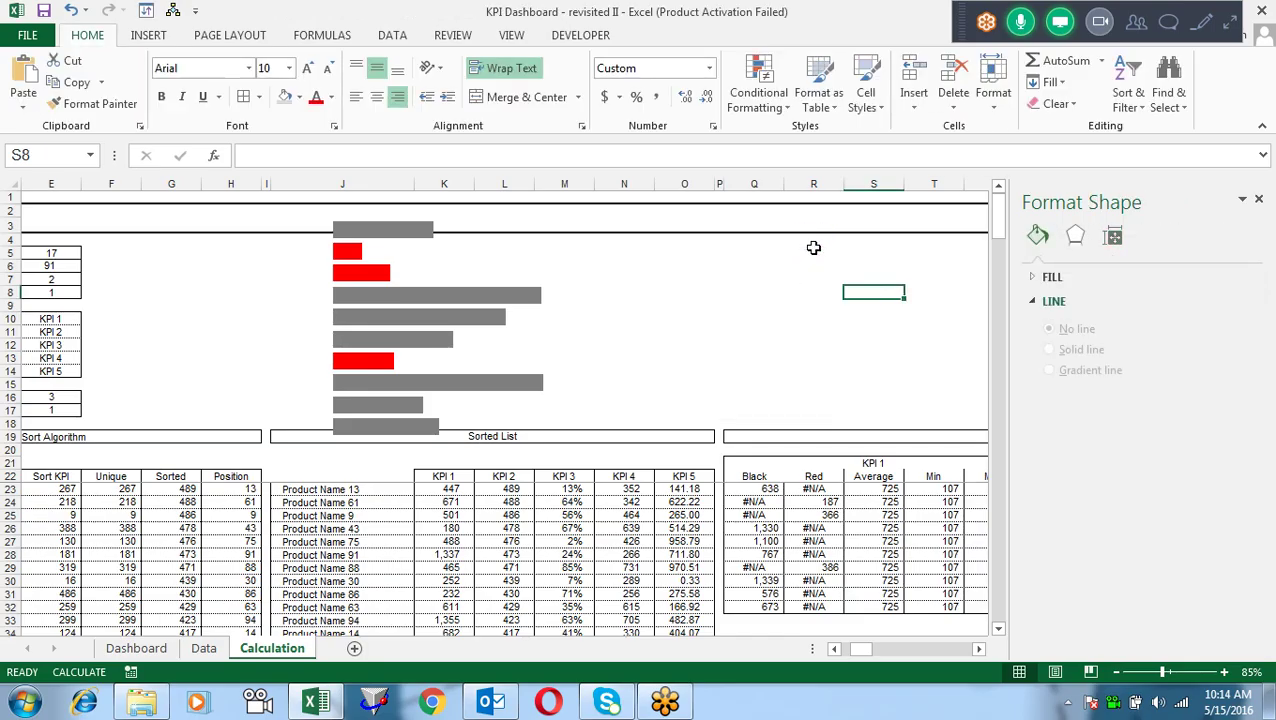
pyautogui.click(479, 250)
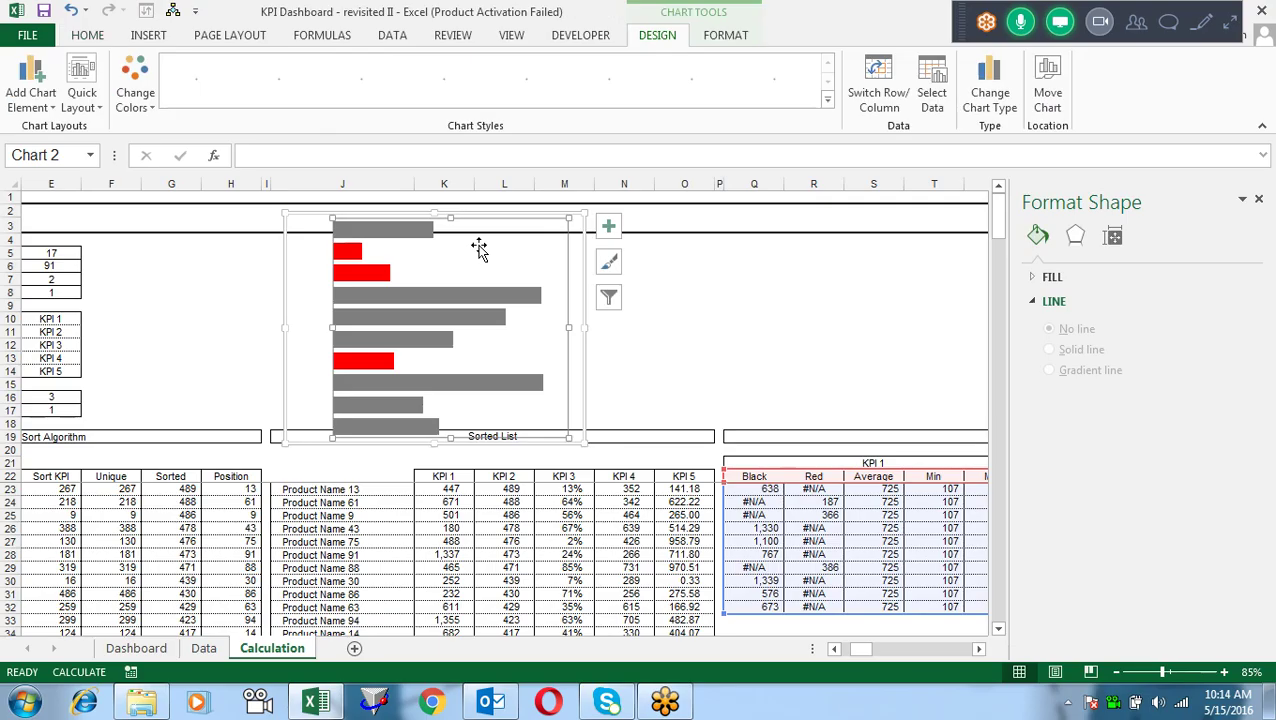
pyautogui.click(581, 230)
pyautogui.press('Delete')
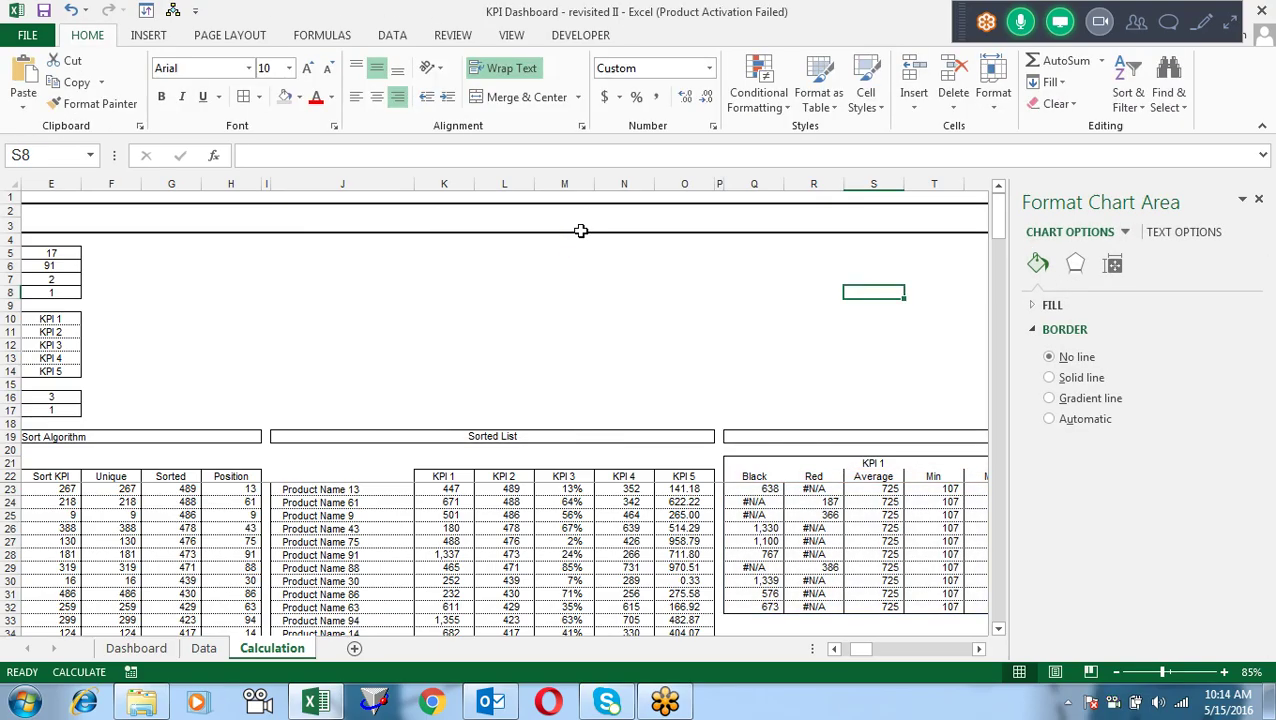
pyautogui.click(761, 420)
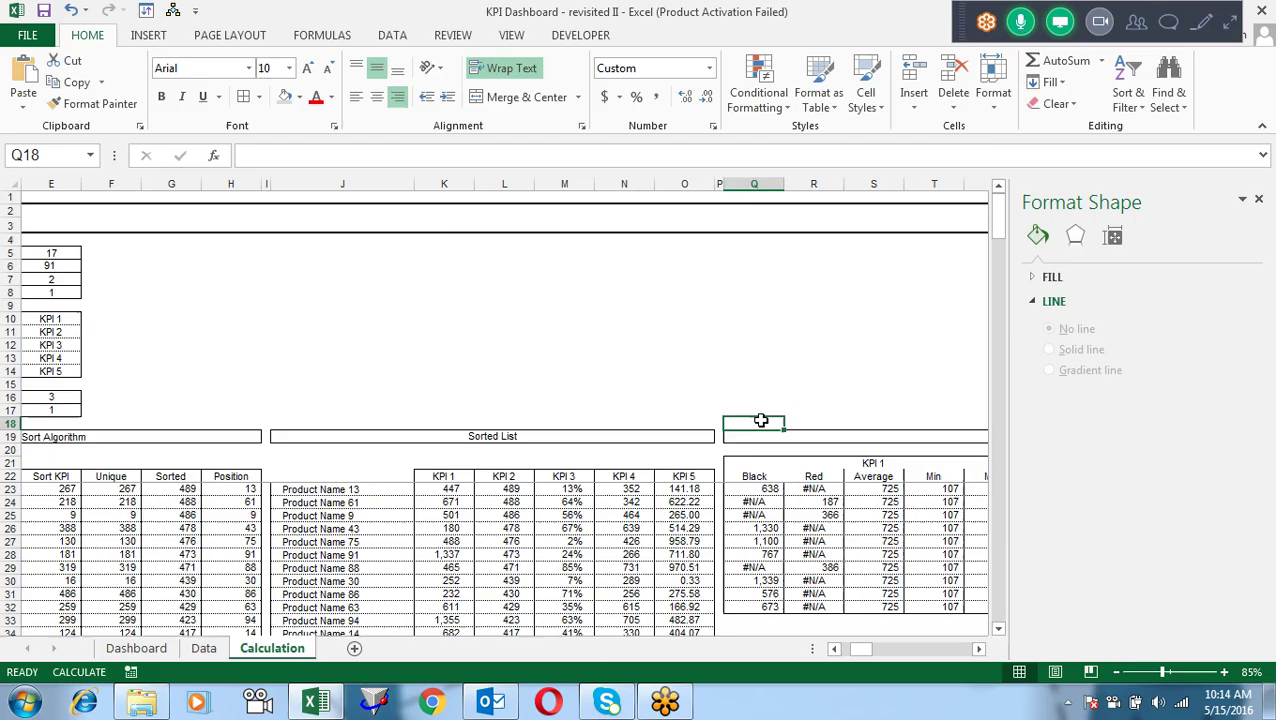
pyautogui.press('Right')
pyautogui.press('Right')
pyautogui.press('Right')
pyautogui.press('Right')
pyautogui.press('Right')
pyautogui.press('Right')
pyautogui.press('Right')
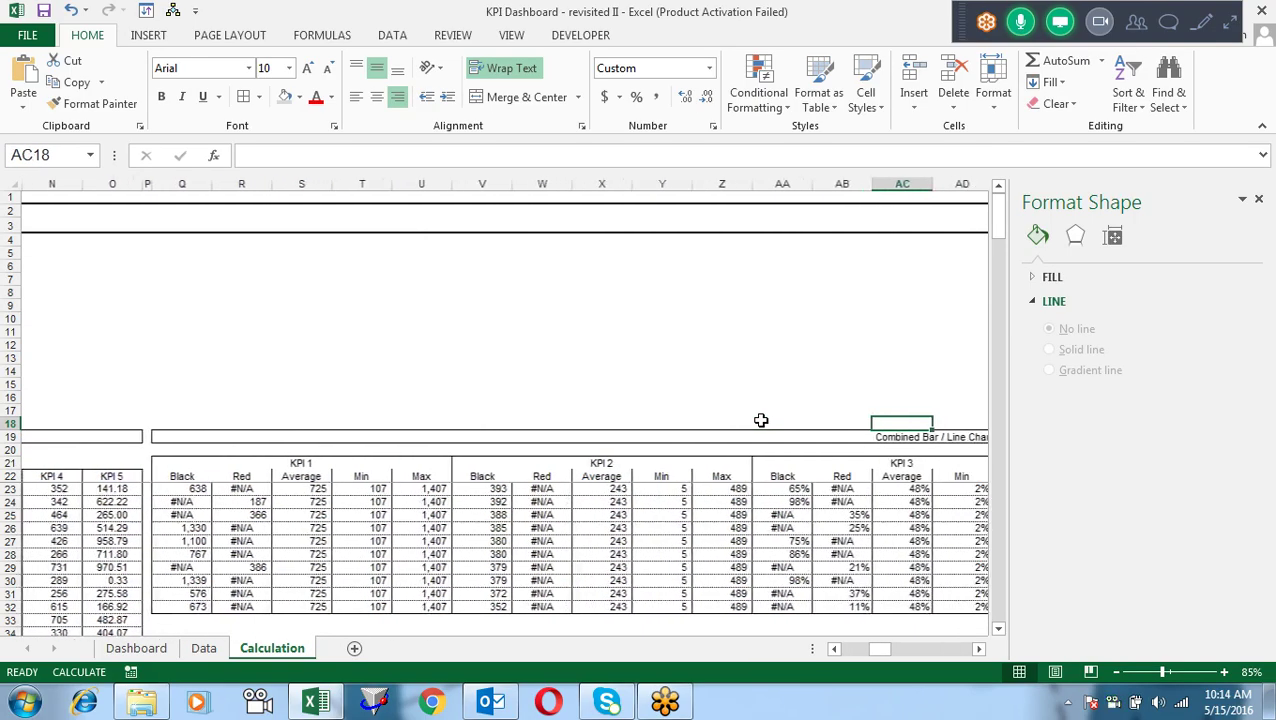
pyautogui.moveTo(482, 448); pyautogui.dragTo(484, 463)
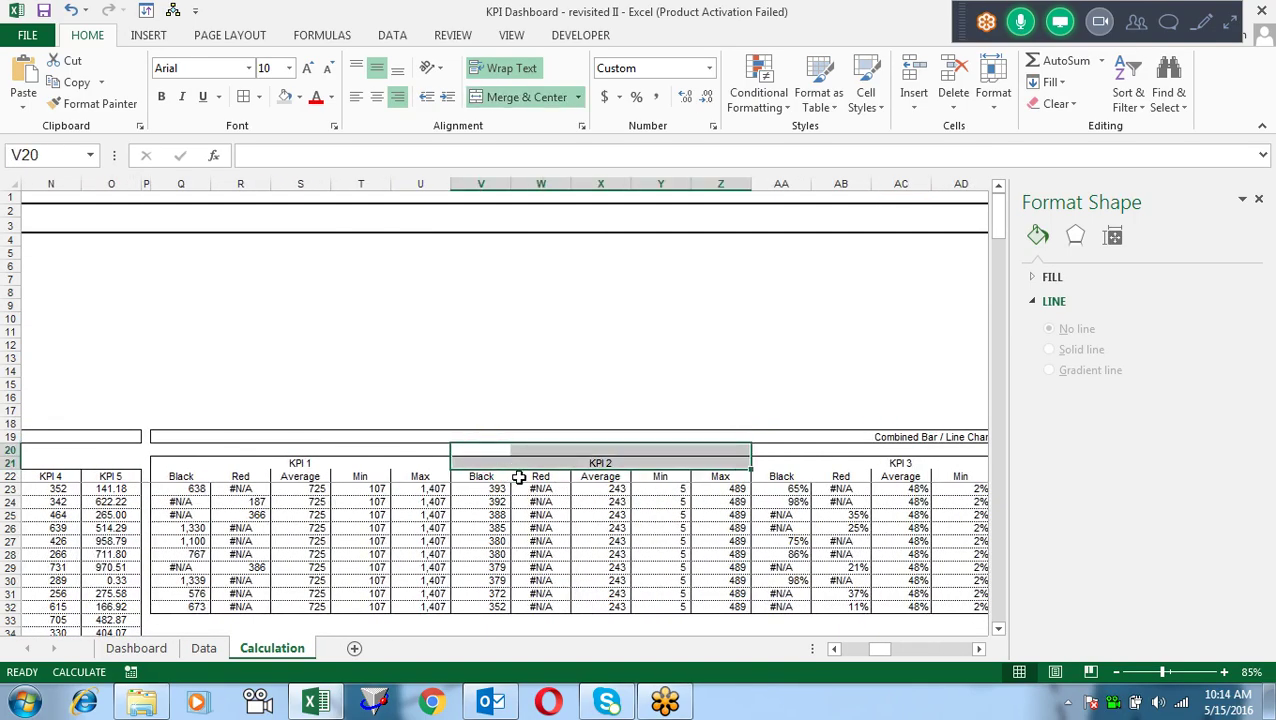
pyautogui.click(803, 464)
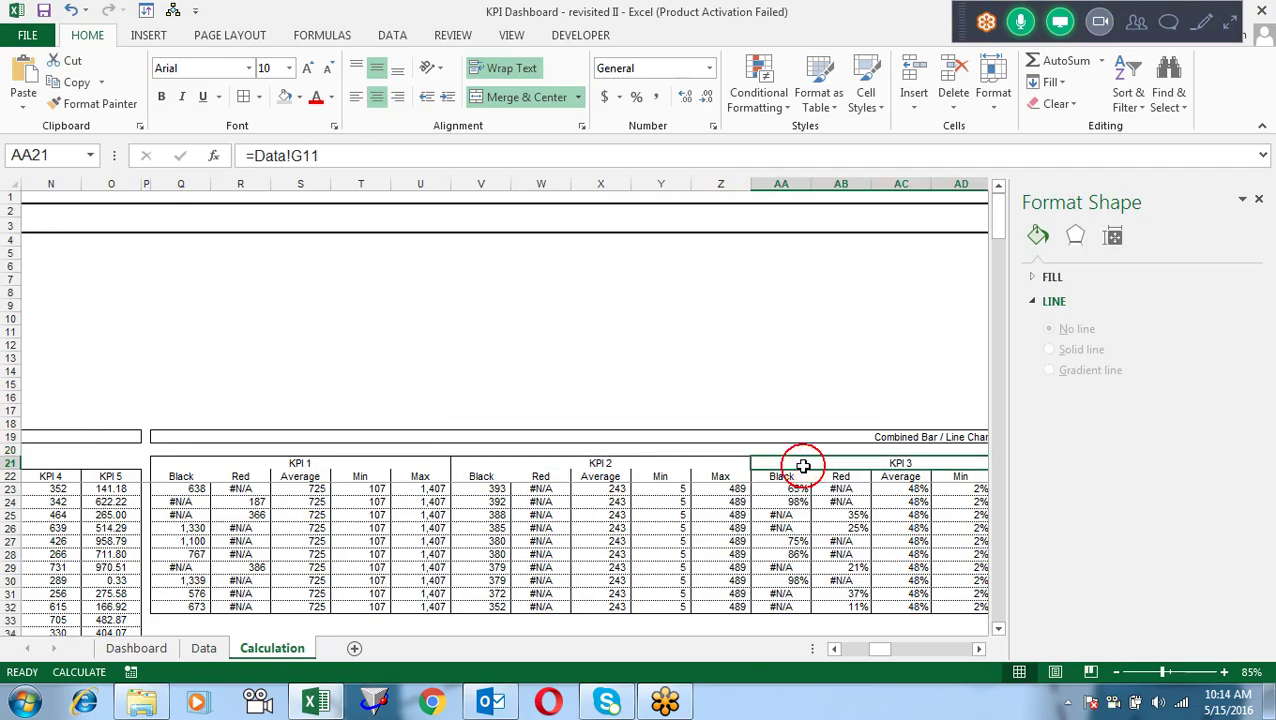
pyautogui.press('Right')
pyautogui.press('Right')
pyautogui.press('Right')
pyautogui.press('Right')
pyautogui.press('Left')
pyautogui.press('Left')
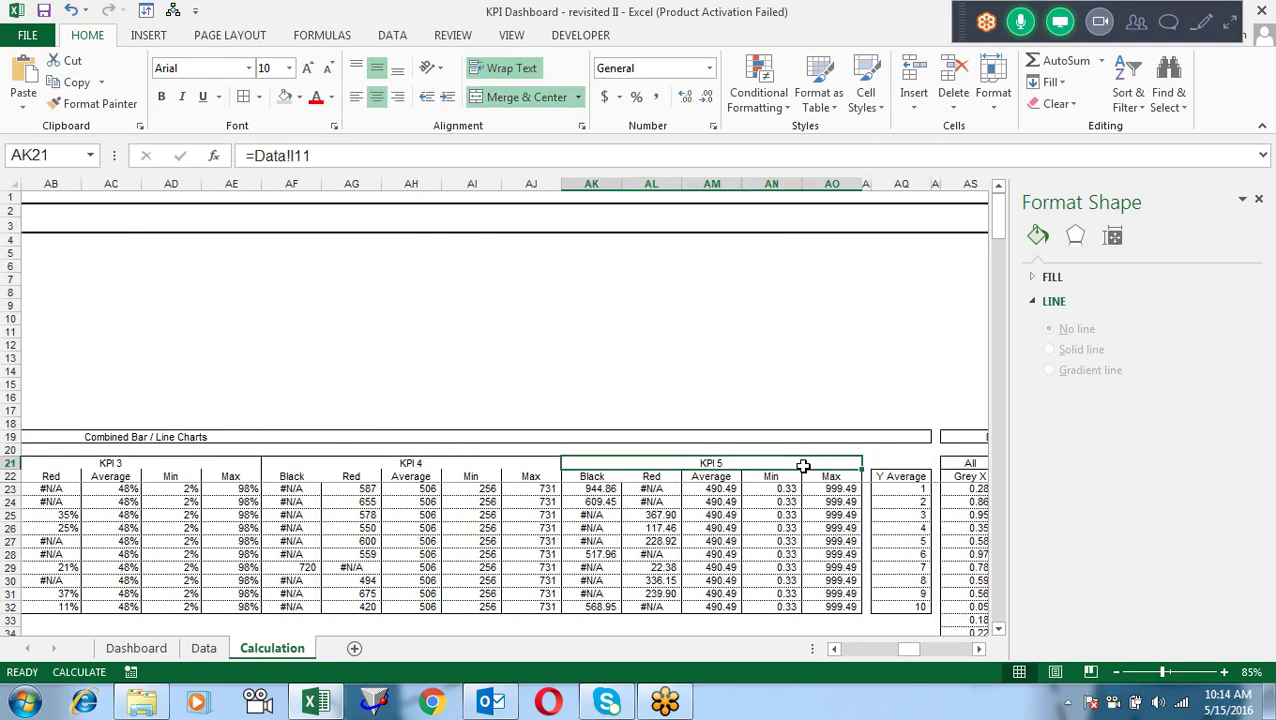
# Step: On the Dashboard sheet, inspect the KPI 2–5 charts and cell H7's sort-order formula
pyautogui.click(158, 652)
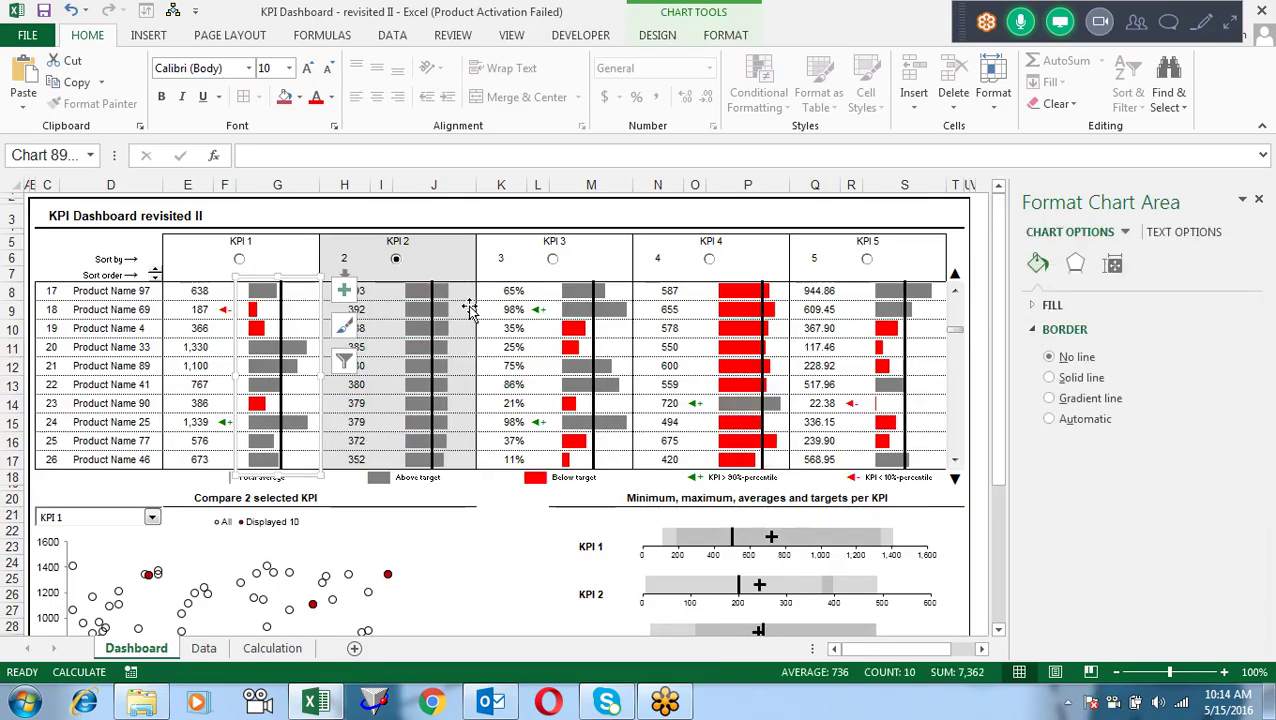
pyautogui.click(445, 313)
pyautogui.click(594, 300)
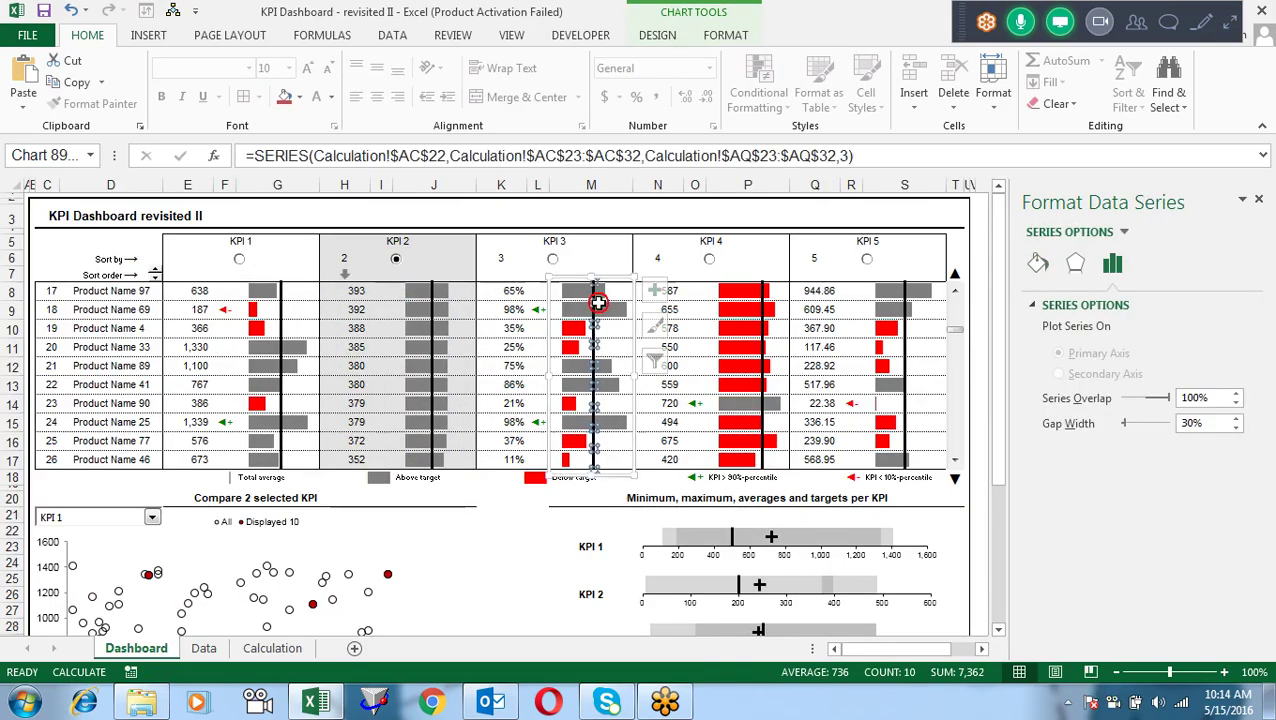
pyautogui.click(722, 321)
pyautogui.click(897, 330)
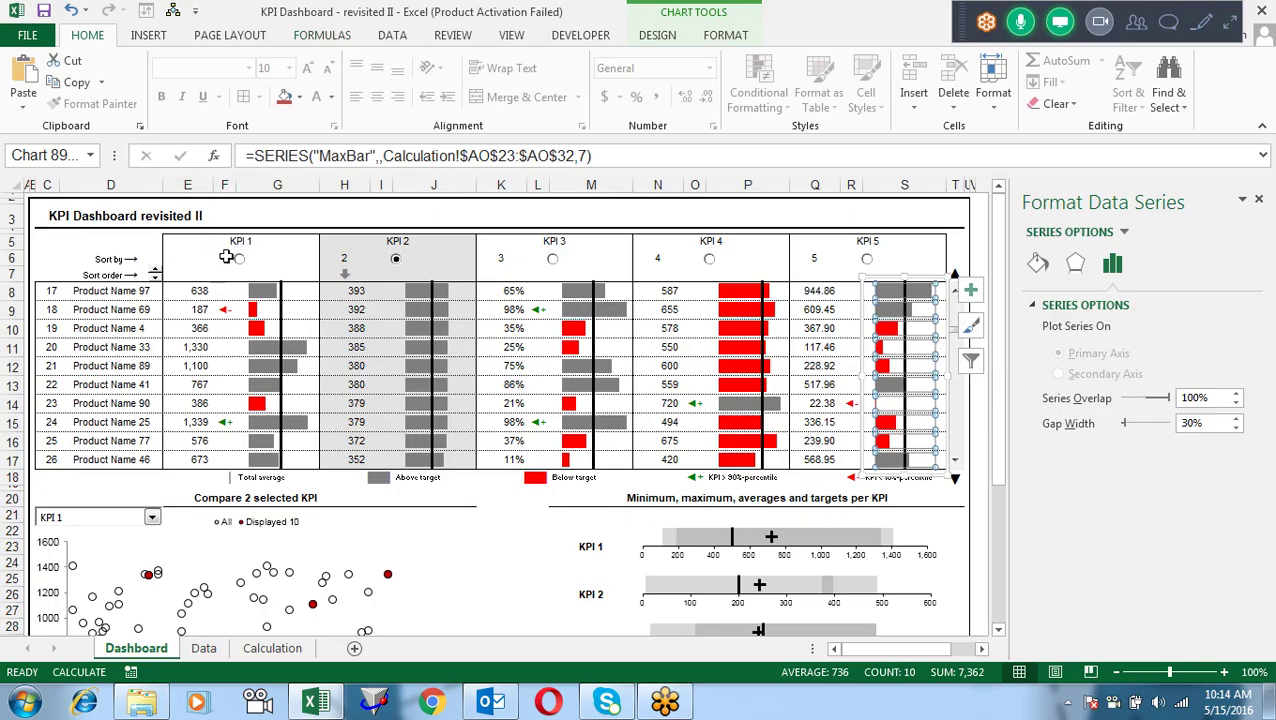
pyautogui.click(346, 273)
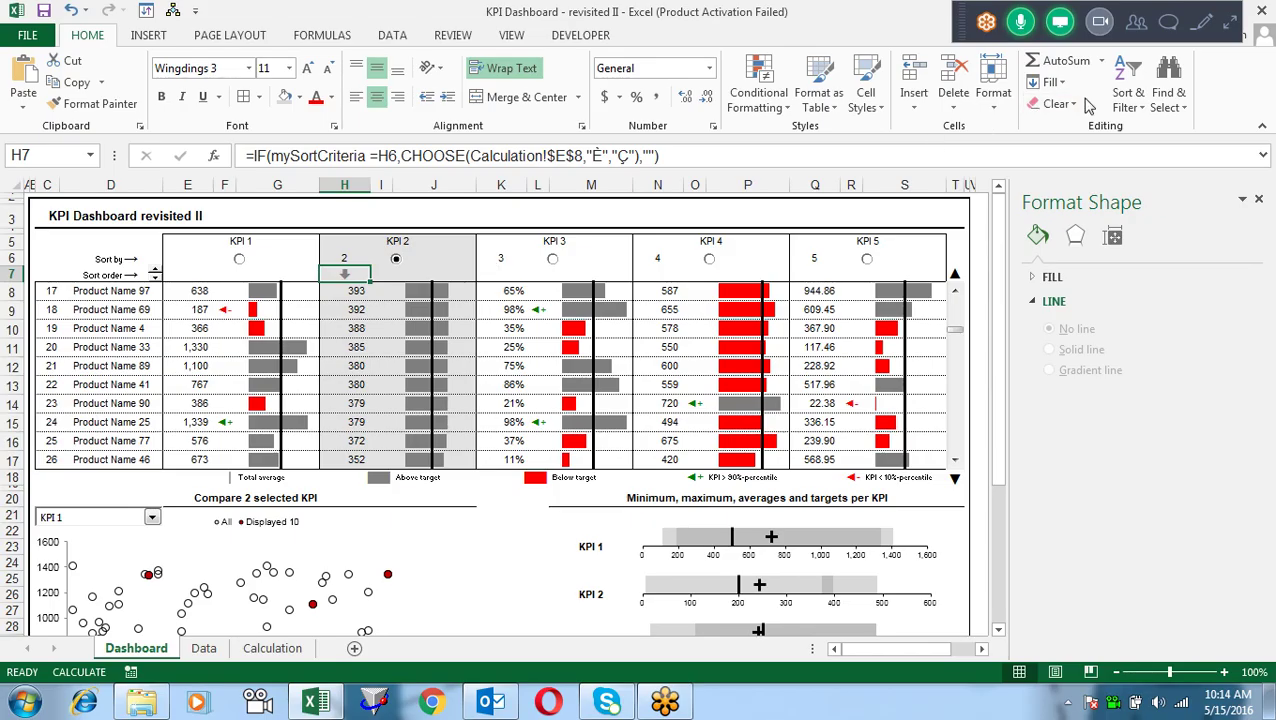
# Step: Close the formatting pane and open the Insert Symbol picker
pyautogui.click(1259, 200)
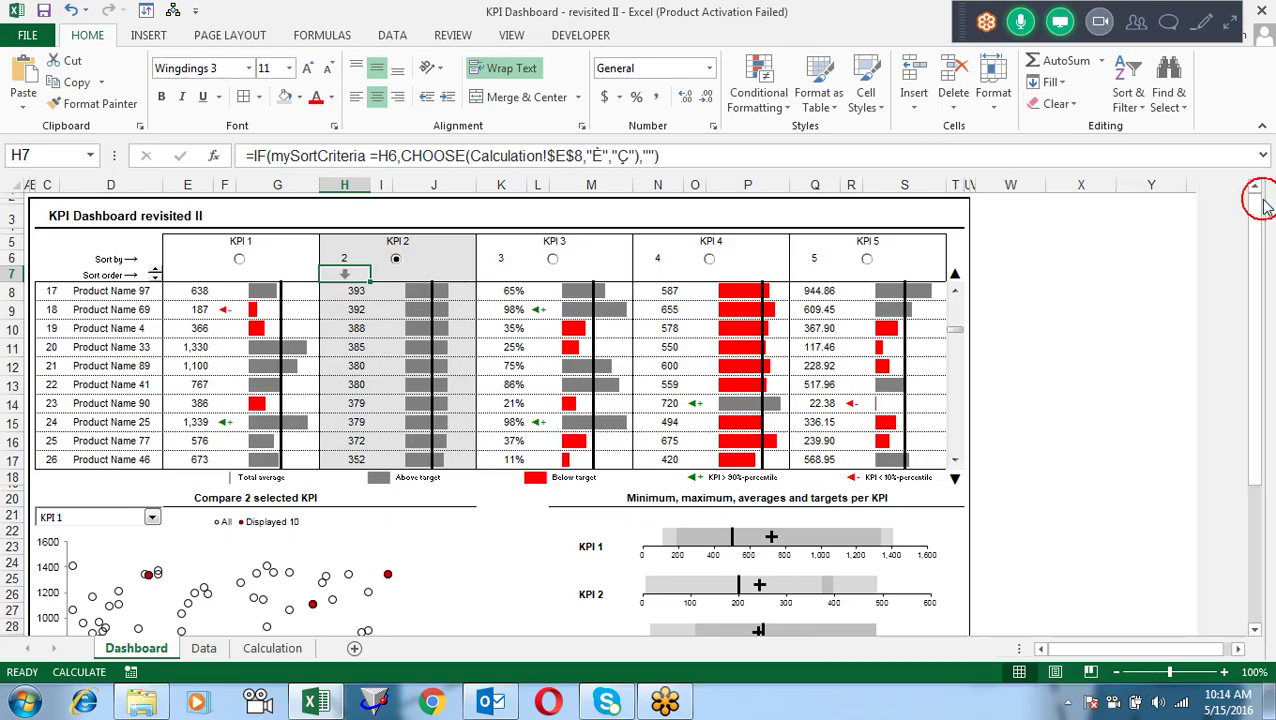
pyautogui.click(148, 36)
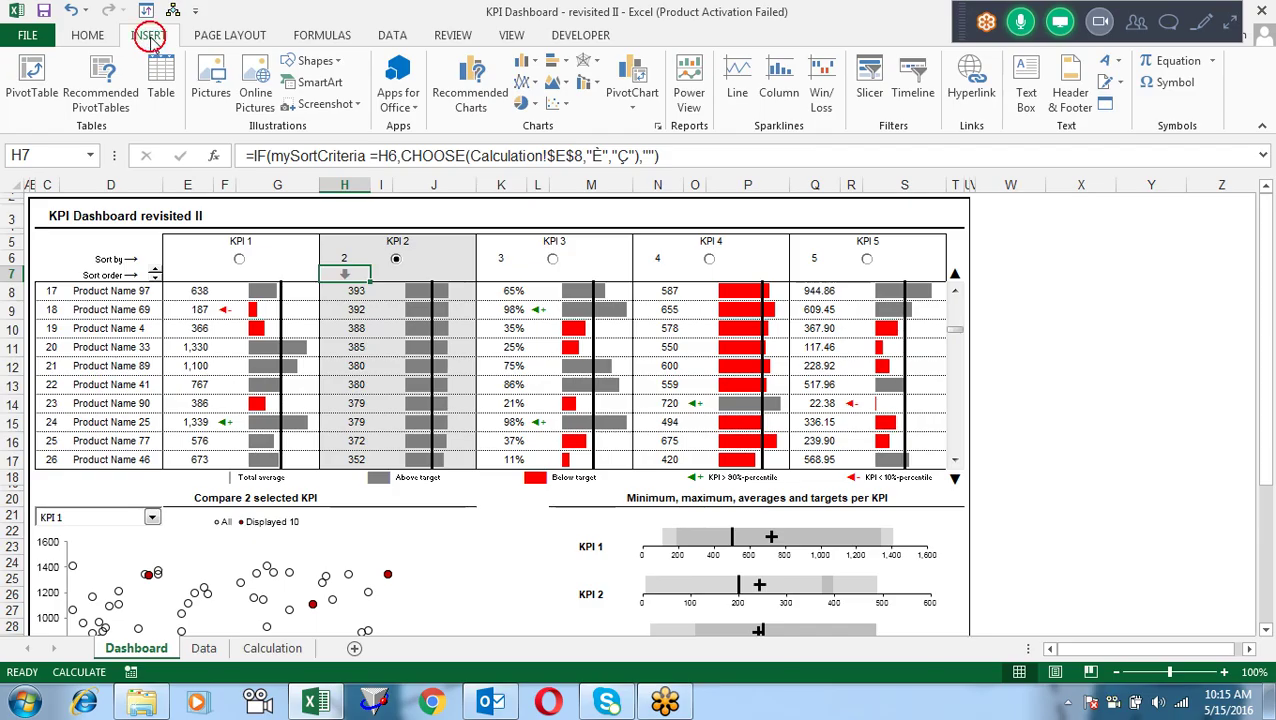
pyautogui.click(1168, 83)
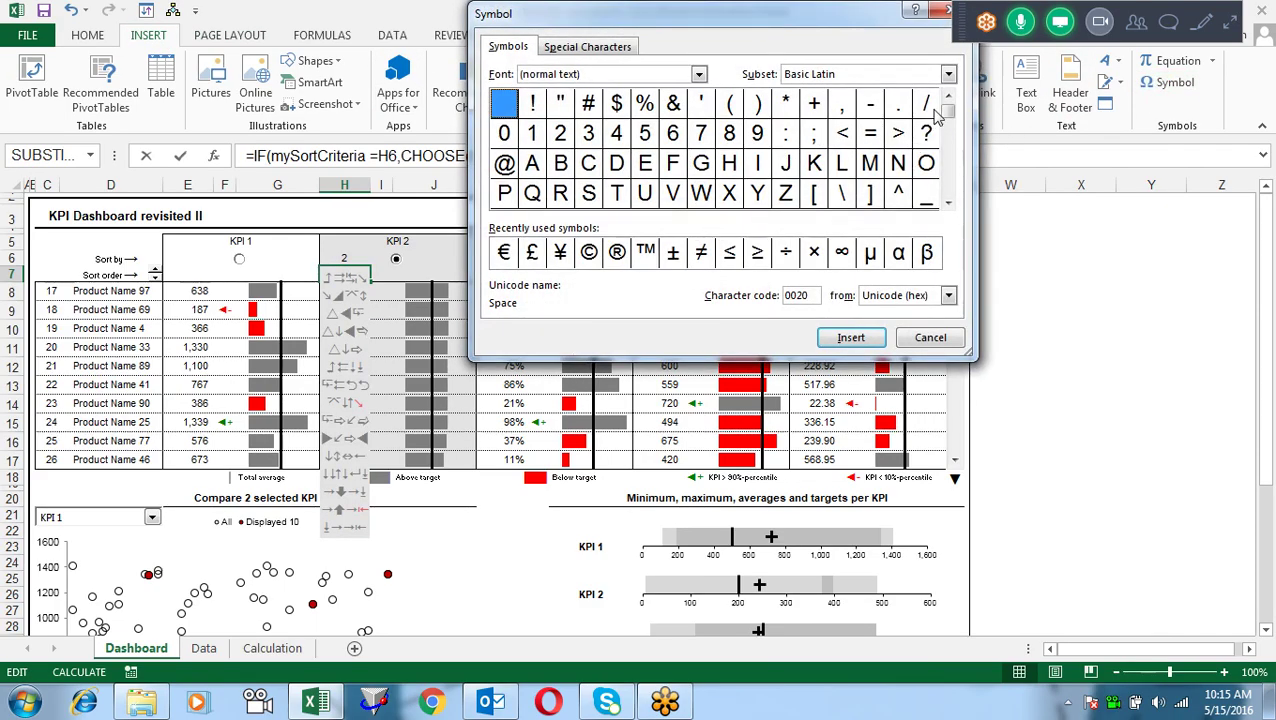
# Step: Switch the symbol font to Wingdings 2 and browse to the pointing-hand glyph, code 76
pyautogui.click(698, 74)
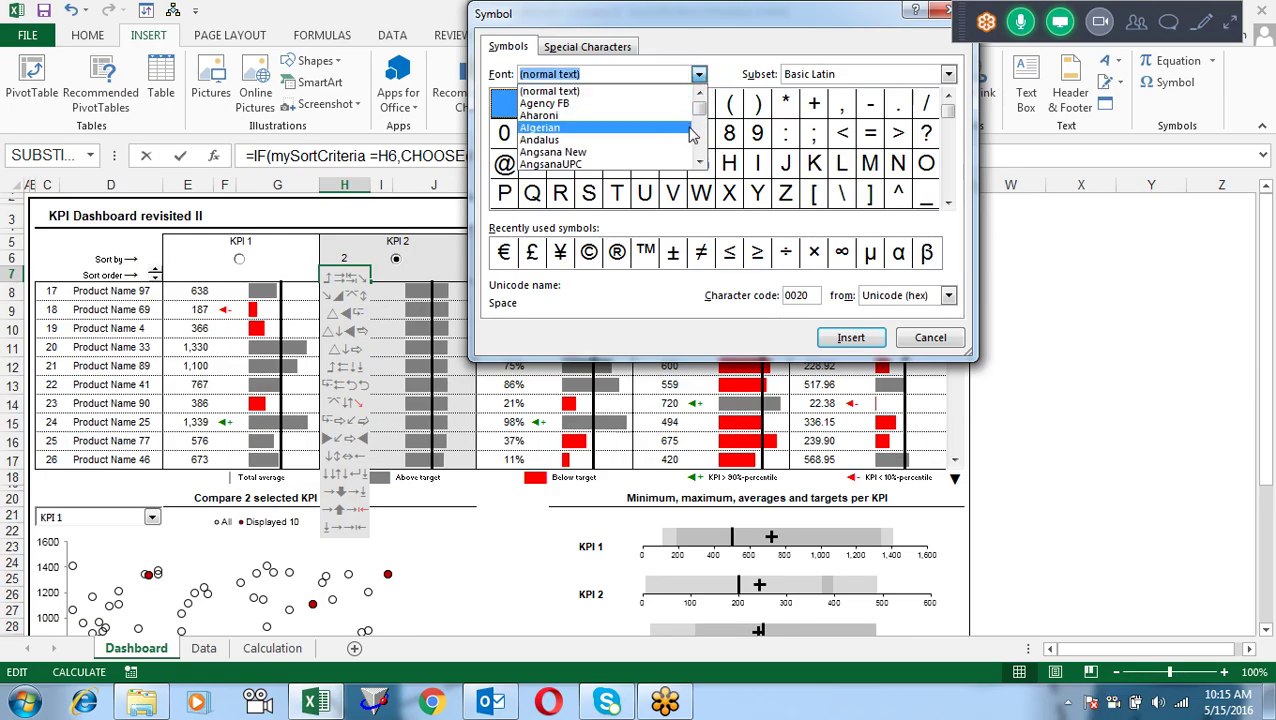
pyautogui.moveTo(700, 108); pyautogui.dragTo(703, 160)
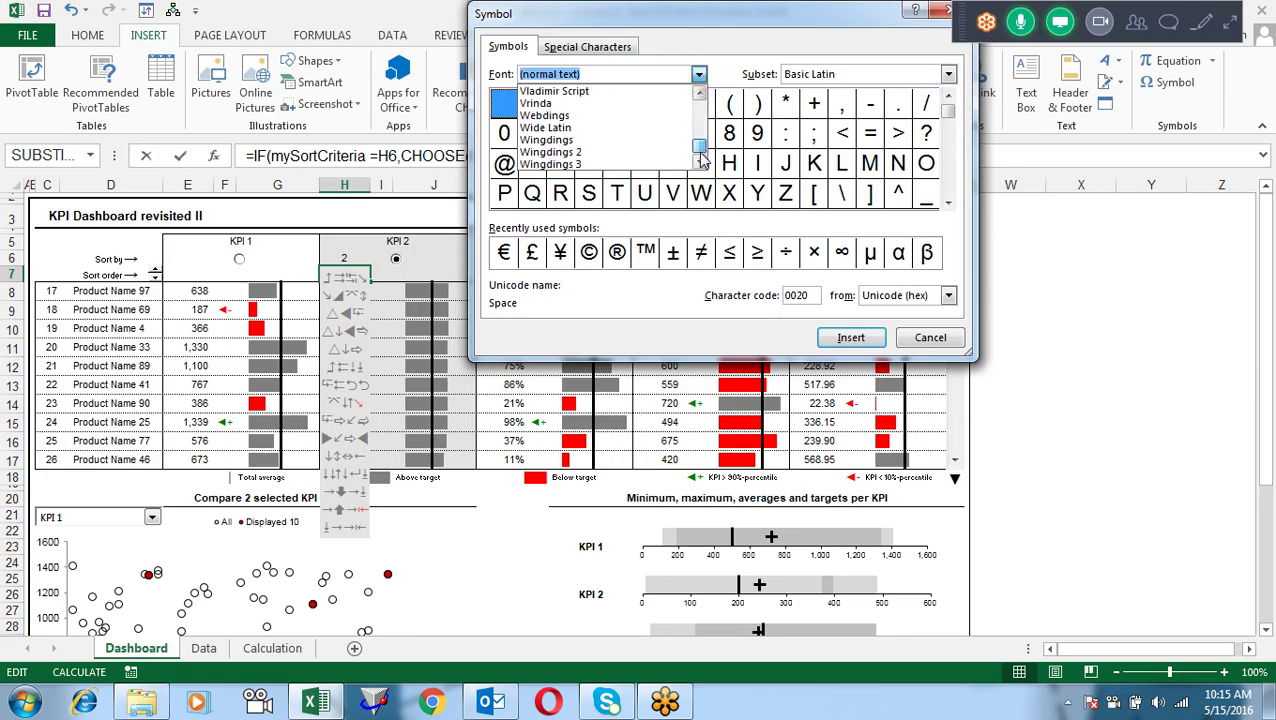
pyautogui.click(664, 152)
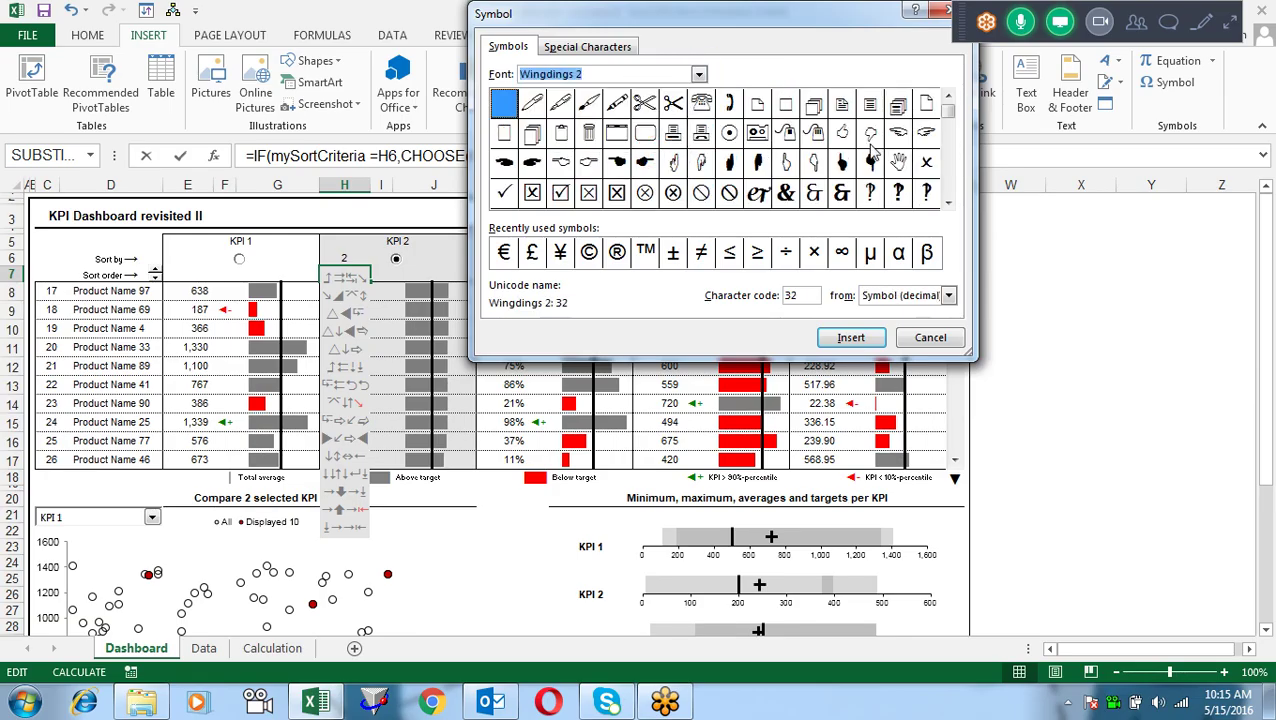
pyautogui.click(950, 199)
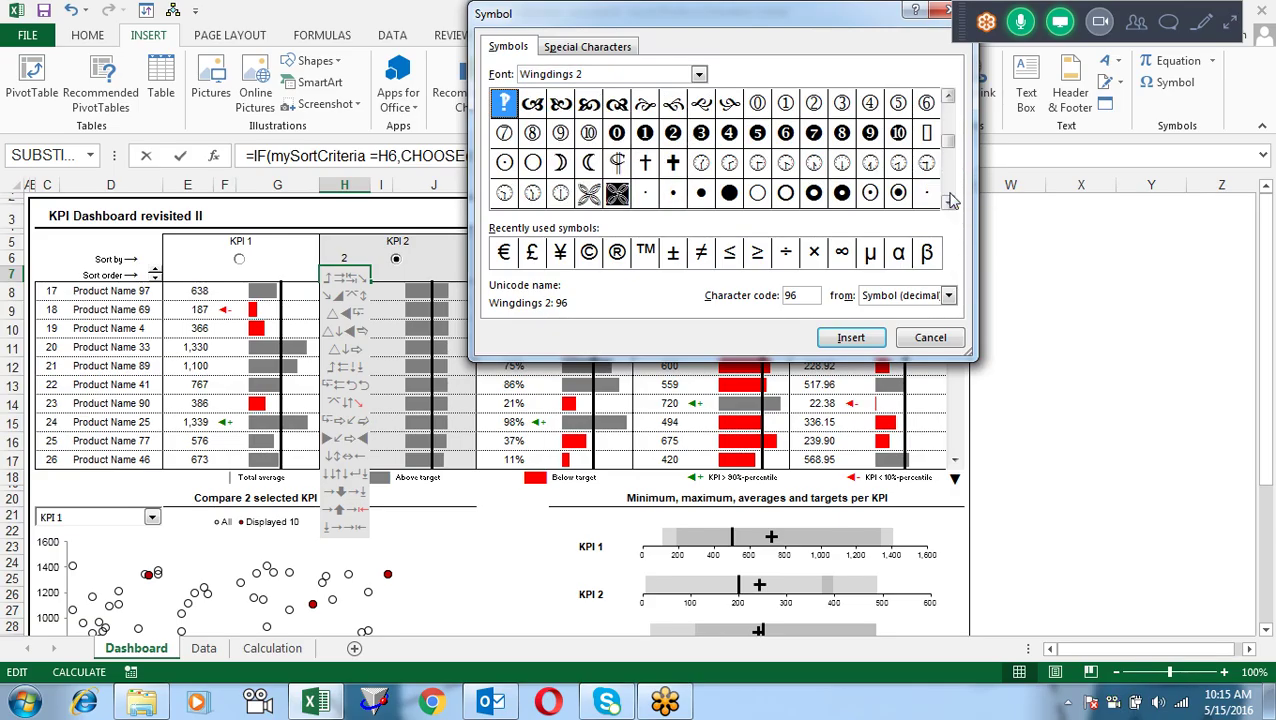
pyautogui.click(948, 96)
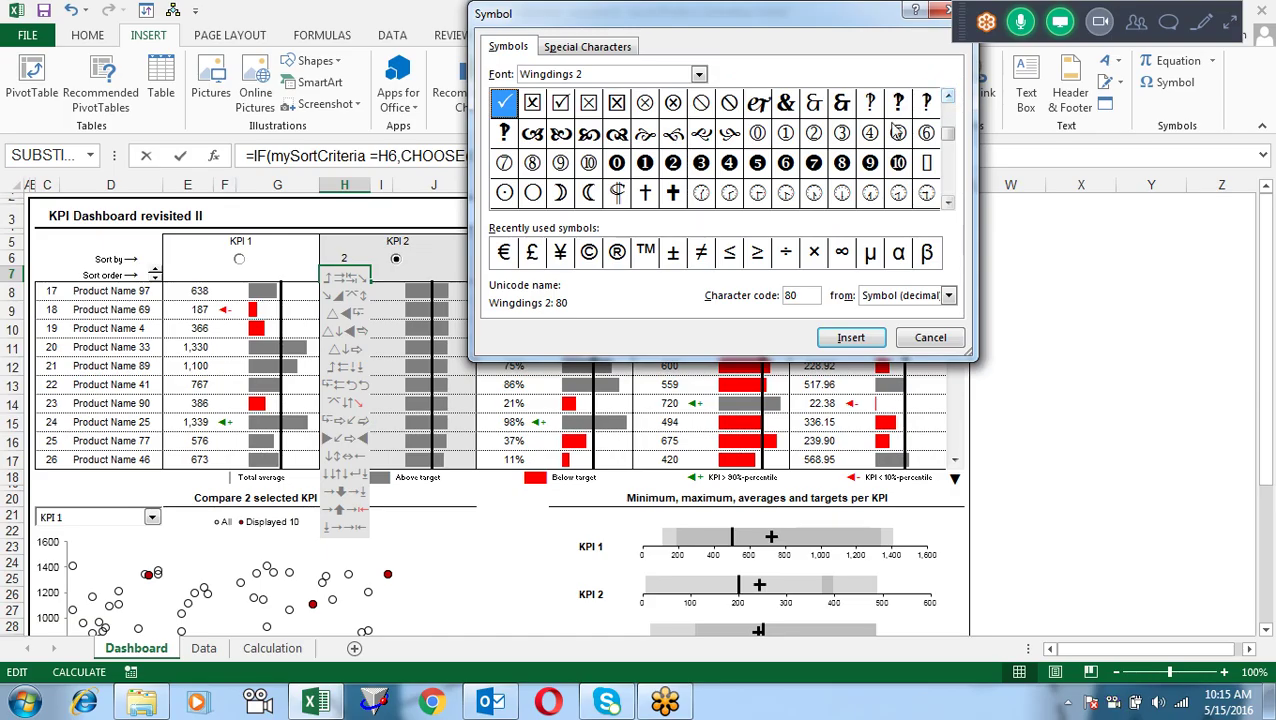
pyautogui.click(948, 96)
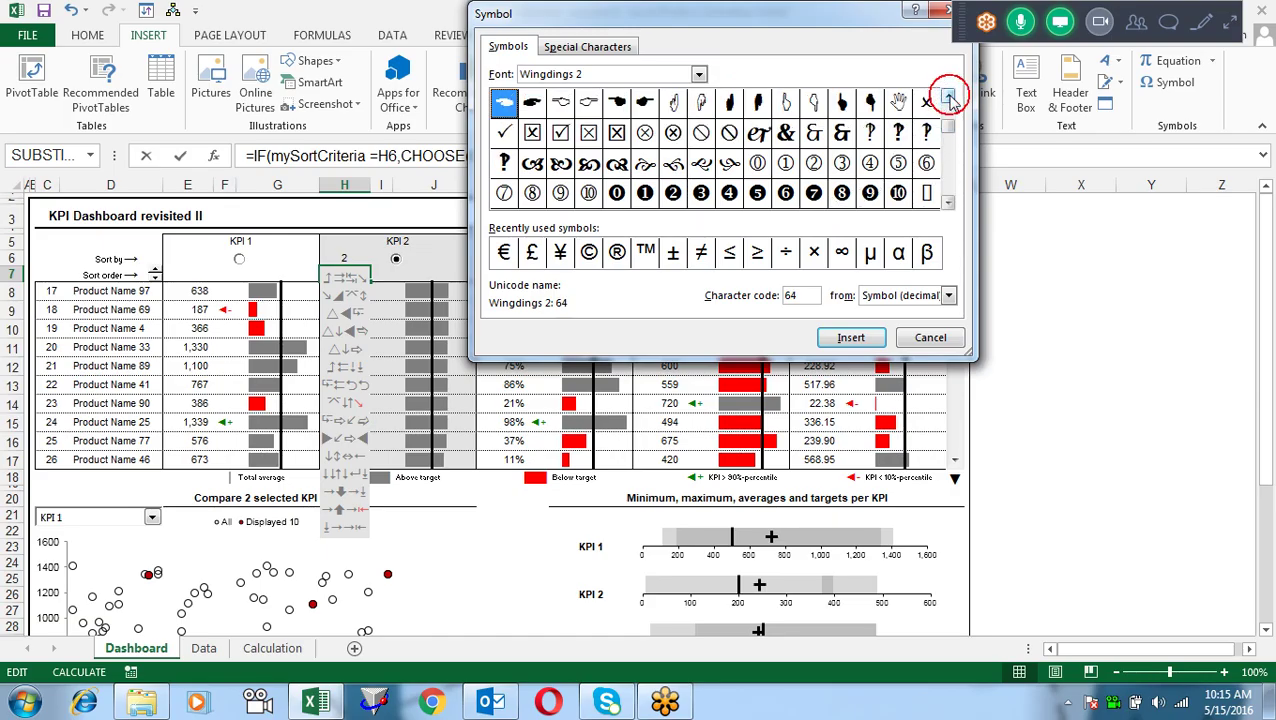
pyautogui.click(845, 104)
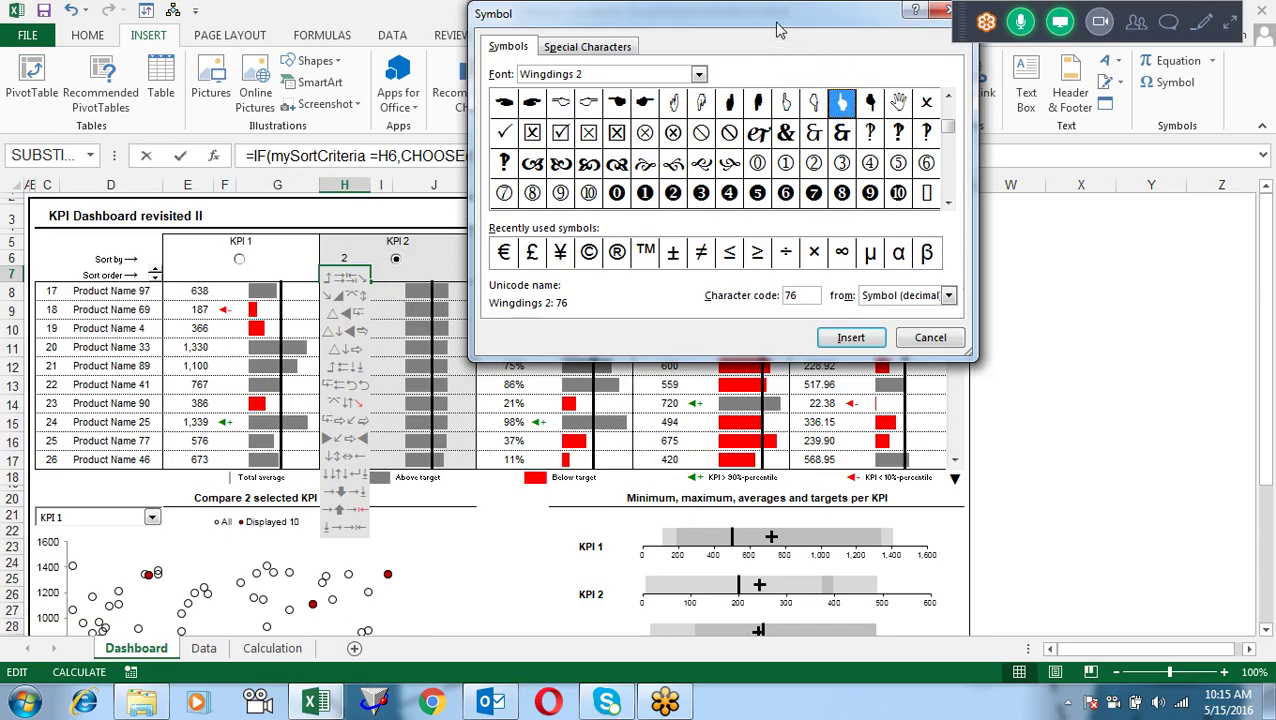
# Step: Close the symbol picker without inserting, then reopen it for empty cell W6
pyautogui.moveTo(779, 30); pyautogui.dragTo(948, 157)
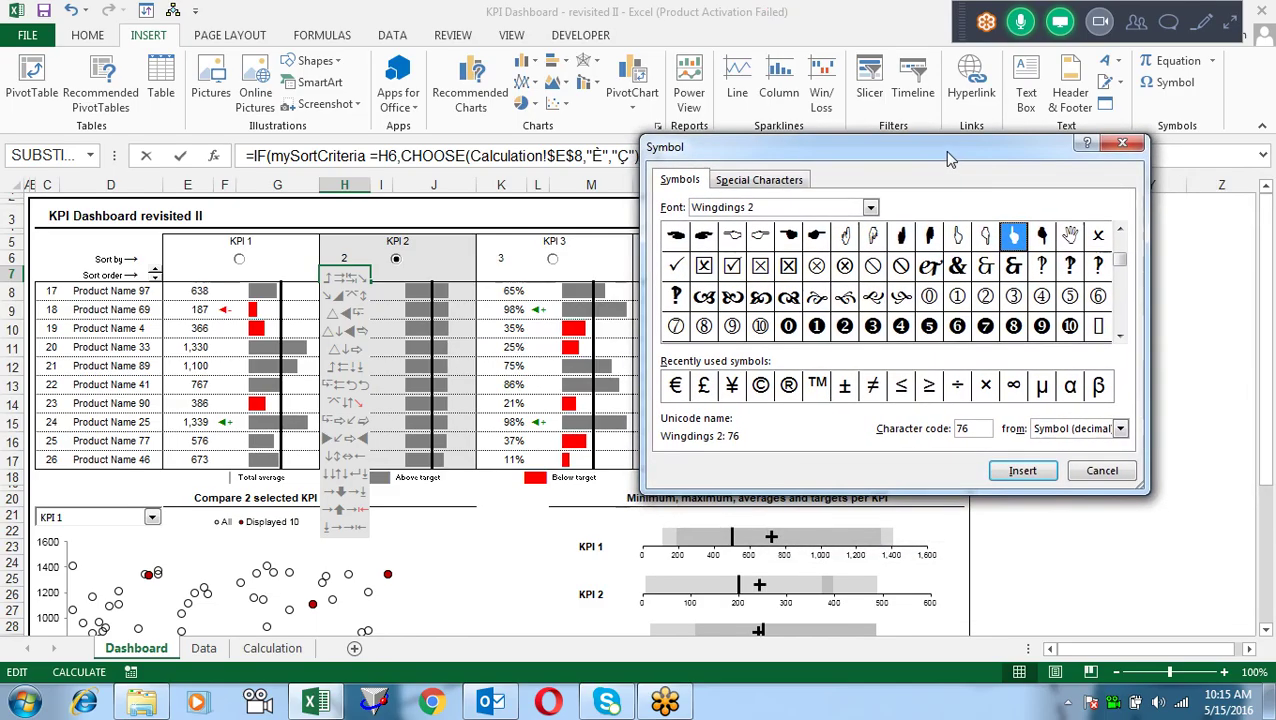
pyautogui.press('Escape')
pyautogui.press('Escape')
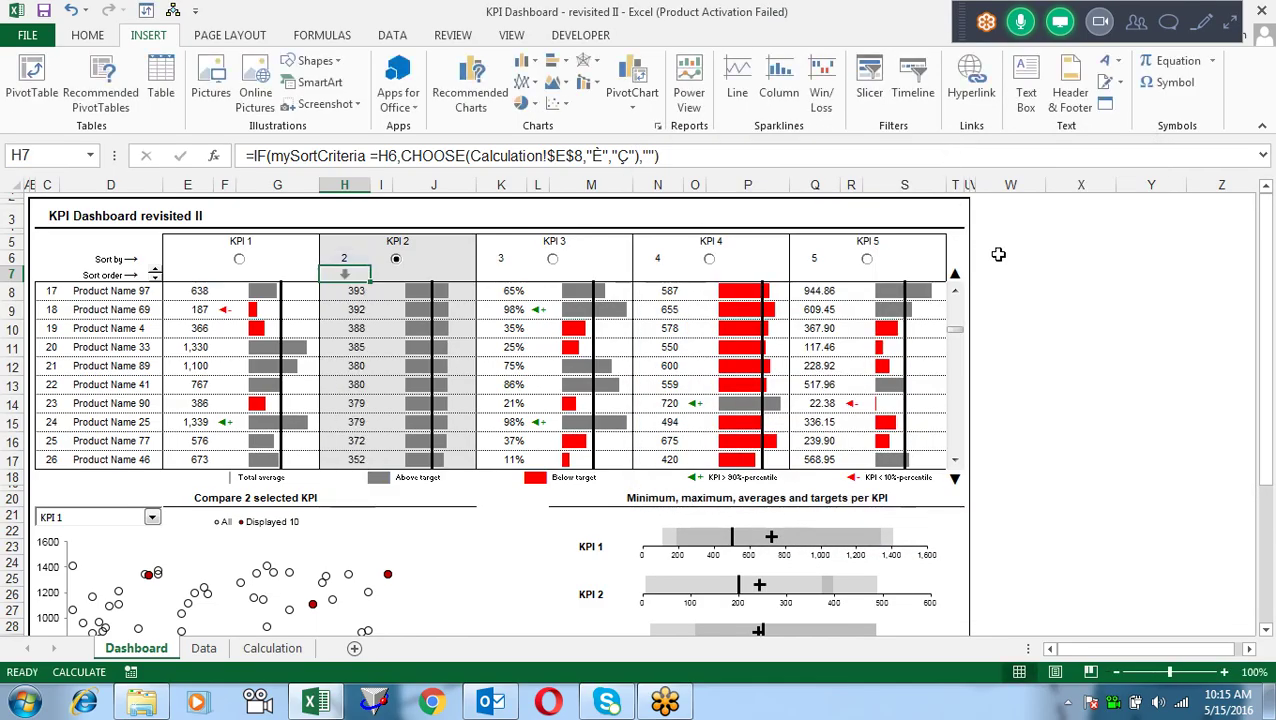
pyautogui.click(990, 257)
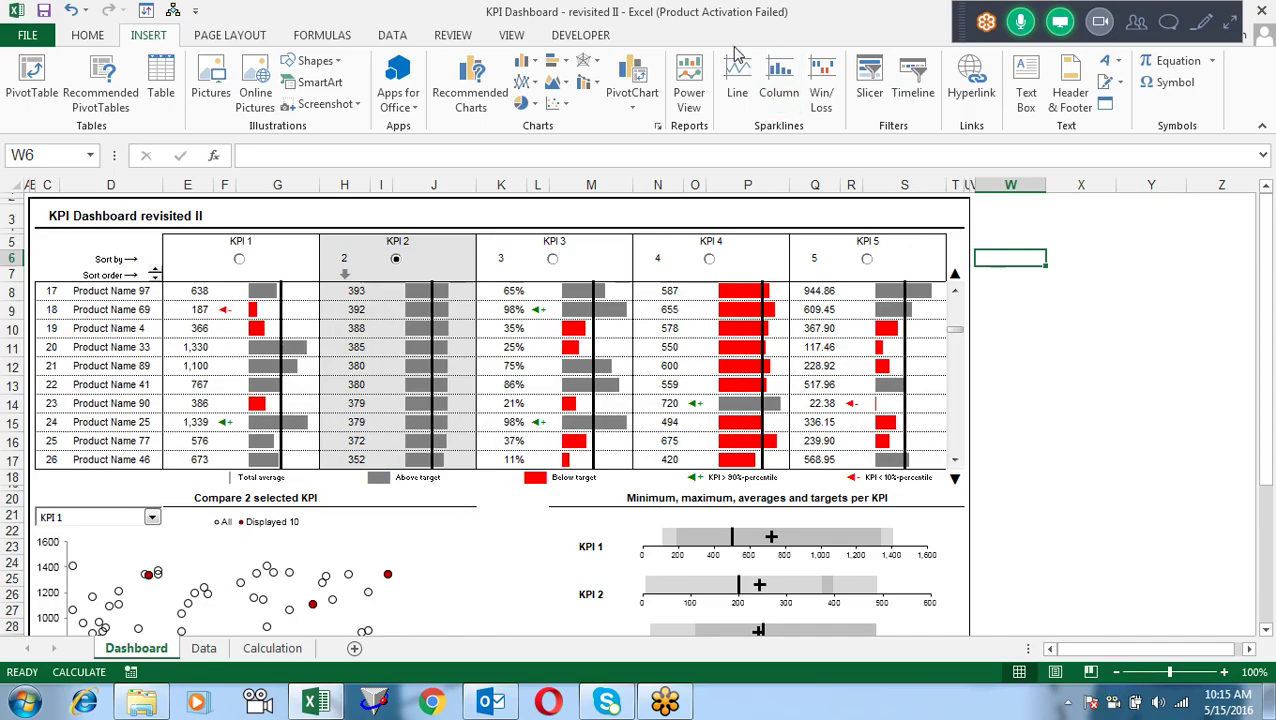
pyautogui.click(1168, 84)
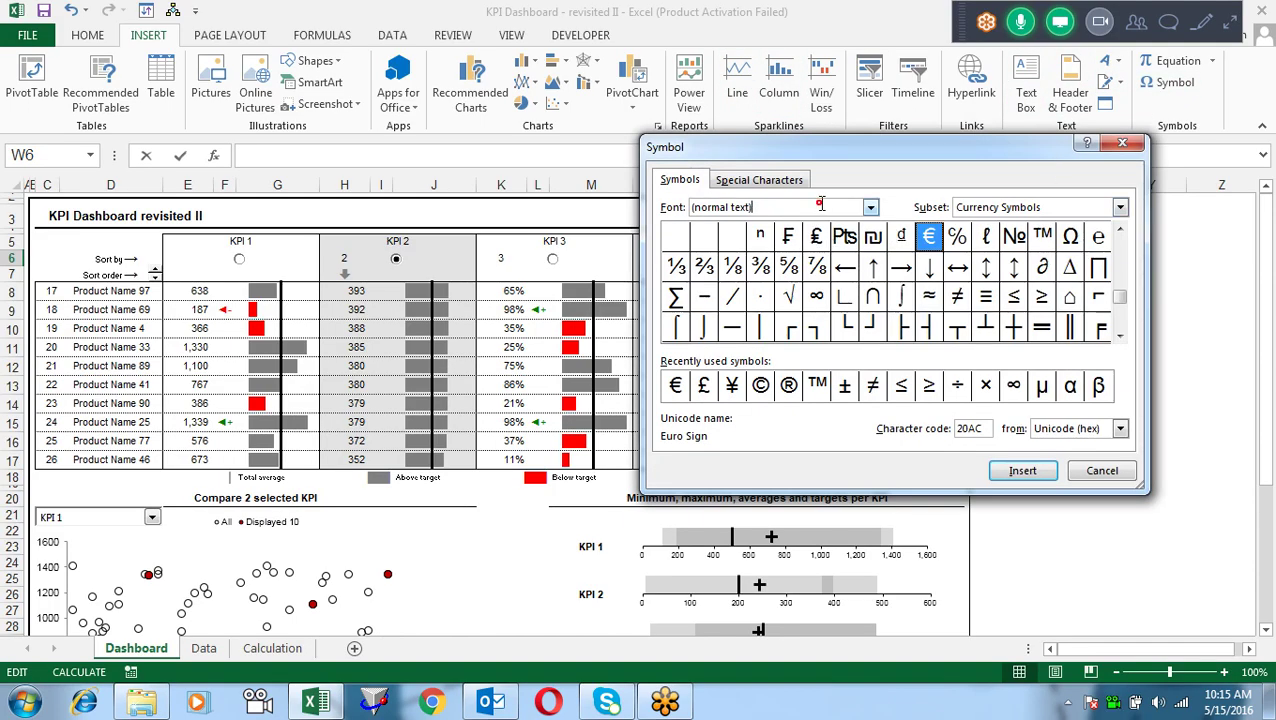
# Step: Insert Wingdings 2 hand symbols 76, 76 and 77 into W6, then close the picker
pyautogui.press('BackSpace')
pyautogui.press('BackSpace')
pyautogui.press('BackSpace')
pyautogui.press('BackSpace')
pyautogui.press('Escape')
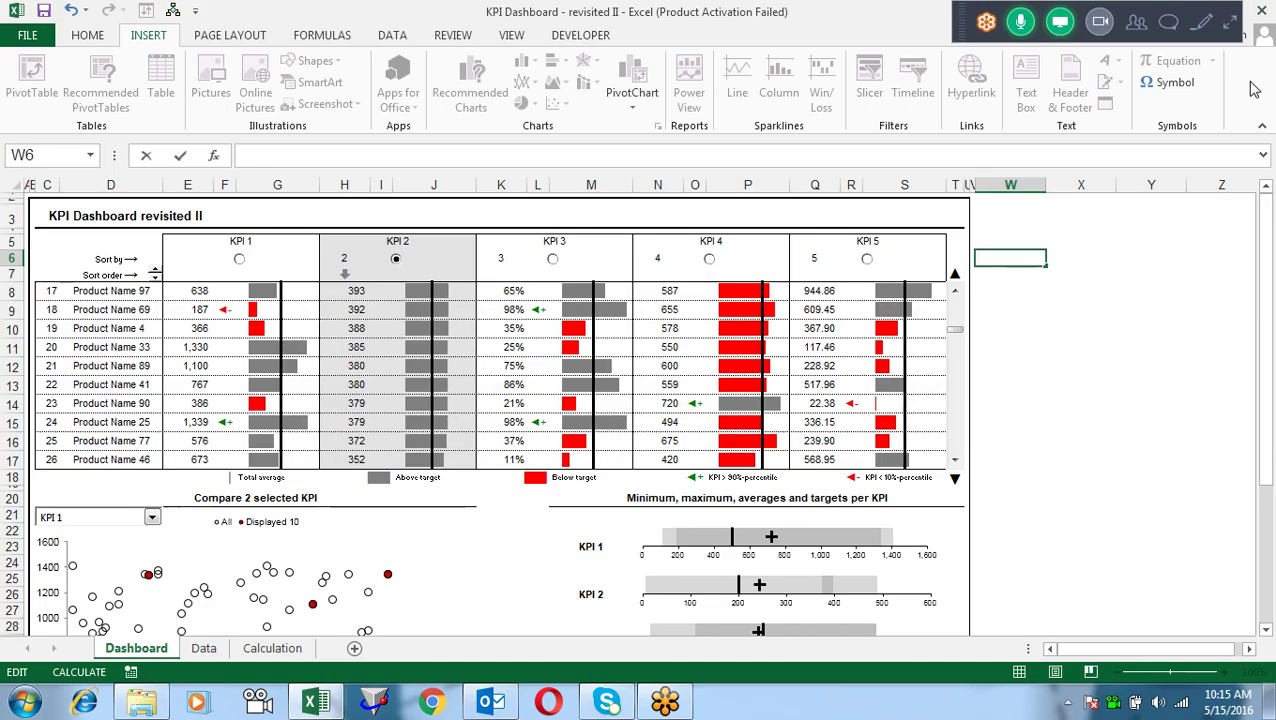
pyautogui.click(1165, 84)
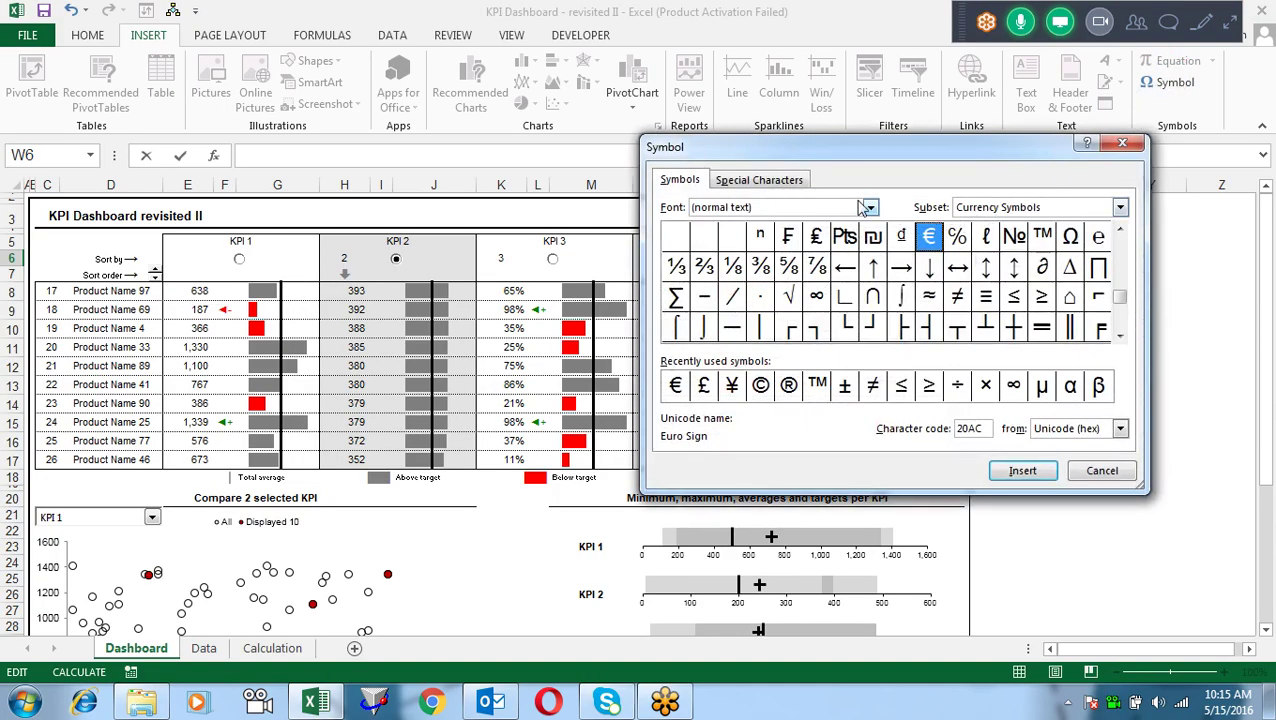
pyautogui.moveTo(865, 207); pyautogui.dragTo(870, 315)
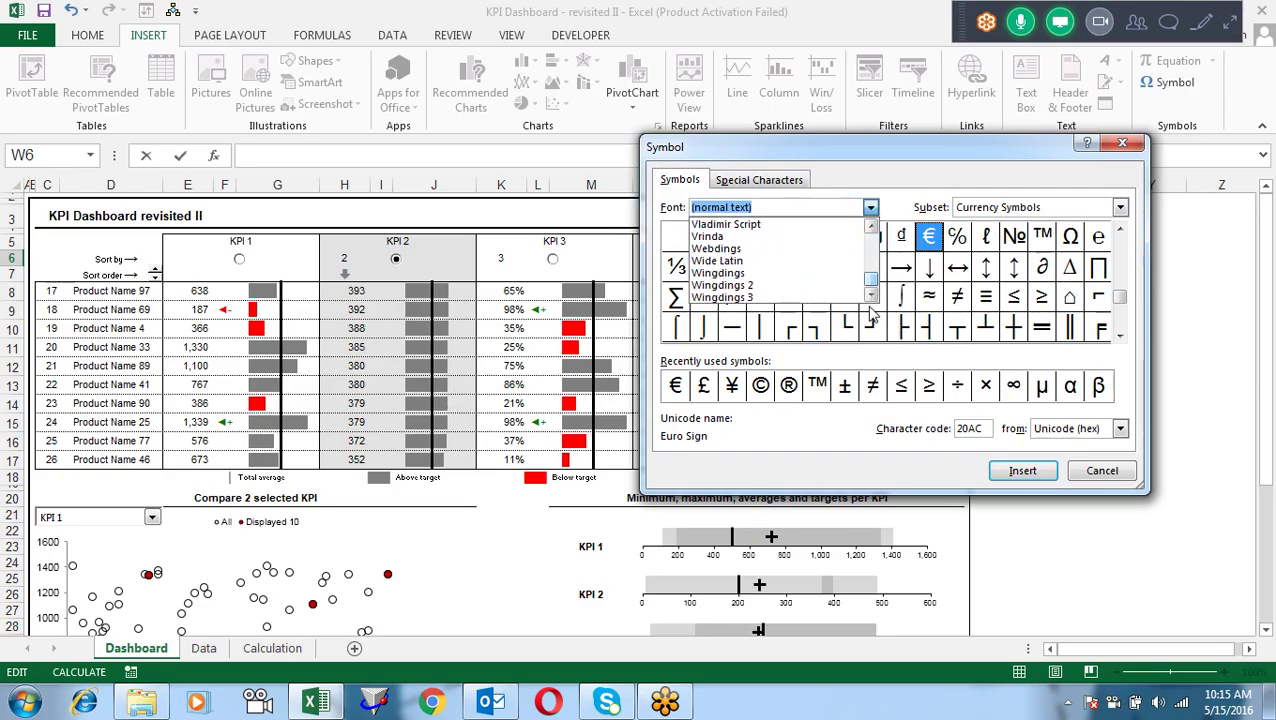
pyautogui.click(810, 286)
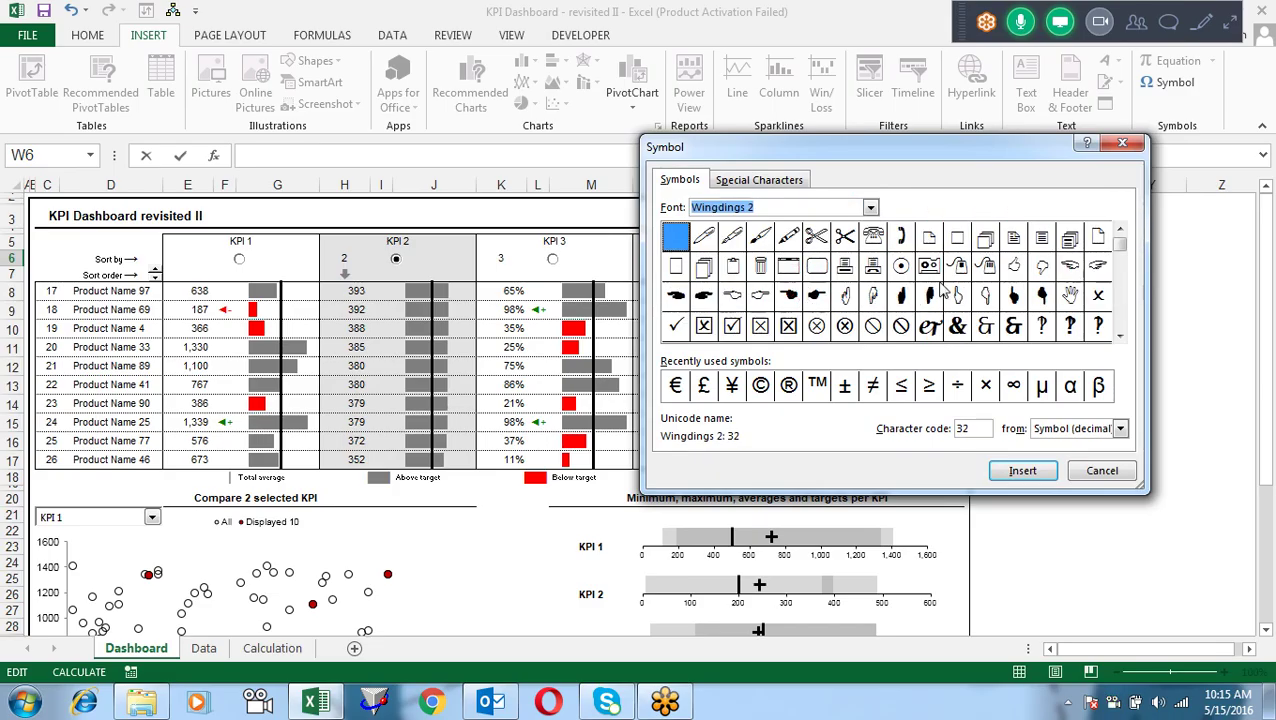
pyautogui.doubleClick(1015, 297)
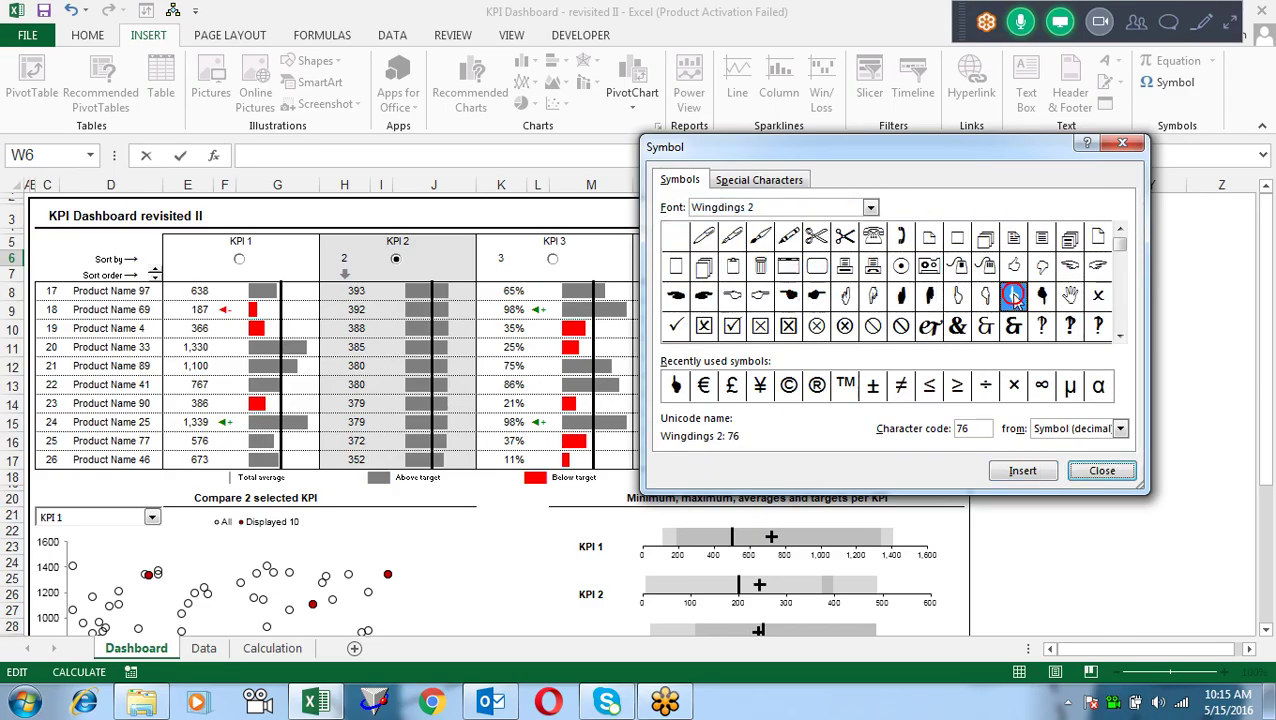
pyautogui.click(1036, 472)
pyautogui.click(1043, 297)
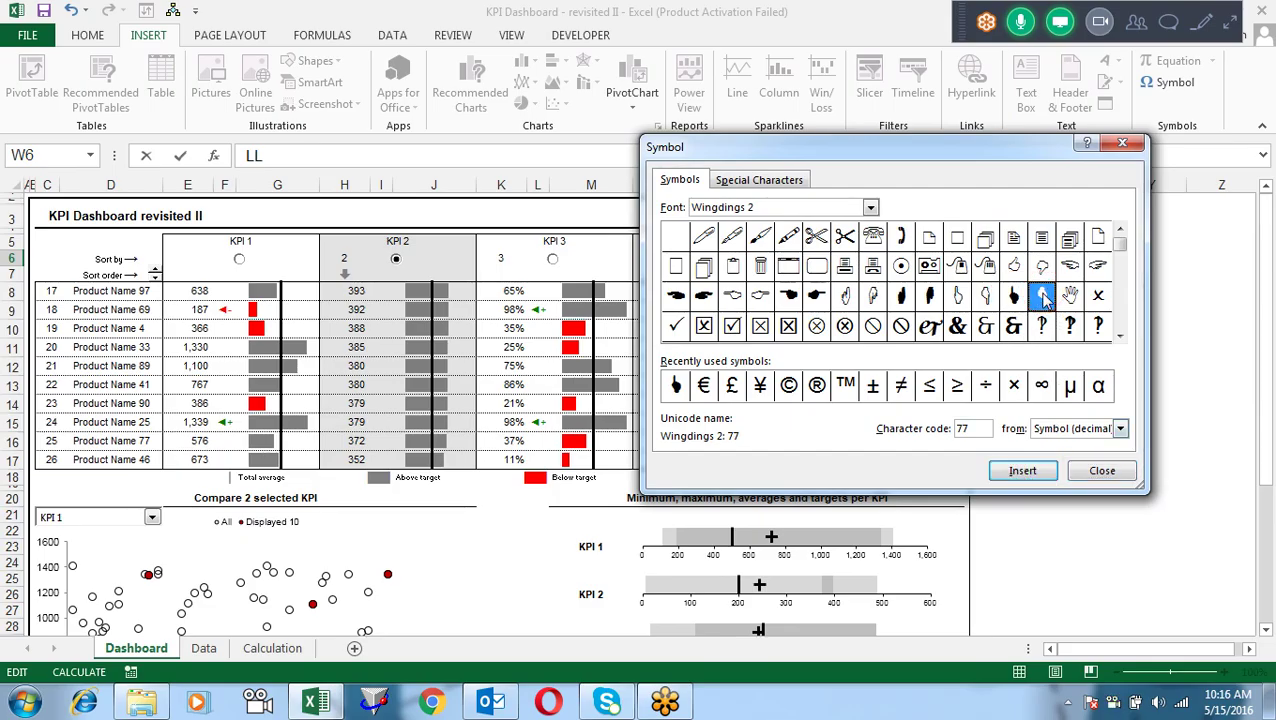
pyautogui.click(1024, 471)
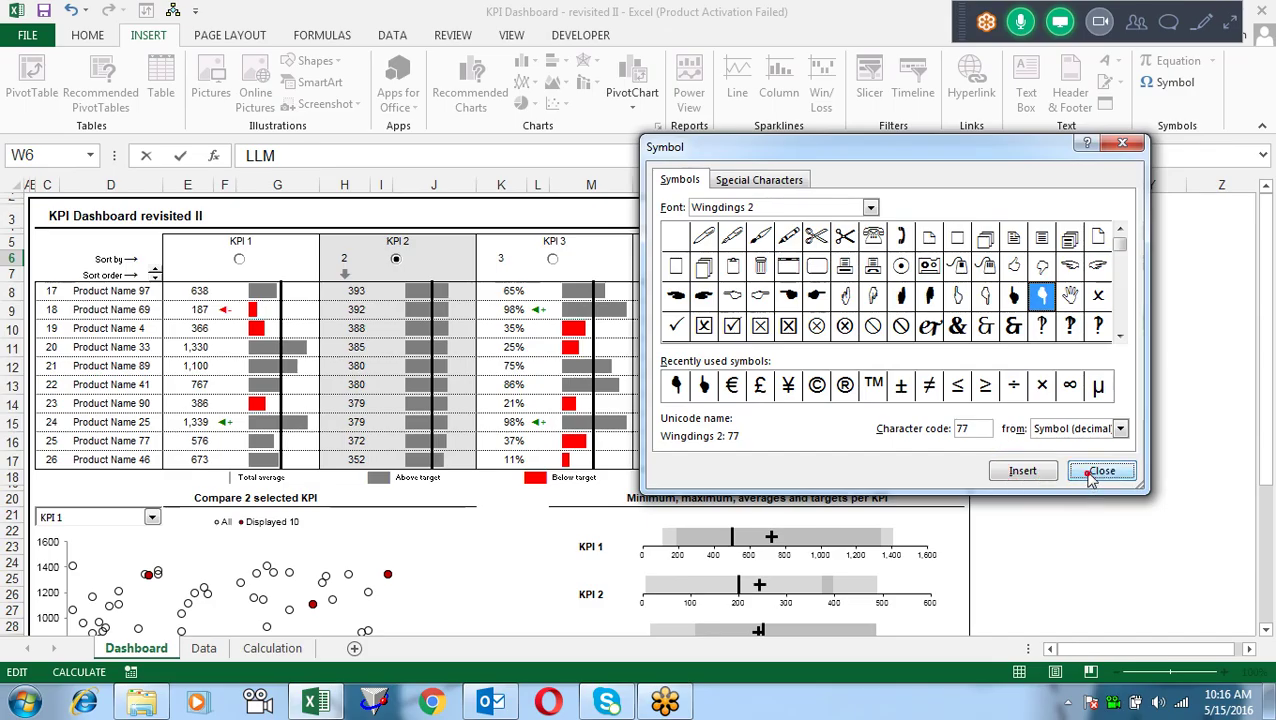
pyautogui.click(1095, 472)
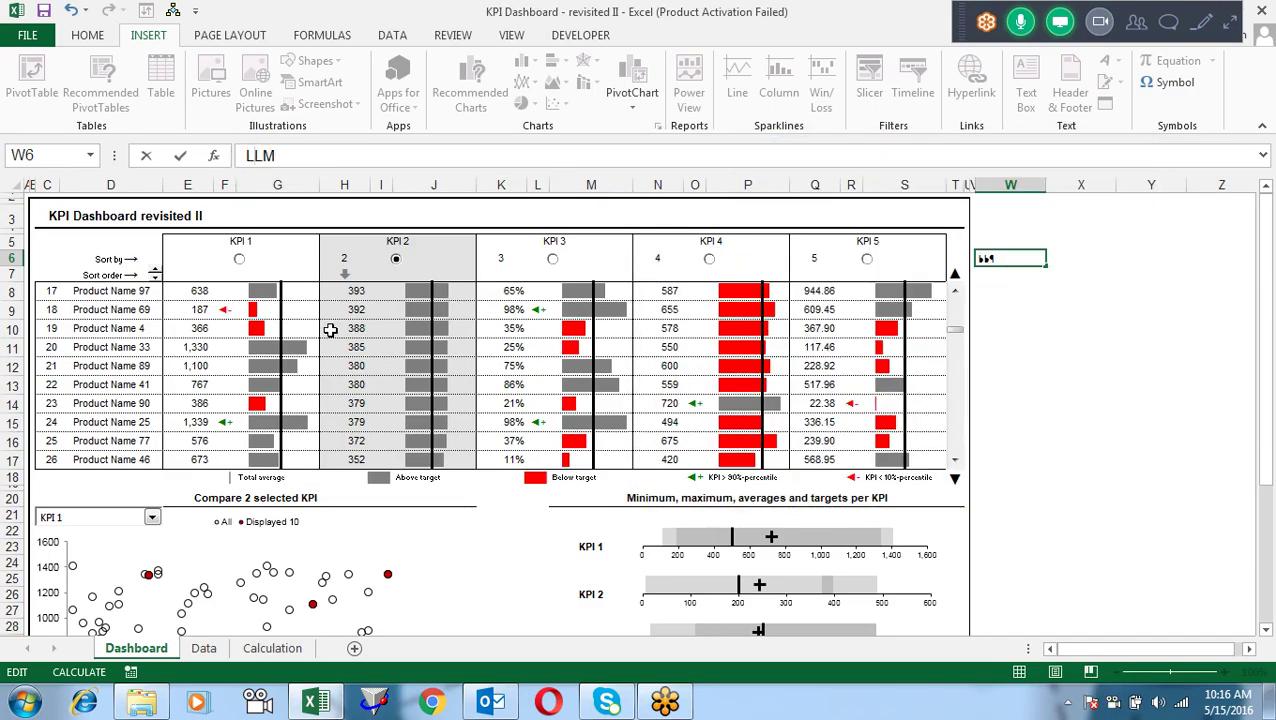
# Step: Remove the extra hand symbol and commit the W6 symbol entry
pyautogui.press('BackSpace')
pyautogui.hotkey('ctrl', 'Return')
pyautogui.press('Return')
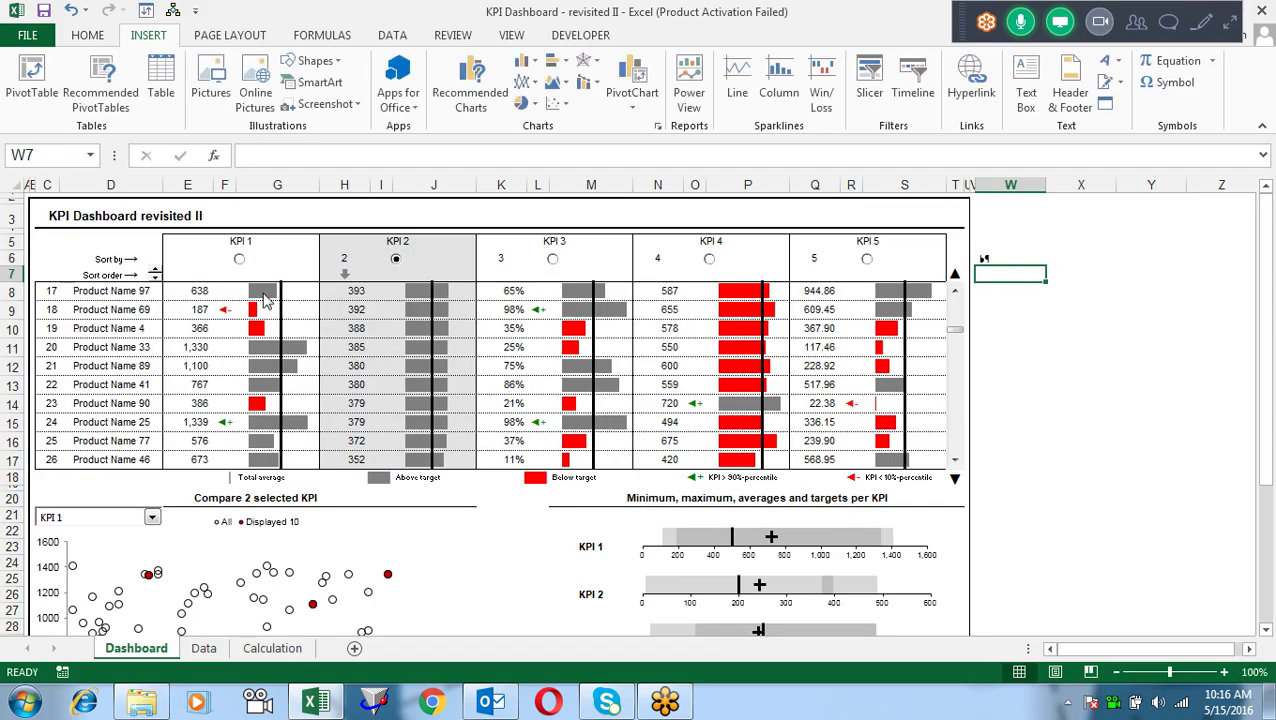
# Step: Edit H7's CHOOSE formula so it returns "L" and "M" instead of the arrow characters
pyautogui.doubleClick(344, 266)
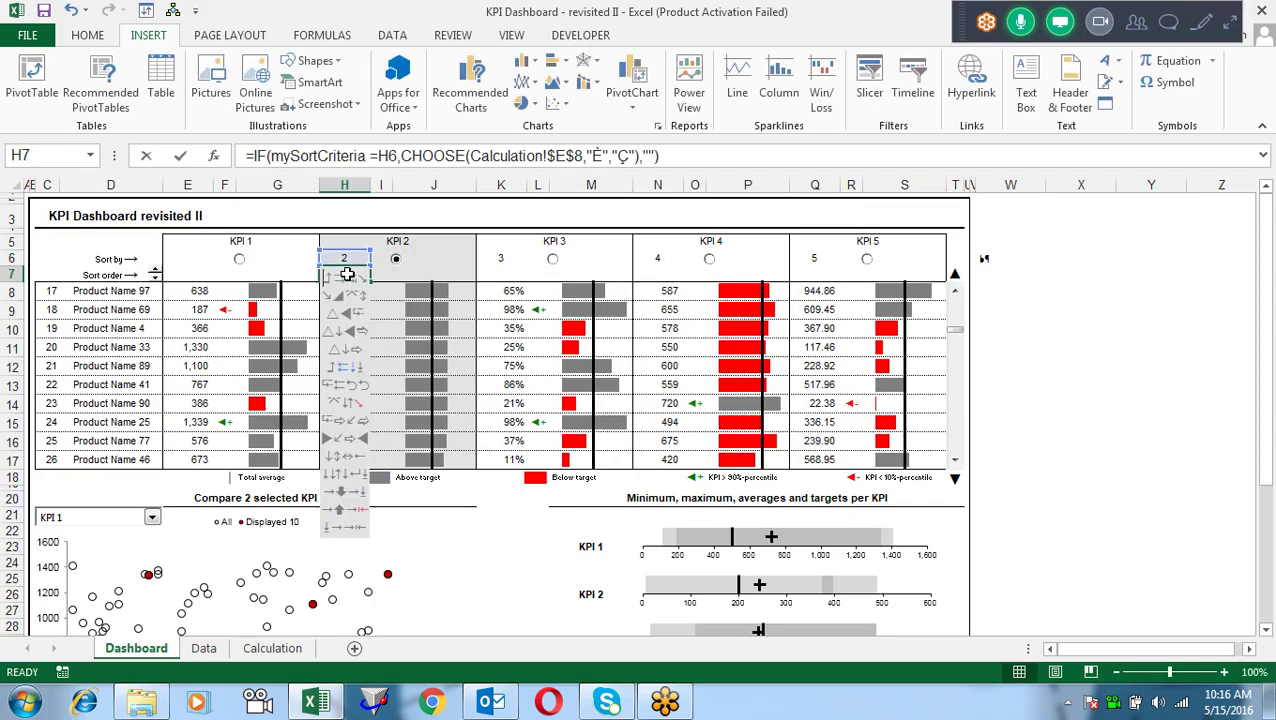
pyautogui.click(596, 156)
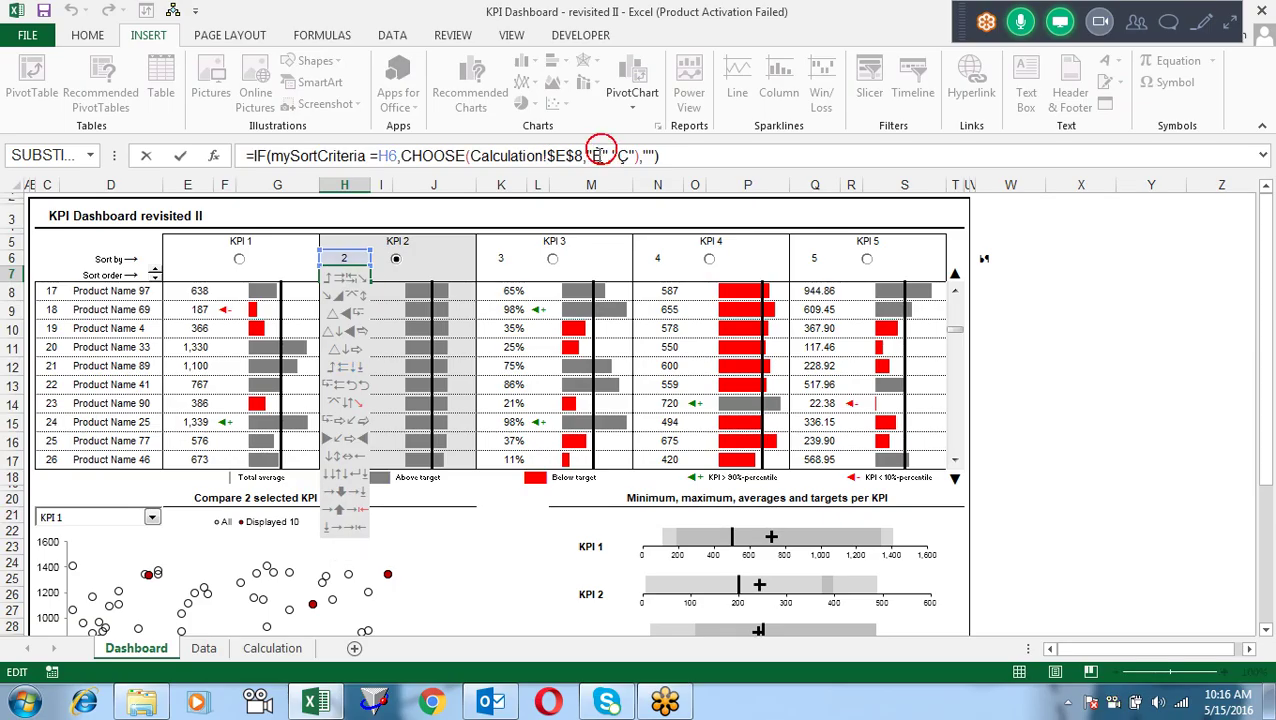
pyautogui.press('BackSpace')
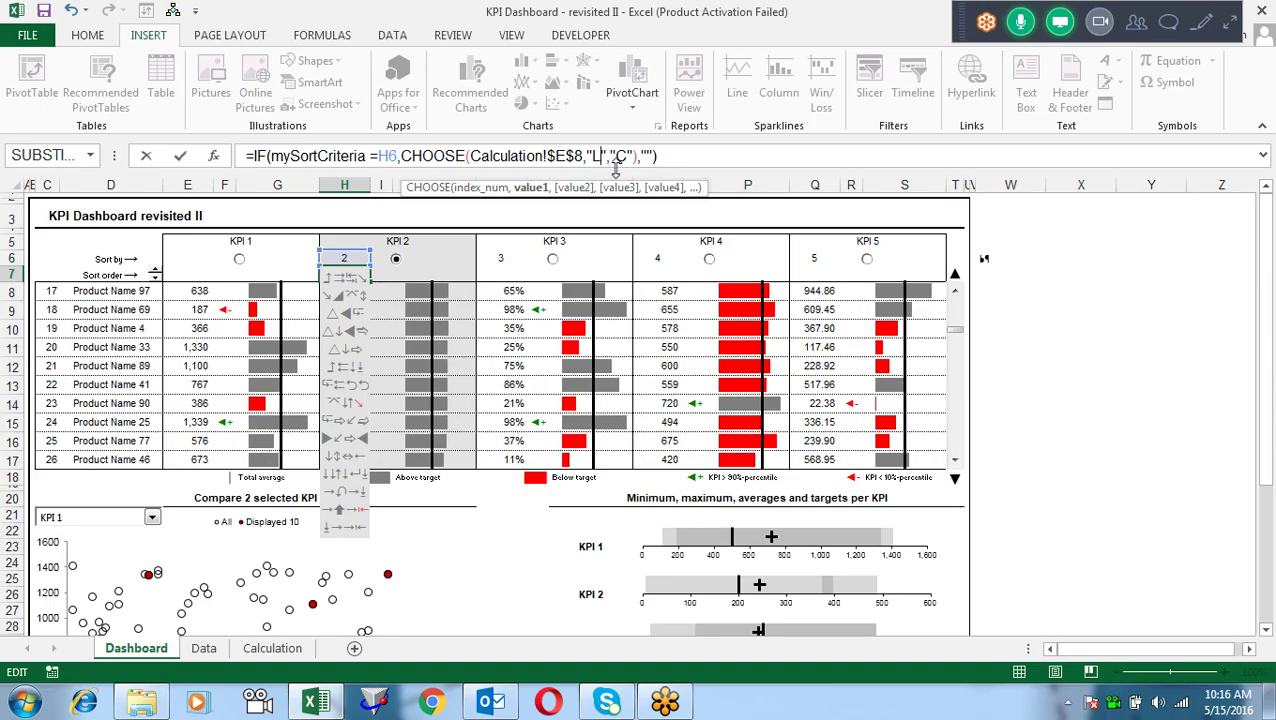
pyautogui.click(626, 156)
pyautogui.press('BackSpace')
pyautogui.write('M')
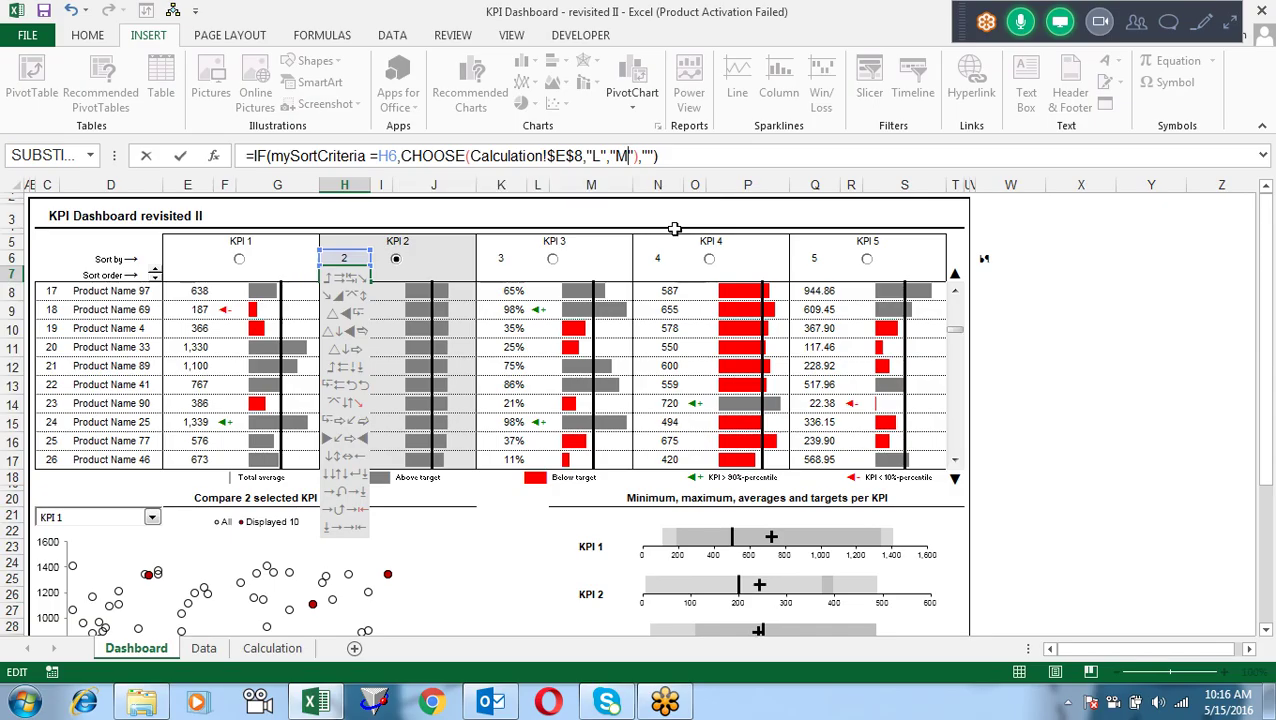
pyautogui.press('Return')
pyautogui.press('Up')
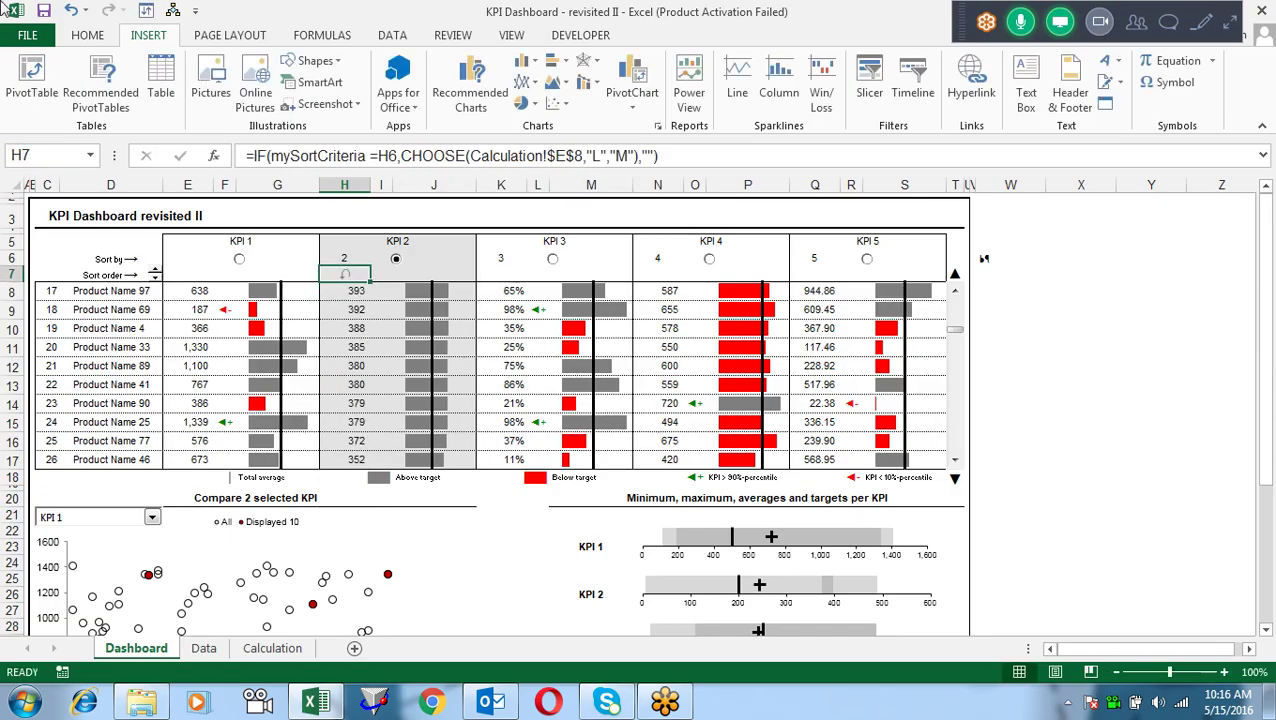
# Step: Apply Wingdings 2 to H7 and test the sort toggle ascending, then back to descending by KPI 2
pyautogui.click(88, 35)
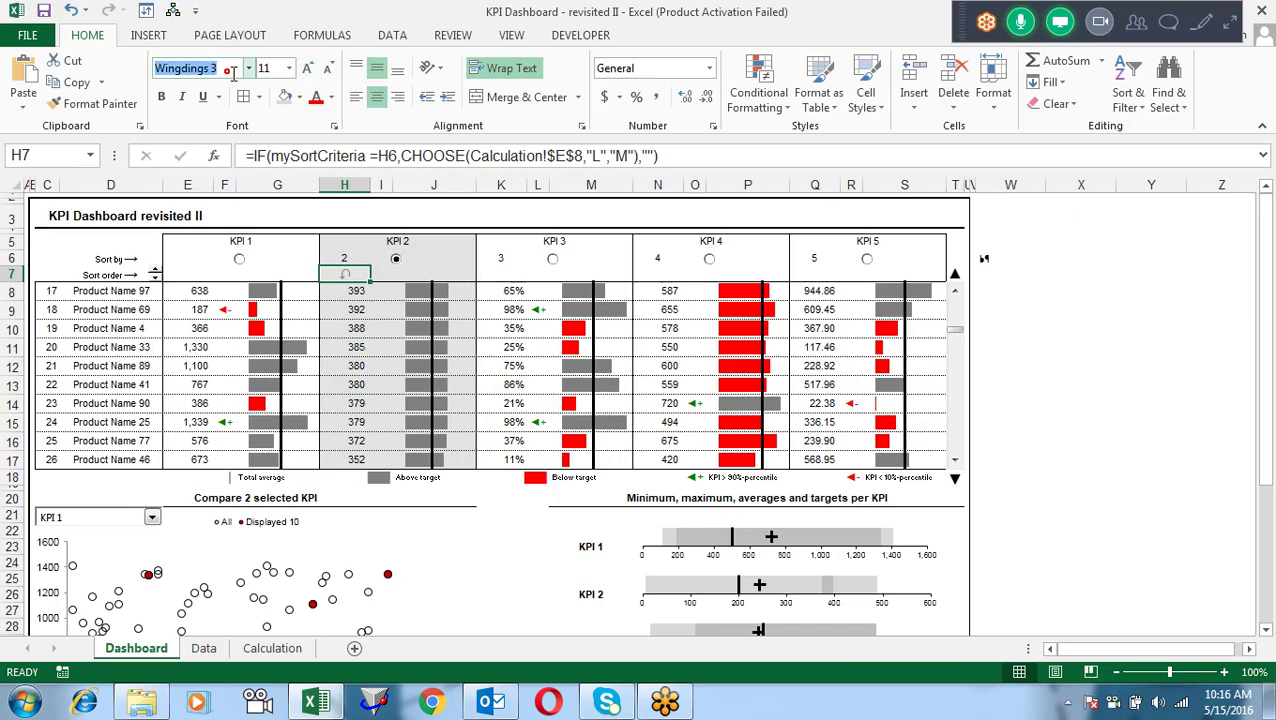
pyautogui.press('BackSpace')
pyautogui.press('BackSpace')
pyautogui.write('2')
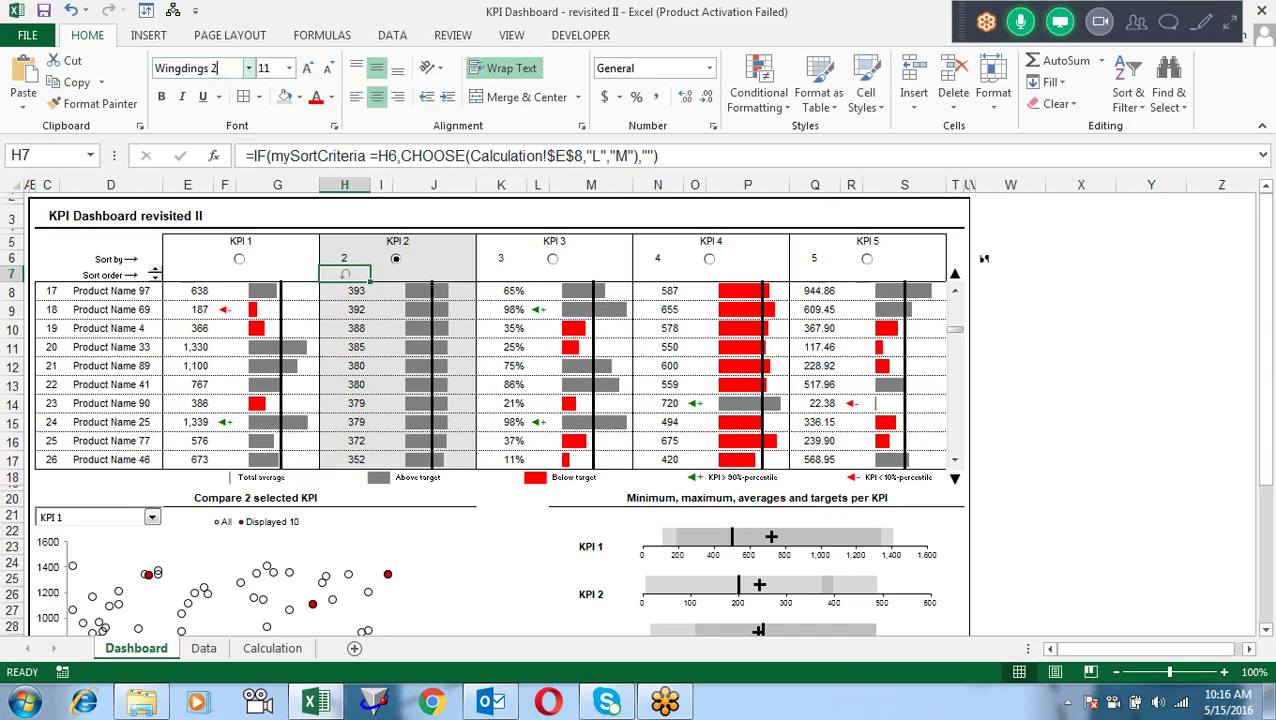
pyautogui.press('Down')
pyautogui.press('Down')
pyautogui.press('Down')
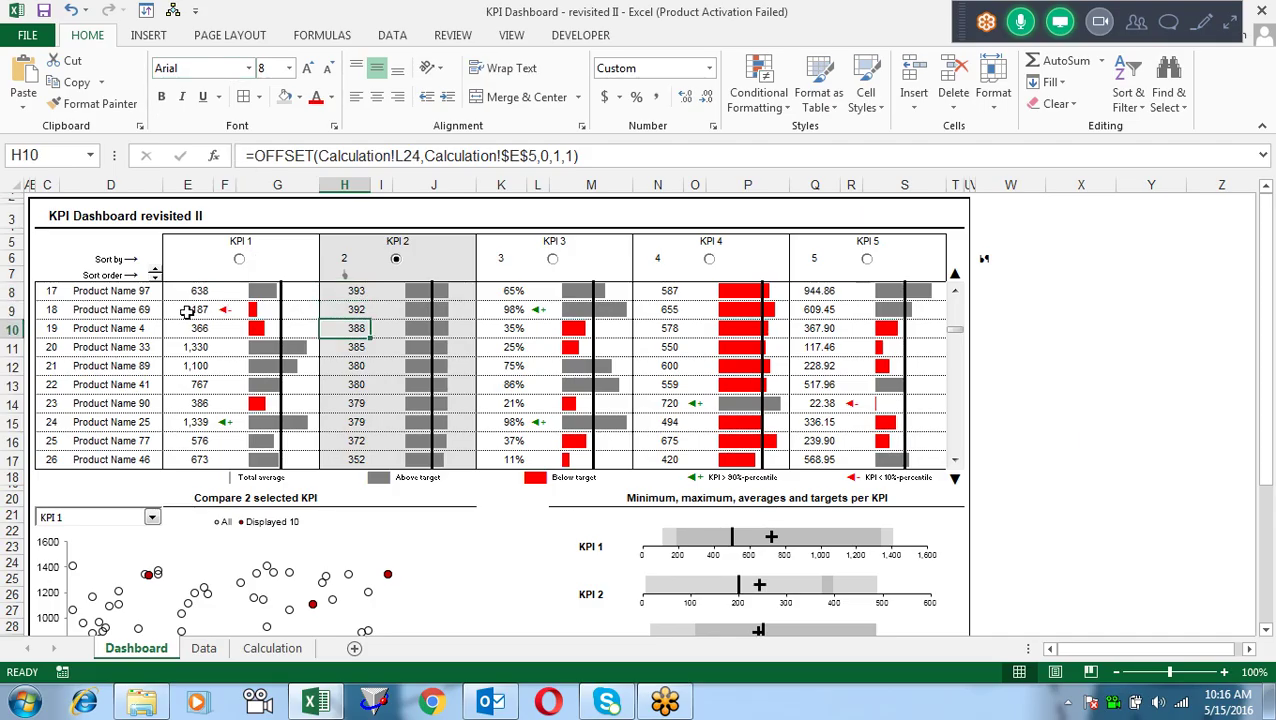
pyautogui.click(155, 277)
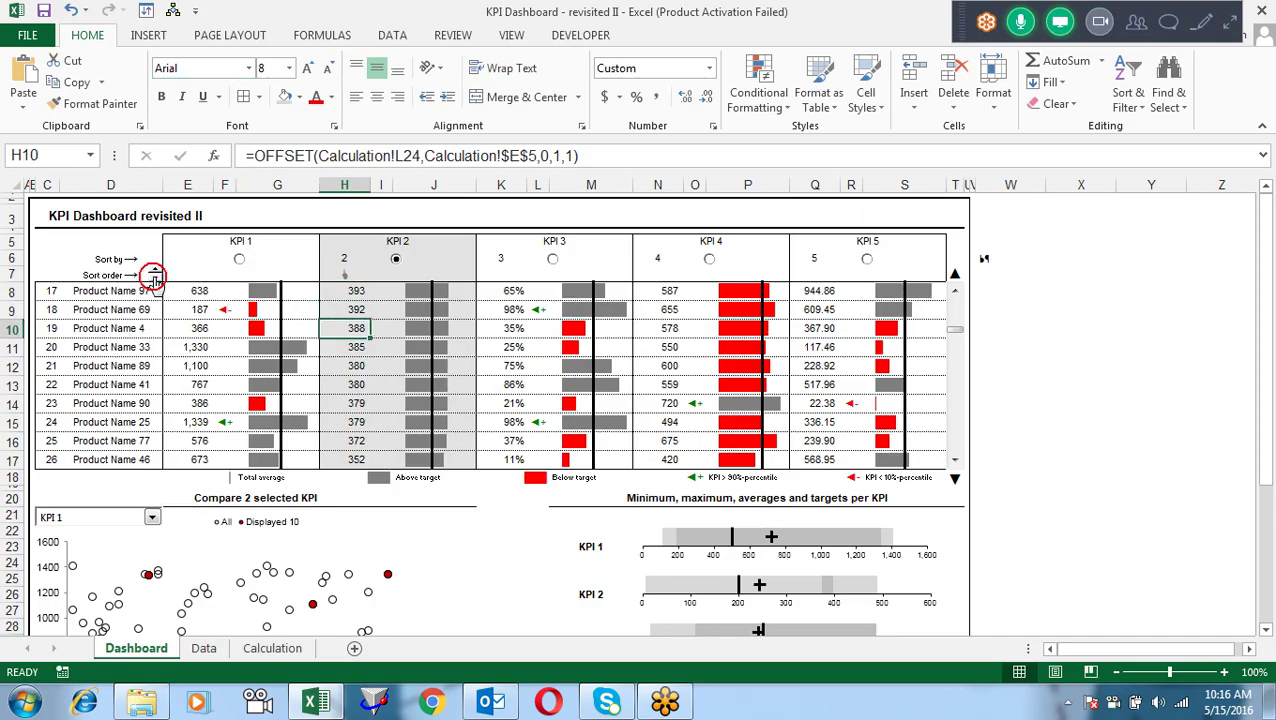
pyautogui.click(155, 272)
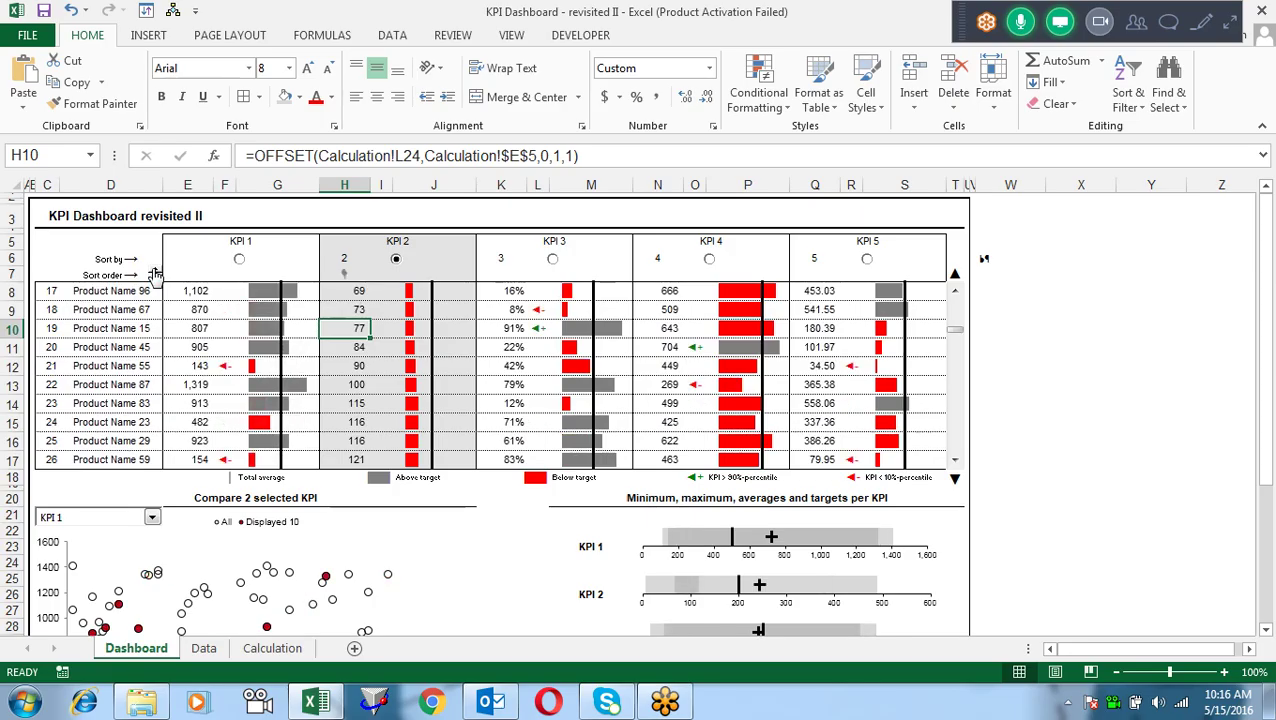
pyautogui.click(154, 279)
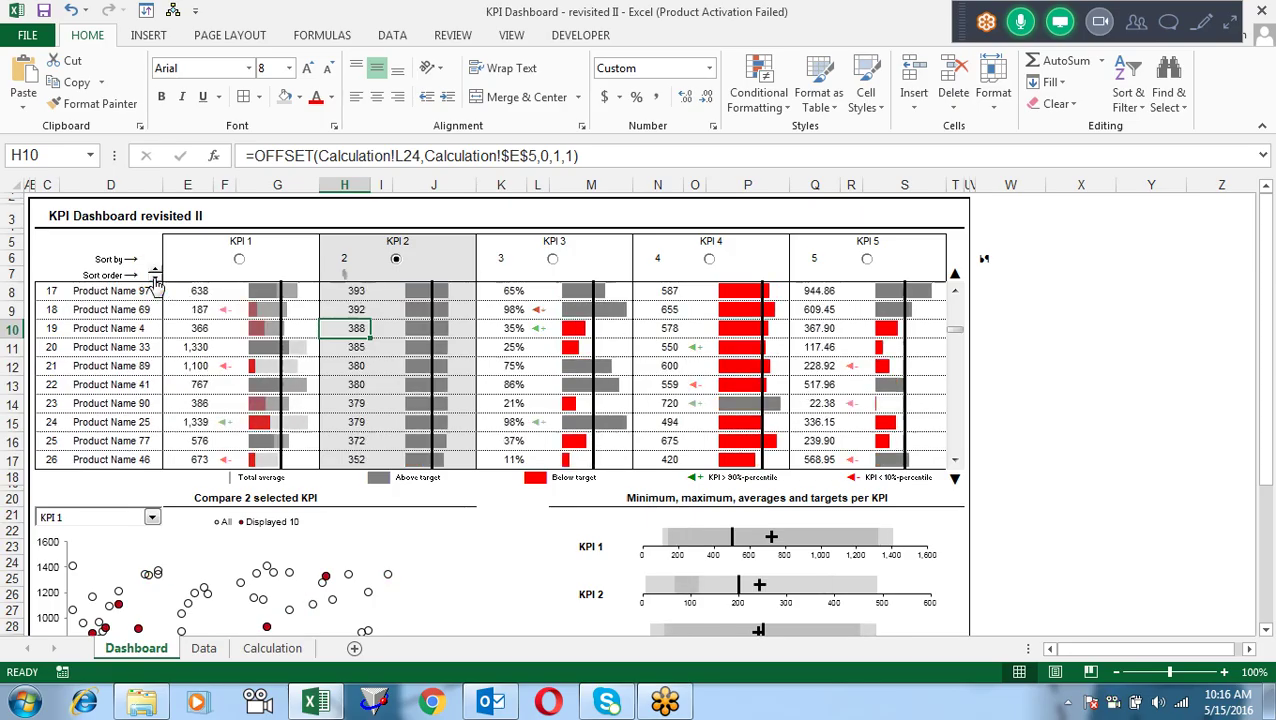
# Step: Enlarge H7's hand symbol to size 20, heighten row 7, and retest the sort toggle
pyautogui.click(345, 272)
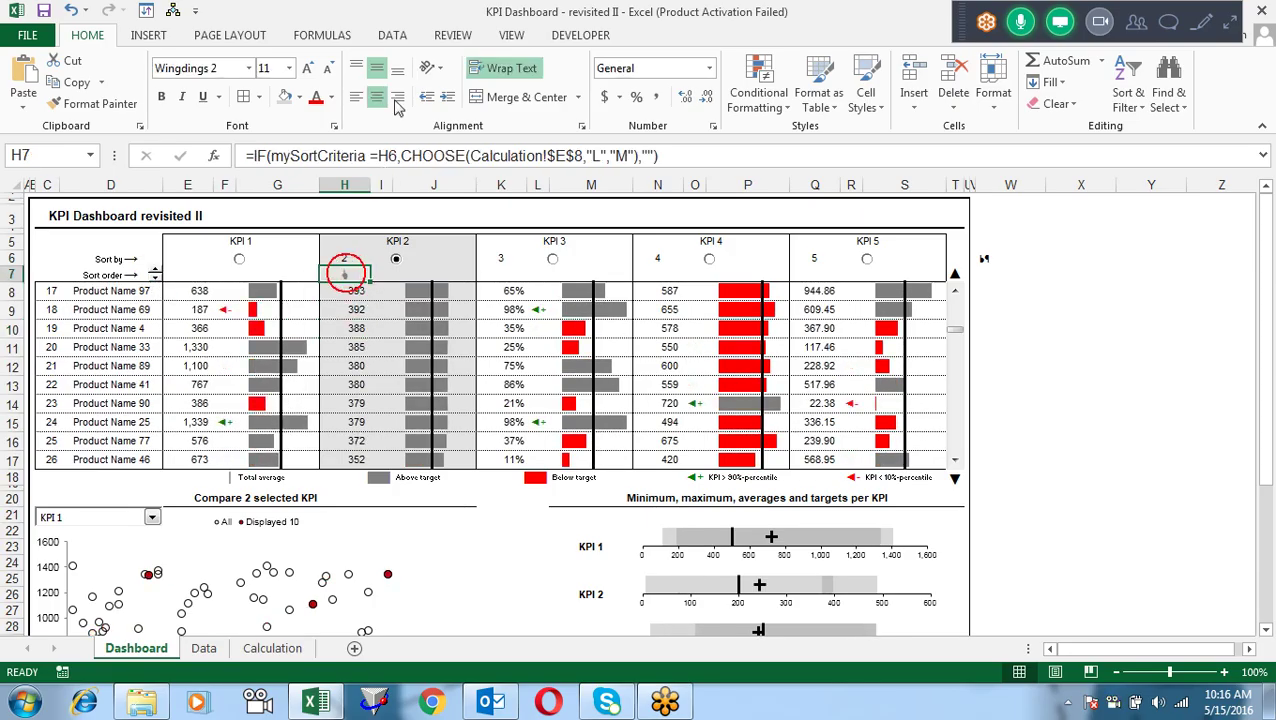
pyautogui.click(307, 64)
pyautogui.click(307, 64)
pyautogui.click(307, 64)
pyautogui.click(307, 64)
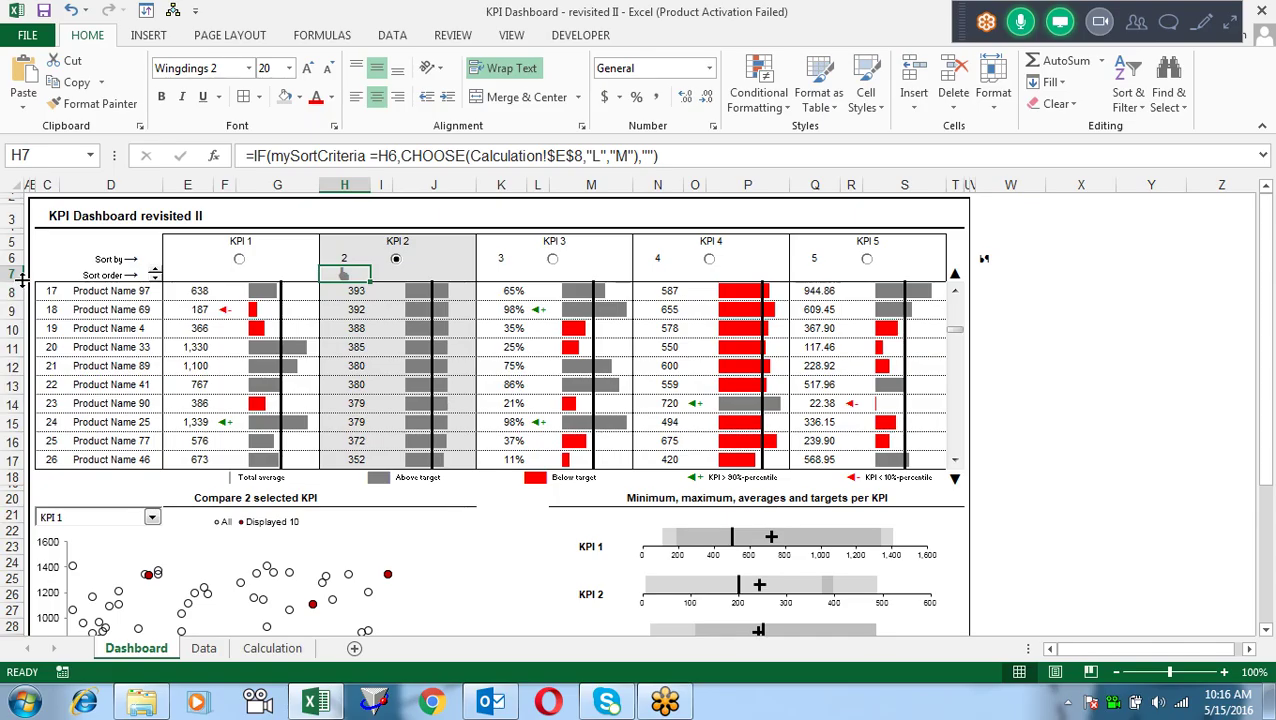
pyautogui.moveTo(22, 281); pyautogui.dragTo(22, 291)
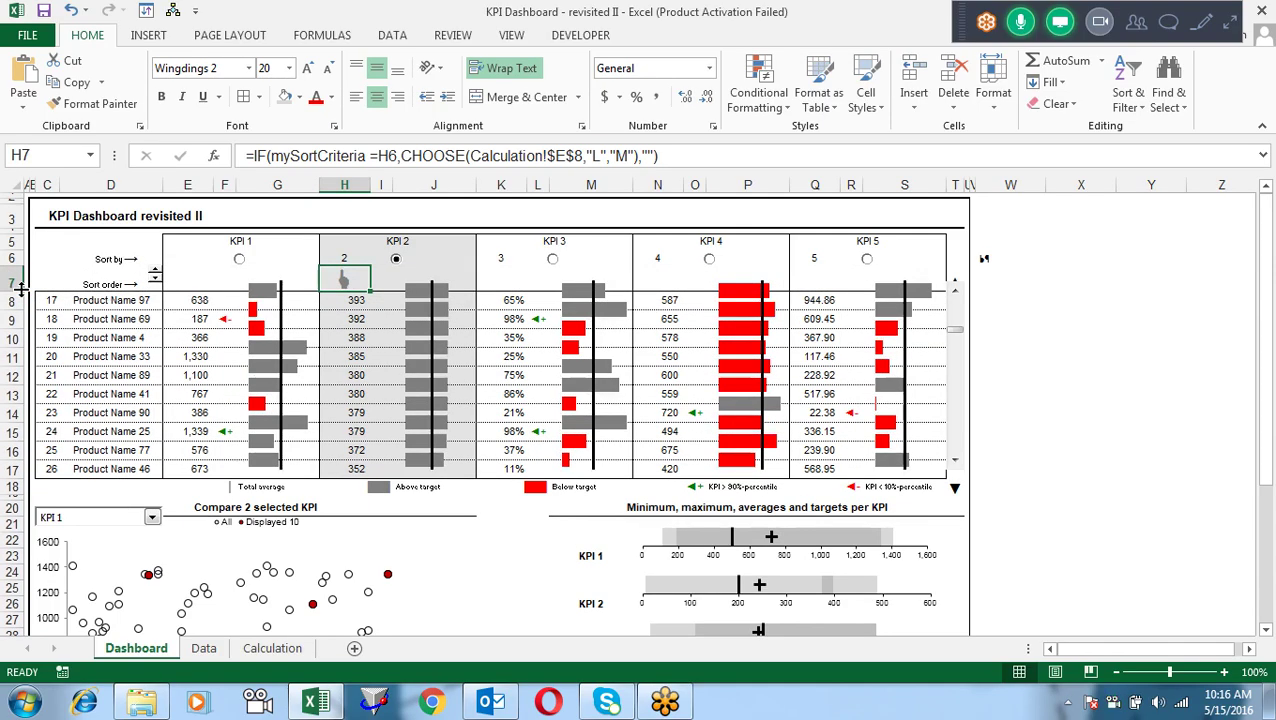
pyautogui.click(155, 274)
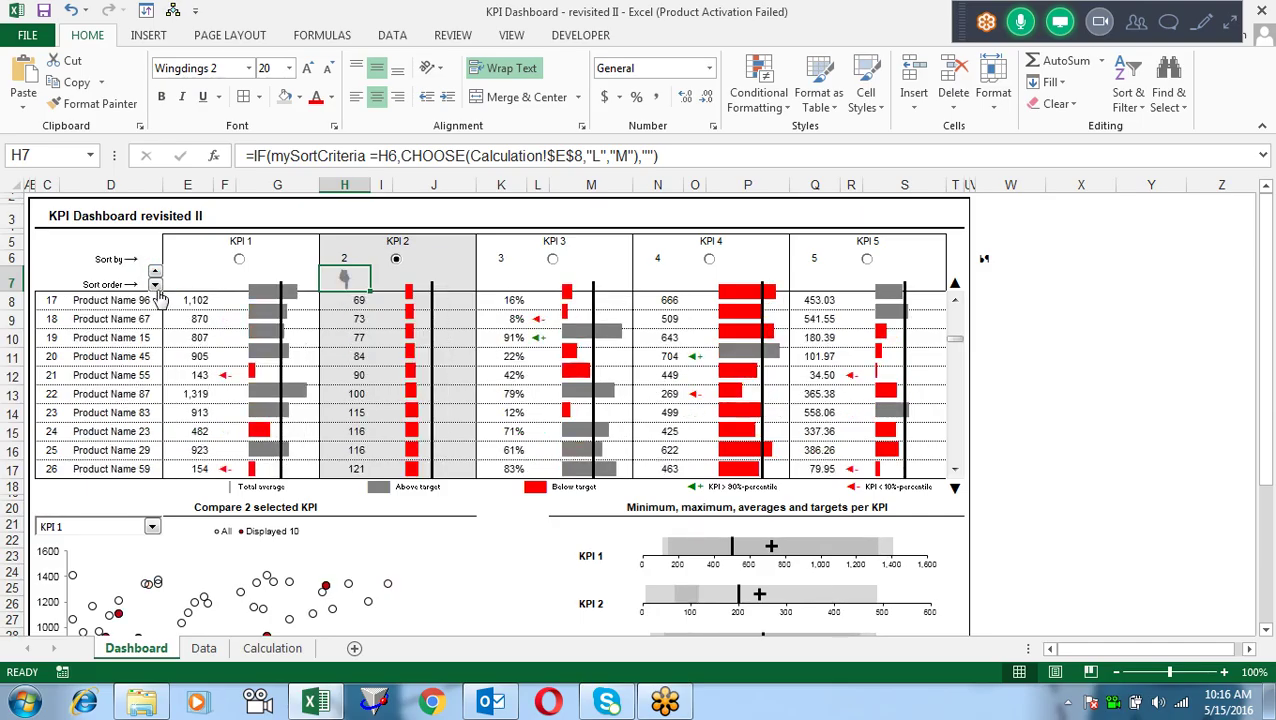
pyautogui.click(156, 286)
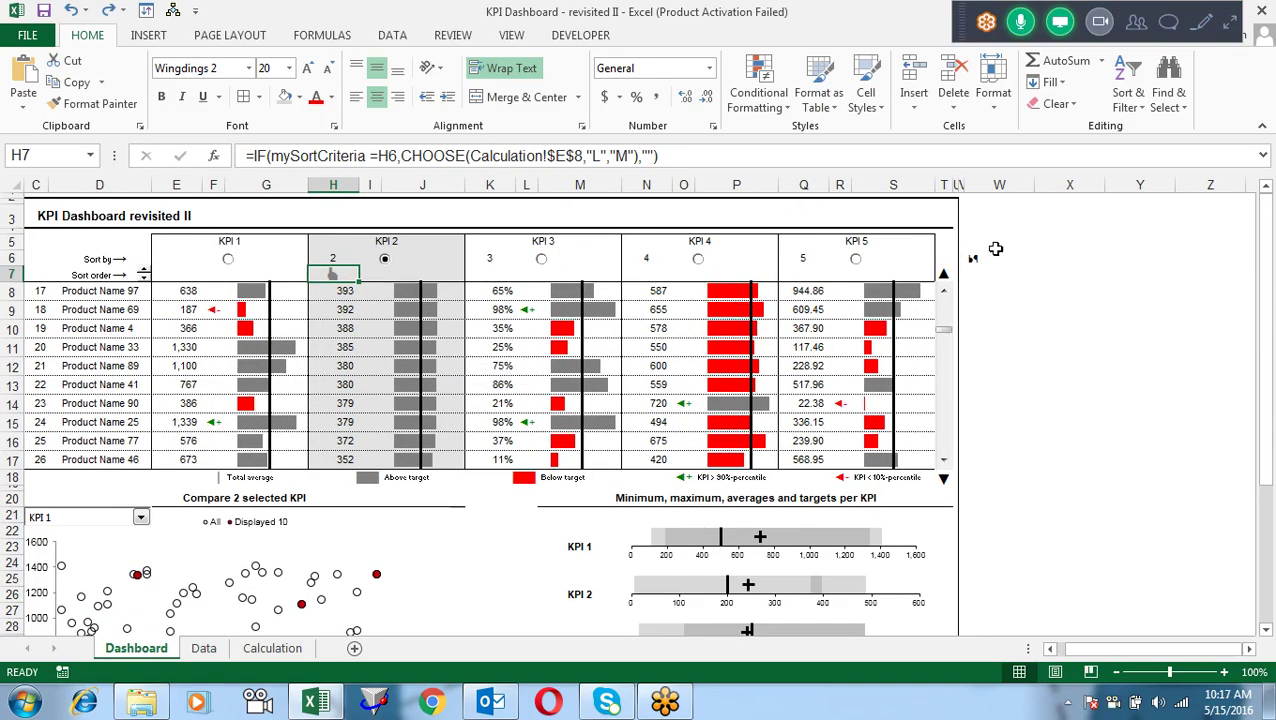
pyautogui.click(946, 272)
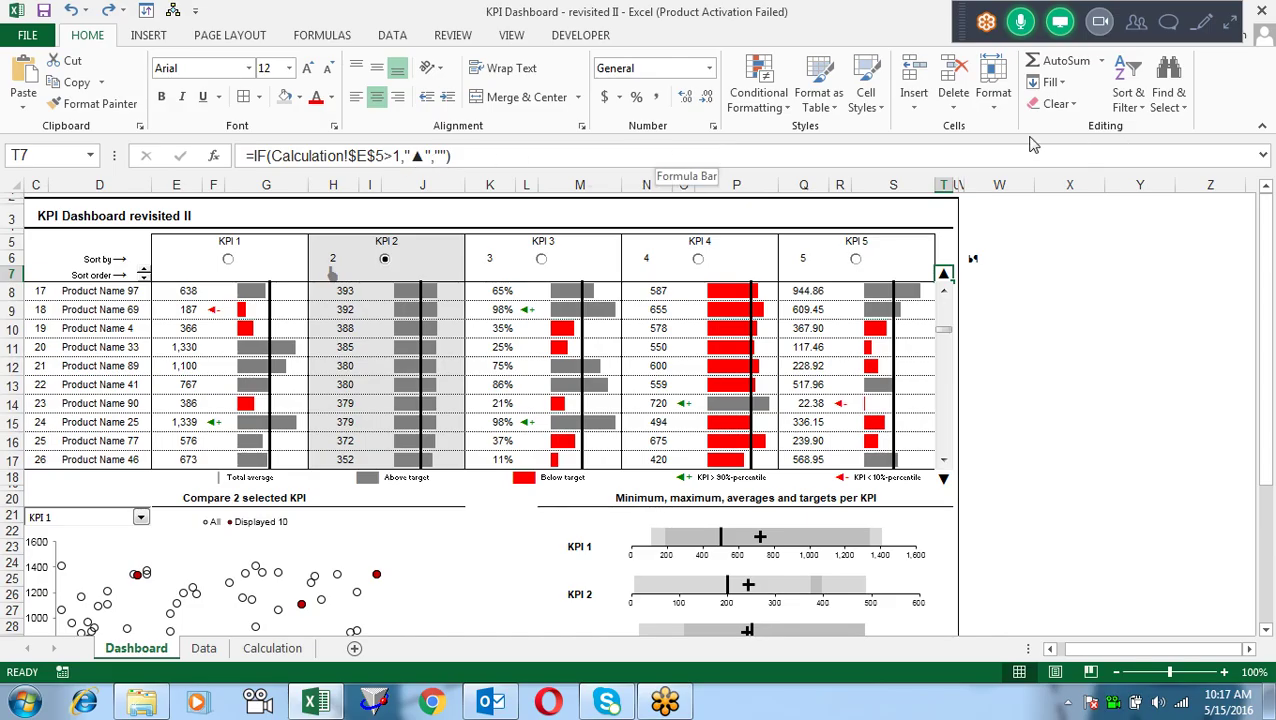
pyautogui.moveTo(965, 170); pyautogui.dragTo(976, 208)
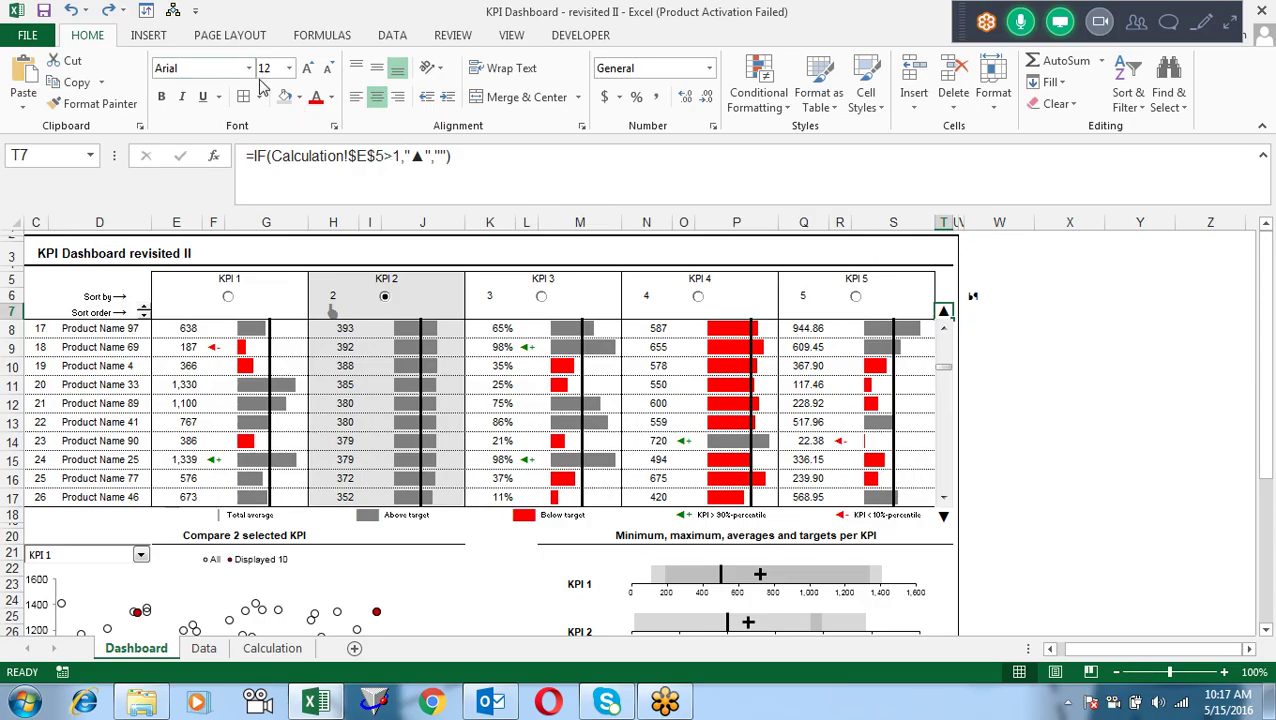
pyautogui.click(944, 523)
pyautogui.click(945, 515)
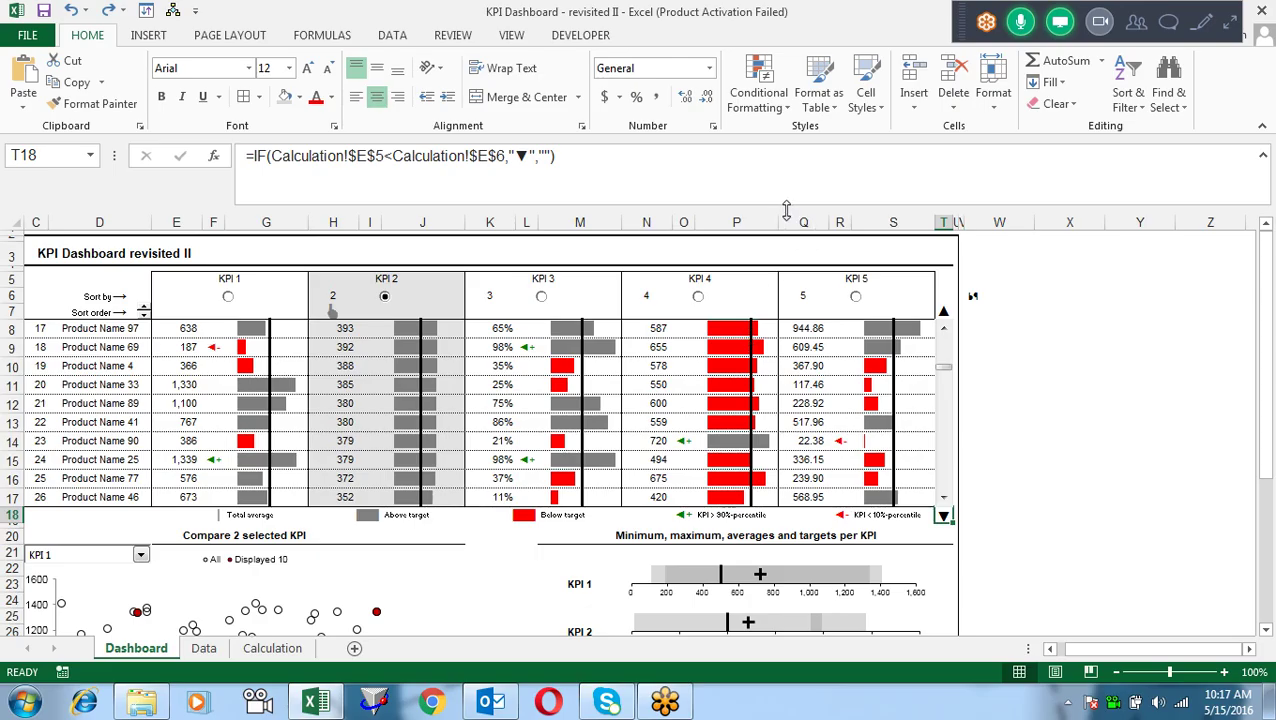
pyautogui.moveTo(788, 210); pyautogui.dragTo(772, 150)
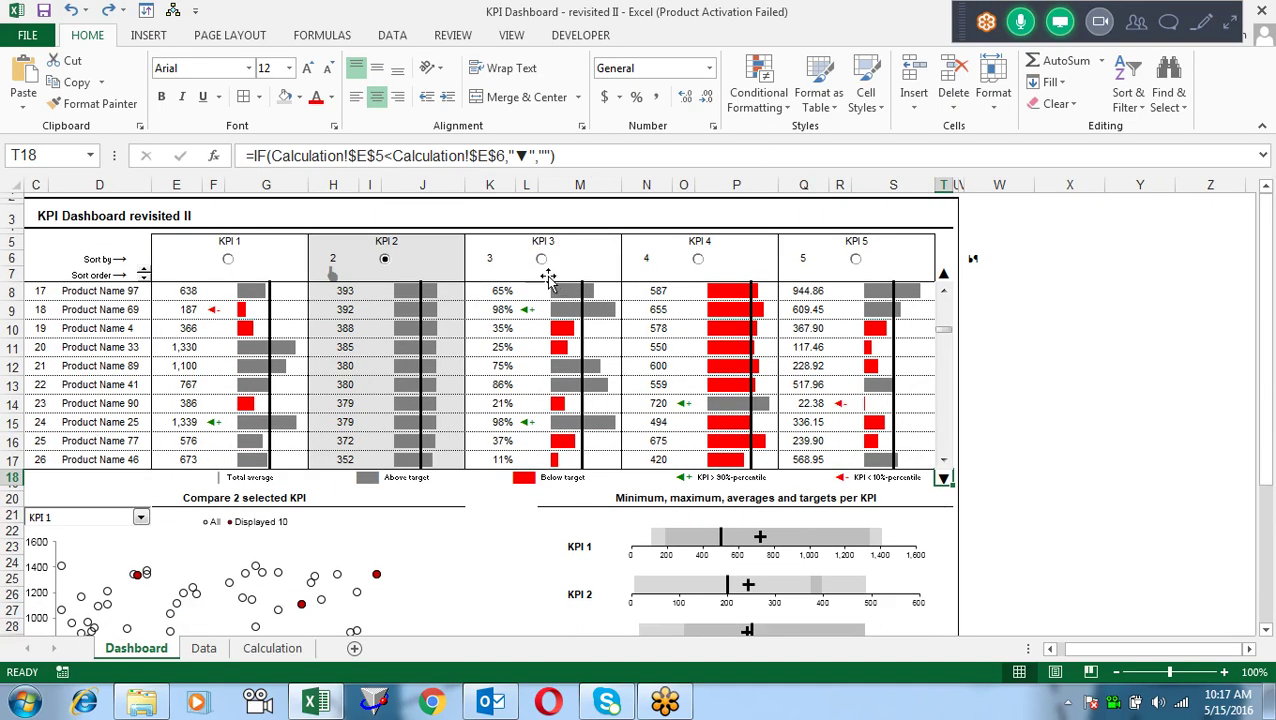
pyautogui.click(527, 309)
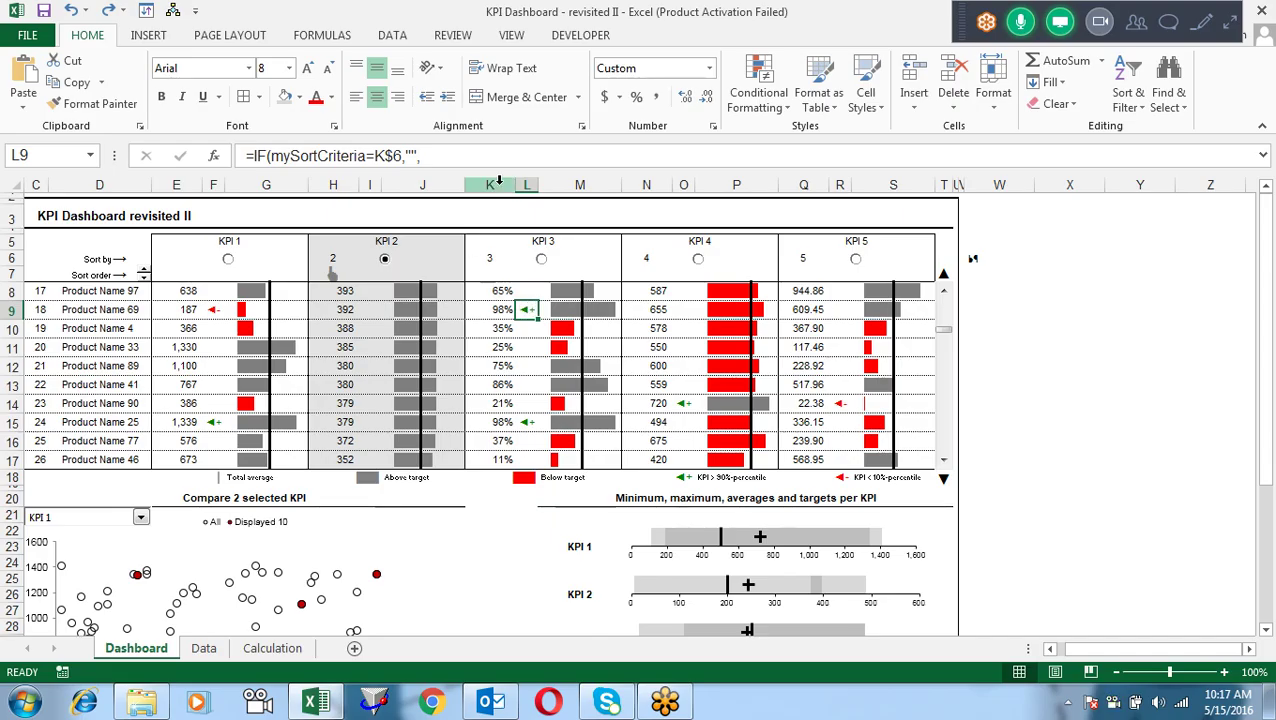
pyautogui.moveTo(508, 172)
pyautogui.mouseDown()
pyautogui.moveTo(508, 248)
pyautogui.moveTo(526, 222)
pyautogui.mouseUp()
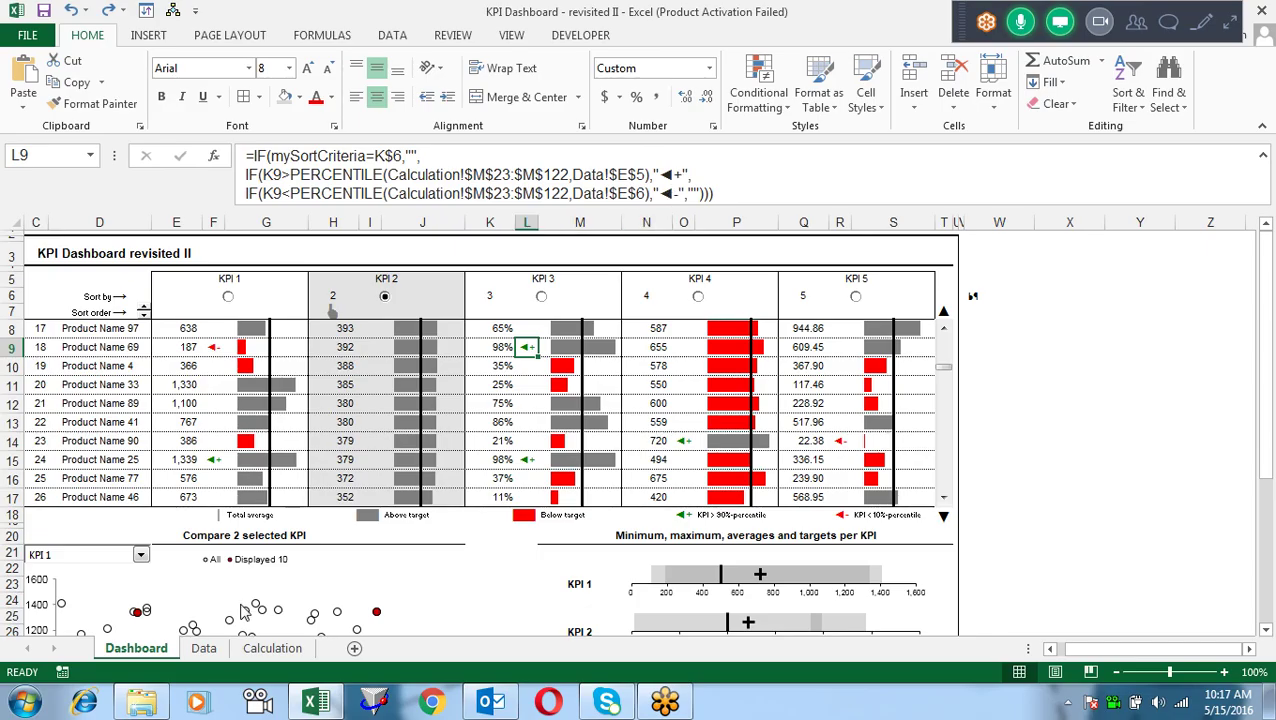
pyautogui.click(222, 652)
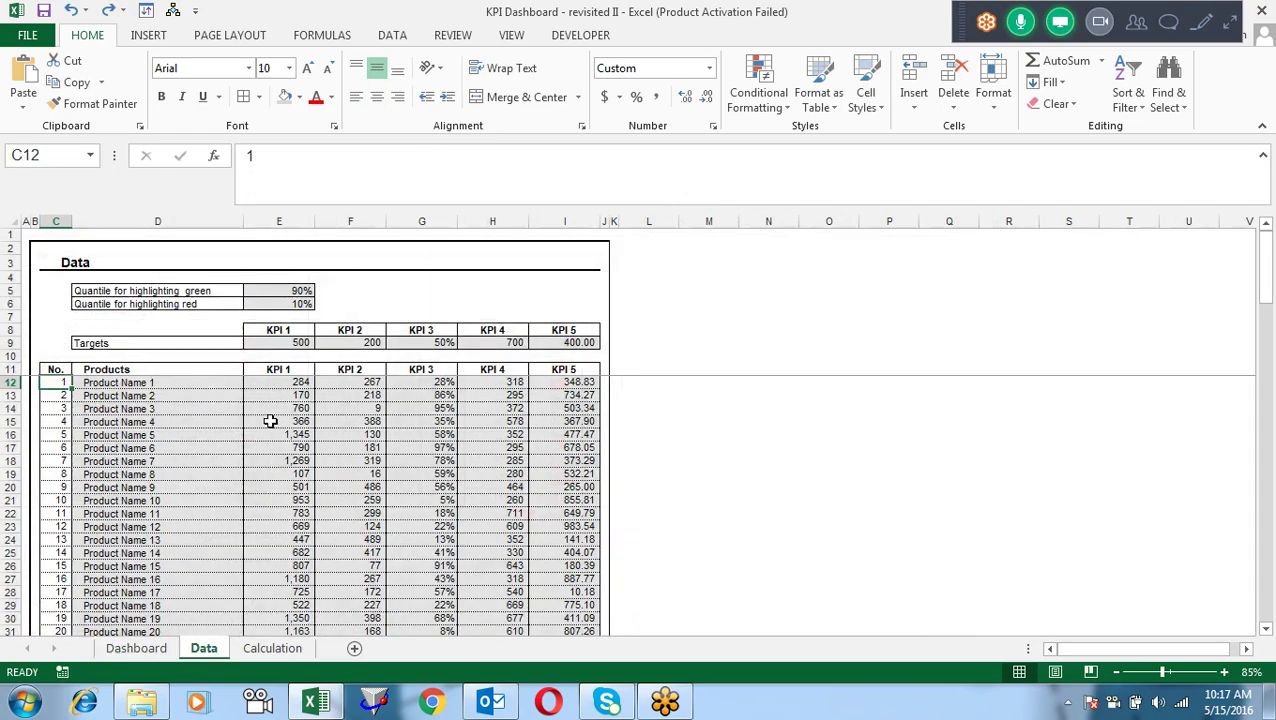
pyautogui.click(290, 290)
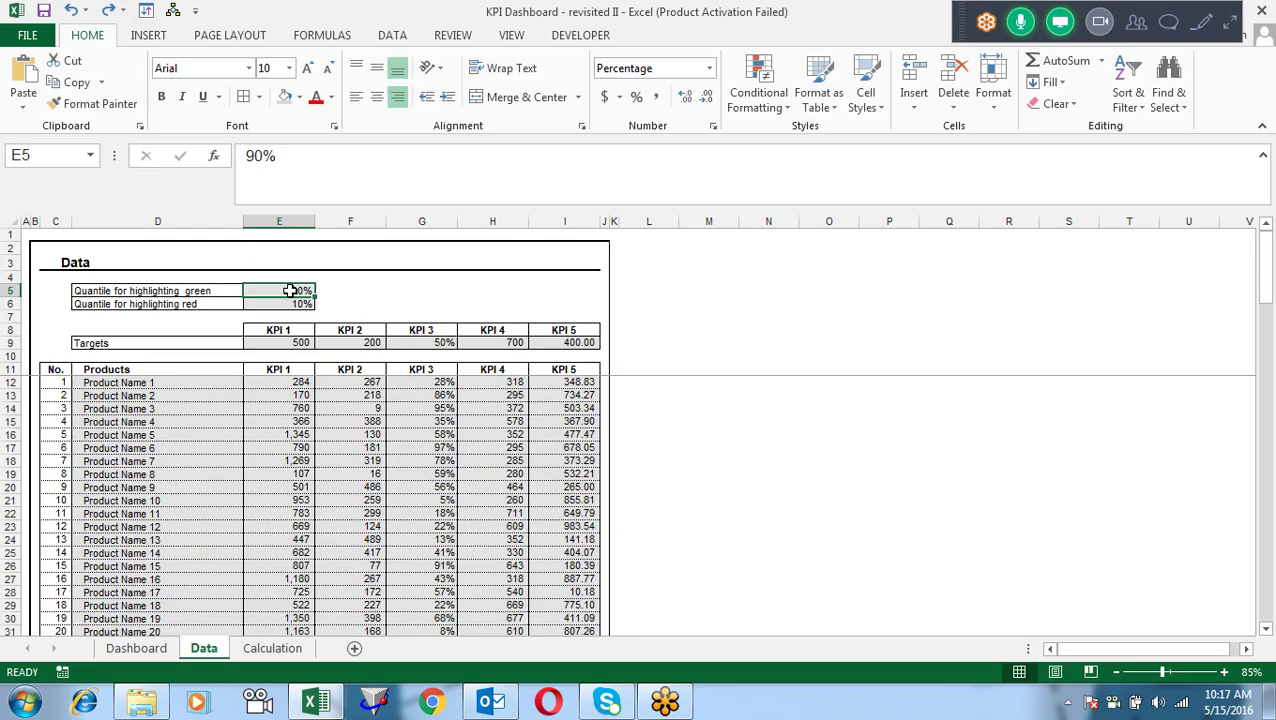
pyautogui.click(150, 652)
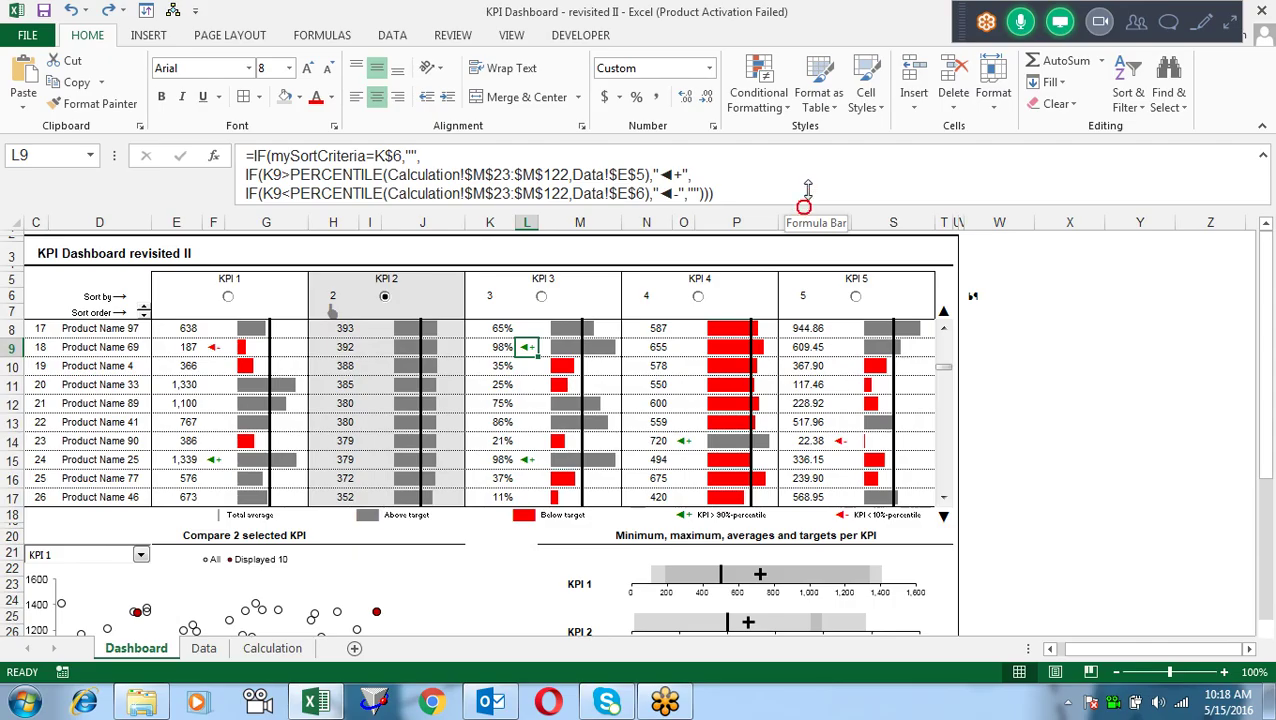
pyautogui.moveTo(806, 198); pyautogui.dragTo(830, 136)
pyautogui.moveTo(1090, 649); pyautogui.dragTo(1087, 648)
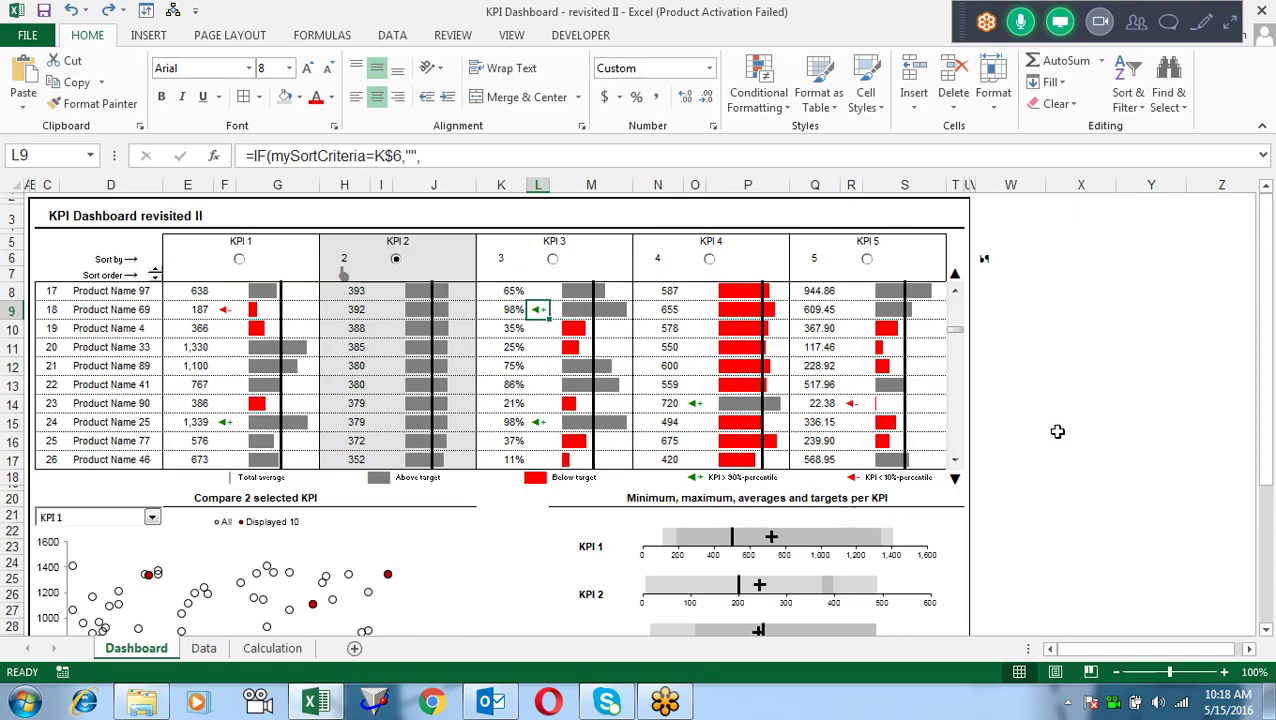